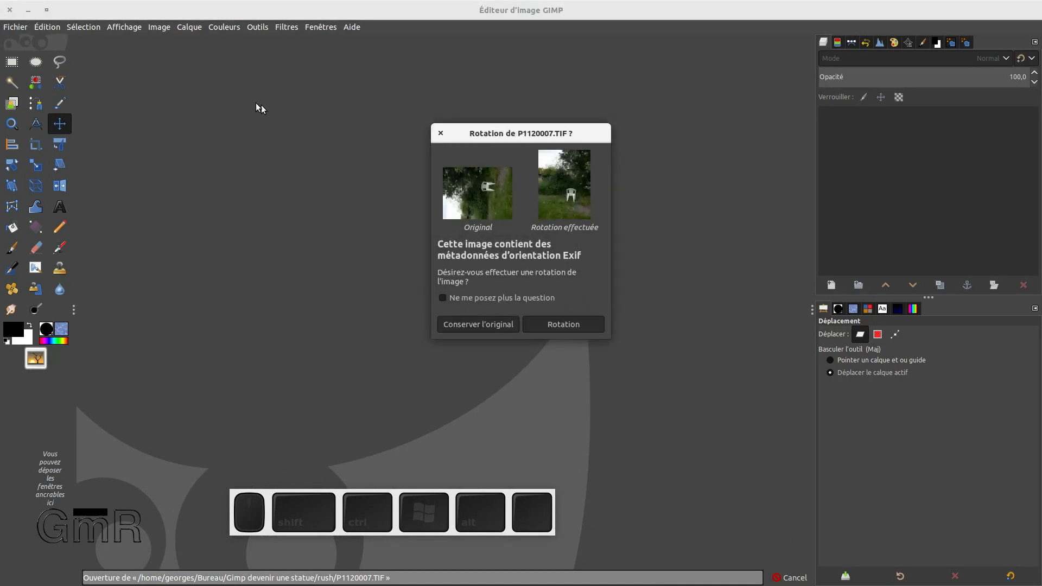
Step: Apply the Exif rotation while importing P1120007.TIF, and shift the image window aside to uncover the file manager
click(562, 323)
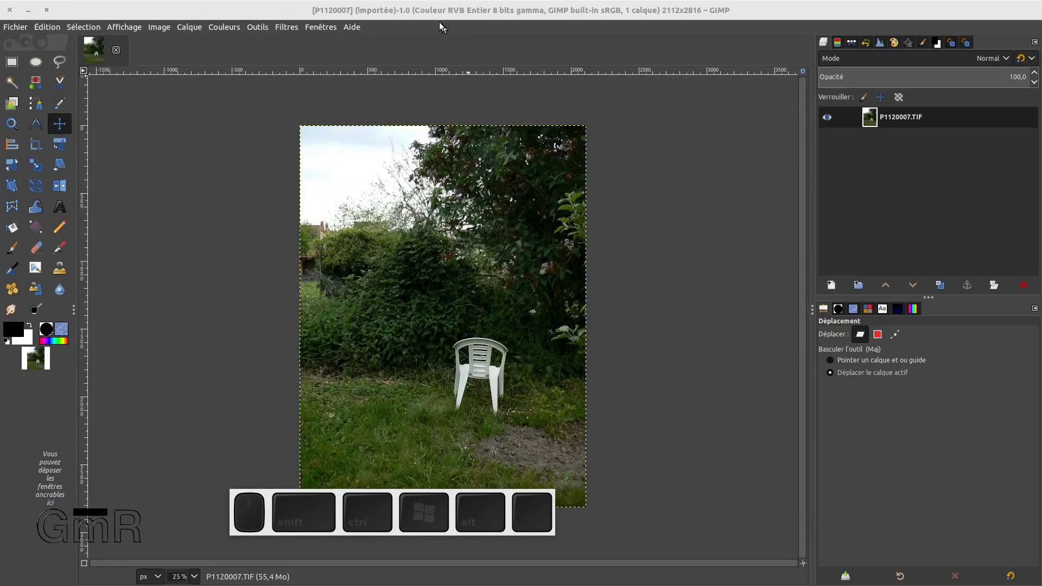
drag(285, 13, 573, 66)
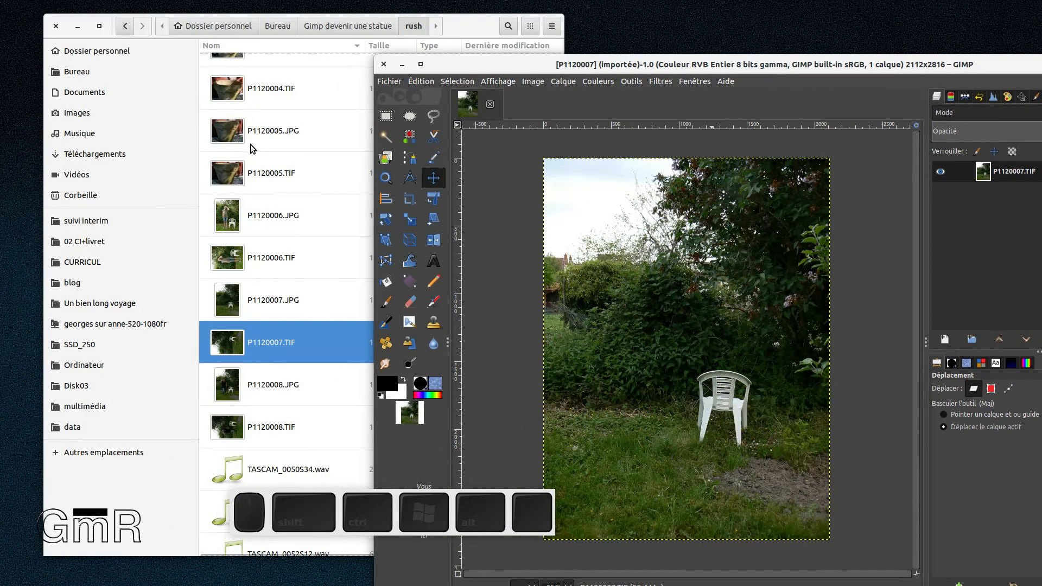
Step: Bring P1120003.TIF, P1120004.TIF, P1120005.TIF and P1120008.TIF from the rush folder into the image as layers, and maximise the image window
click(266, 178)
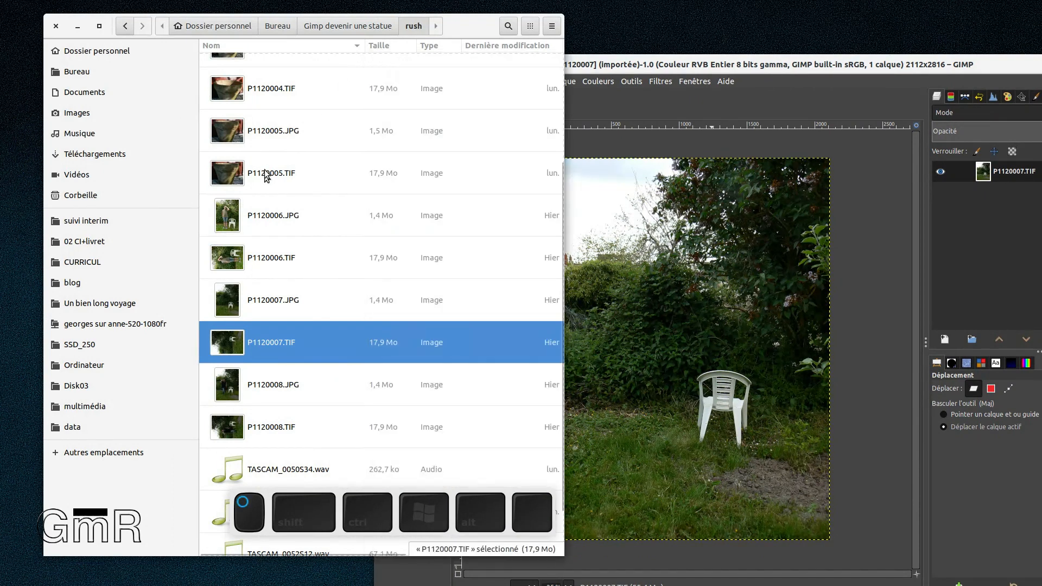
click(264, 172)
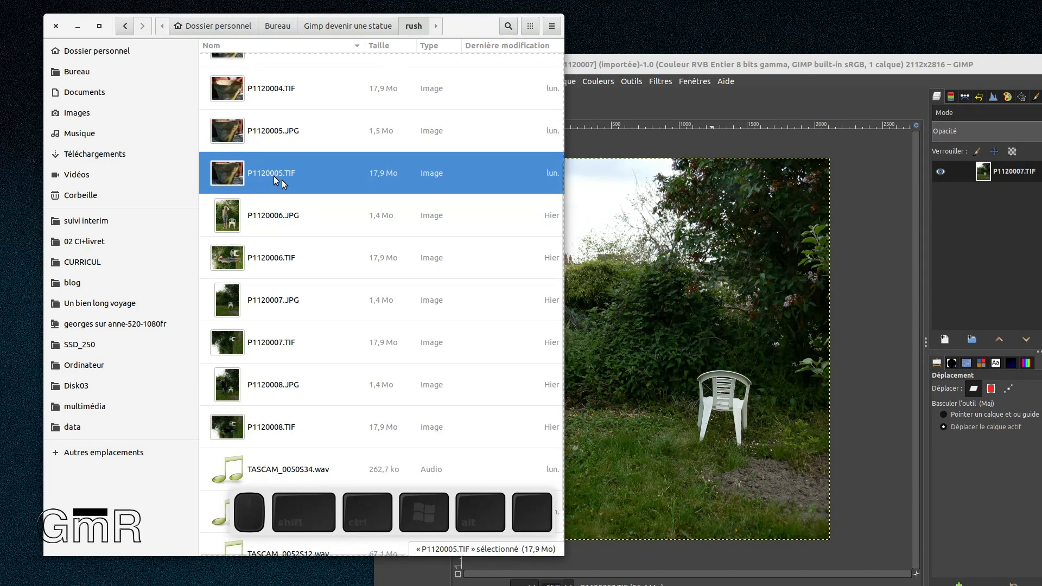
scroll(273, 175, up, 3)
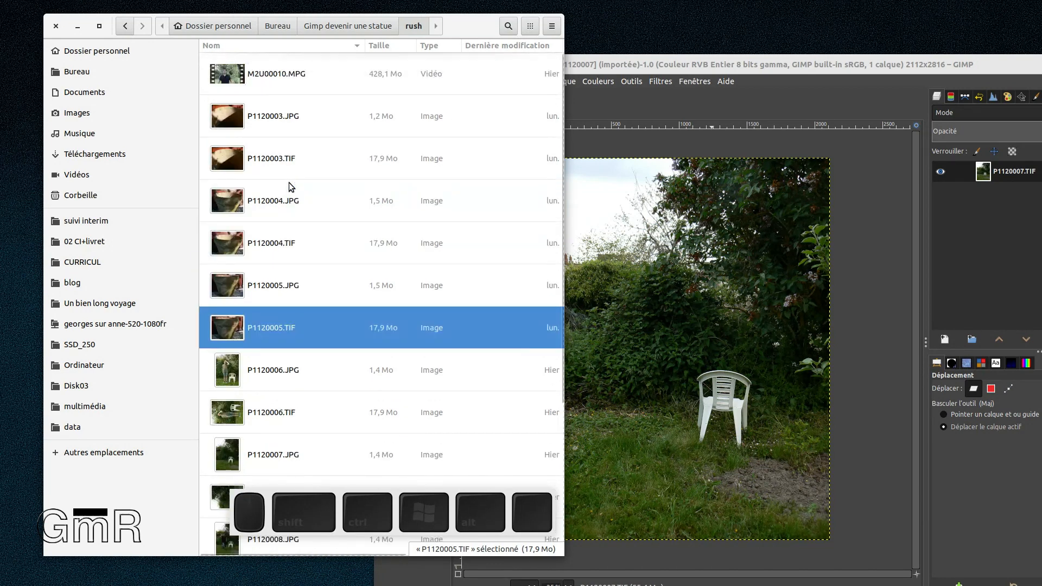
click(263, 159)
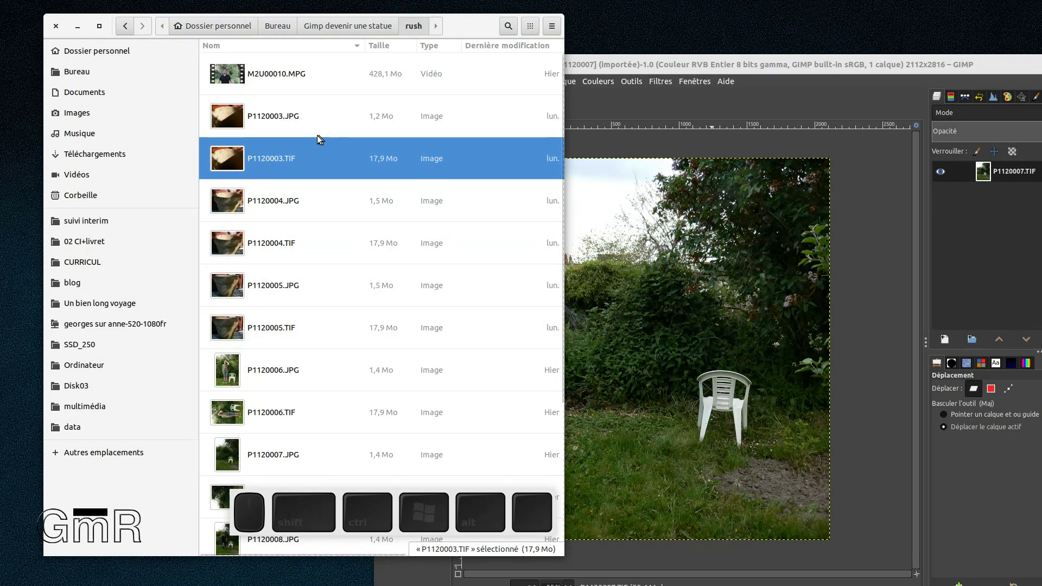
ctrl+click(274, 242)
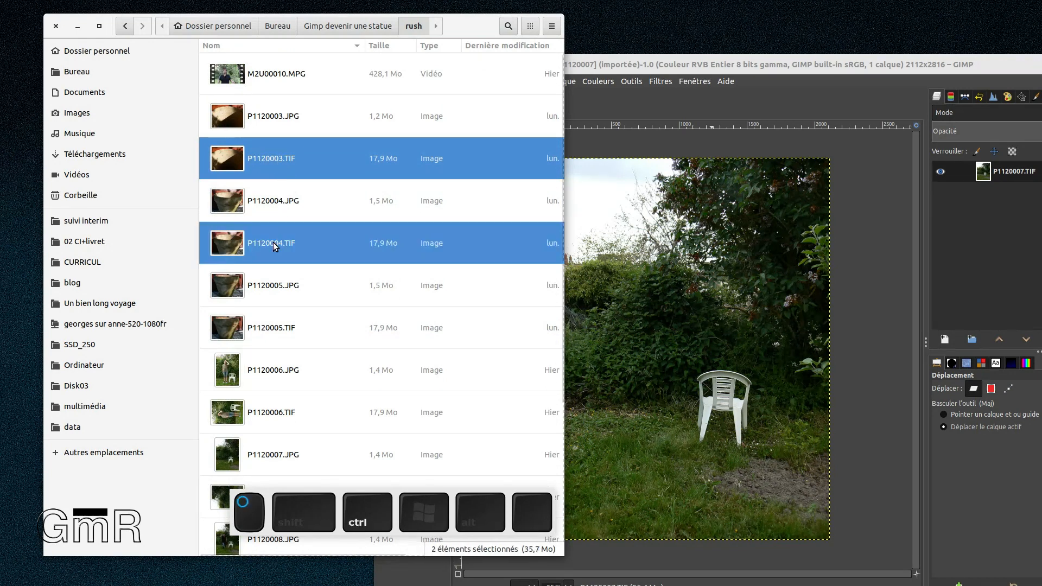
ctrl+click(265, 327)
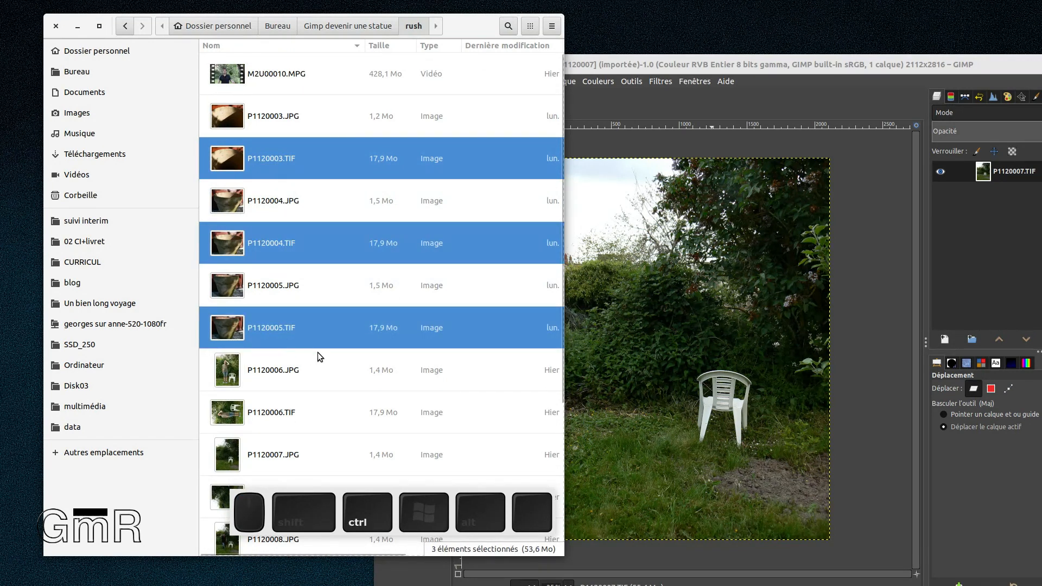
scroll(372, 372, down, 3)
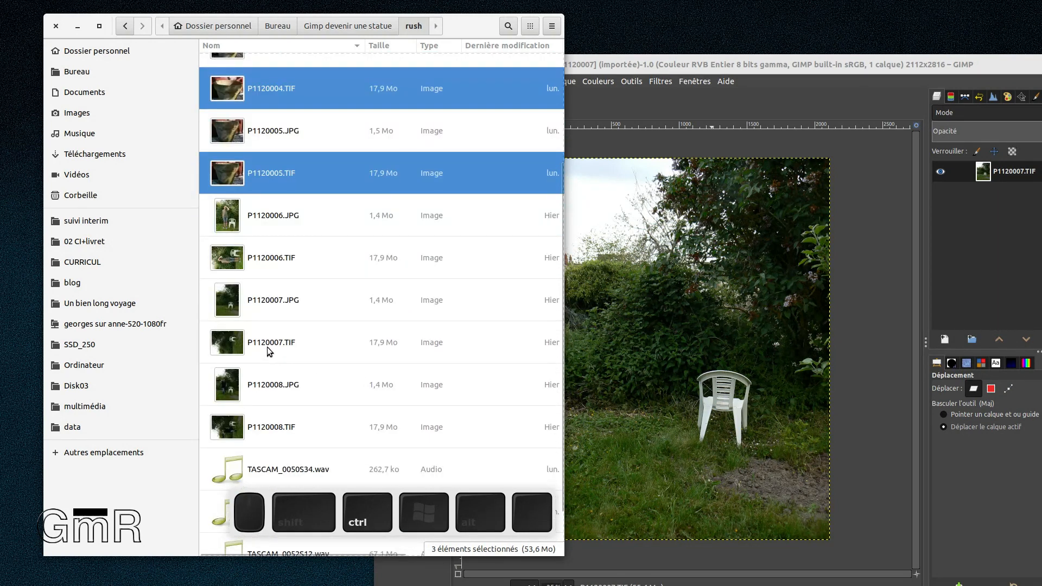
ctrl+click(267, 429)
scroll(372, 389, down, 1)
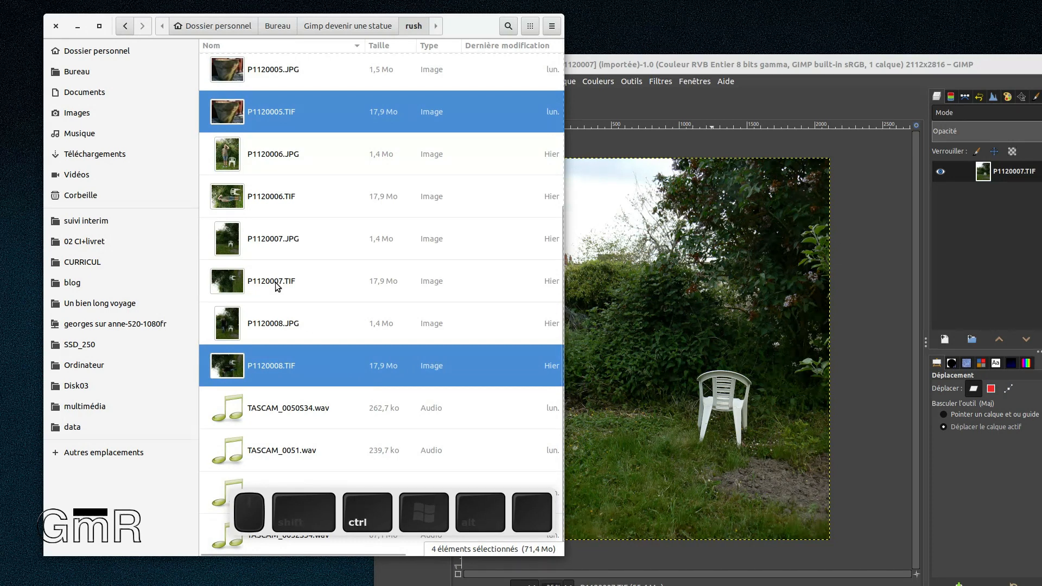
drag(374, 367, 919, 276)
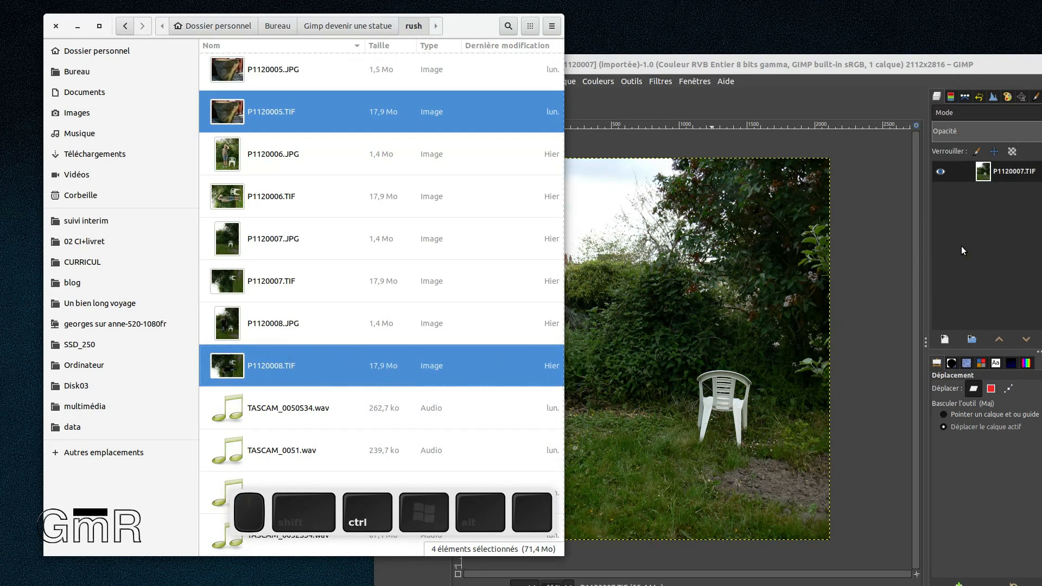
double_click(736, 65)
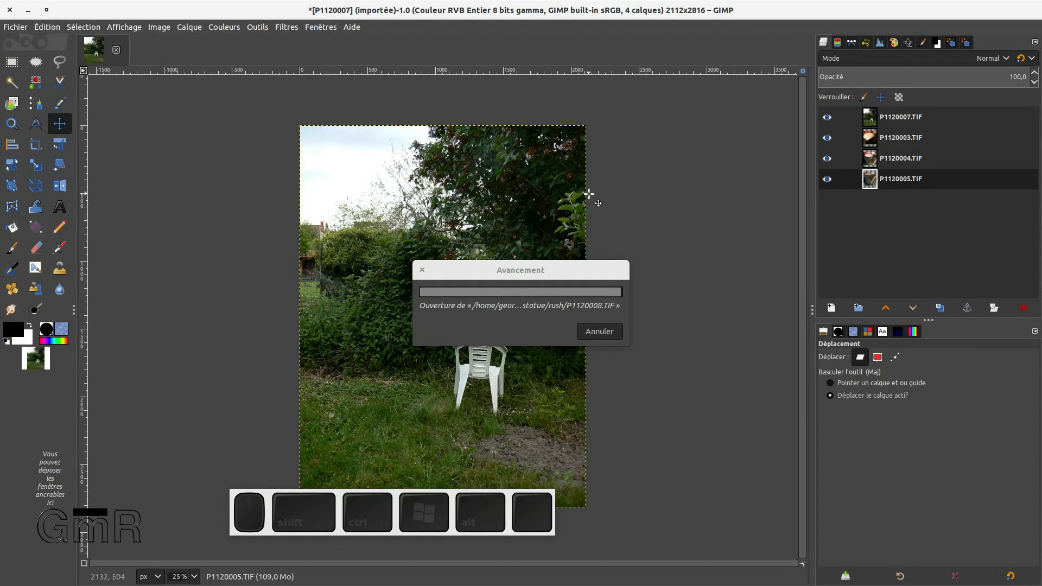
click(914, 118)
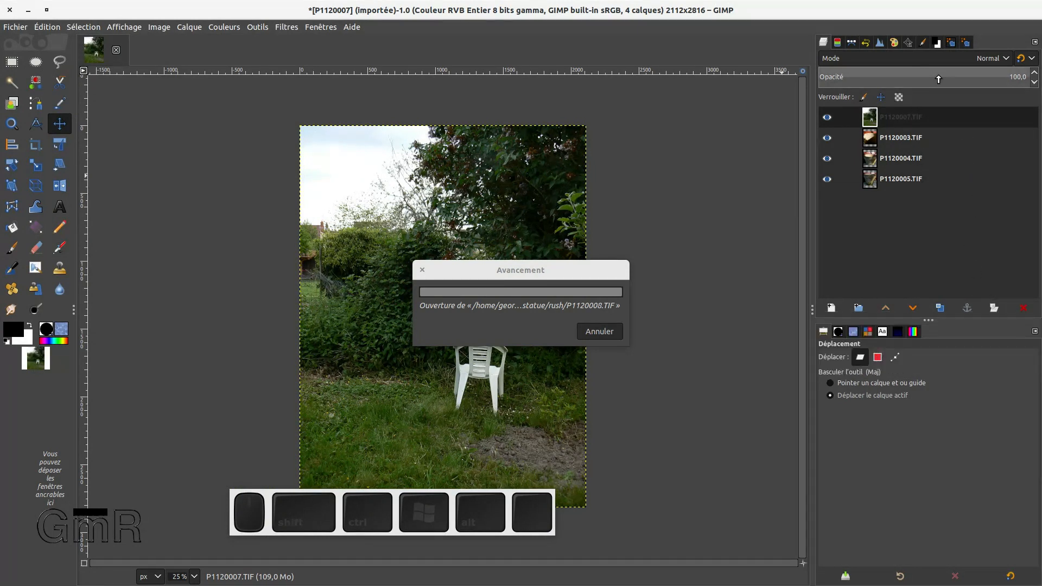
click(1006, 58)
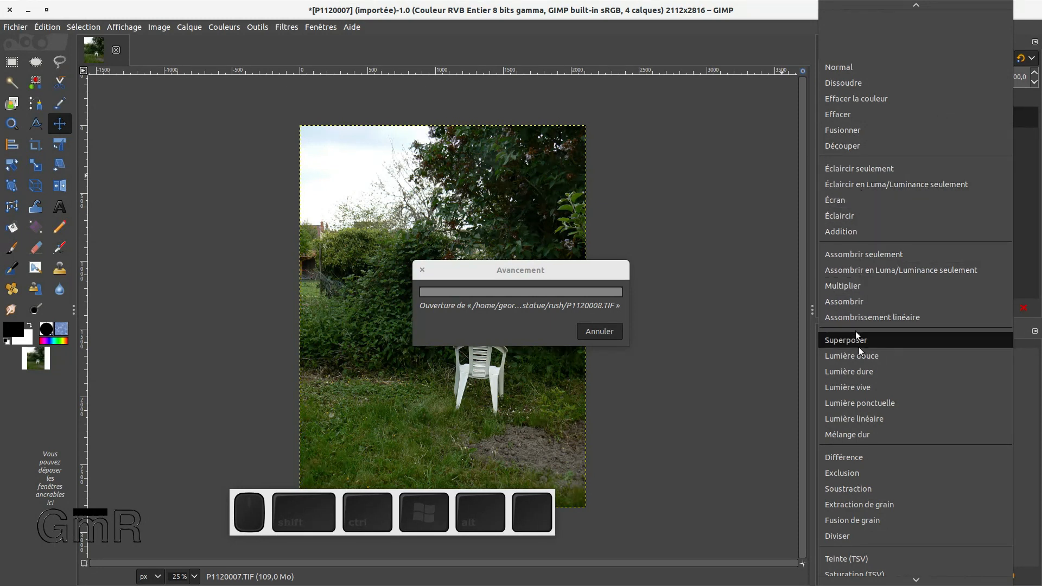
scroll(864, 569, down, 3)
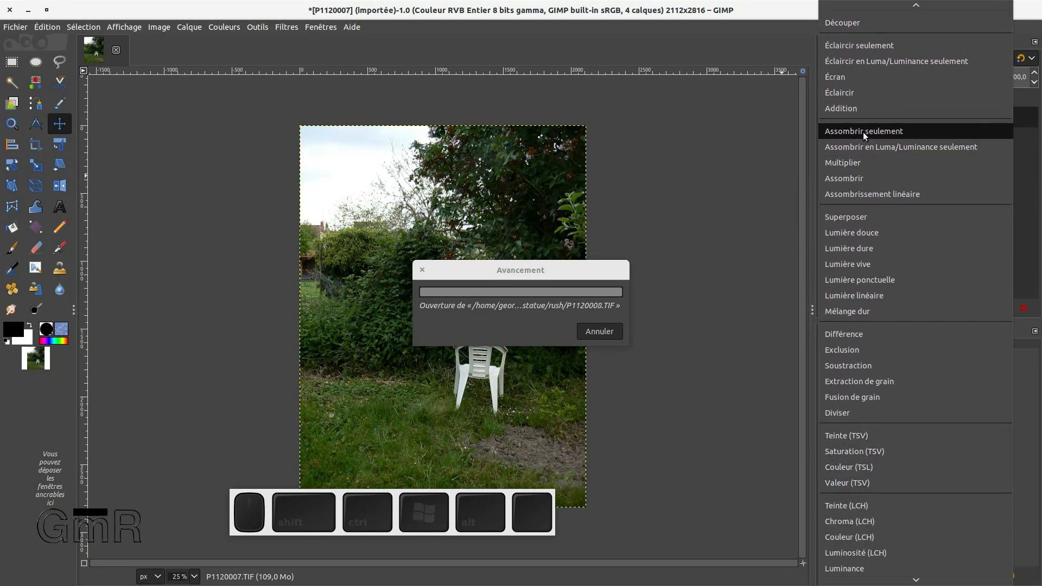
click(720, 204)
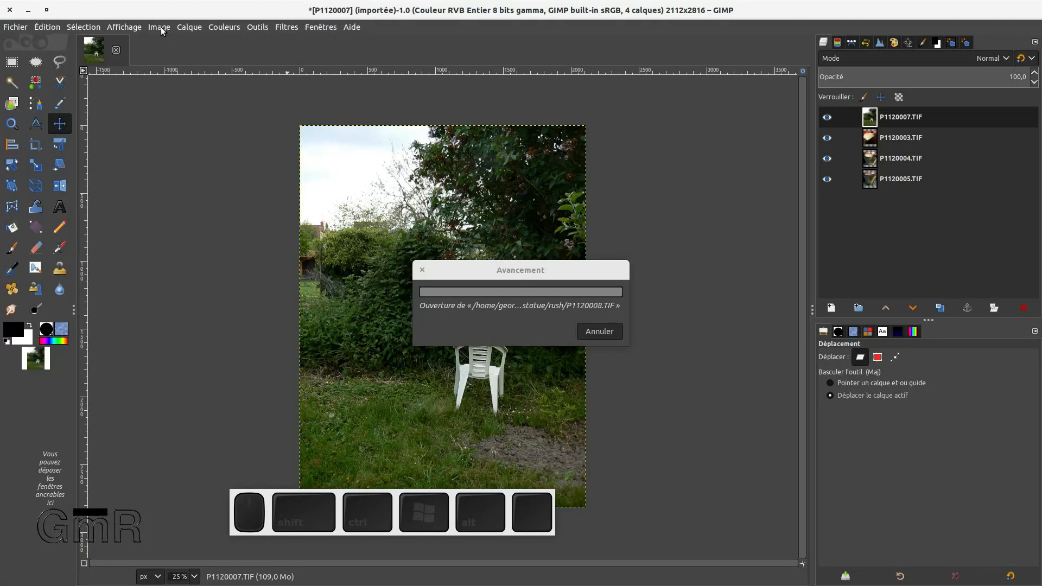
click(183, 27)
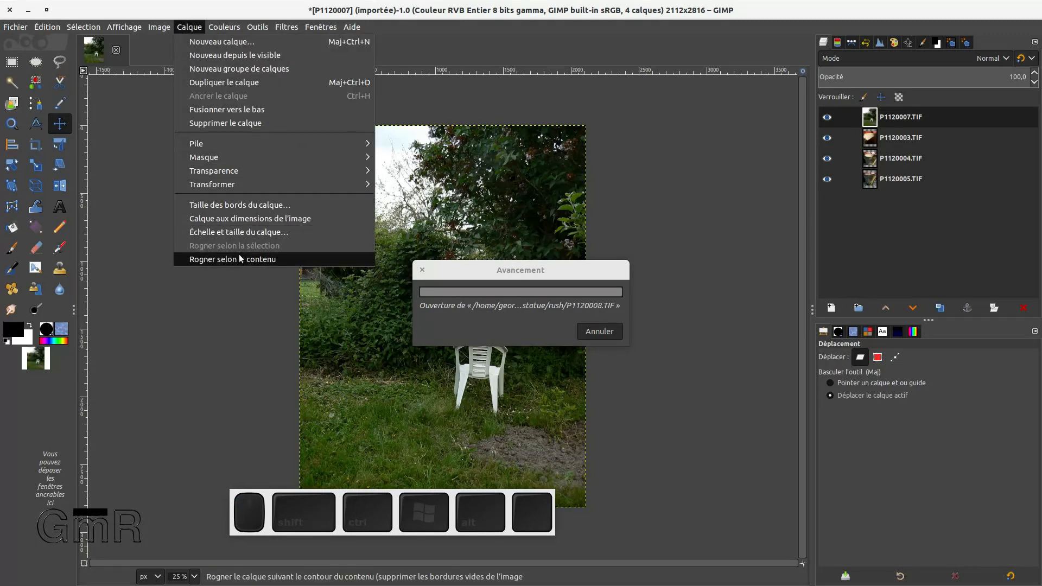
click(212, 305)
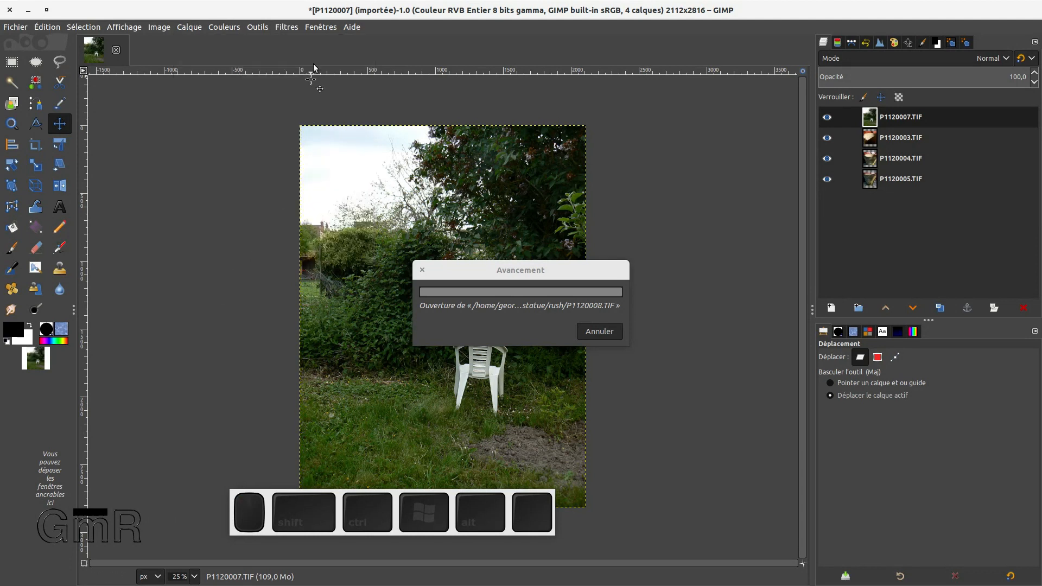
click(286, 27)
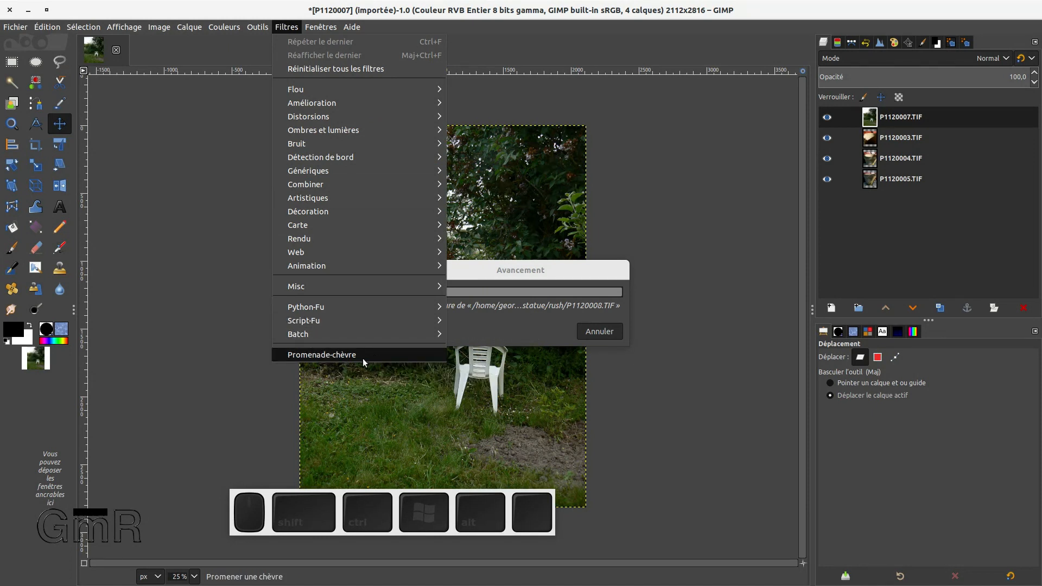
click(196, 304)
Step: Move the progress dialog out of the way and hide every layer except P1120005.TIF to view it alone
click(483, 273)
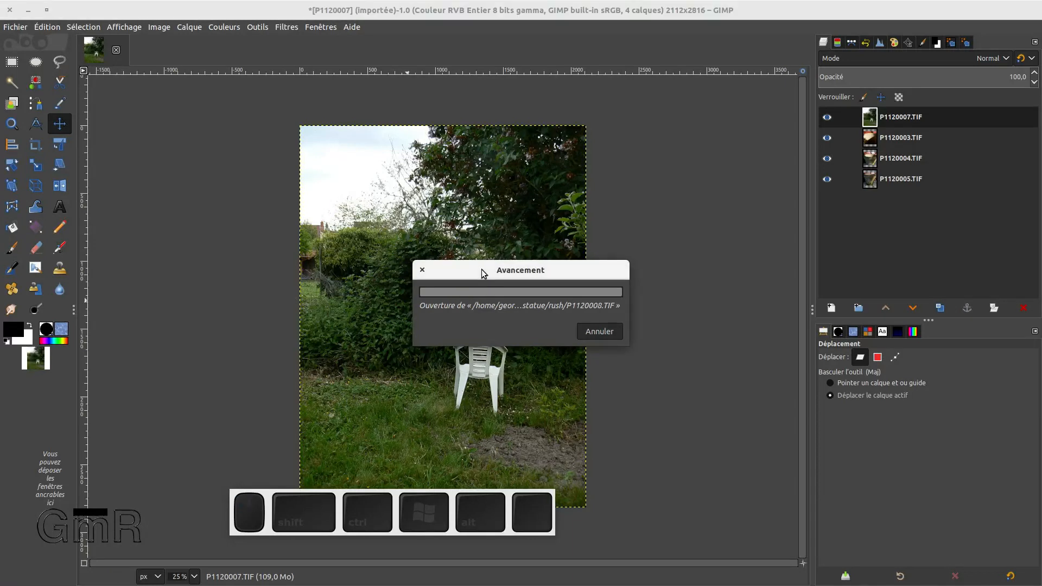
drag(483, 273, 394, 222)
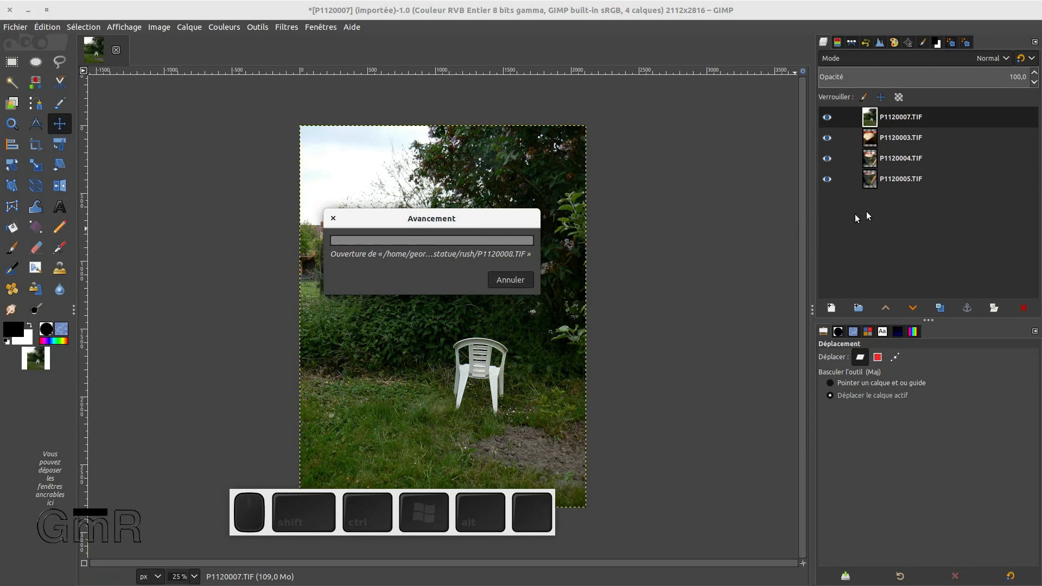
click(874, 187)
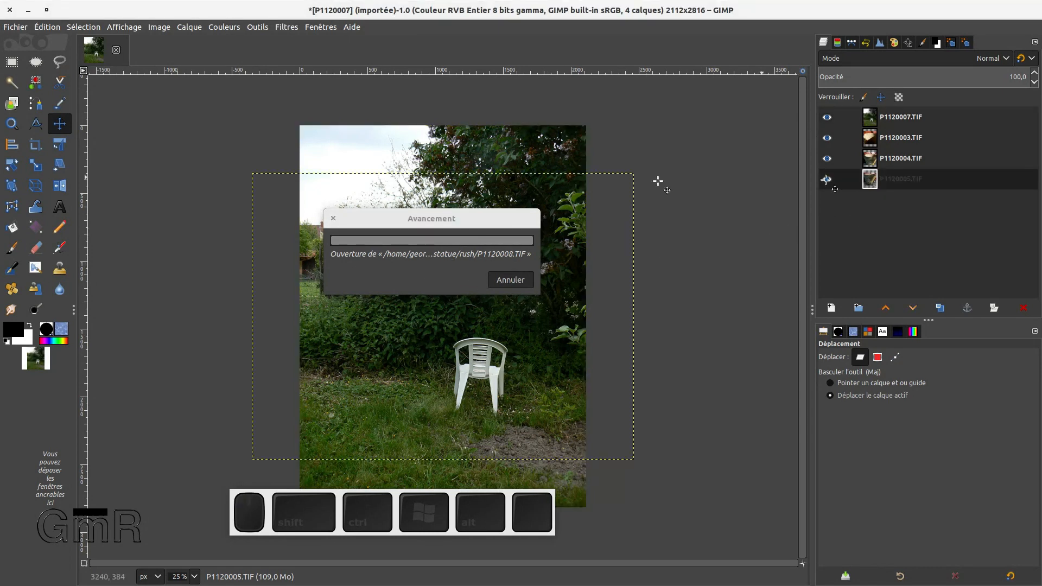
drag(470, 217, 297, 206)
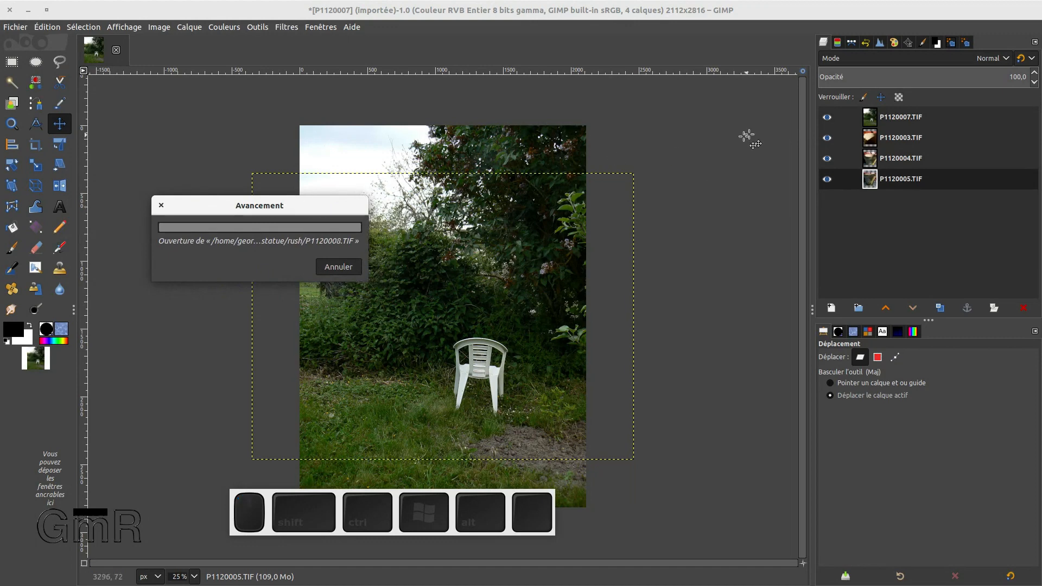
click(827, 117)
click(826, 138)
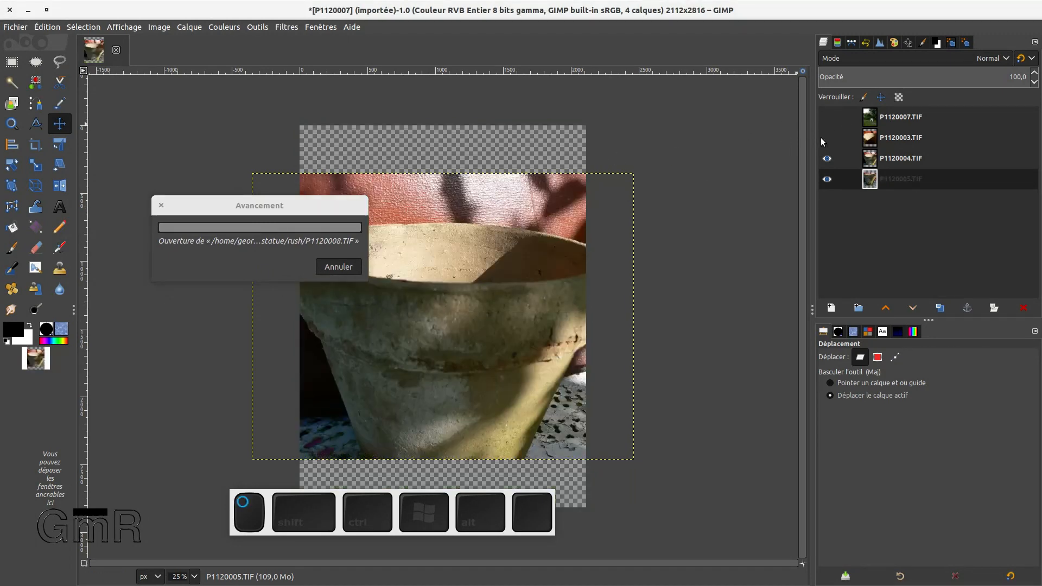
click(827, 159)
click(826, 179)
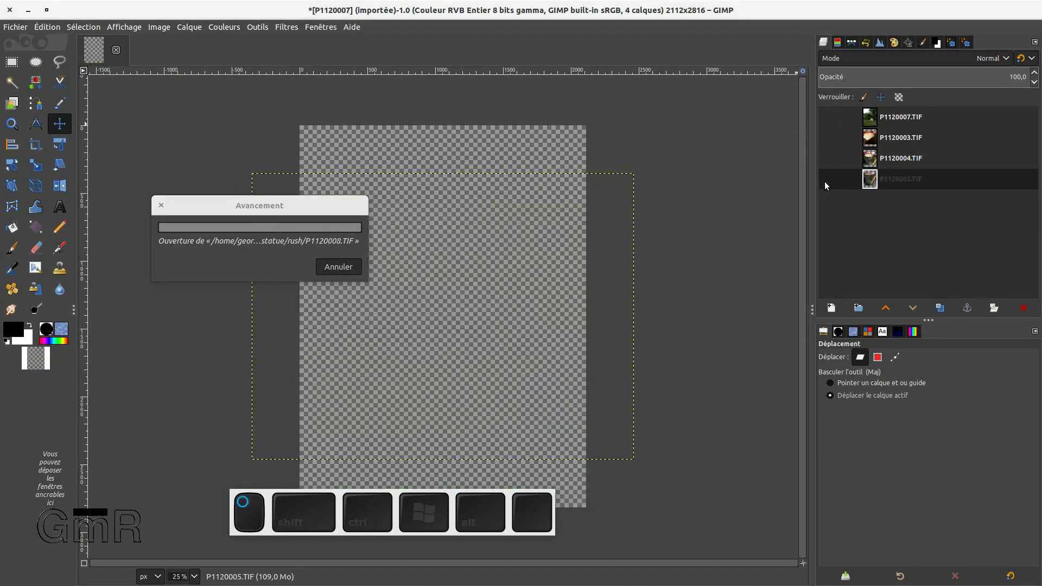
click(826, 179)
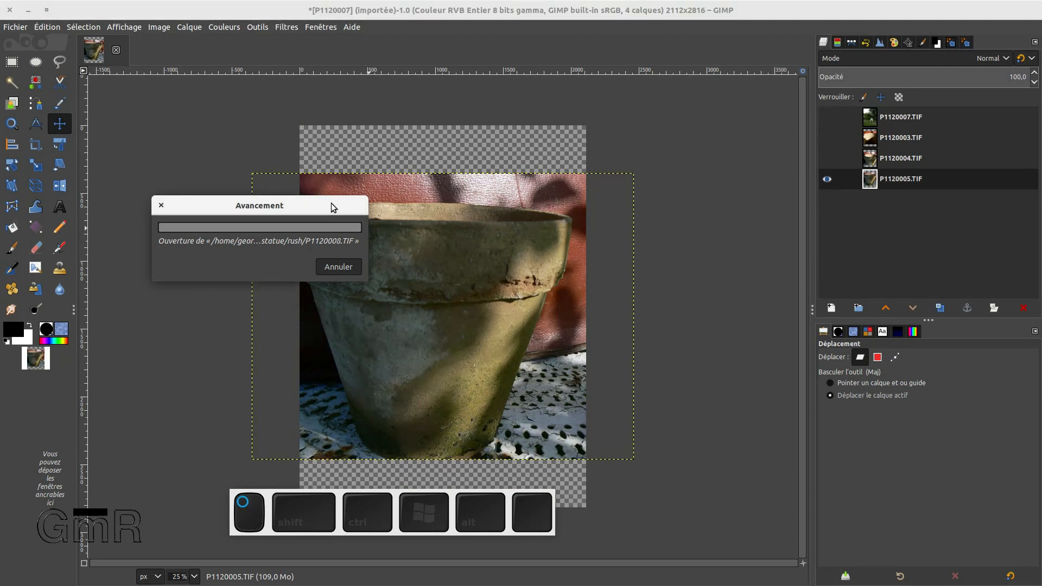
Step: Cancel the import of P1120008.TIF
drag(330, 204, 520, 180)
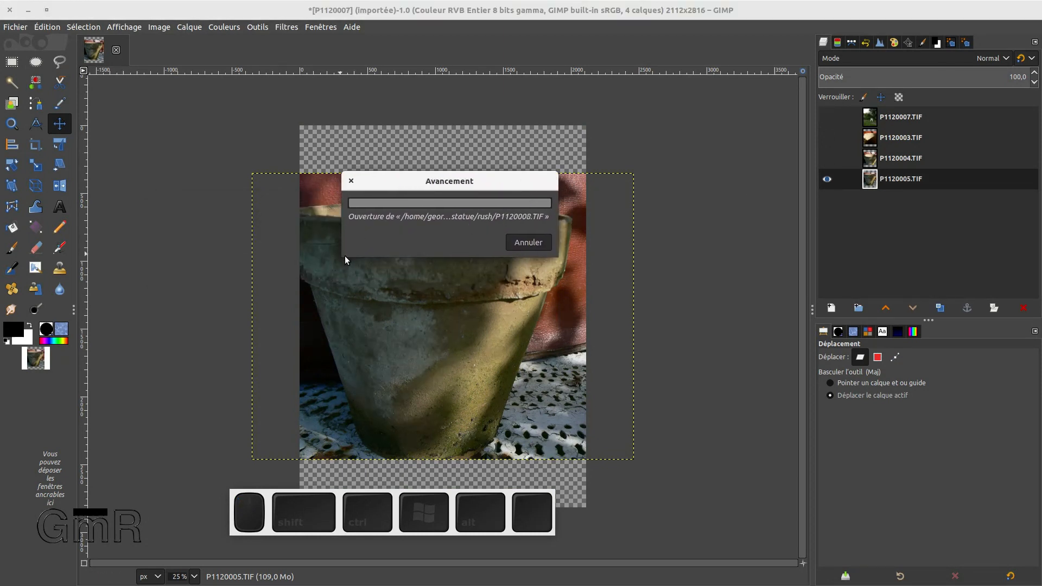
click(520, 242)
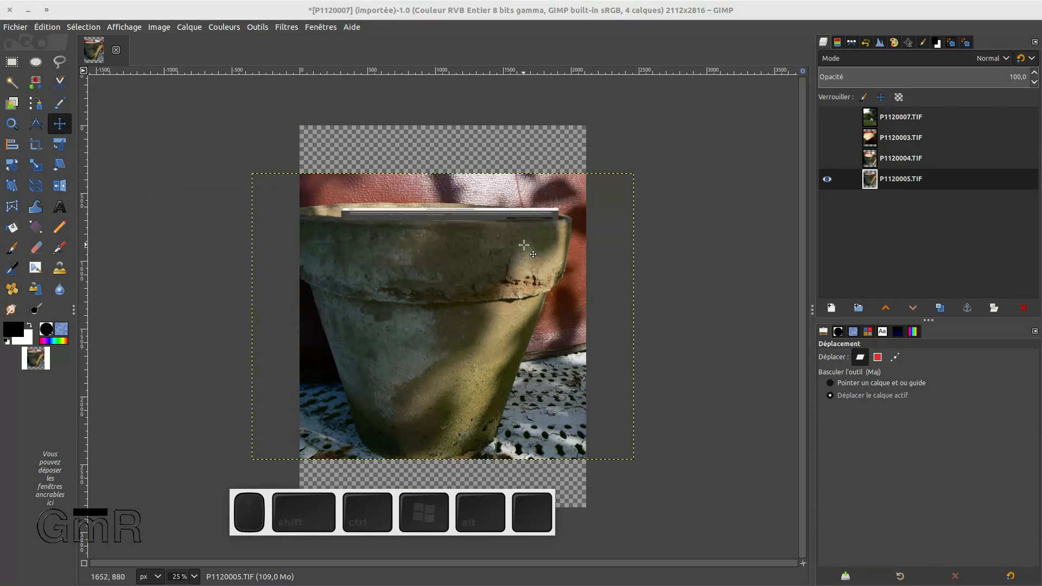
Step: Toggle the P1120004.TIF layer to compare it with P1120005.TIF, and make all the layers visible again
click(826, 158)
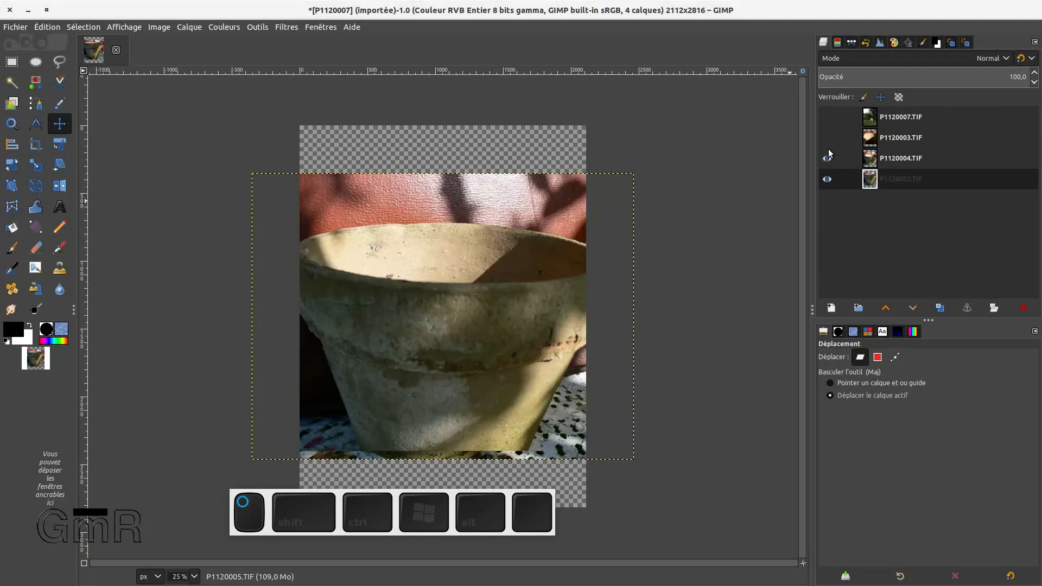
click(829, 156)
click(827, 159)
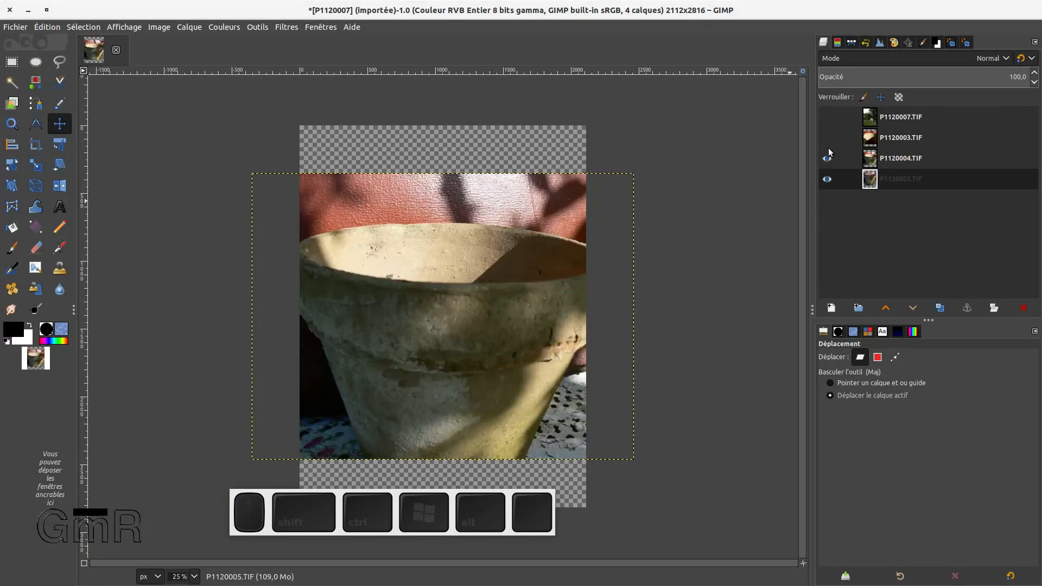
click(826, 139)
click(825, 119)
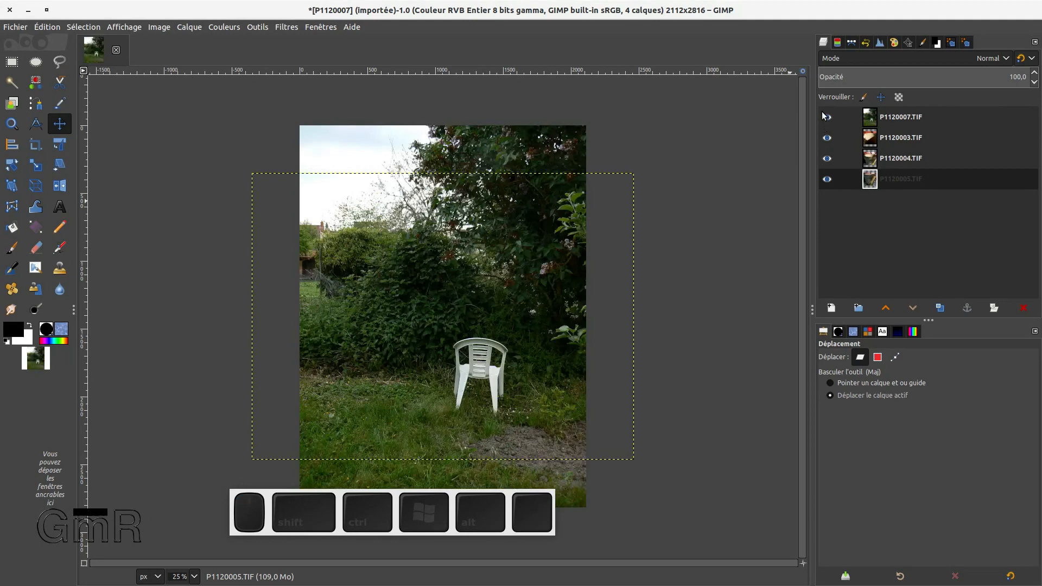
Step: Add an alpha channel to the P1120007.TIF layer
click(898, 120)
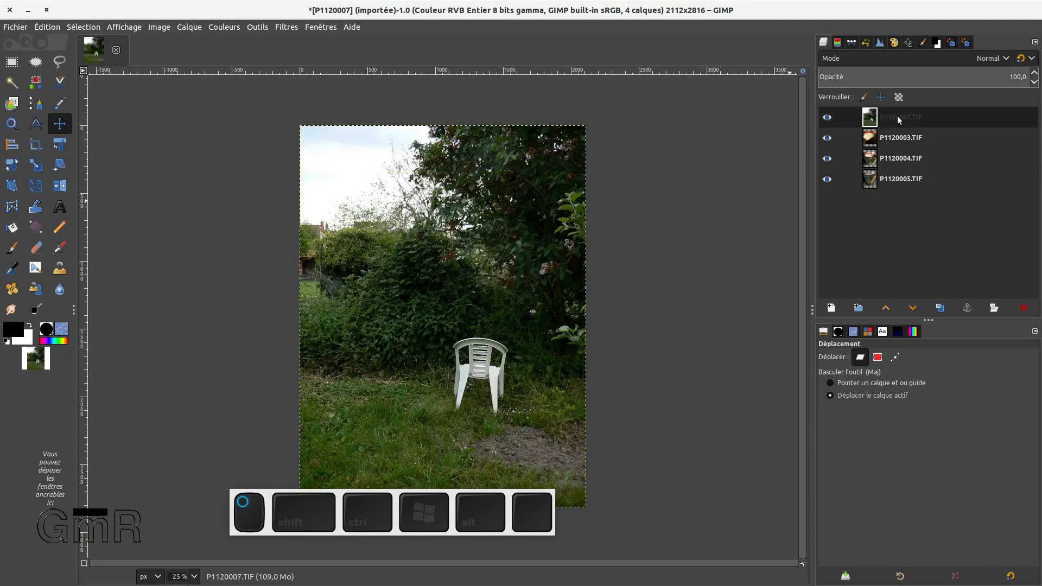
right_click(899, 120)
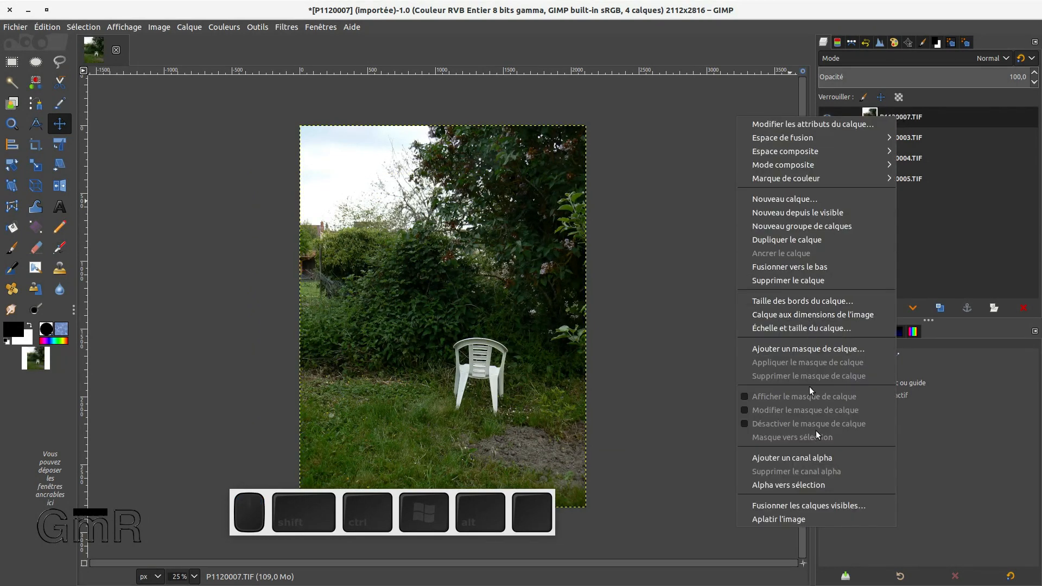
click(812, 458)
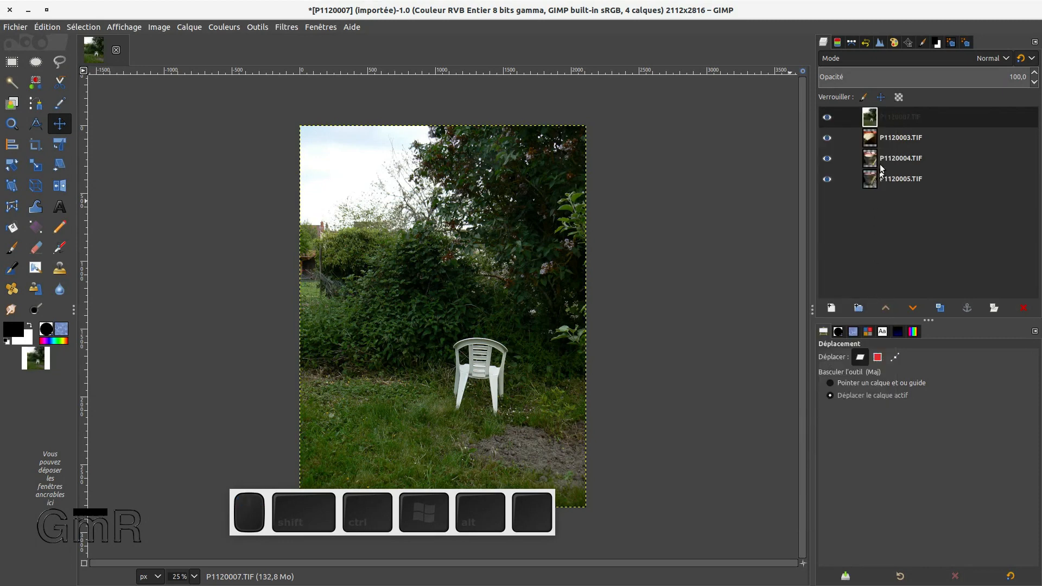
Step: Add an alpha channel to each of the P1120003.TIF, P1120004.TIF and P1120005.TIF layers
click(890, 150)
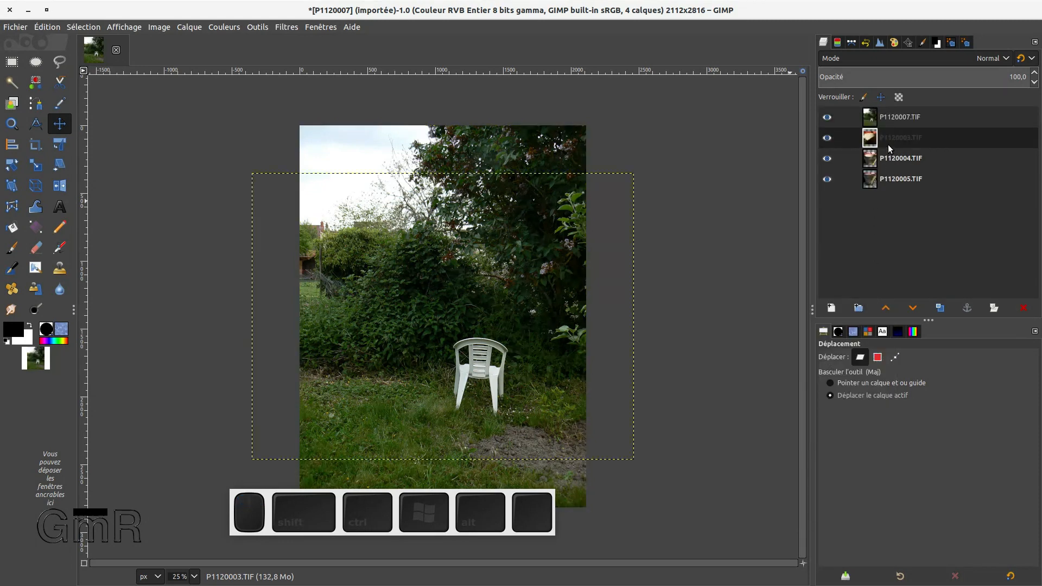
right_click(890, 148)
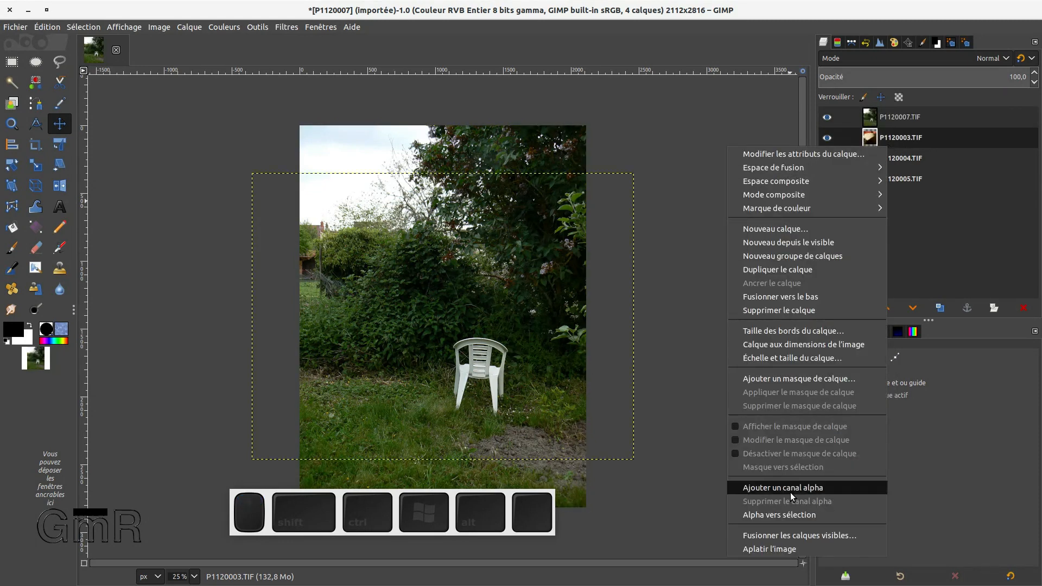
click(791, 489)
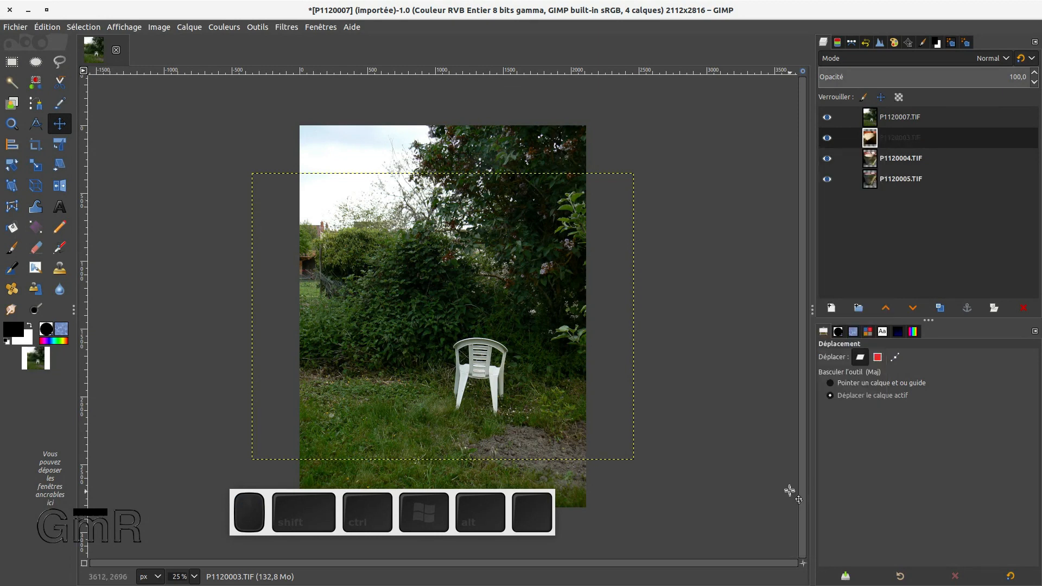
click(890, 159)
right_click(890, 158)
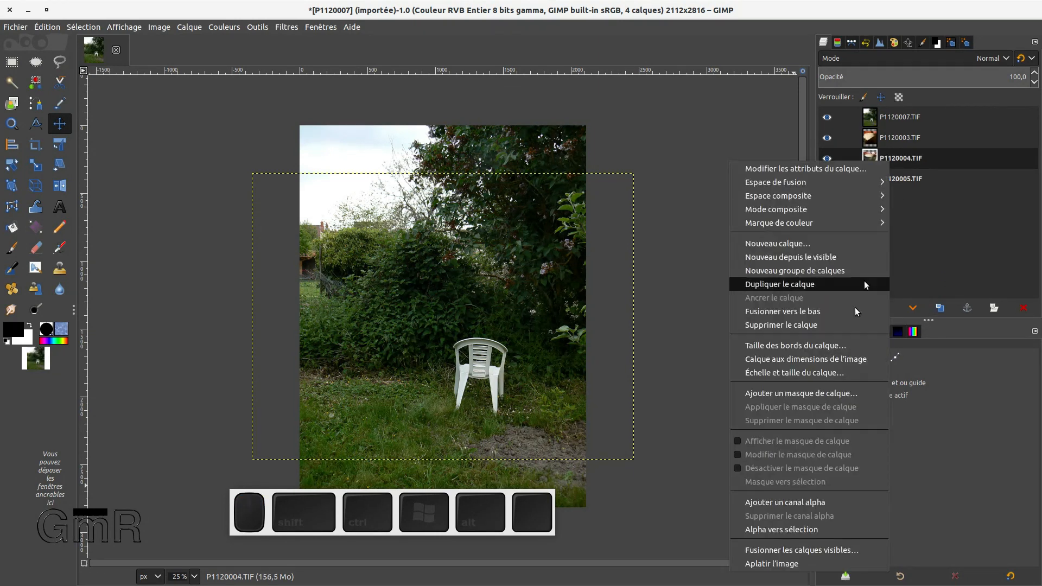
click(798, 502)
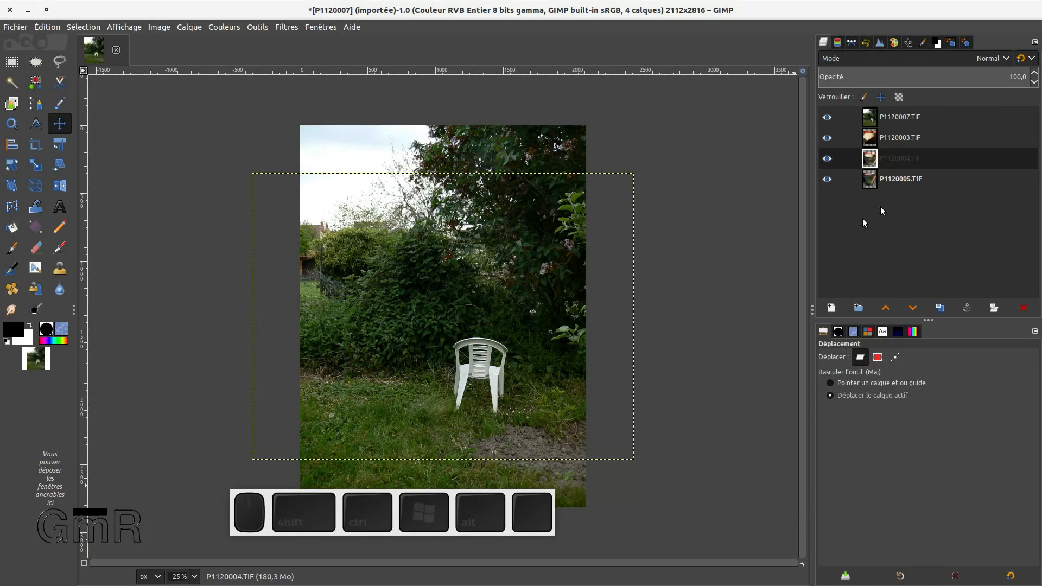
click(905, 187)
right_click(904, 185)
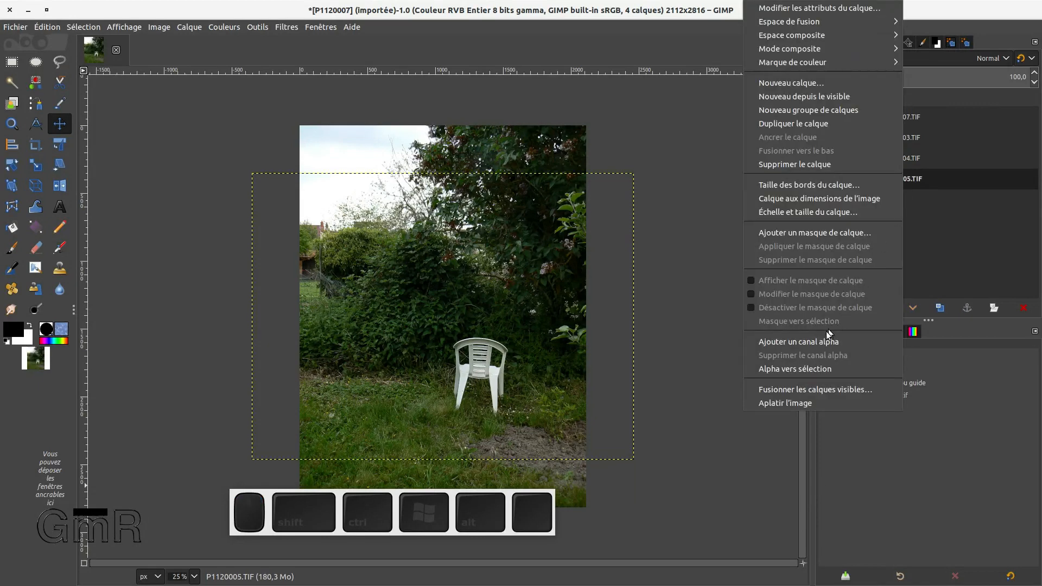
click(820, 344)
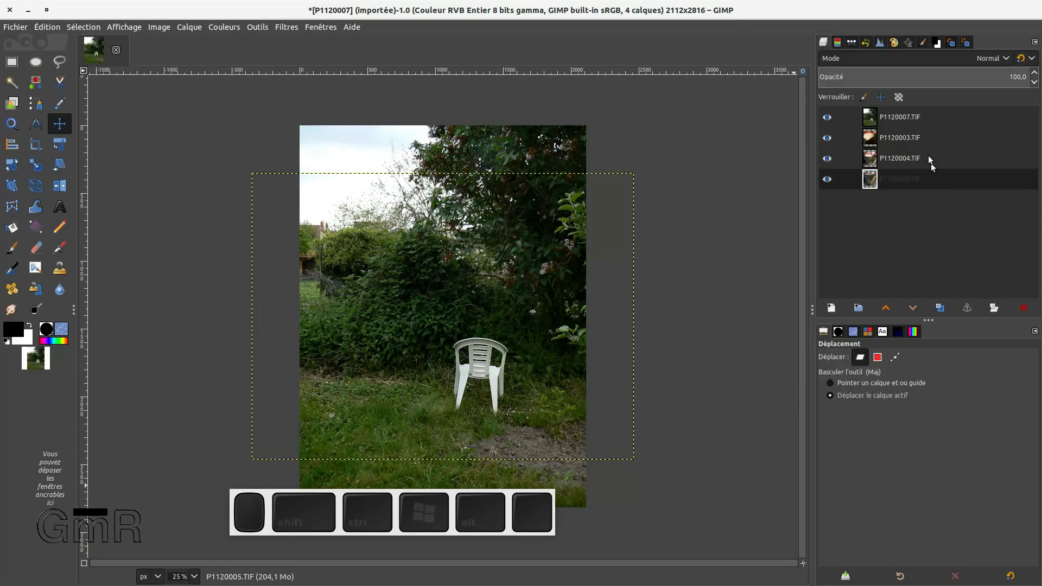
Step: Make P1120007.TIF the active layer and move the file manager window behind the image window out of the way
click(899, 124)
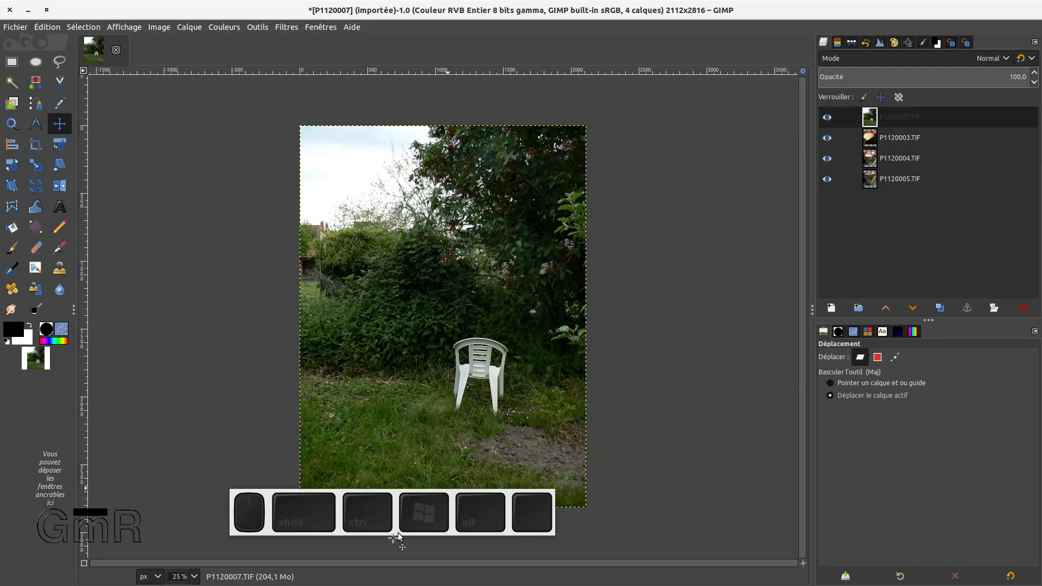
drag(396, 535, 410, 580)
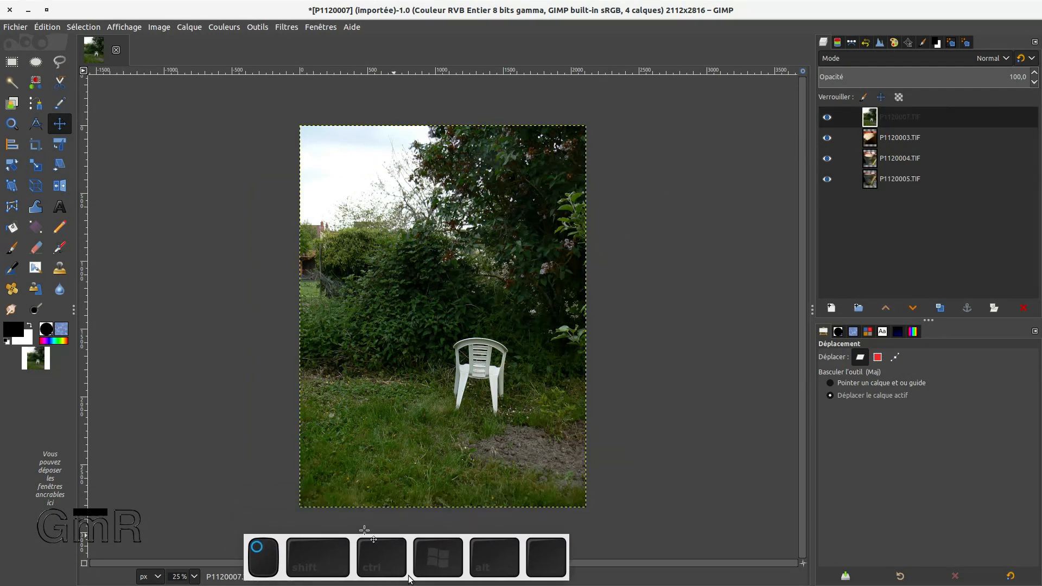
double_click(279, 11)
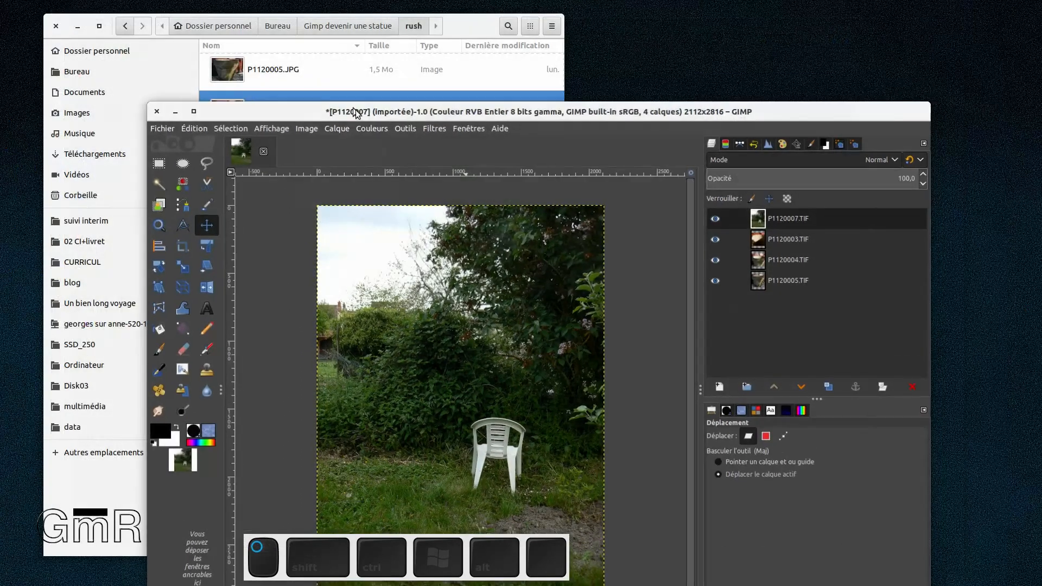
drag(457, 19, 0, 54)
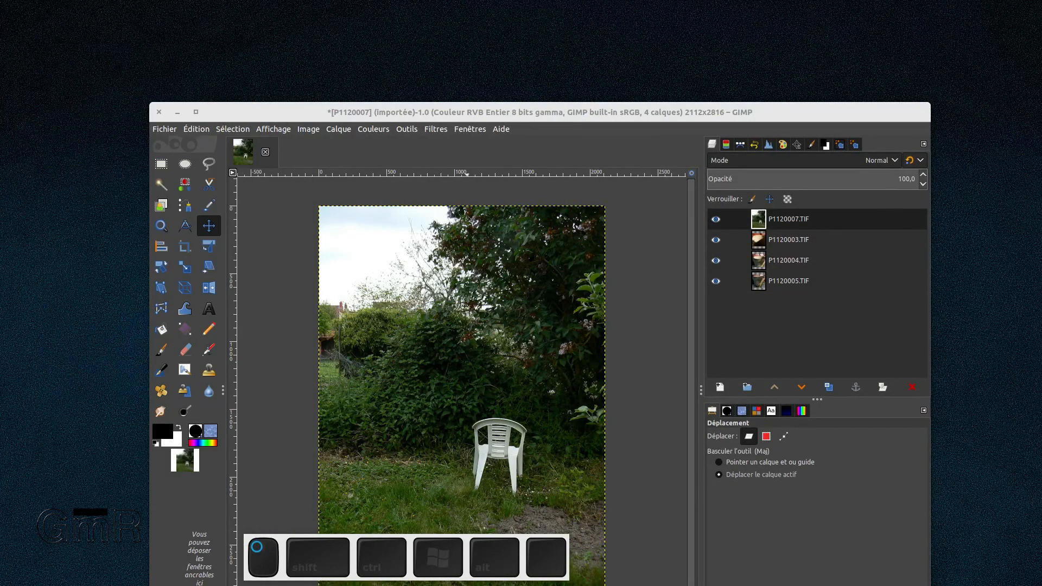
double_click(786, 115)
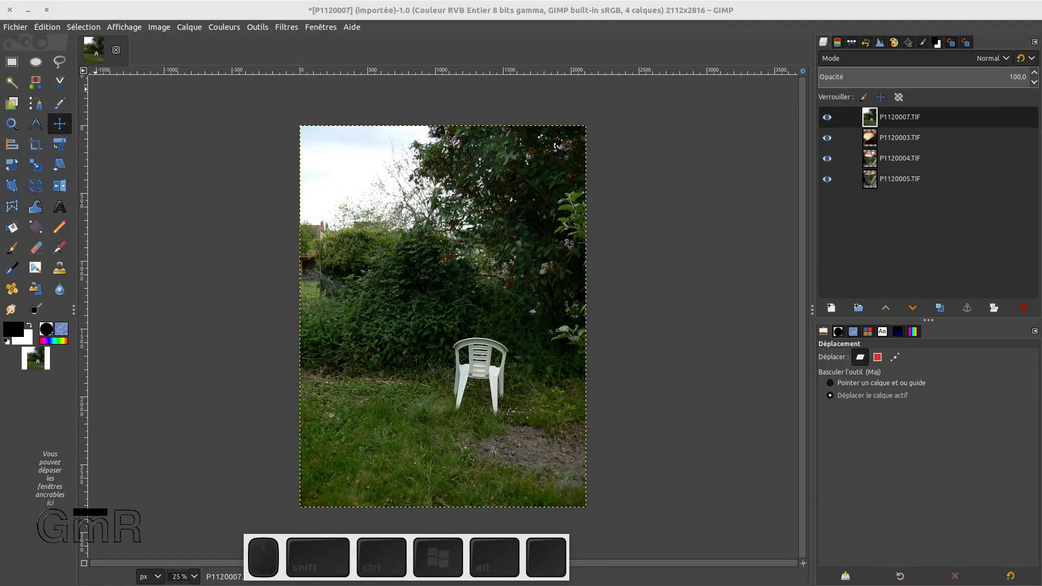
Step: Bring the file manager's data folder into view and open article-2340857-1A4B39AB000005DC-508_634x423.jpg to examine the two reference statues
drag(1, 79, 506, 102)
double_click(279, 148)
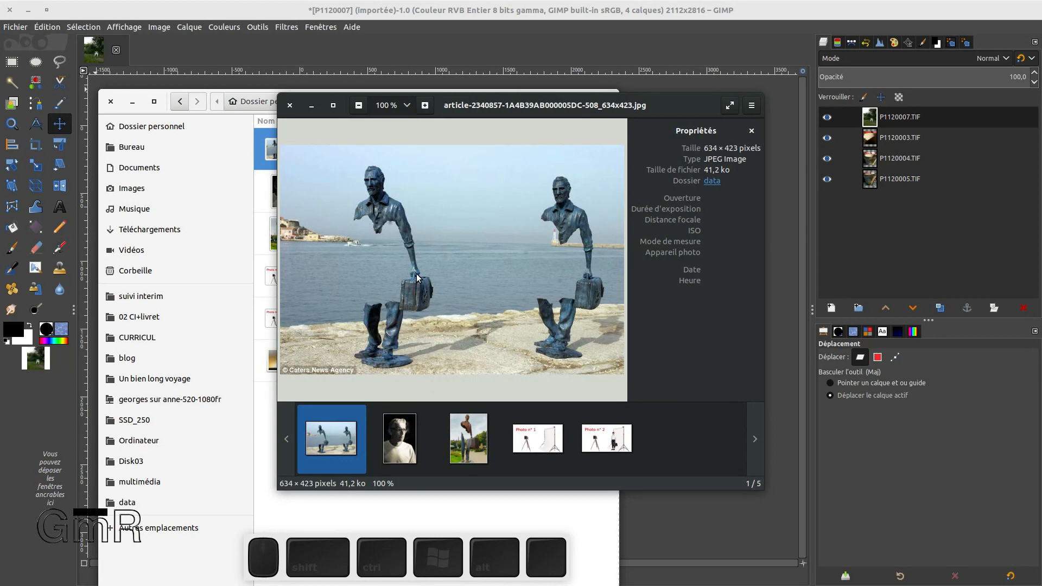
mouse_move(426, 303)
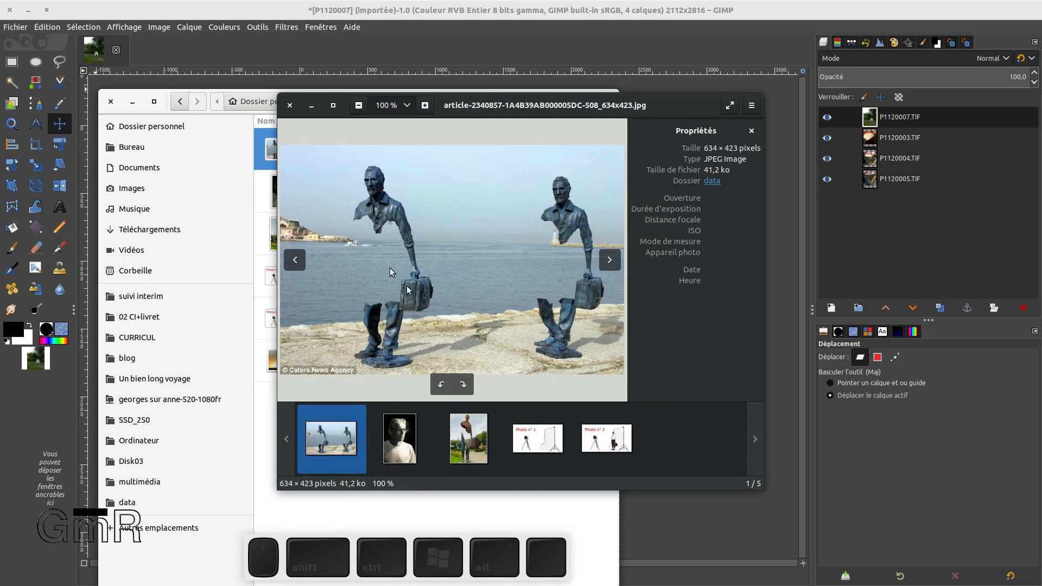
Step: View fixedw_large_4x.jpg enlarged to examine the statue's suitcase, hand and torn edges, and close the image viewer and file manager
click(466, 455)
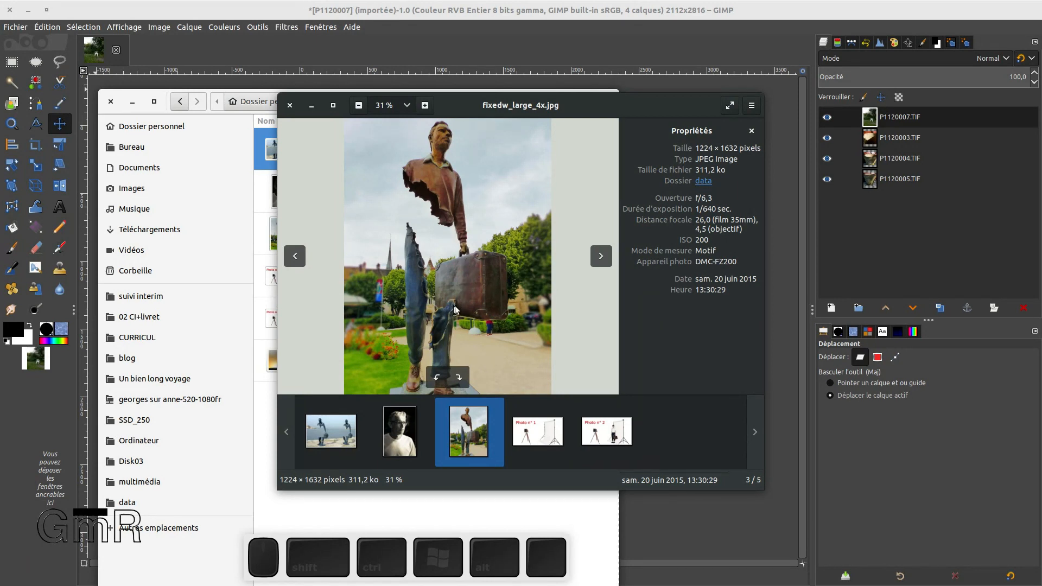
double_click(620, 99)
scroll(456, 356, up, 3)
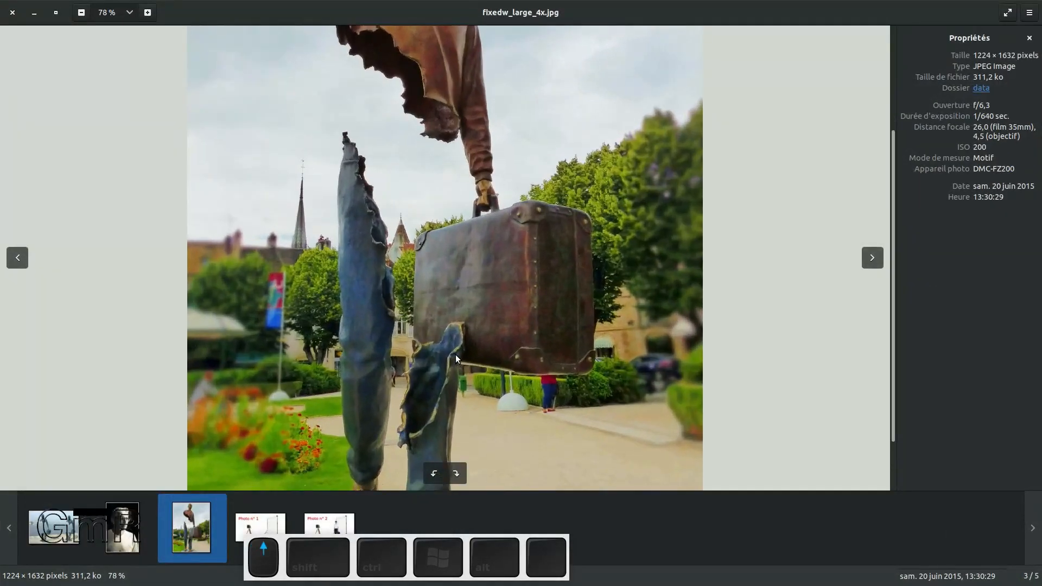
scroll(456, 353, up, 4)
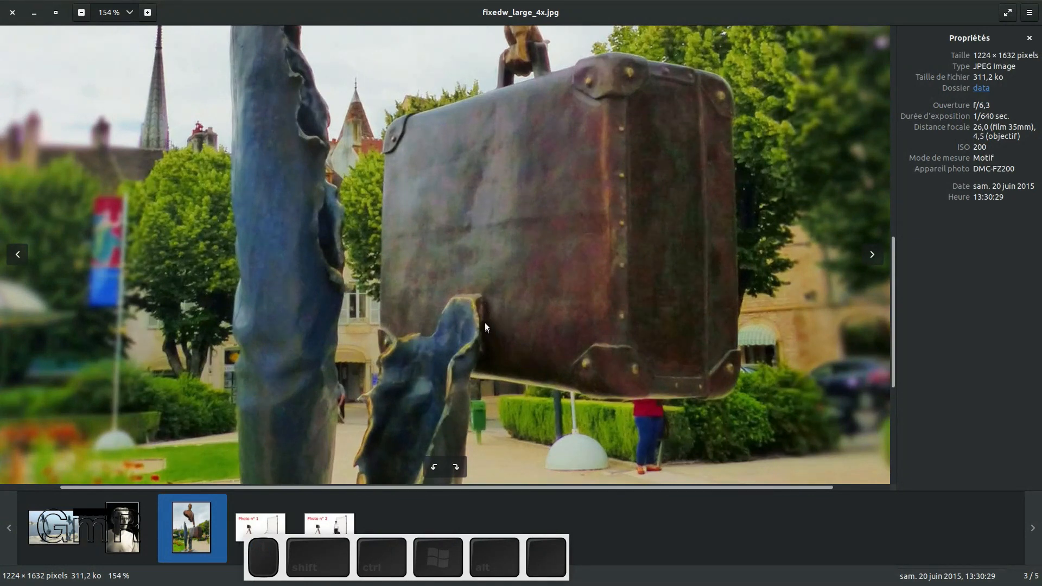
drag(503, 211, 489, 261)
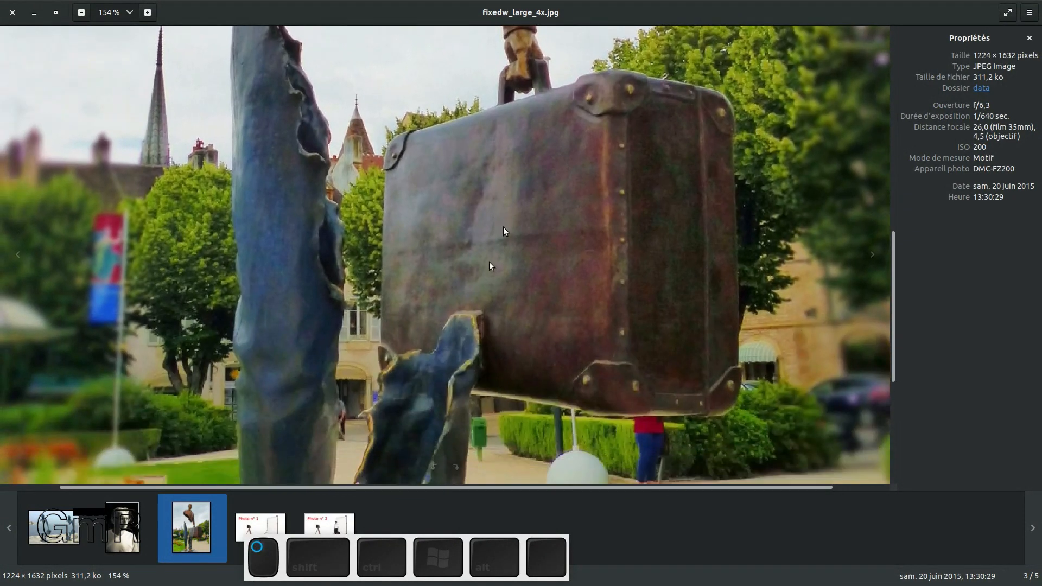
drag(472, 363, 437, 374)
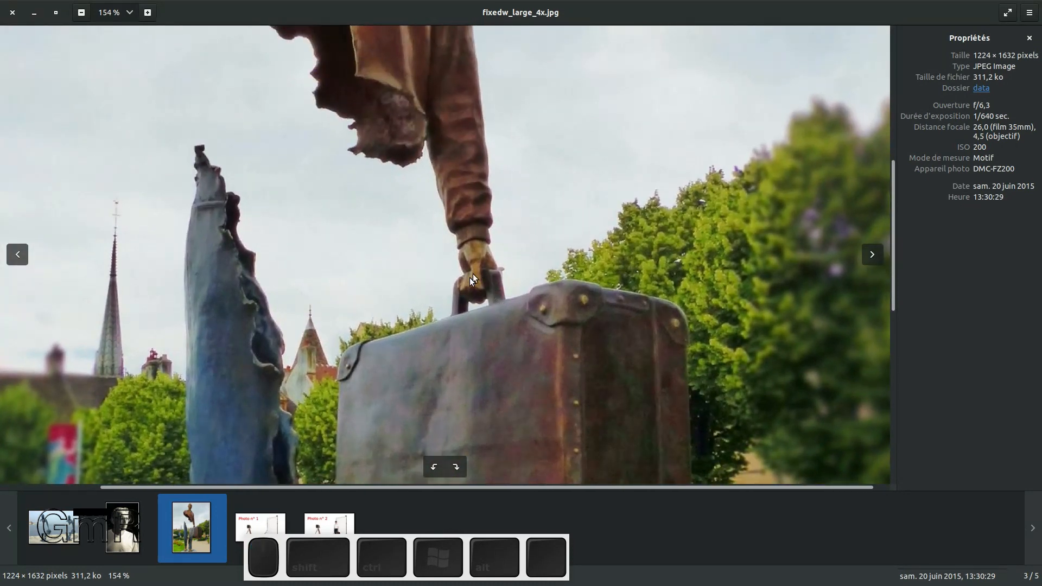
scroll(451, 323, up, 5)
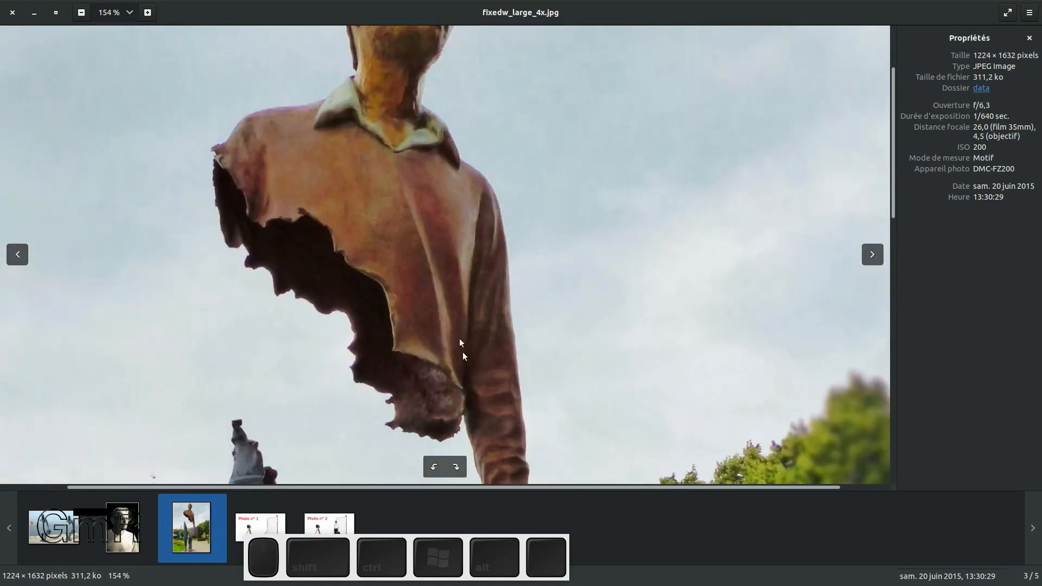
scroll(396, 174, up, 2)
scroll(402, 324, down, 6)
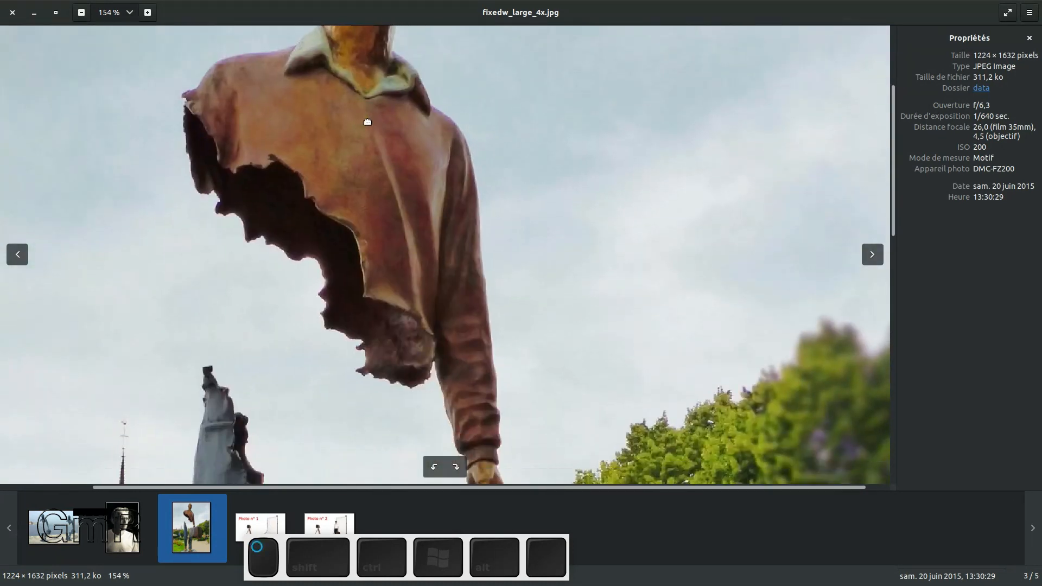
scroll(490, 229, down, 5)
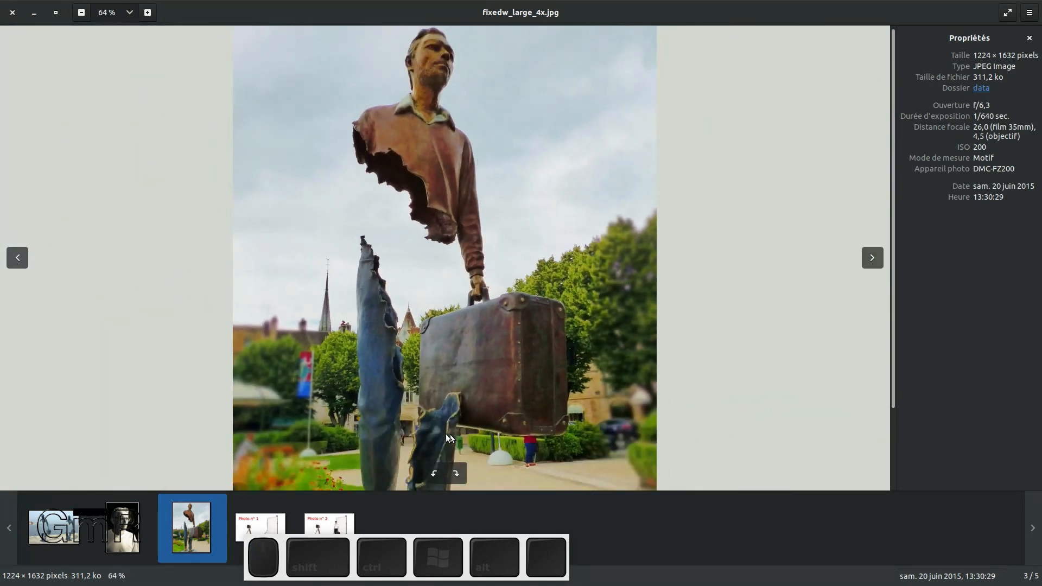
scroll(445, 434, down, 4)
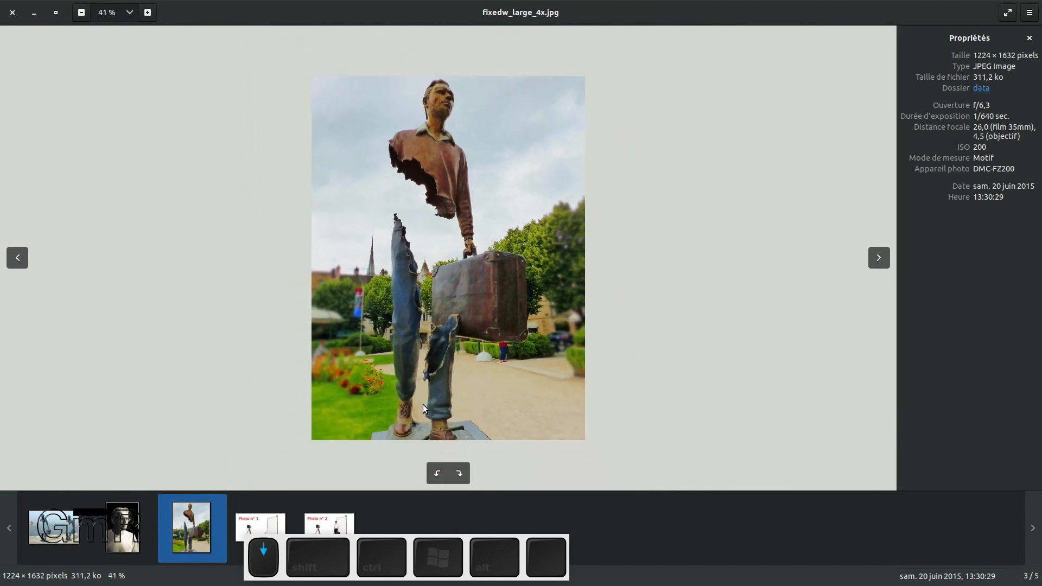
scroll(424, 399, up, 1)
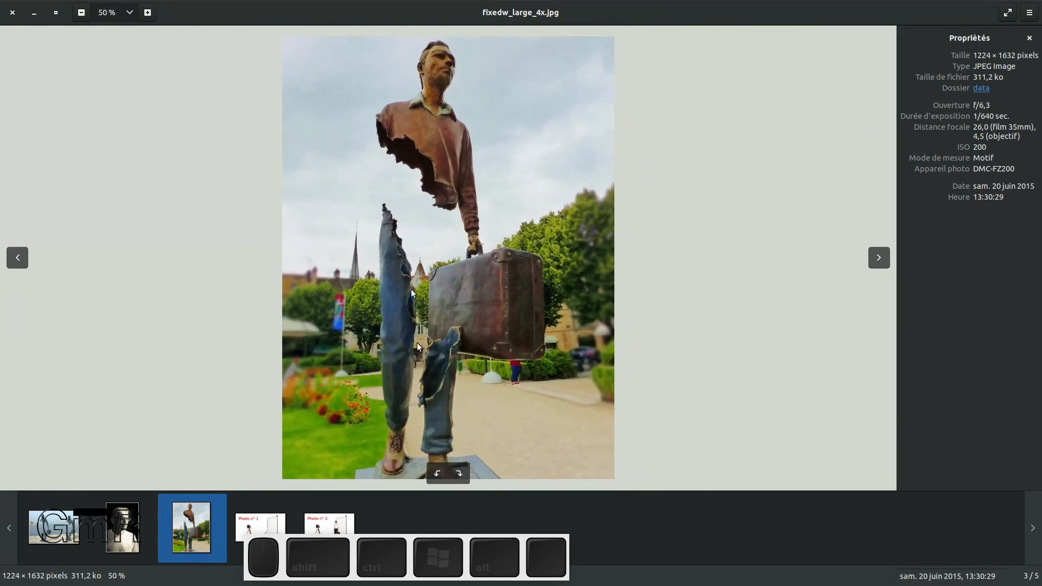
click(14, 12)
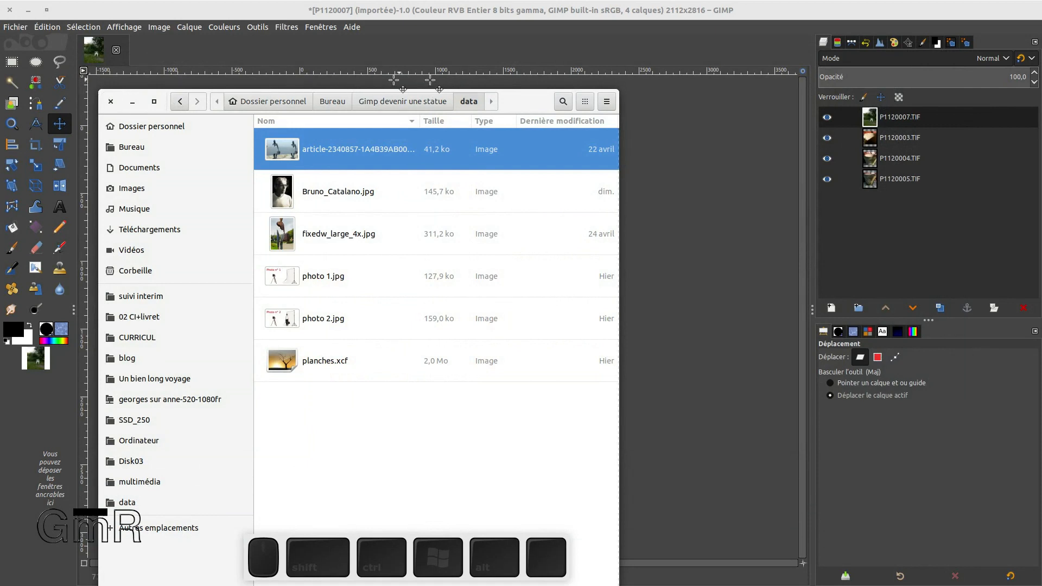
click(111, 102)
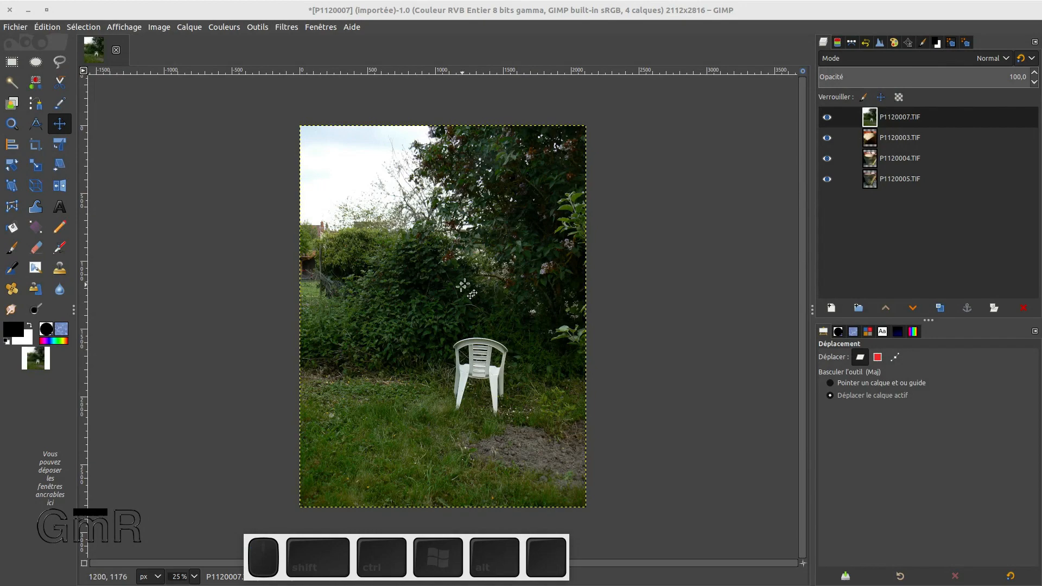
Step: Move the P1120007.TIF layer to the bottom of the layer stack
click(458, 313)
scroll(459, 314, up, 2)
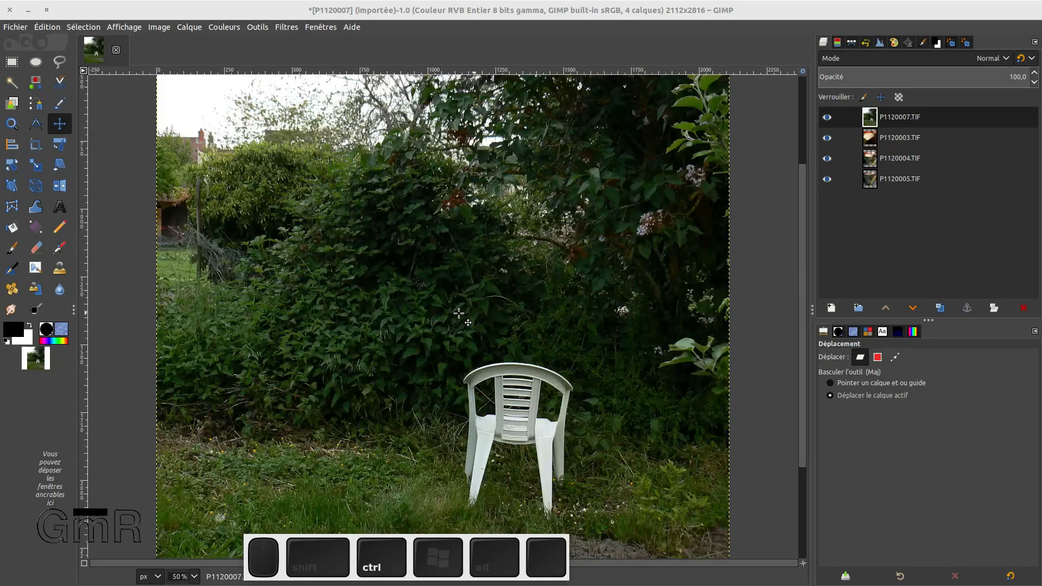
scroll(458, 313, down, 2)
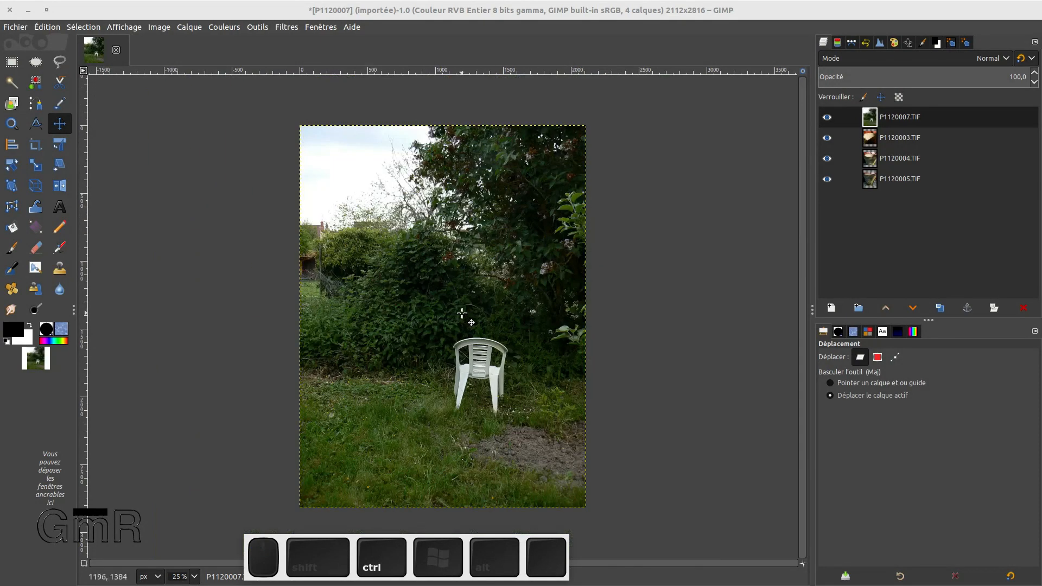
scroll(462, 314, up, 1)
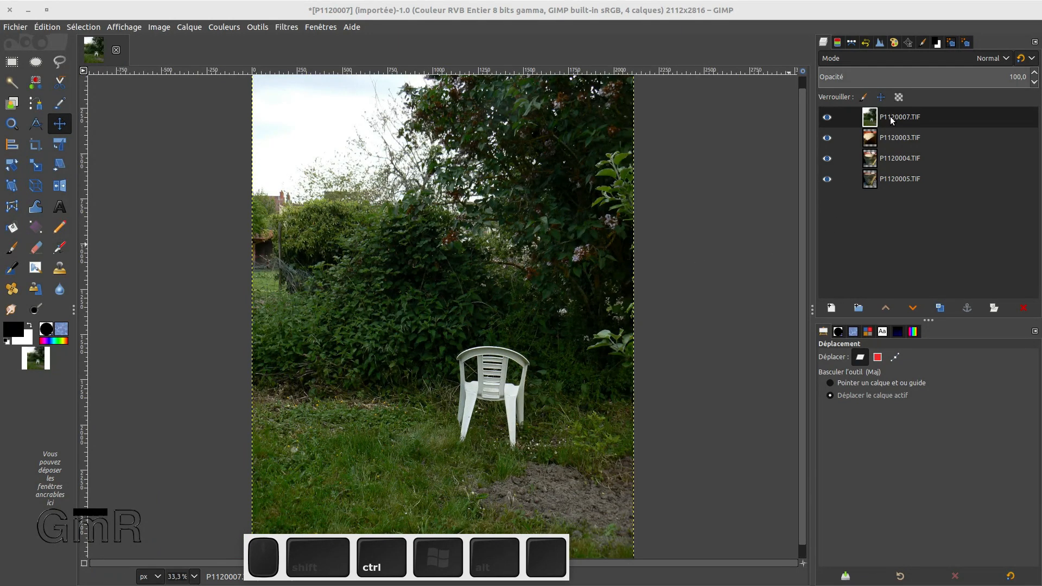
click(913, 308)
click(913, 308)
click(913, 308)
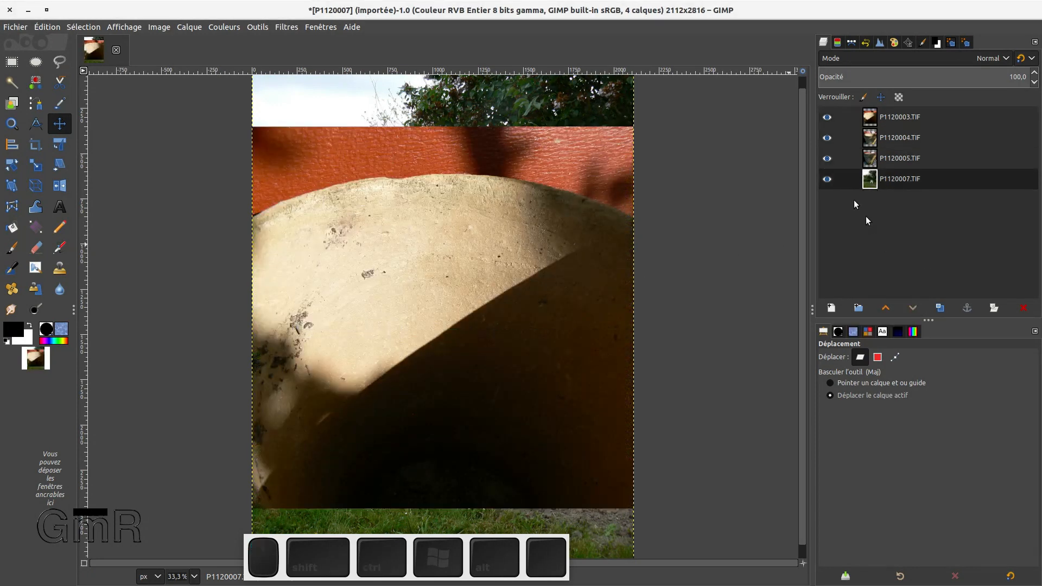
Step: Hide the P1120005.TIF, P1120004.TIF and P1120003.TIF layers
click(827, 158)
click(827, 138)
click(826, 116)
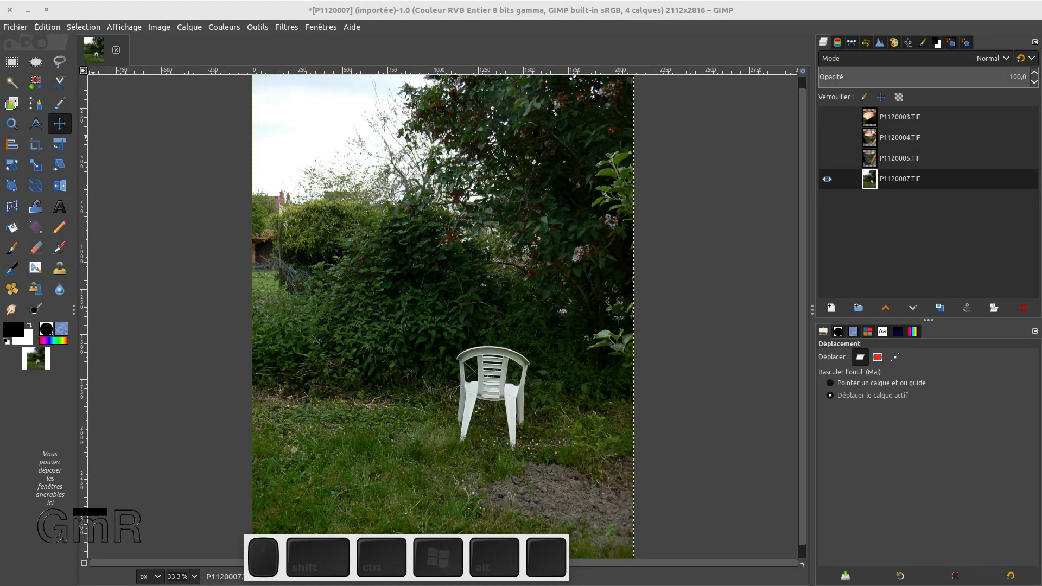
Step: Import P1120008.TIF as a layer above P1120007.TIF with its Exif rotation applied, and add an alpha channel to it
drag(35, 358, 919, 162)
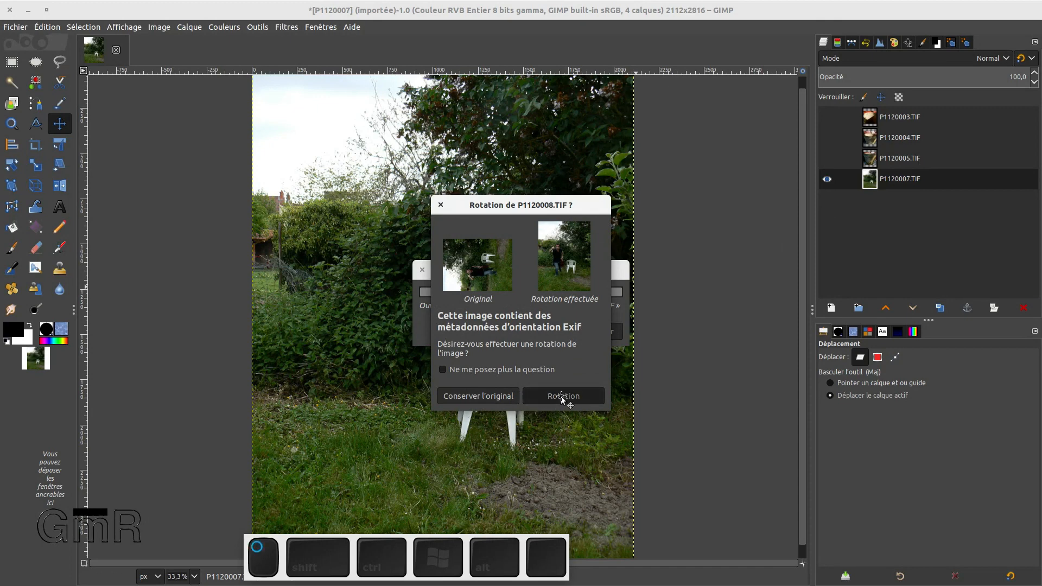
click(559, 397)
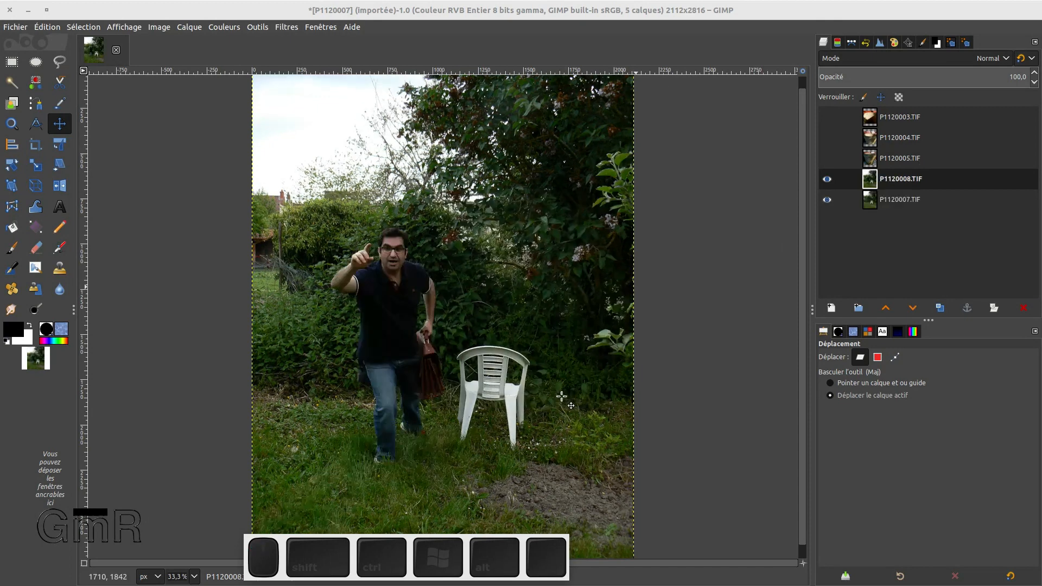
right_click(910, 184)
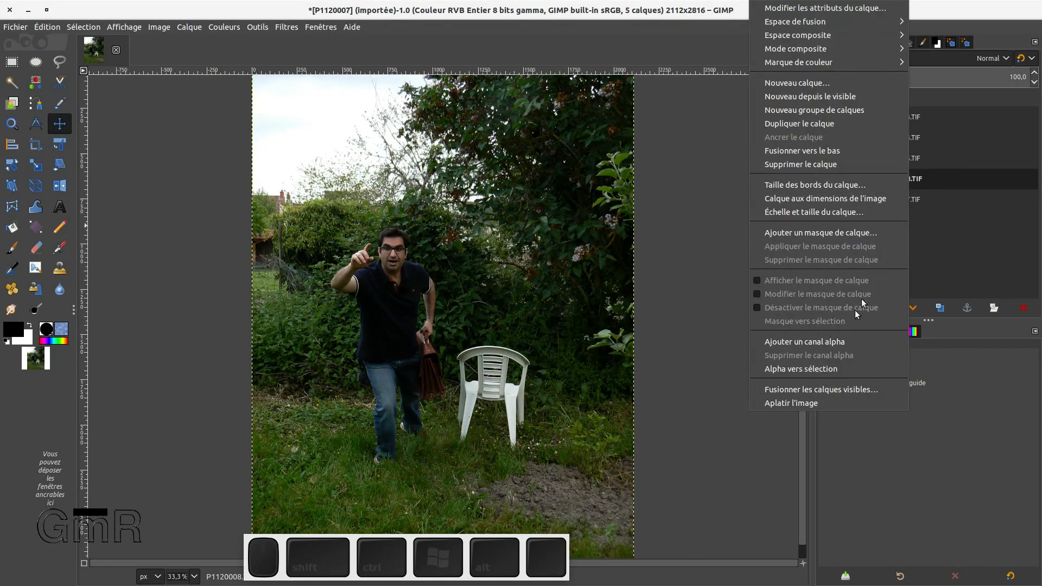
click(840, 342)
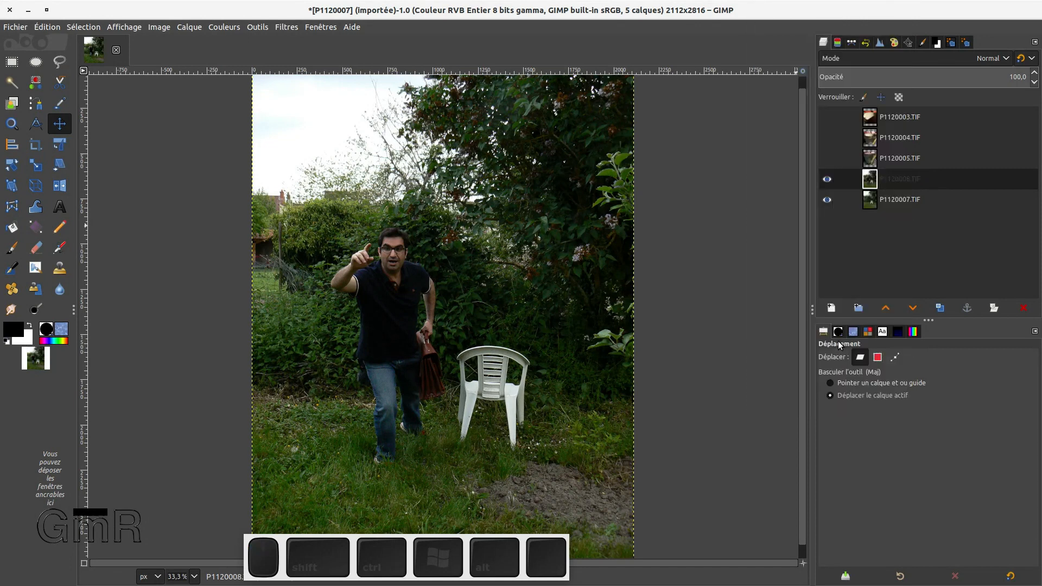
Step: Add a white (full opacity) layer mask to the P1120008.TIF layer
click(995, 308)
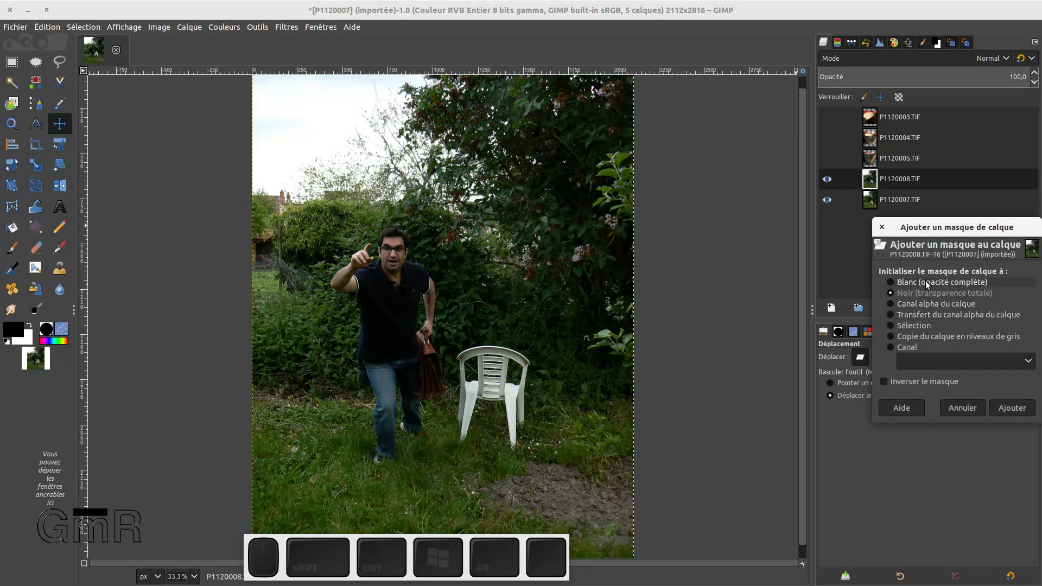
click(927, 283)
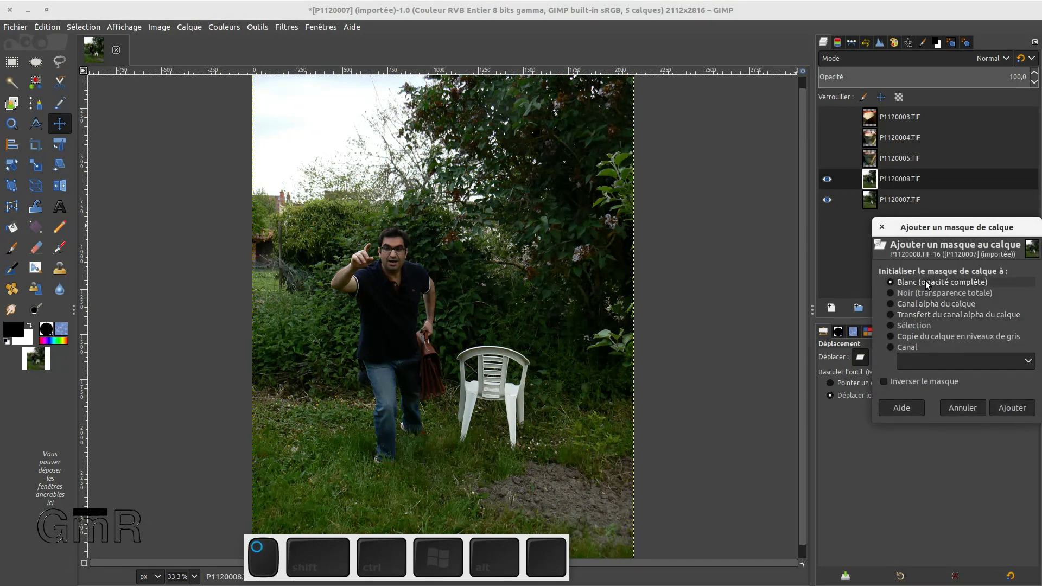
click(1010, 408)
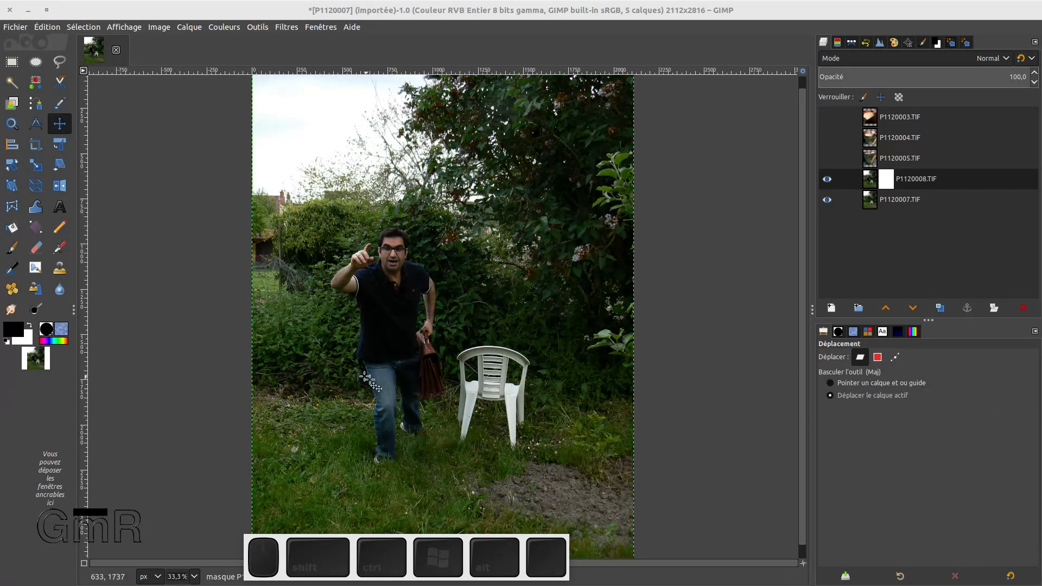
Step: Target the P1120008.TIF mask with the Paintbrush, setting its size to 100.34, spacing to 9.9 and force to 100
scroll(367, 384, up, 1)
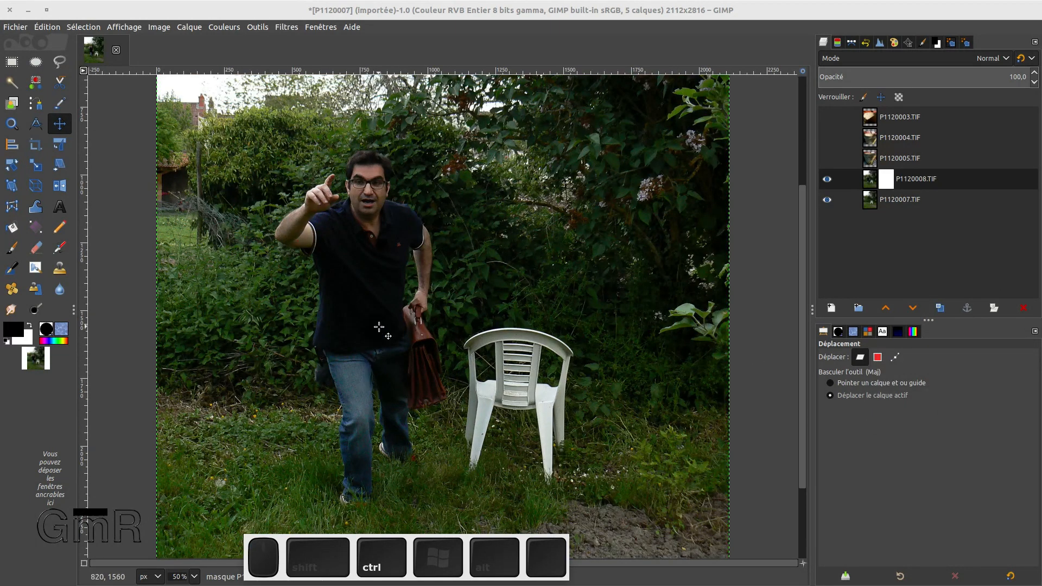
click(14, 249)
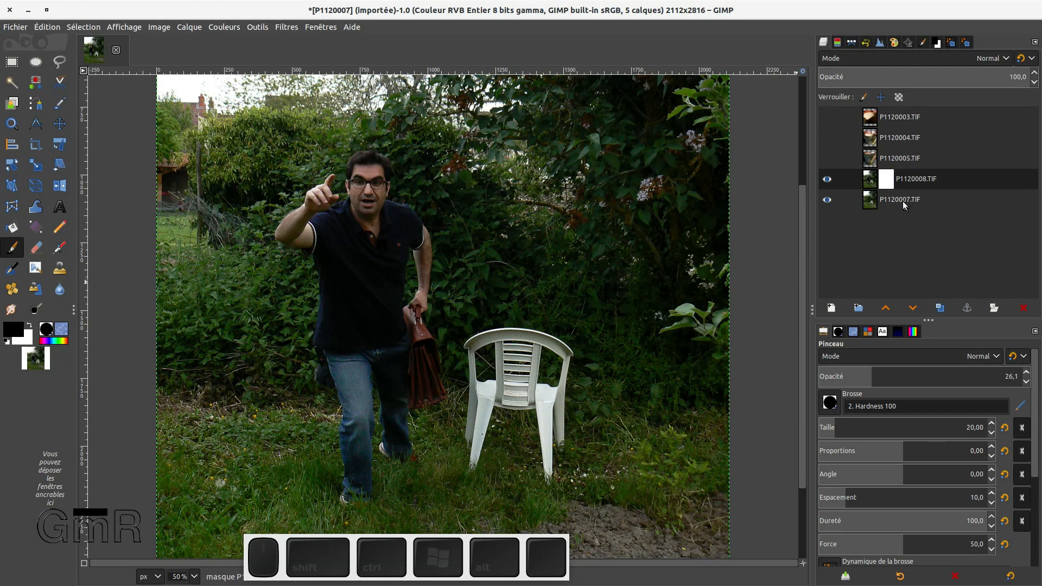
click(887, 180)
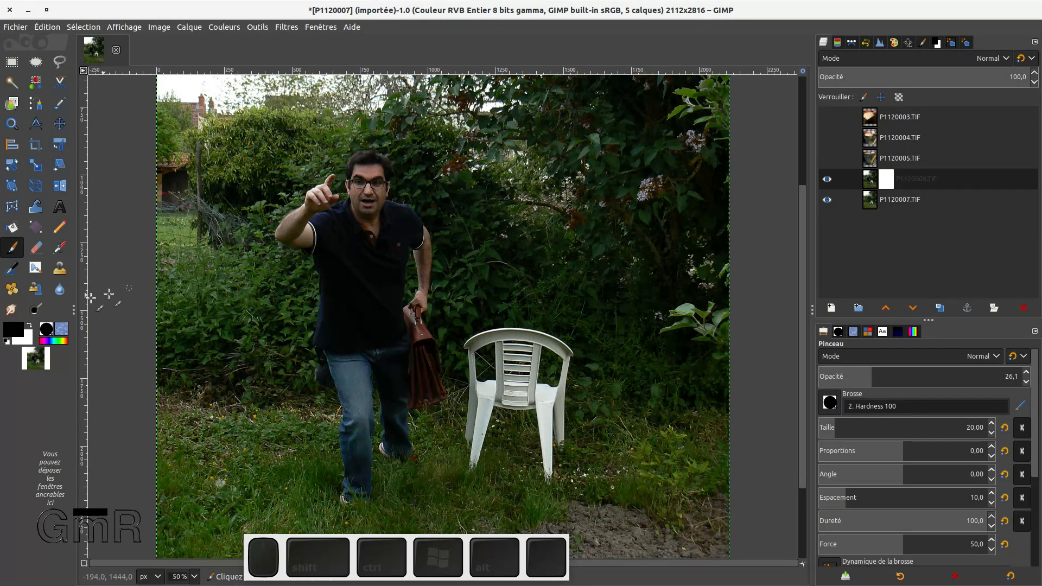
drag(836, 427, 862, 429)
click(890, 504)
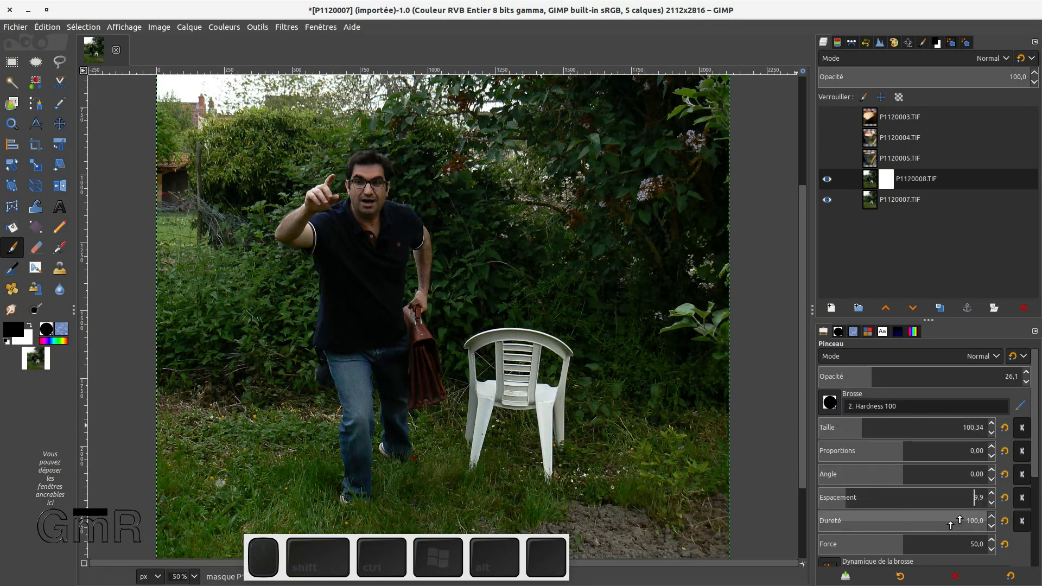
click(905, 546)
drag(907, 546, 995, 545)
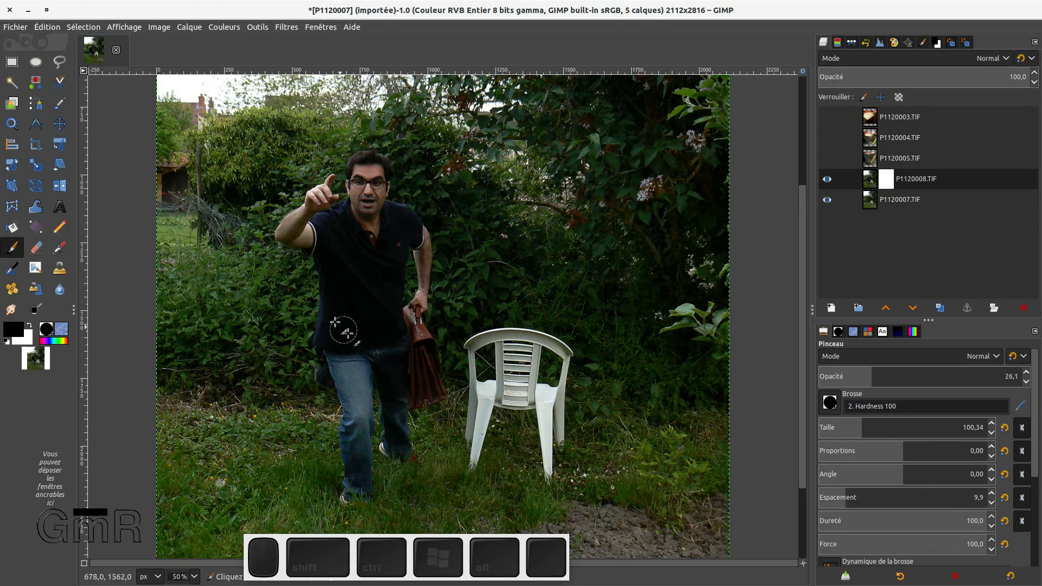
Step: Paint black on the mask over the shirt's side below the raised arm, at 26.1 brush opacity
mouse_move(330, 290)
mouse_down()
mouse_move(328, 271)
mouse_move(343, 287)
mouse_up()
ctrl+scroll(348, 291, up, 2)
ctrl+scroll(339, 295, up, 1)
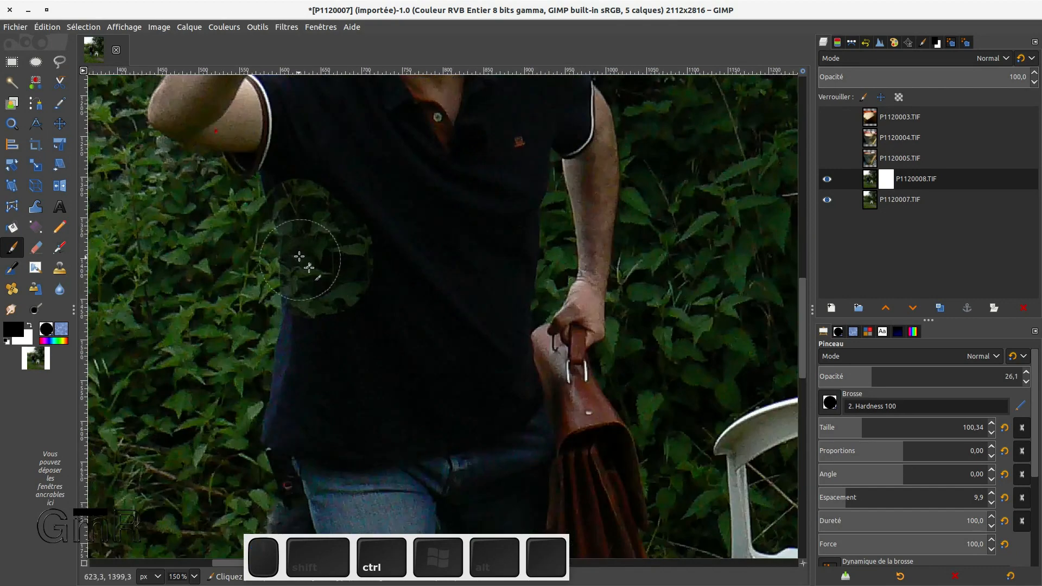
mouse_move(288, 250)
mouse_down()
mouse_move(279, 198)
mouse_move(281, 212)
mouse_move(257, 220)
mouse_move(251, 174)
mouse_move(265, 109)
mouse_up()
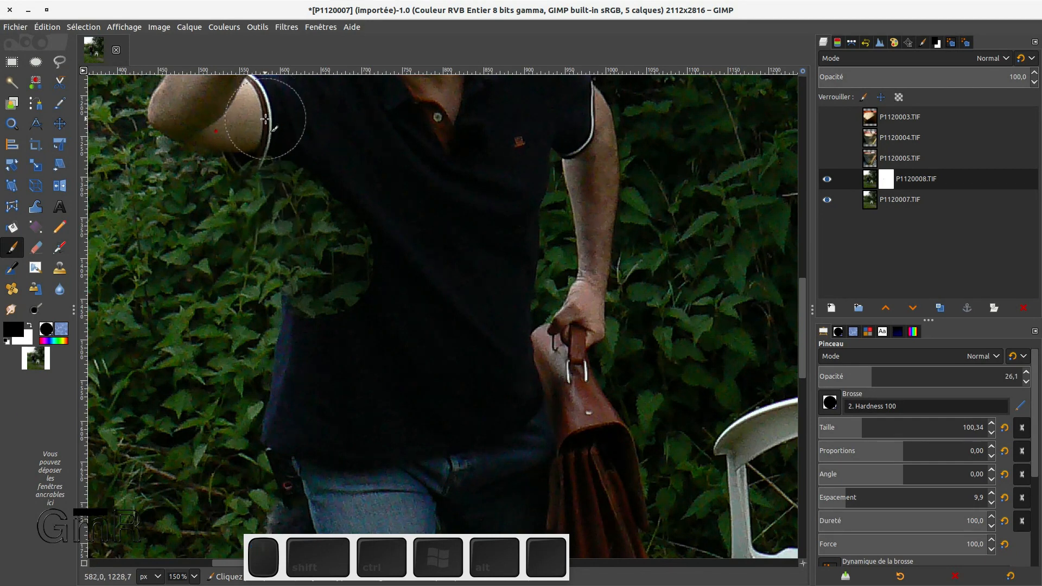
Step: Paint white on the mask to restore the sleeve edge and the upper part of the shirt's masked area
key(x)
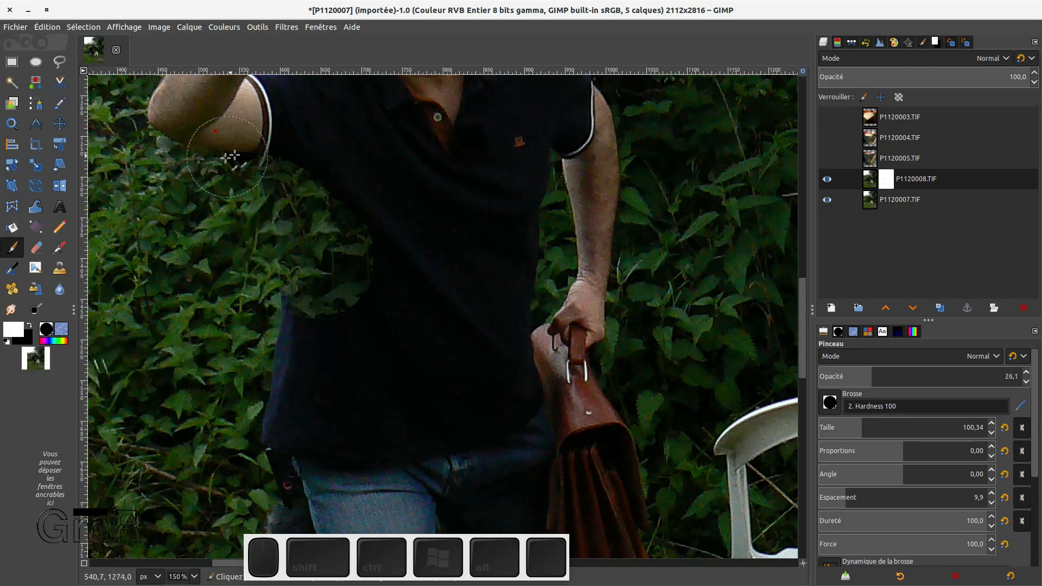
mouse_move(250, 144)
mouse_down()
mouse_move(268, 174)
mouse_move(252, 160)
mouse_move(250, 183)
mouse_move(279, 183)
mouse_move(260, 156)
mouse_move(260, 171)
mouse_move(249, 166)
mouse_move(282, 211)
mouse_move(300, 202)
mouse_move(353, 275)
mouse_up()
key(x)
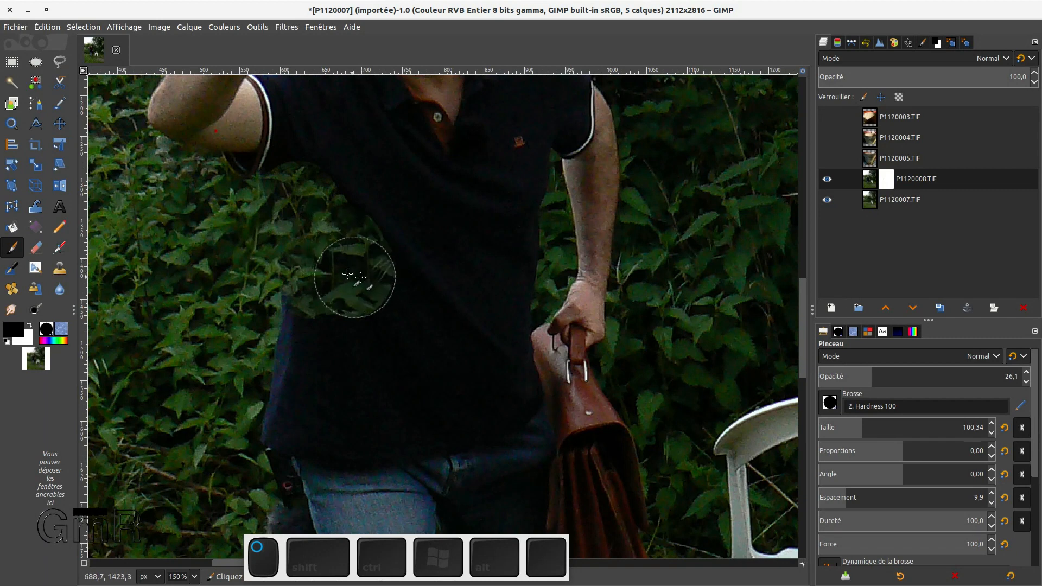
key(x)
mouse_move(361, 169)
mouse_down()
mouse_move(424, 230)
mouse_move(374, 208)
mouse_move(415, 233)
mouse_move(392, 205)
mouse_move(413, 242)
mouse_move(335, 181)
mouse_move(389, 245)
mouse_move(368, 211)
mouse_move(347, 212)
mouse_up()
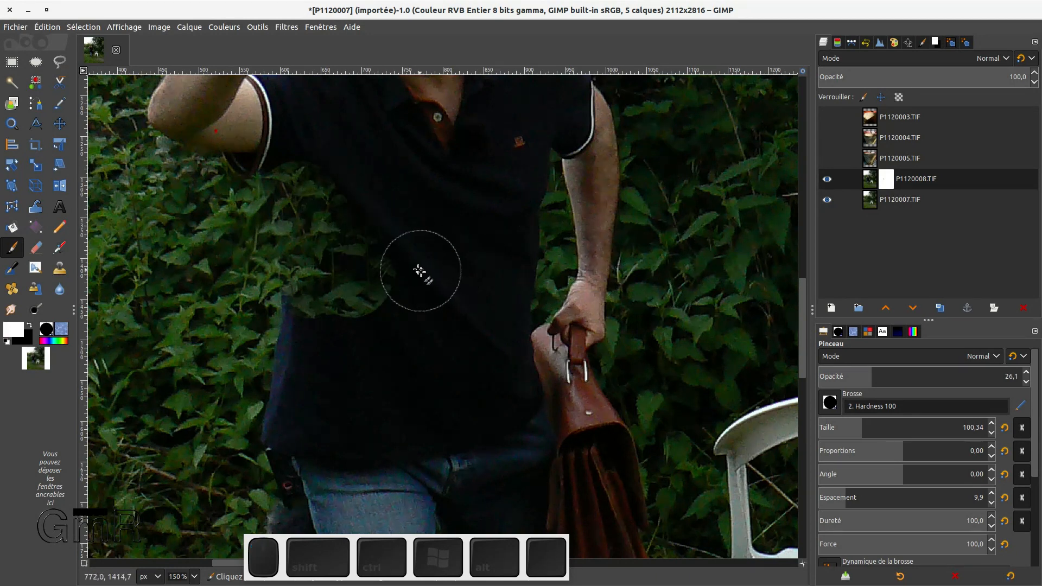
Step: Paint black on the mask diagonally across the shirt down to the waist beside the briefcase
key(x)
mouse_move(310, 226)
mouse_down()
mouse_move(430, 363)
mouse_move(464, 472)
mouse_up()
scroll(464, 472, down, 3)
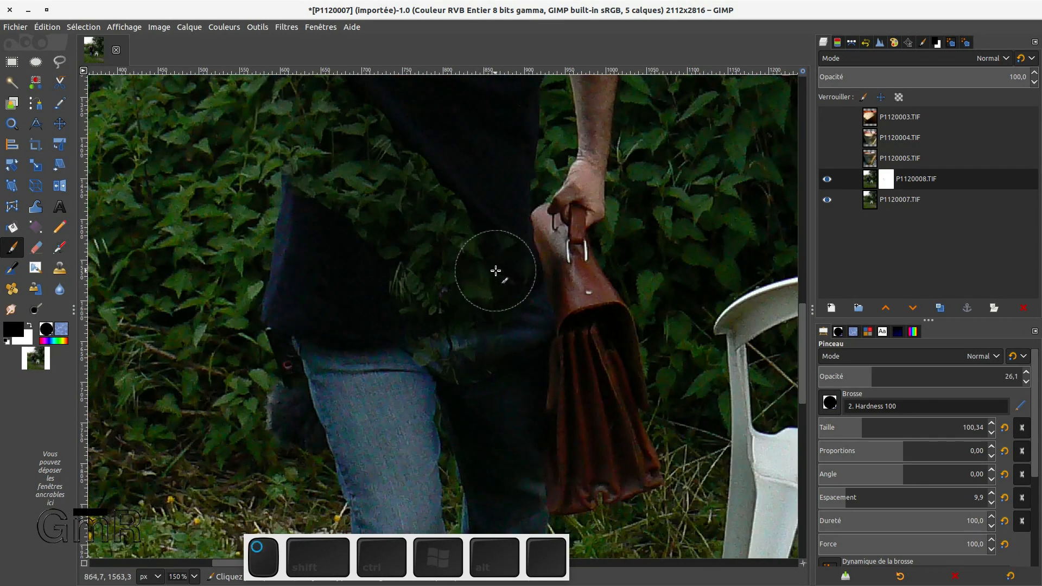
mouse_move(495, 274)
mouse_down()
mouse_move(461, 253)
mouse_move(504, 274)
mouse_move(503, 310)
mouse_move(514, 318)
mouse_move(502, 280)
mouse_up()
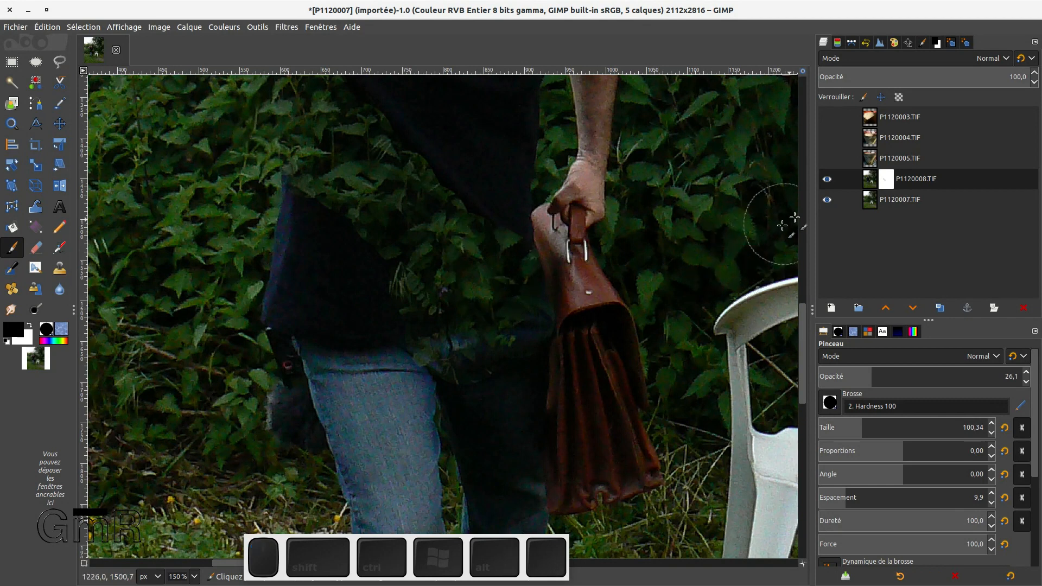
Step: Hide the P1120007.TIF layer to examine the mask's partly transparent strokes, and bring the layer back
click(826, 200)
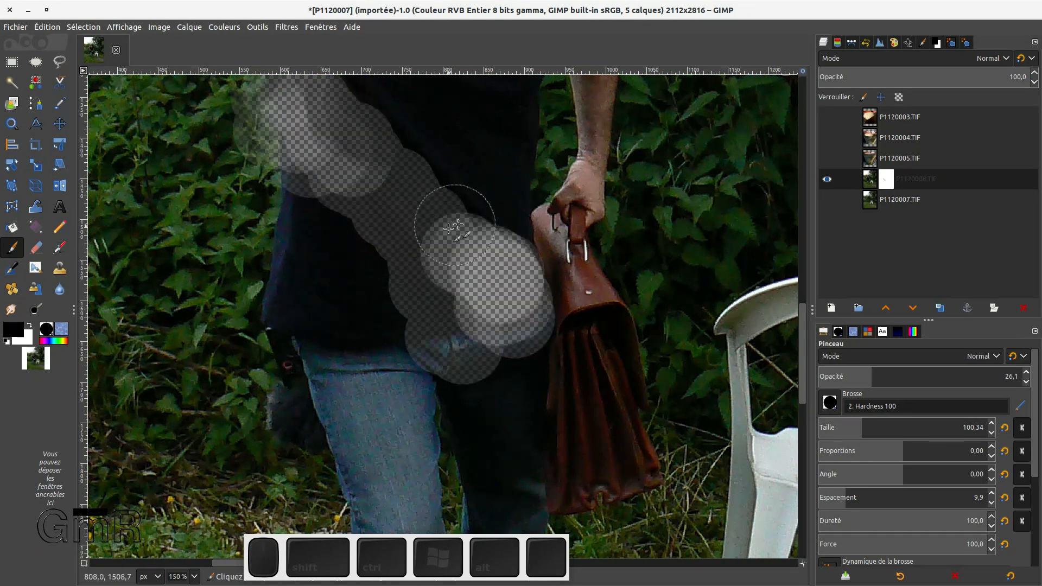
scroll(443, 220, up, 3)
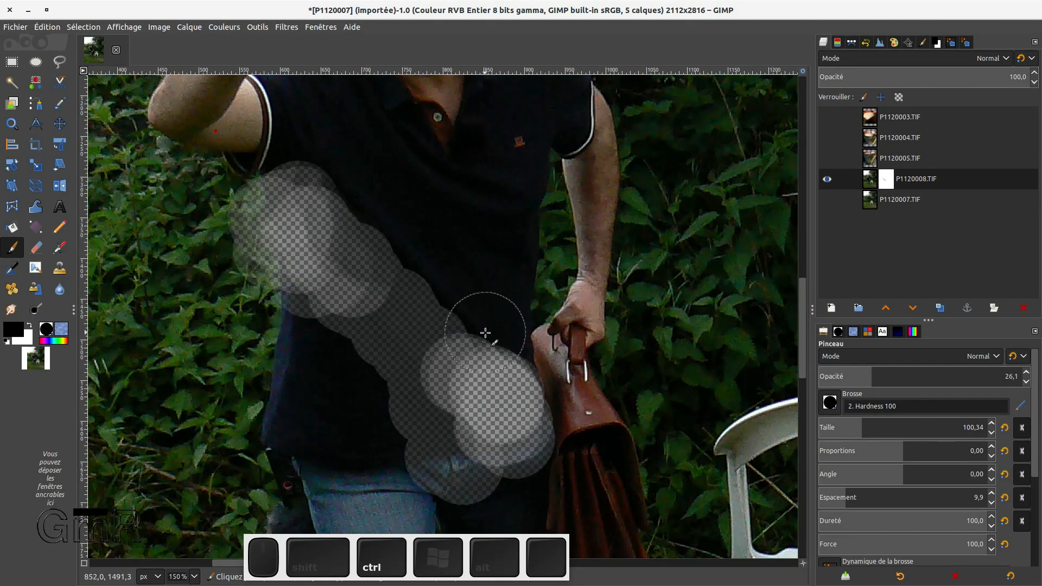
key(ctrl+z)
key(ctrl+z)
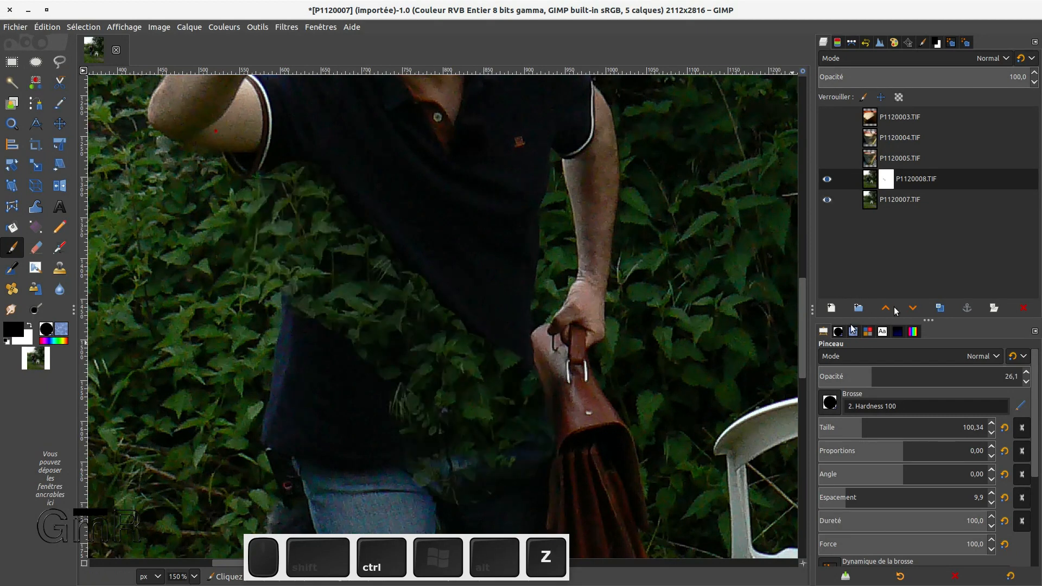
Step: Delete the P1120008.TIF layer mask and replace it with a fresh white (full opacity) mask
right_click(892, 180)
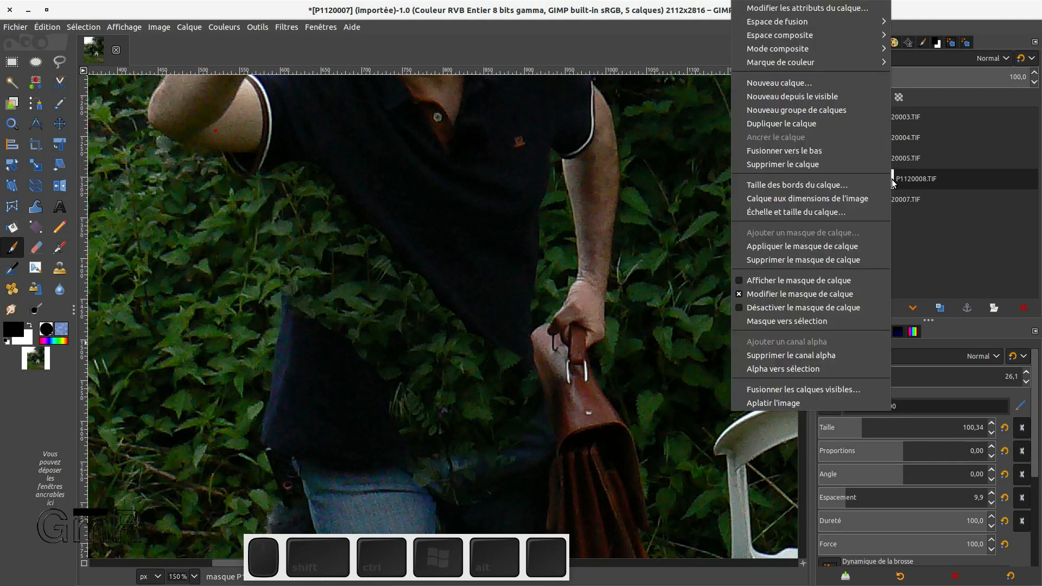
click(790, 260)
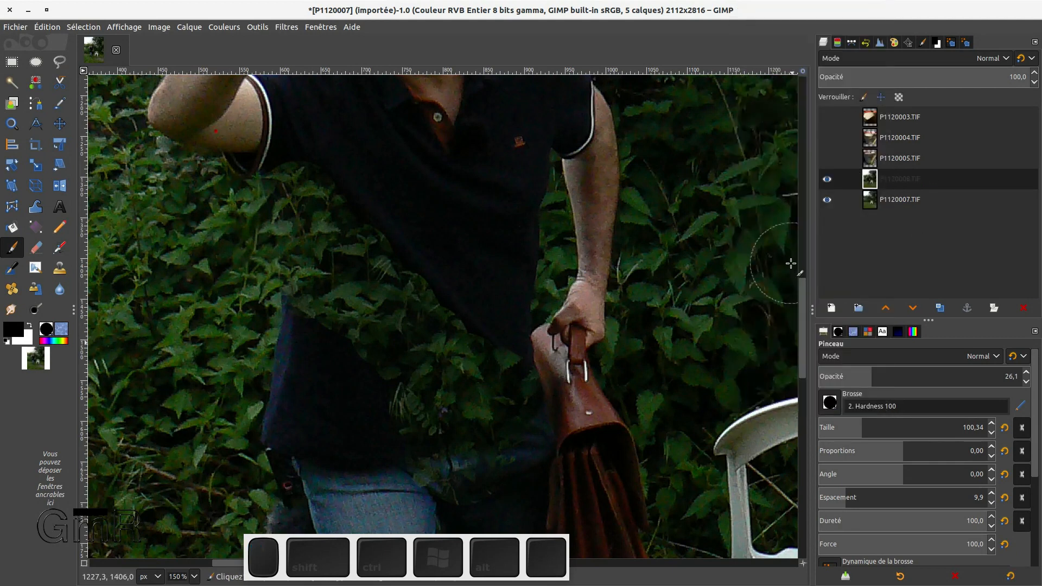
click(993, 308)
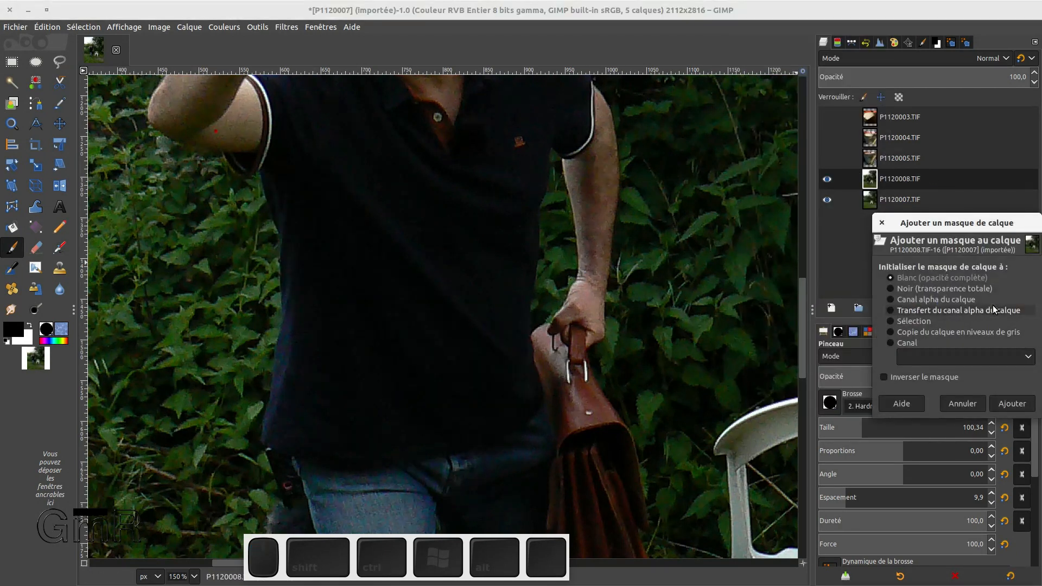
click(1012, 403)
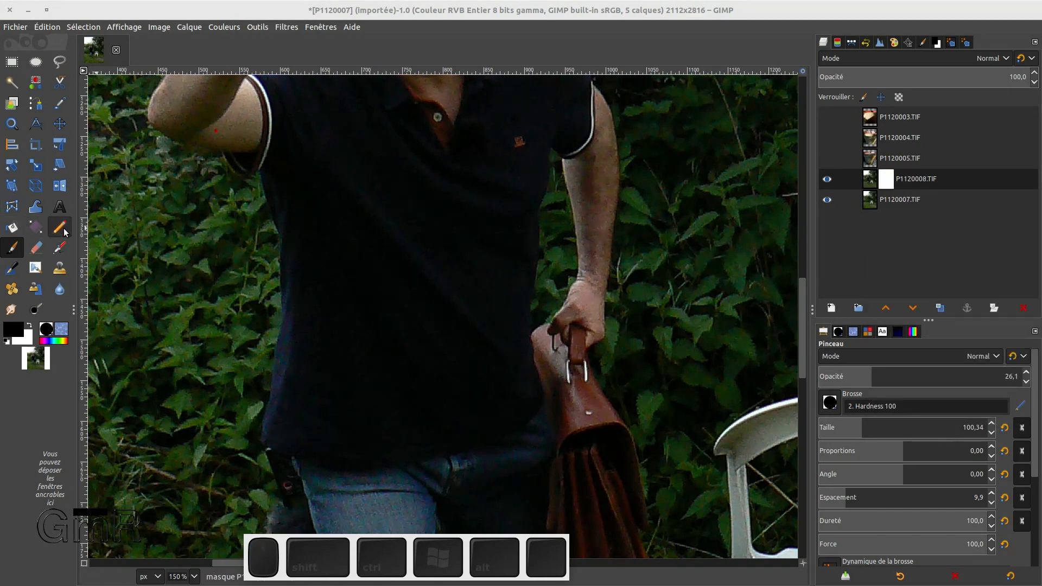
Step: Mask out the shirt's side below the raised arm in black with the Pencil at 100 opacity, and hide the P1120007.TIF layer
click(60, 228)
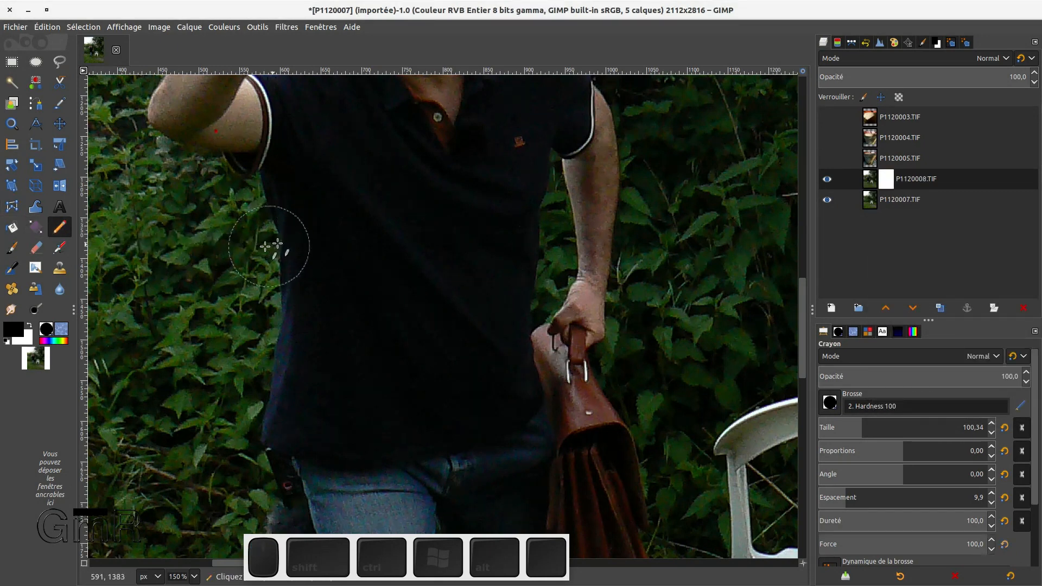
drag(299, 263, 361, 285)
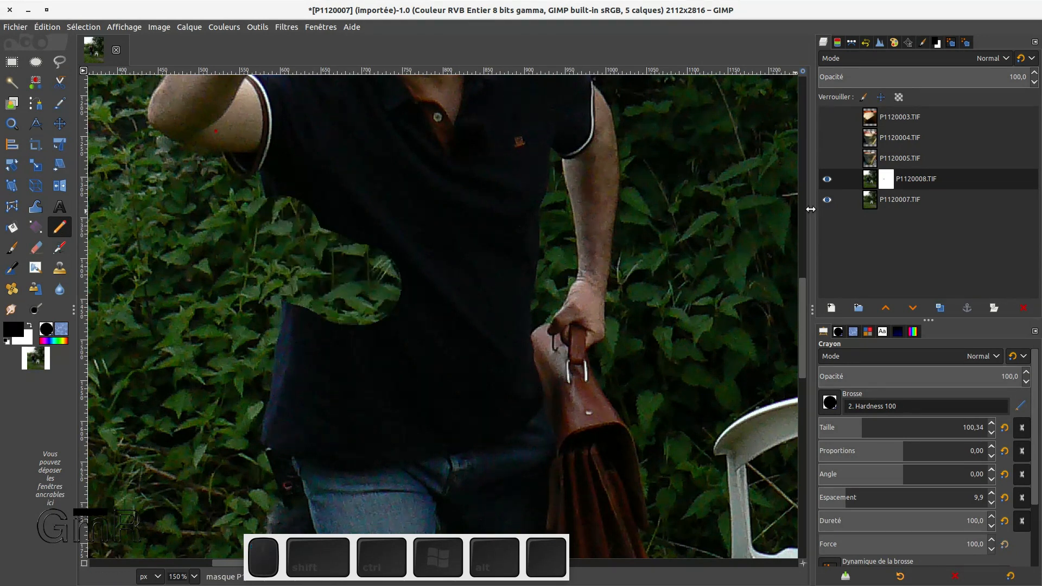
click(827, 200)
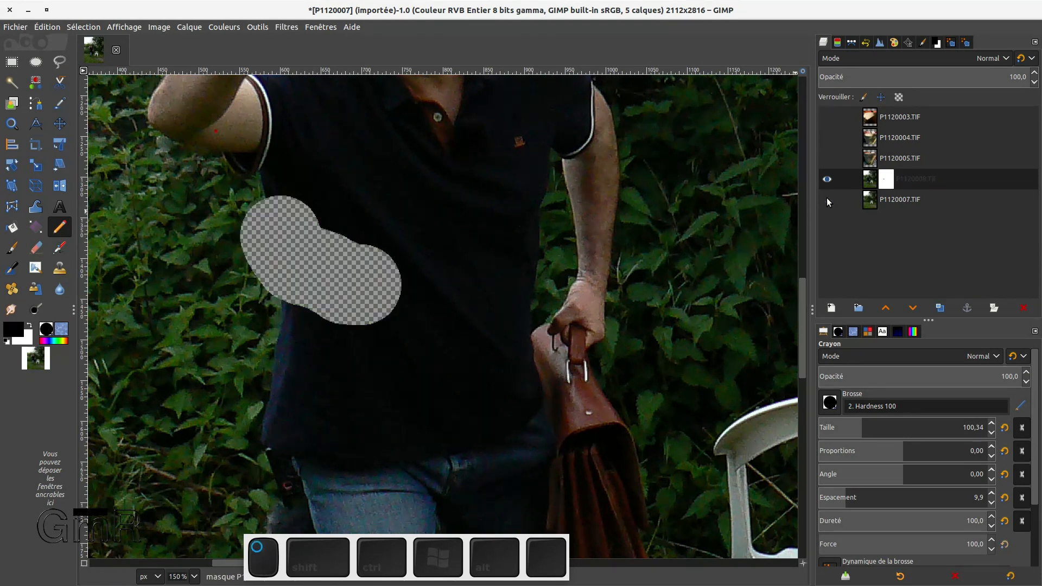
click(263, 220)
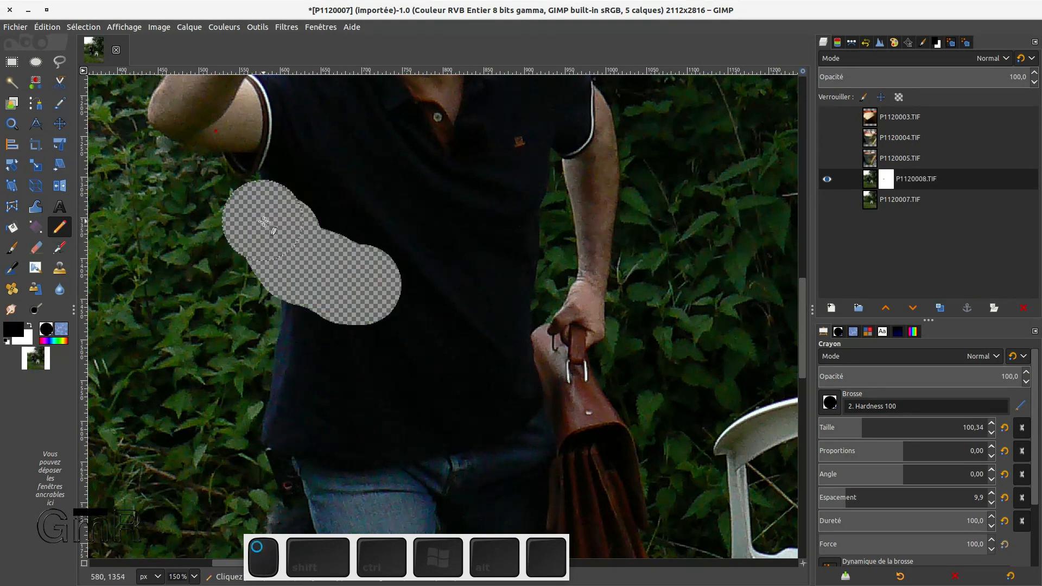
click(302, 215)
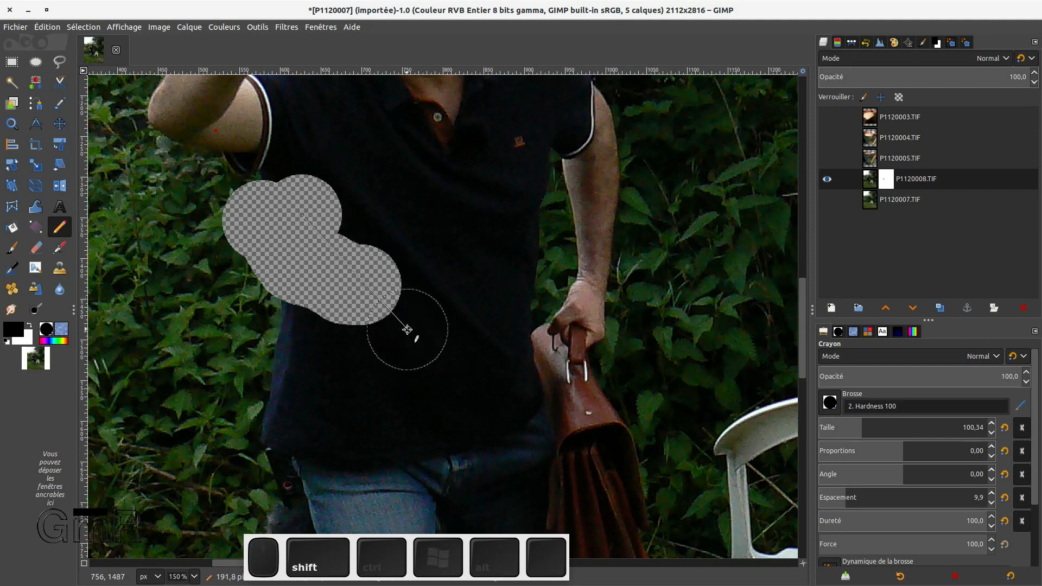
Step: Extend the black masking in straight pencil segments diagonally across the shirt to the hip next to the briefcase
shift+click(407, 330)
shift+click(434, 351)
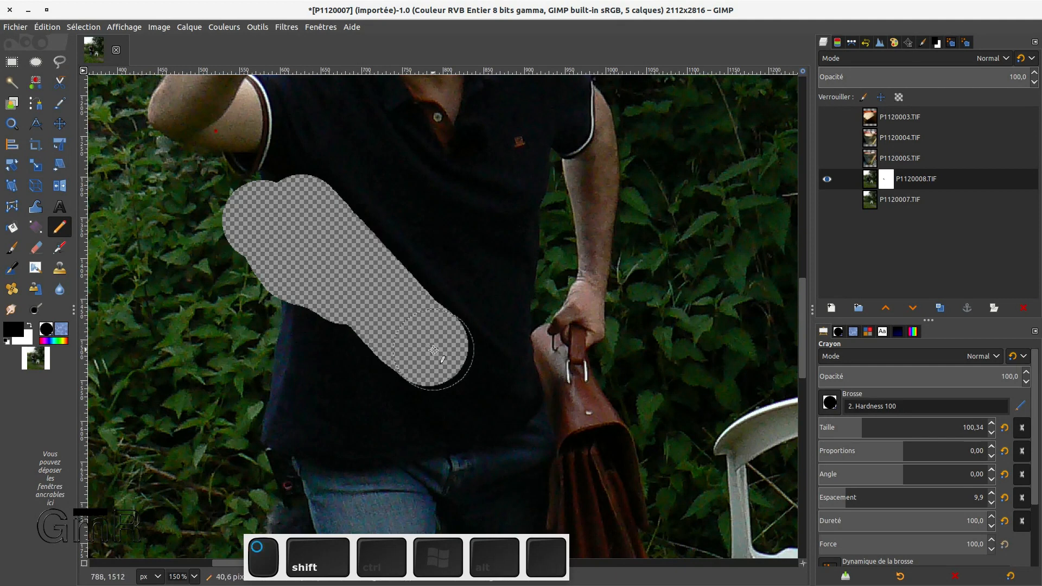
shift+click(464, 385)
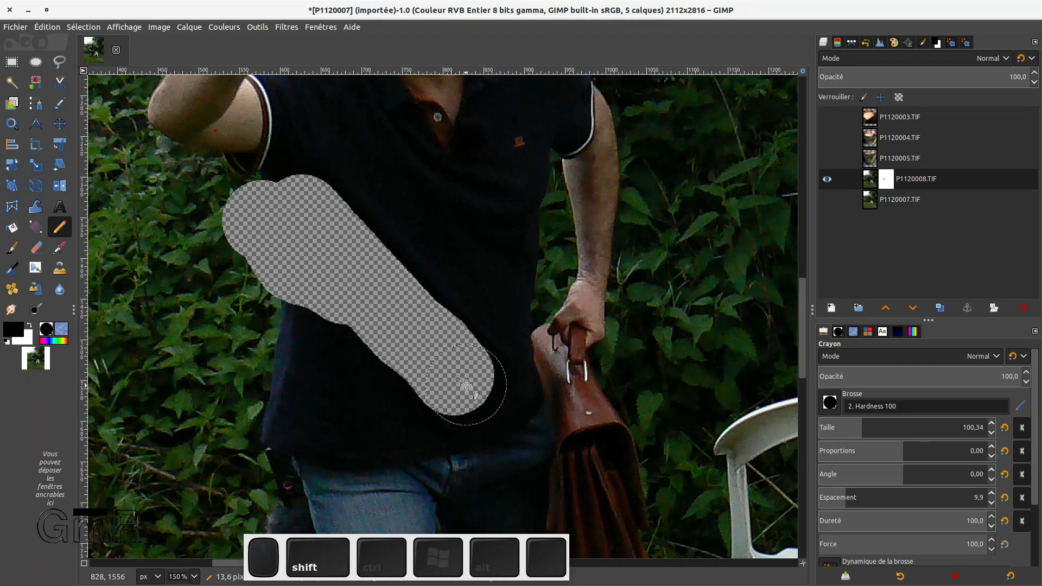
click(487, 407)
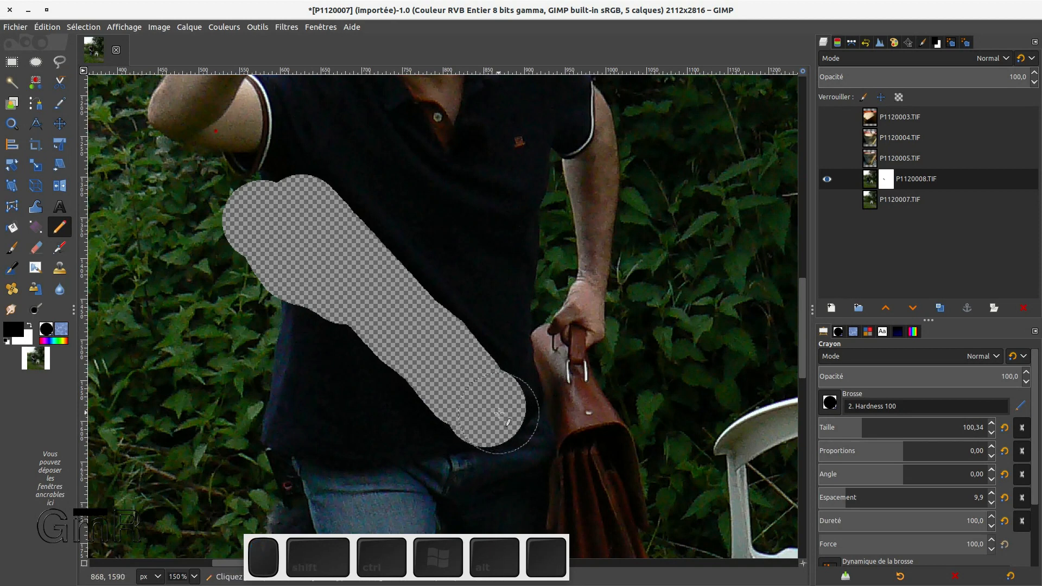
click(499, 413)
click(508, 411)
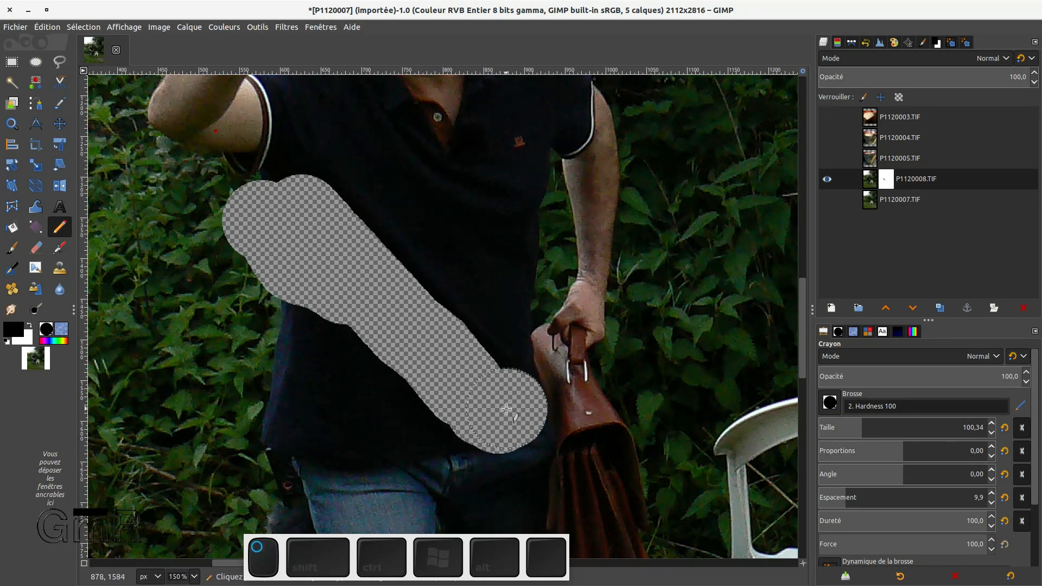
Step: Mask out the middle of the shirt in black, with a straight pencil segment across the chest and freehand strokes down to the waist
mouse_move(360, 237)
mouse_down()
mouse_move(464, 313)
mouse_move(522, 281)
mouse_up()
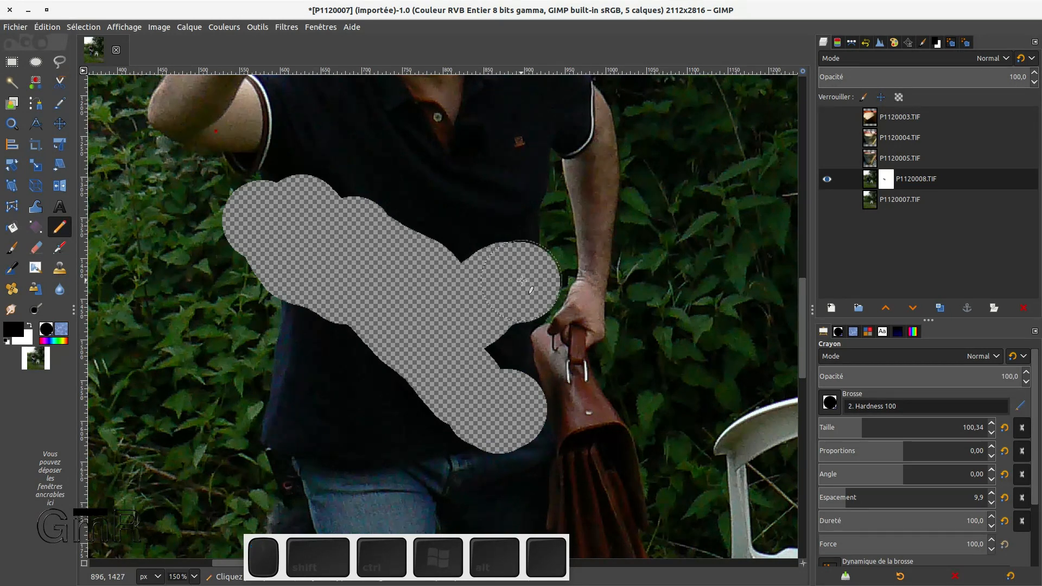
shift+click(289, 204)
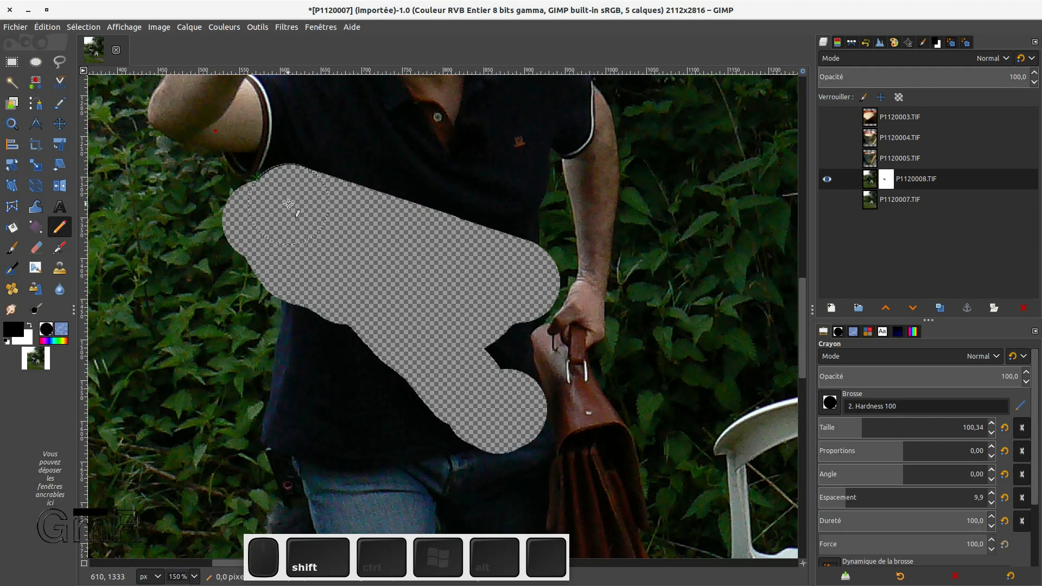
mouse_move(297, 270)
mouse_down()
mouse_move(293, 285)
mouse_move(411, 385)
mouse_move(453, 373)
mouse_move(507, 313)
mouse_up()
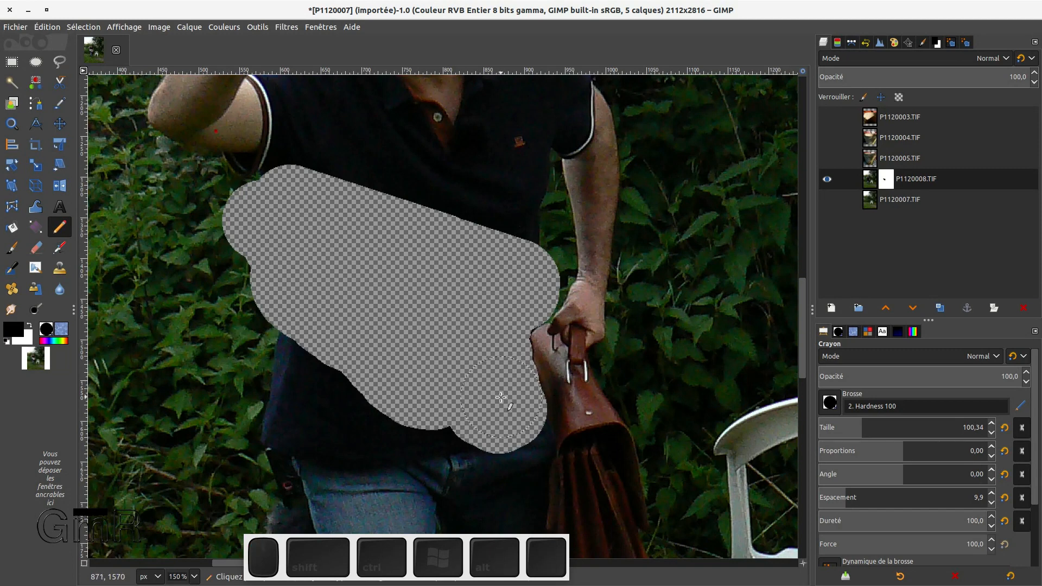
Step: Mask out the hips and the upper legs down to above the knee, following the edge of the briefcase
scroll(500, 398, down, 5)
mouse_move(491, 217)
mouse_down()
mouse_move(481, 257)
mouse_move(447, 225)
mouse_move(304, 185)
mouse_move(288, 175)
mouse_move(293, 112)
mouse_move(346, 166)
mouse_move(351, 197)
mouse_move(438, 279)
mouse_move(424, 389)
mouse_move(382, 370)
mouse_move(373, 382)
mouse_move(316, 231)
mouse_move(389, 304)
mouse_up()
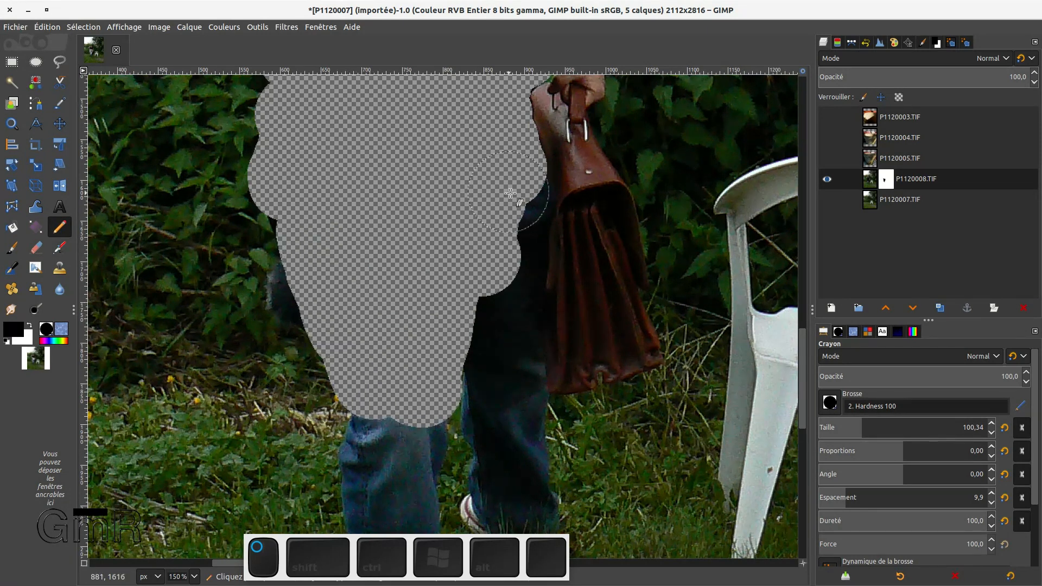
mouse_move(510, 193)
mouse_down()
mouse_move(514, 182)
mouse_move(496, 260)
mouse_move(504, 283)
mouse_up()
click(503, 239)
click(504, 283)
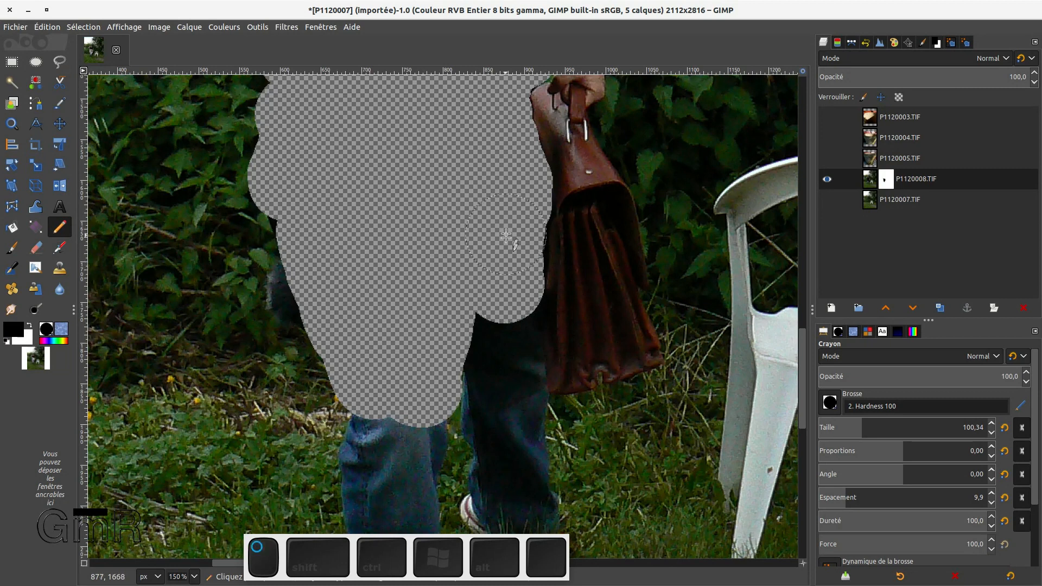
drag(474, 283, 459, 311)
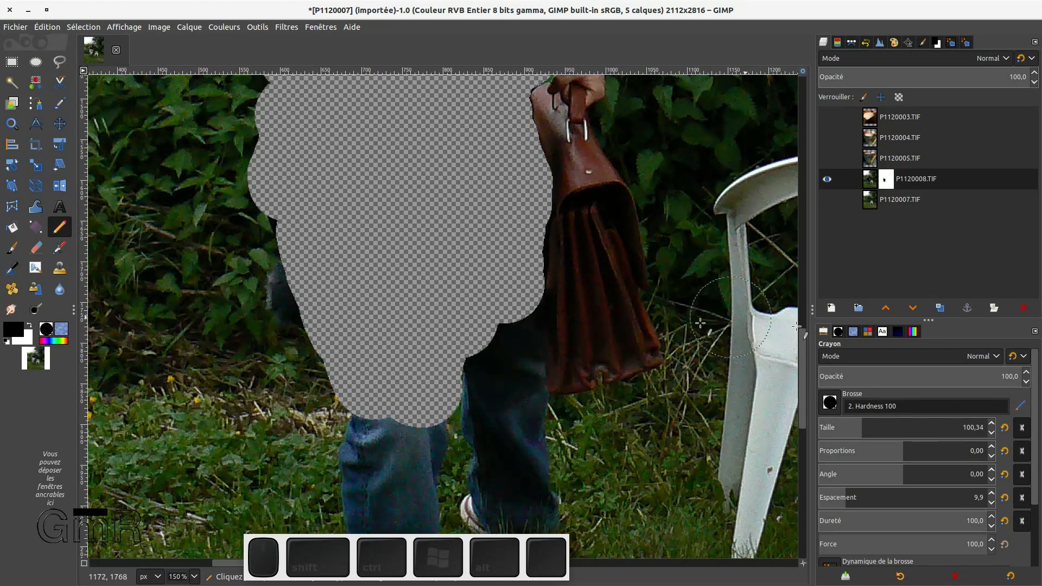
Step: Pick white as the foreground colour and set the Pencil size to 151.14
click(864, 424)
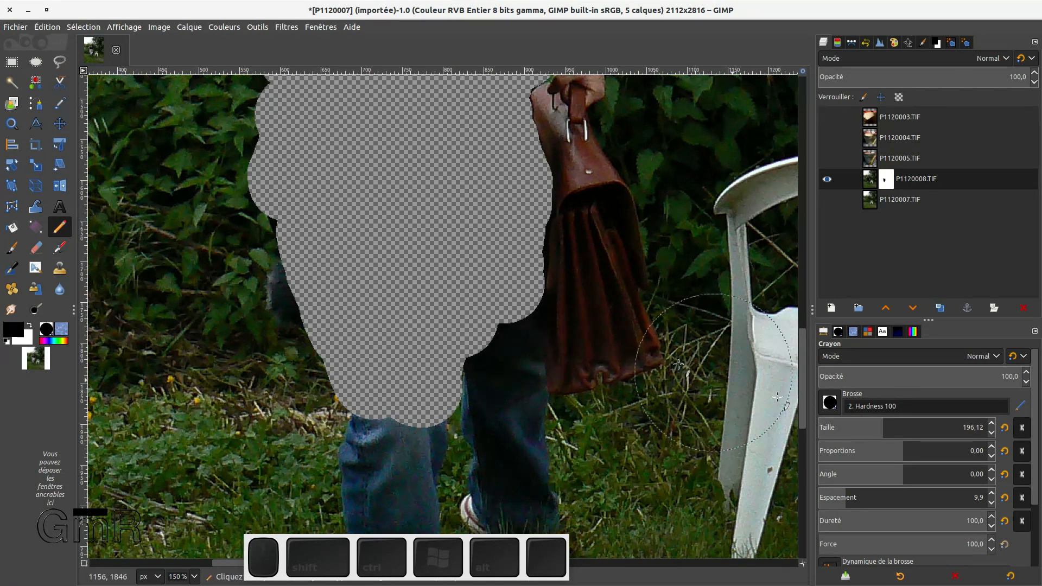
click(842, 428)
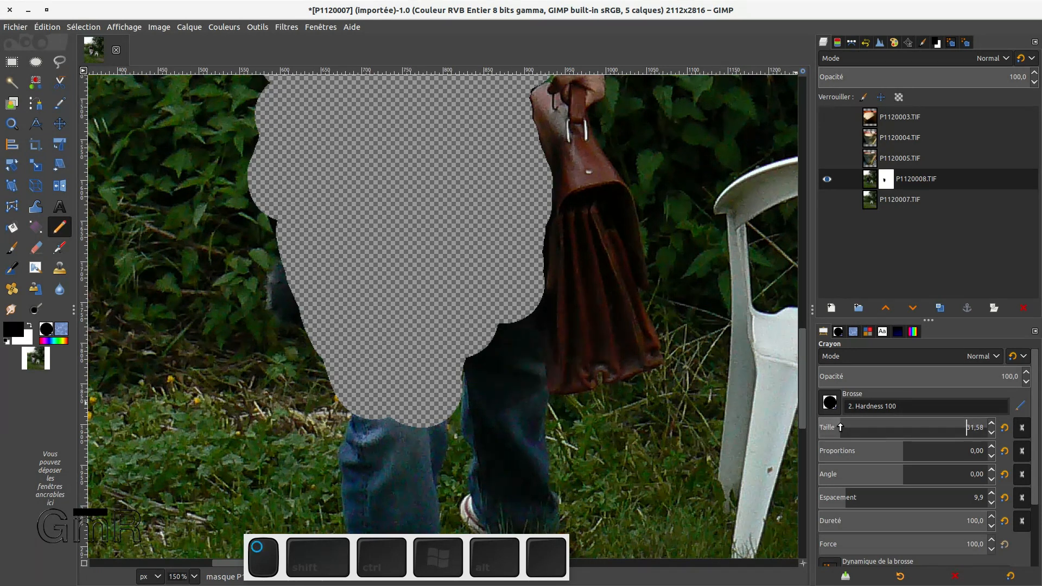
ctrl+click(480, 356)
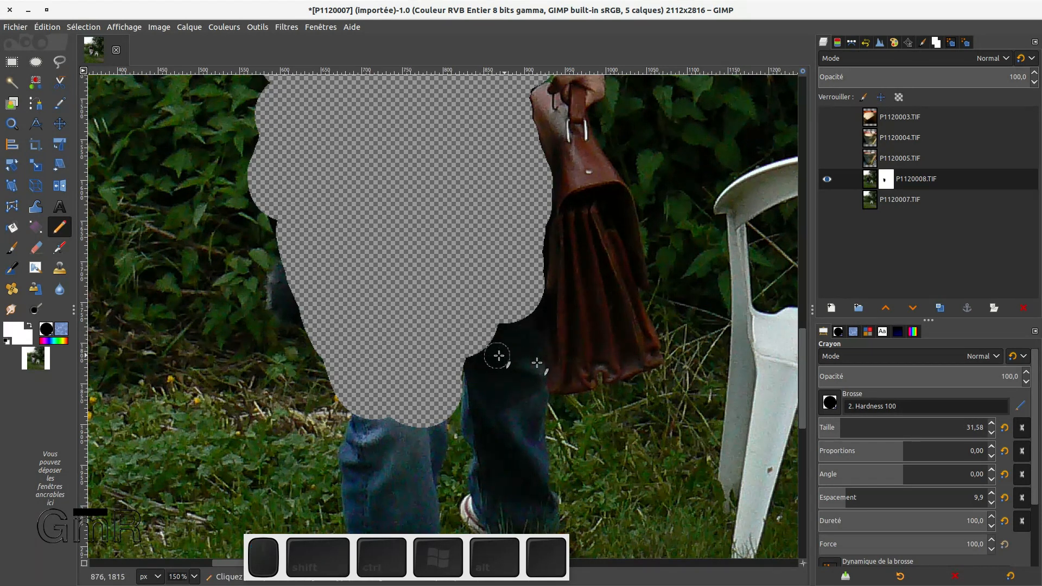
click(855, 429)
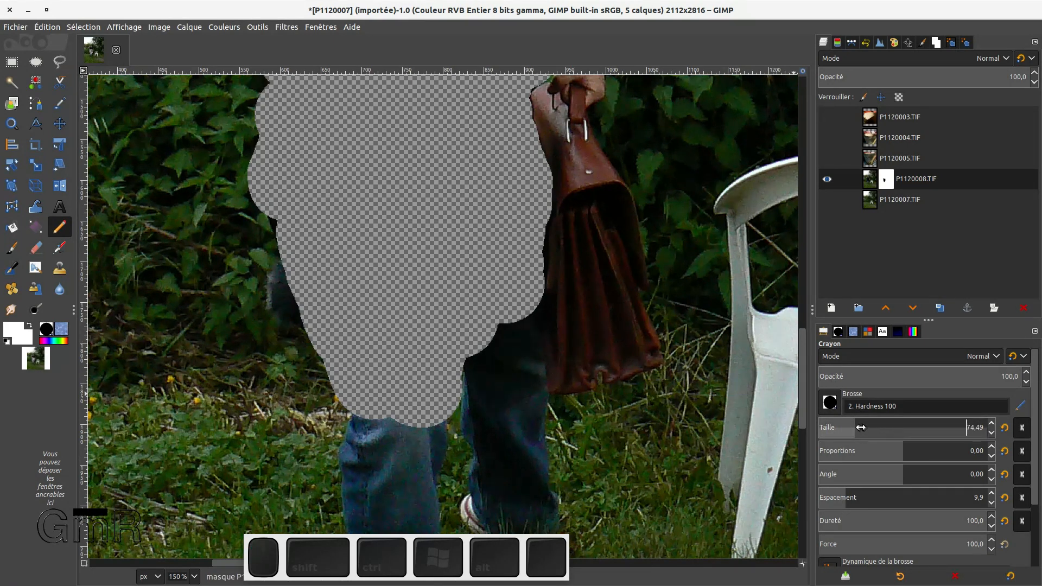
drag(861, 427, 890, 428)
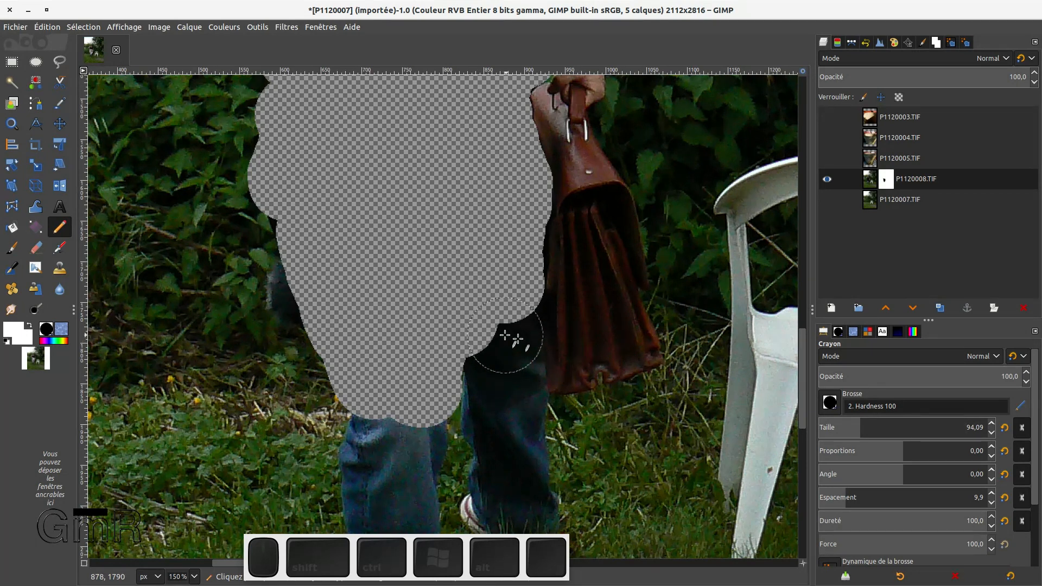
click(873, 423)
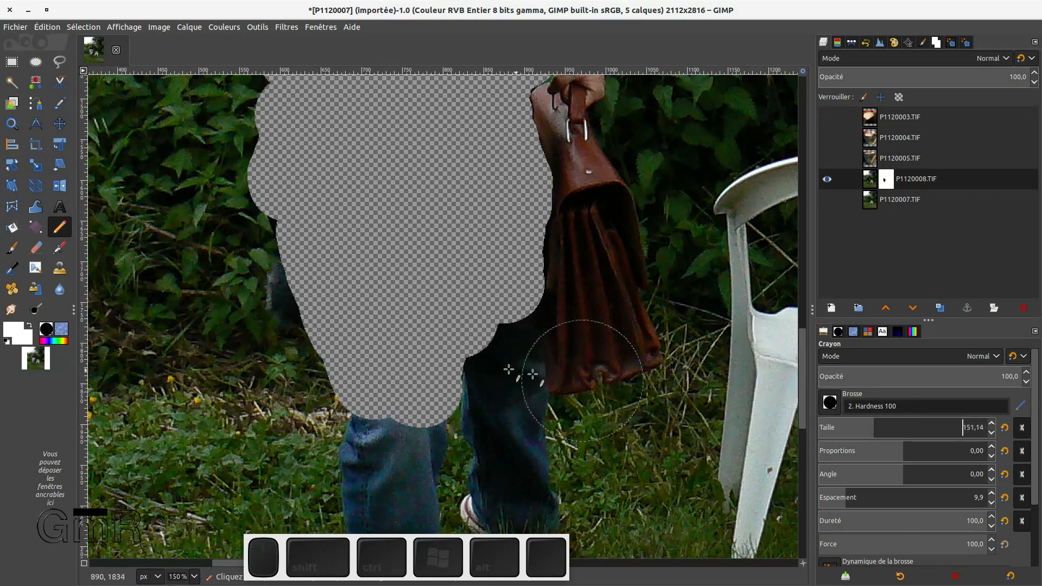
Step: Try restoring the upper thigh beside the briefcase with single white dabs on the mask, undoing each dab
click(484, 309)
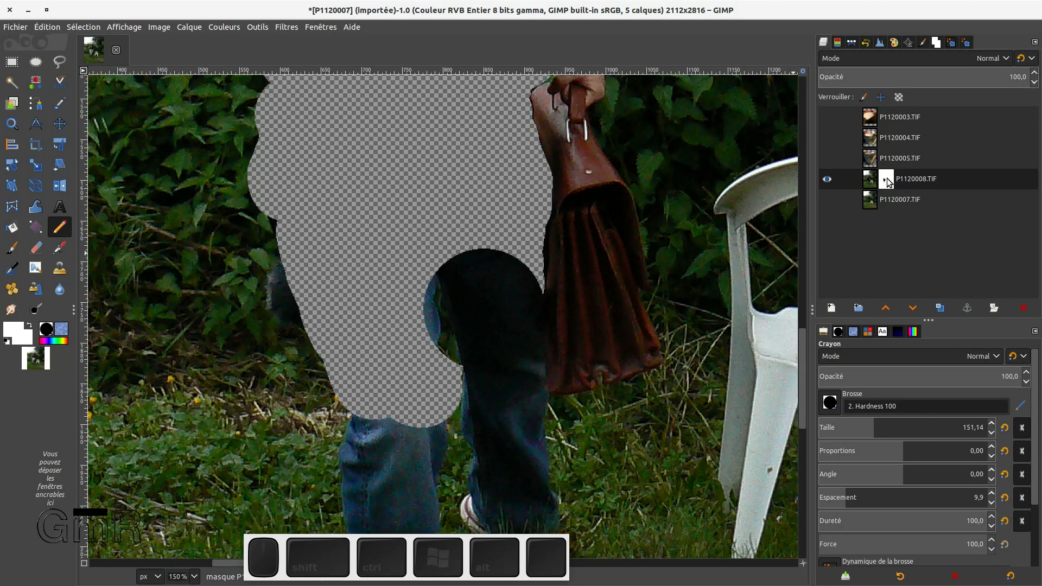
key(ctrl+z)
key(ctrl+z)
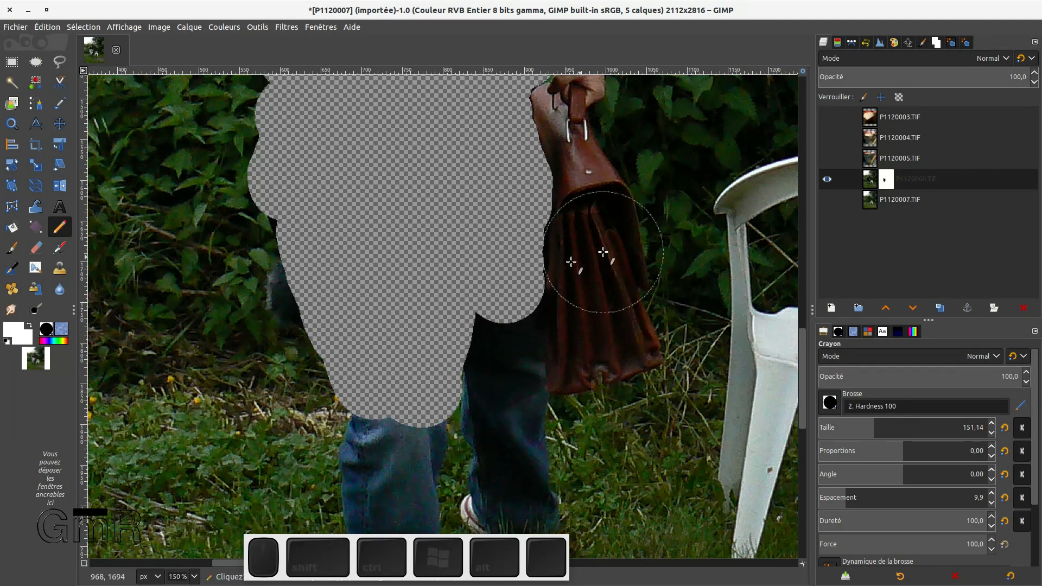
click(485, 244)
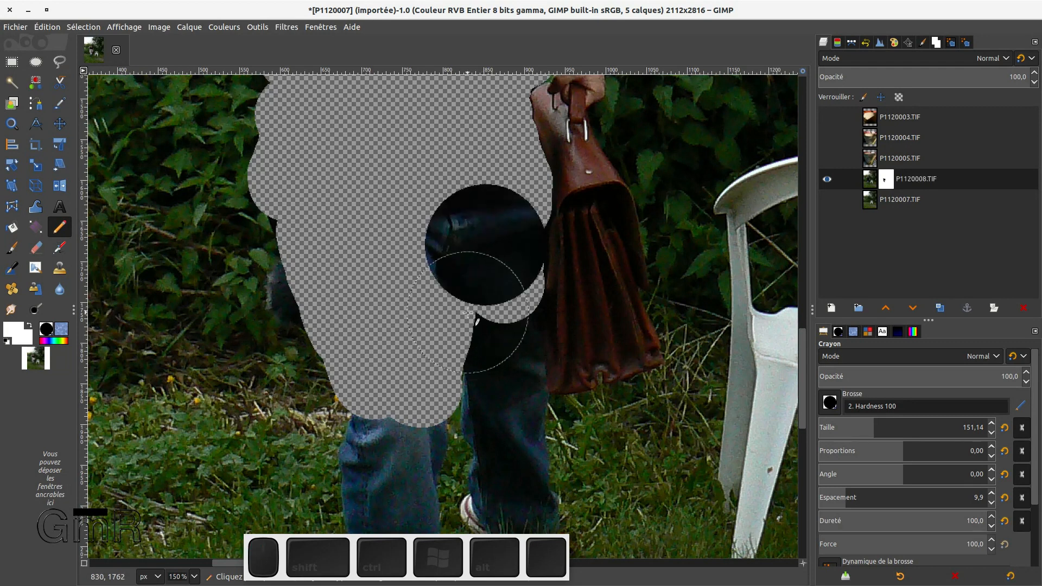
key(x)
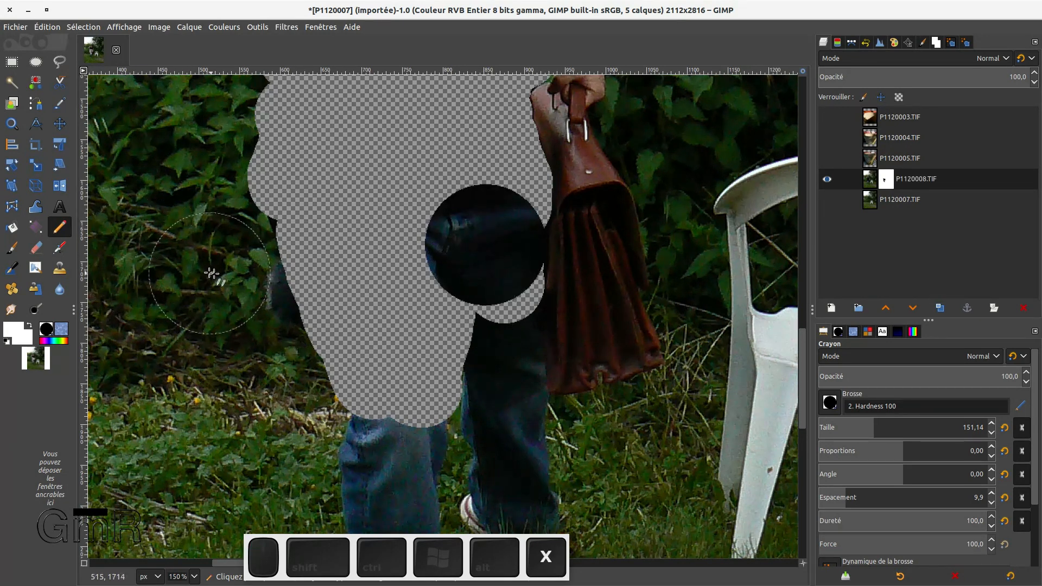
key(ctrl+z)
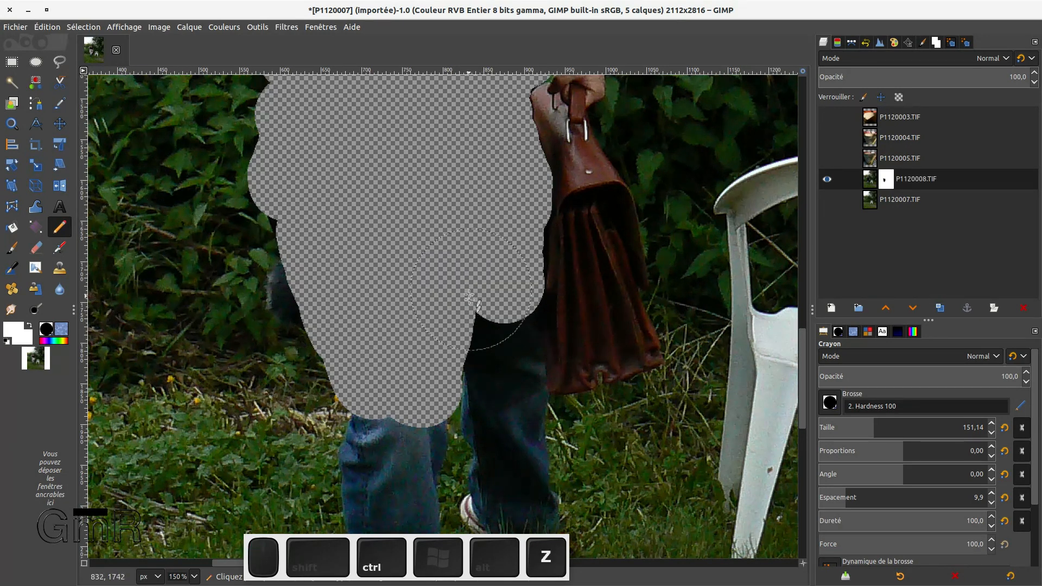
Step: Reset the colours to black and mask out the thigh beside the briefcase and the remaining shirt edge below the raised arm
key(w)
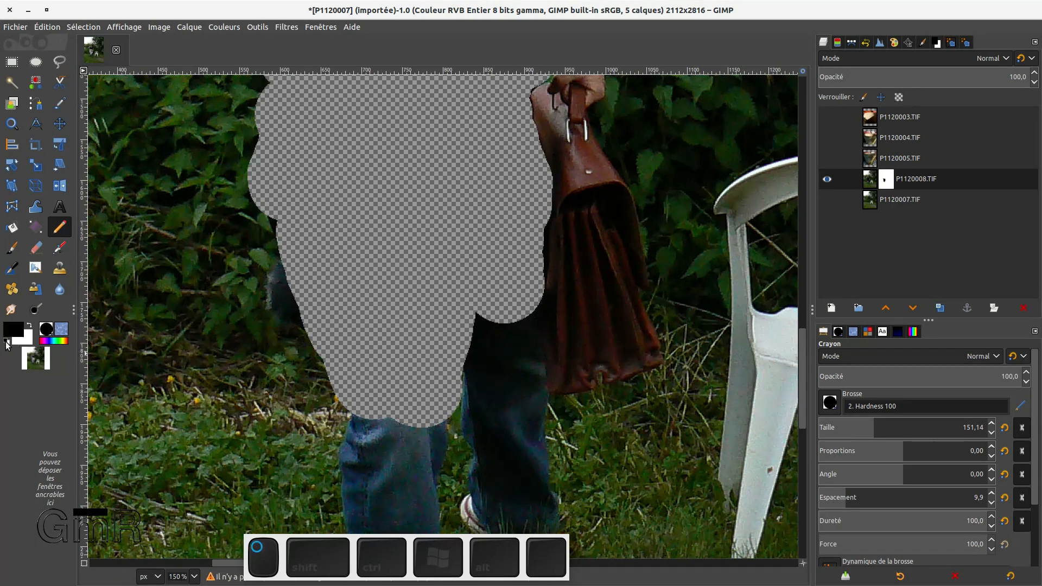
click(484, 301)
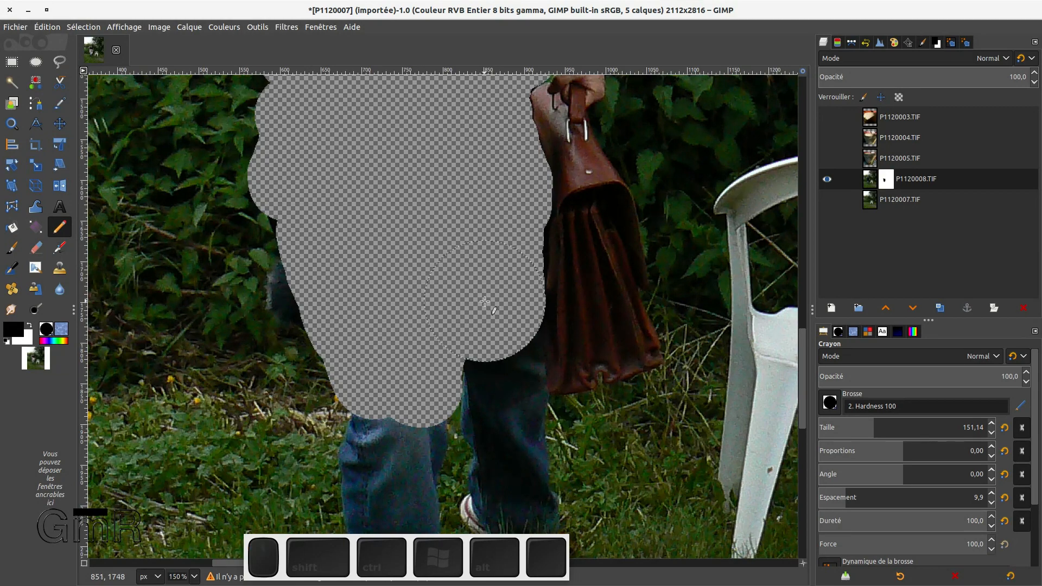
scroll(409, 256, up, 5)
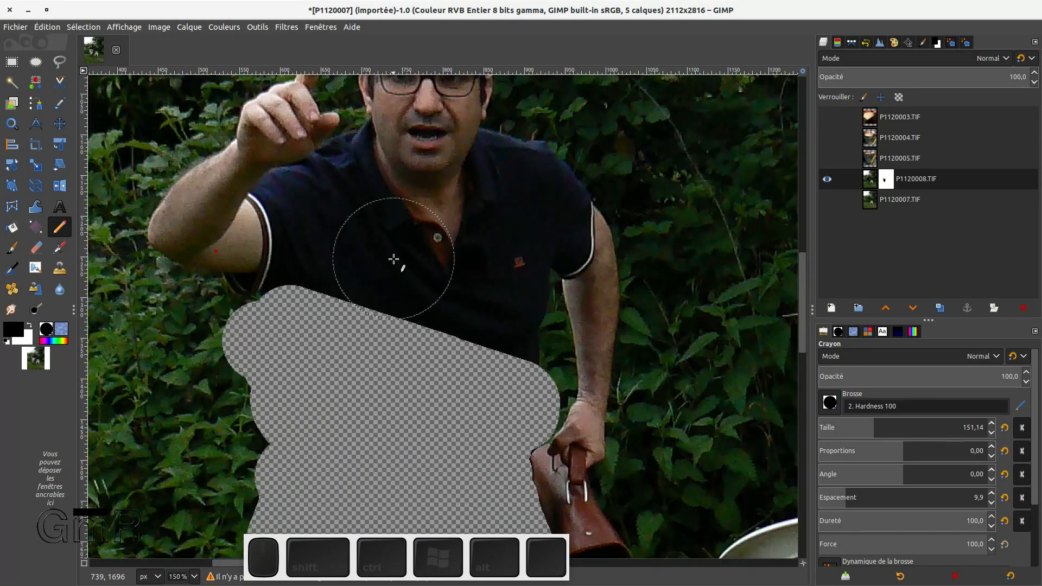
scroll(394, 298, down, 2)
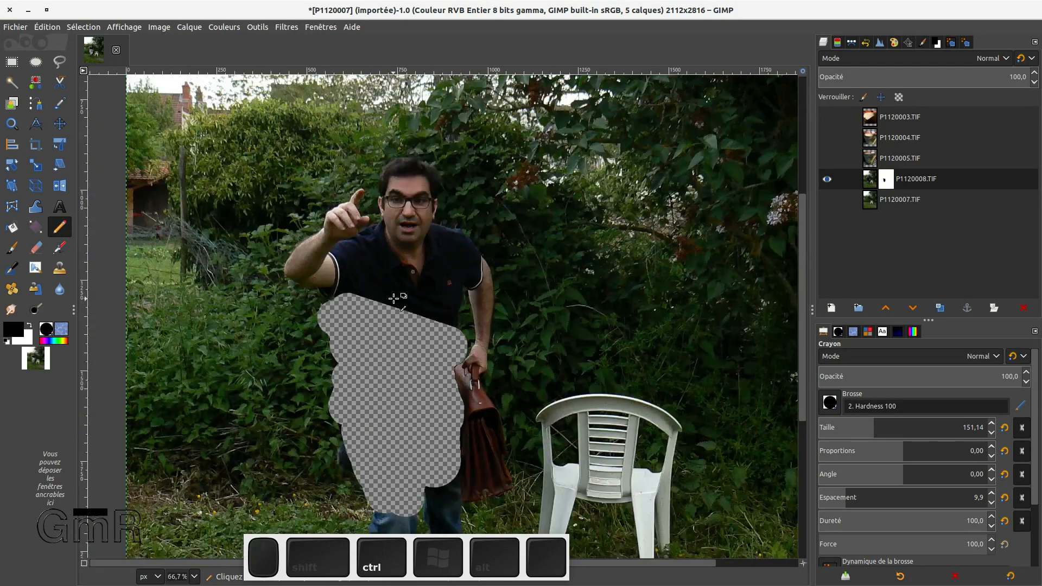
scroll(433, 411, down, 5)
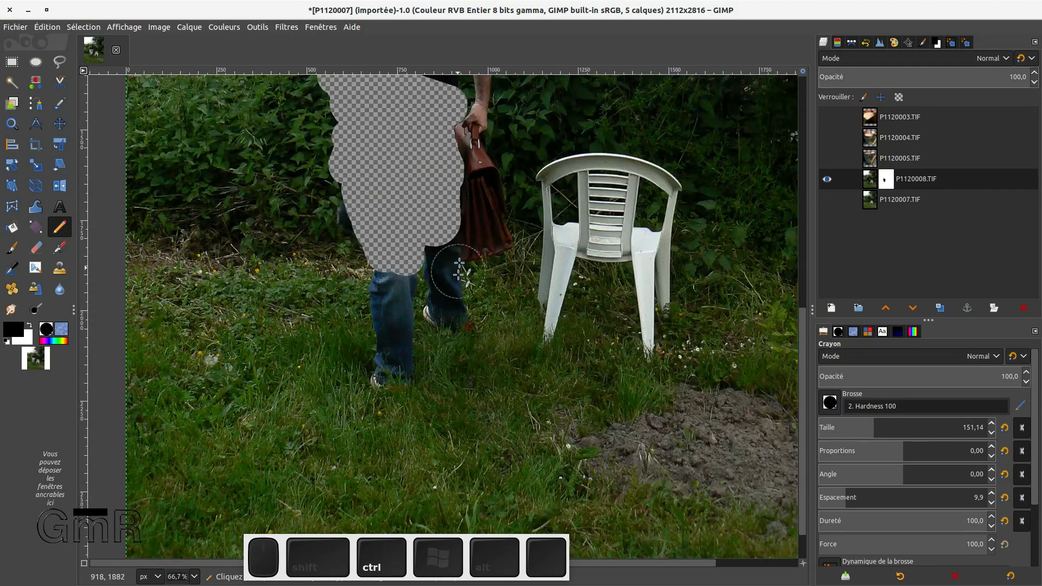
scroll(324, 217, up, 3)
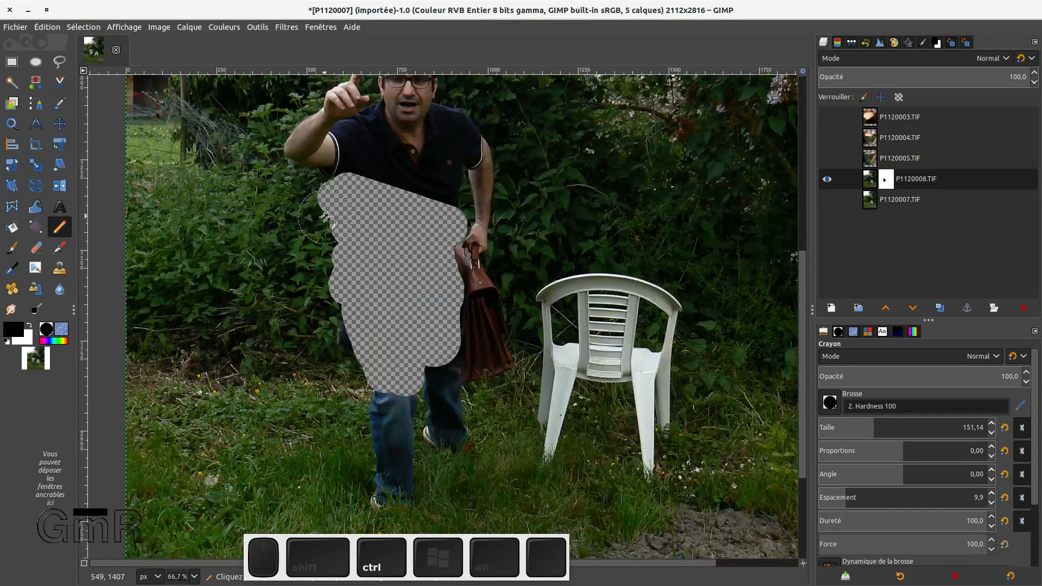
scroll(344, 296, up, 5)
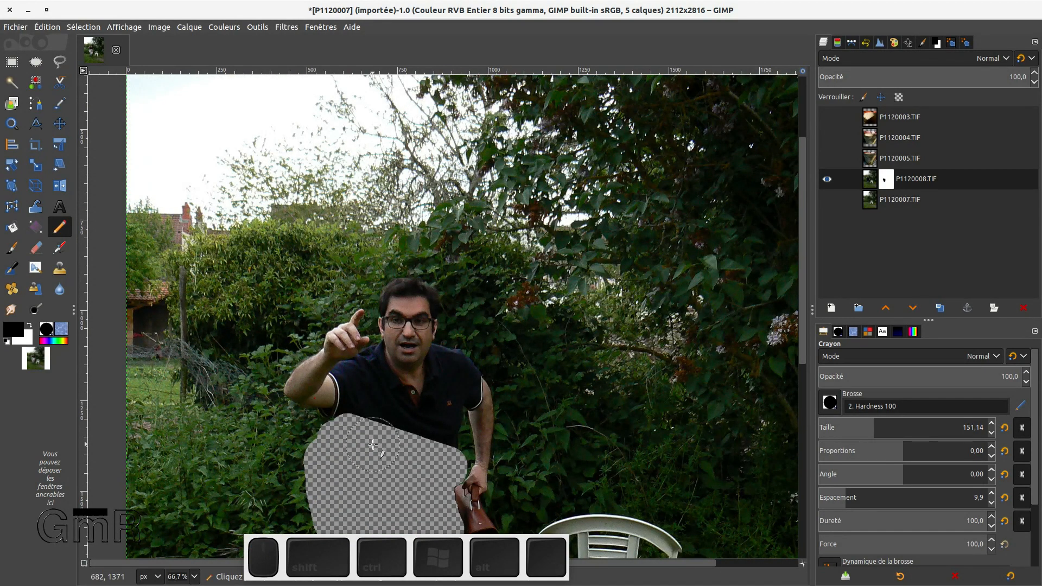
drag(400, 451, 411, 457)
Step: Show the P1120007.TIF layer and examine the masked edges around the trouser legs, the hand and the briefcase
click(826, 200)
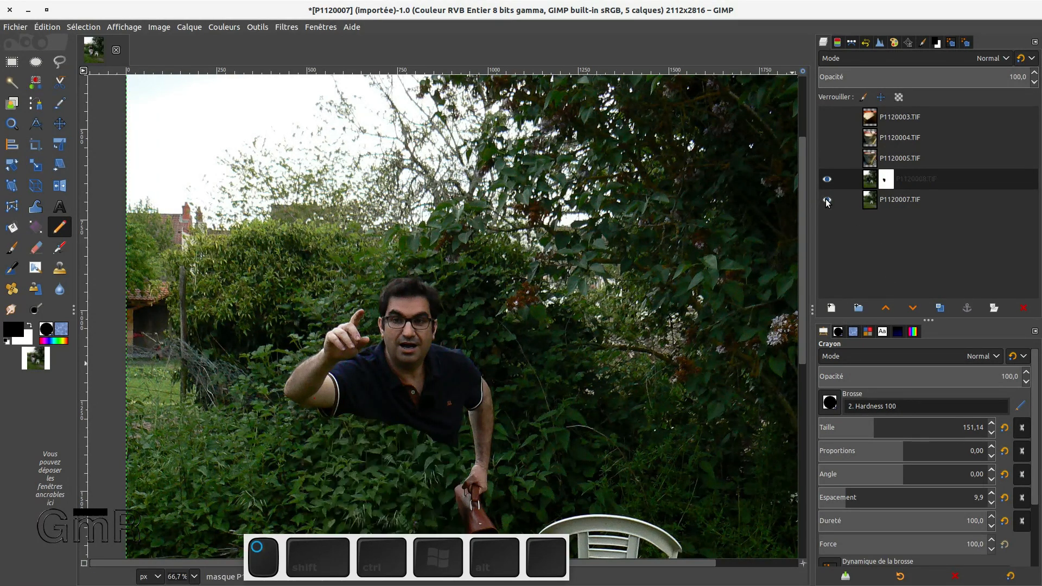
scroll(535, 257, down, 8)
scroll(499, 255, up, 3)
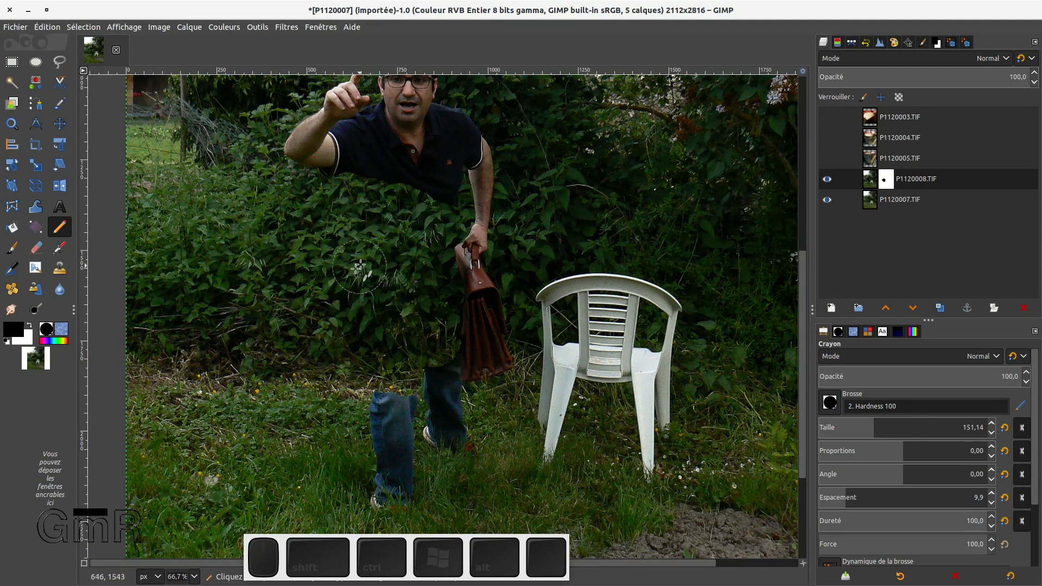
ctrl+scroll(360, 269, up, 3)
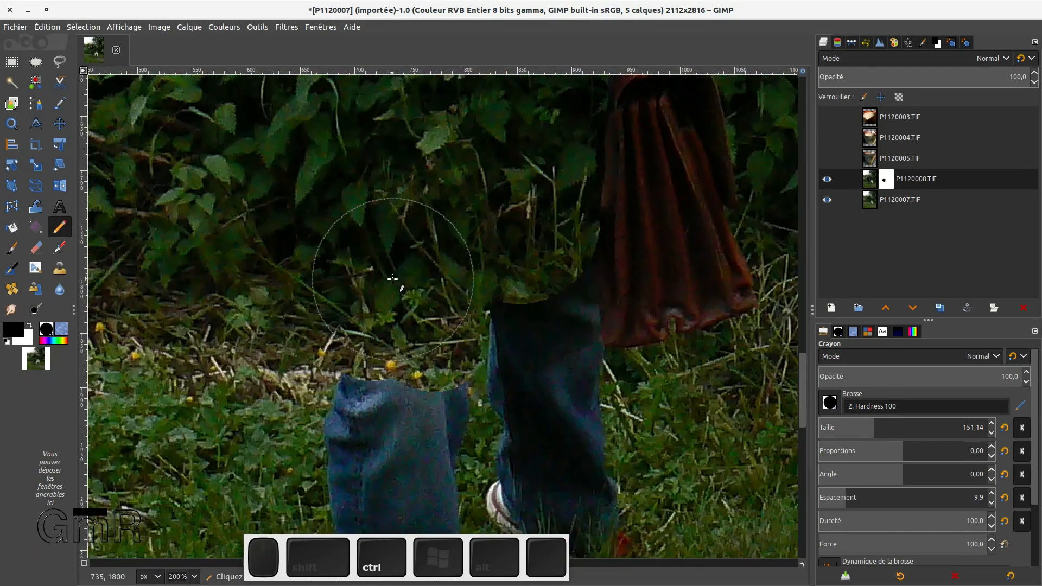
scroll(393, 280, down, 2)
scroll(583, 327, up, 2)
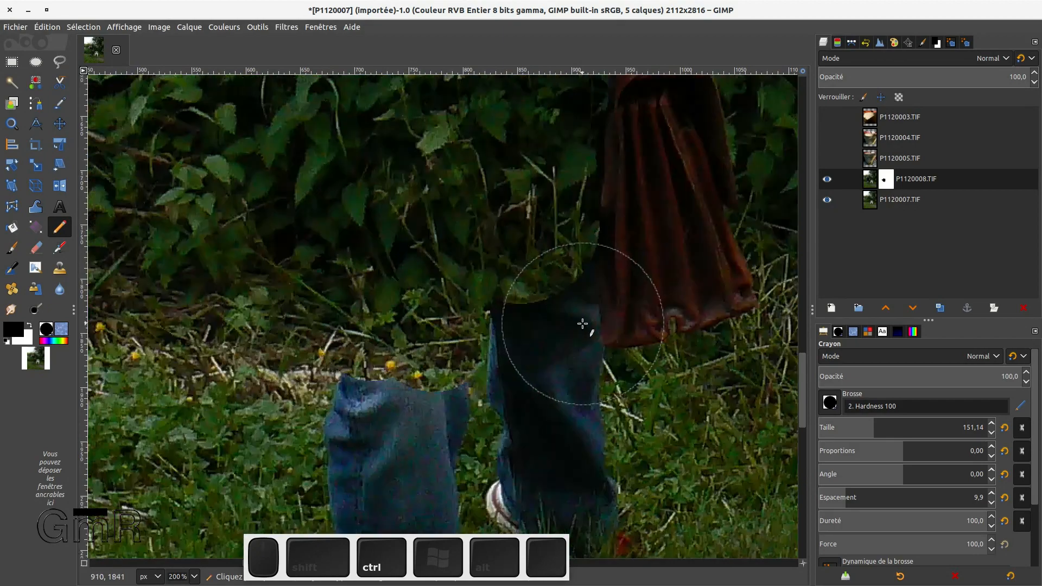
scroll(542, 266, up, 8)
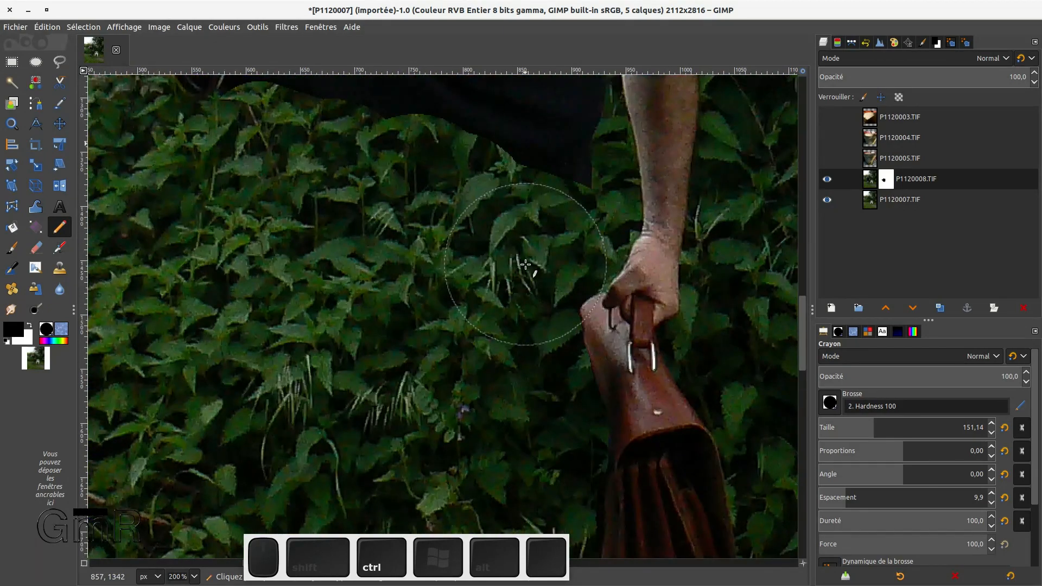
scroll(525, 264, down, 2)
scroll(635, 310, down, 2)
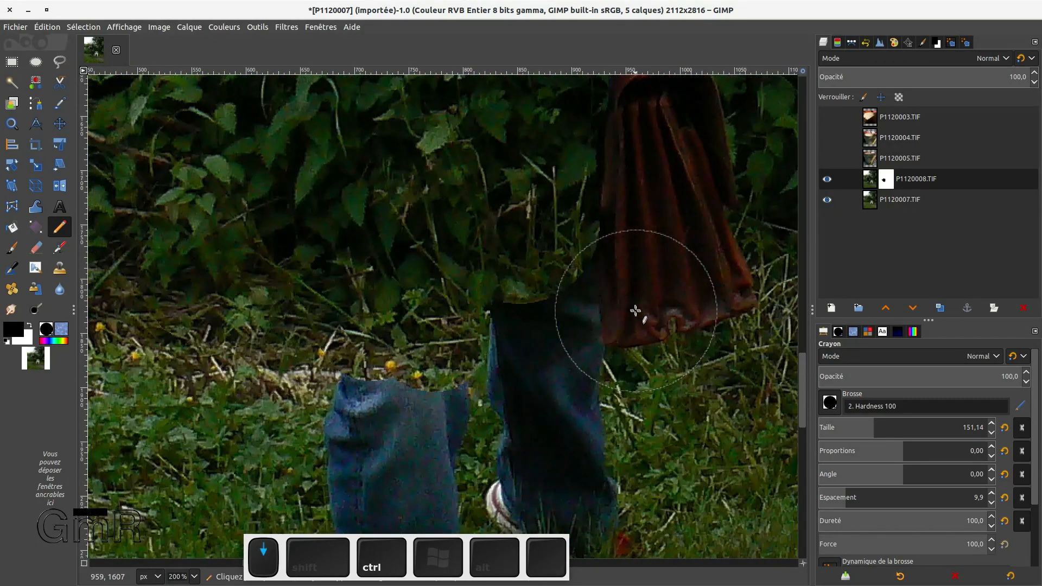
scroll(629, 306, up, 4)
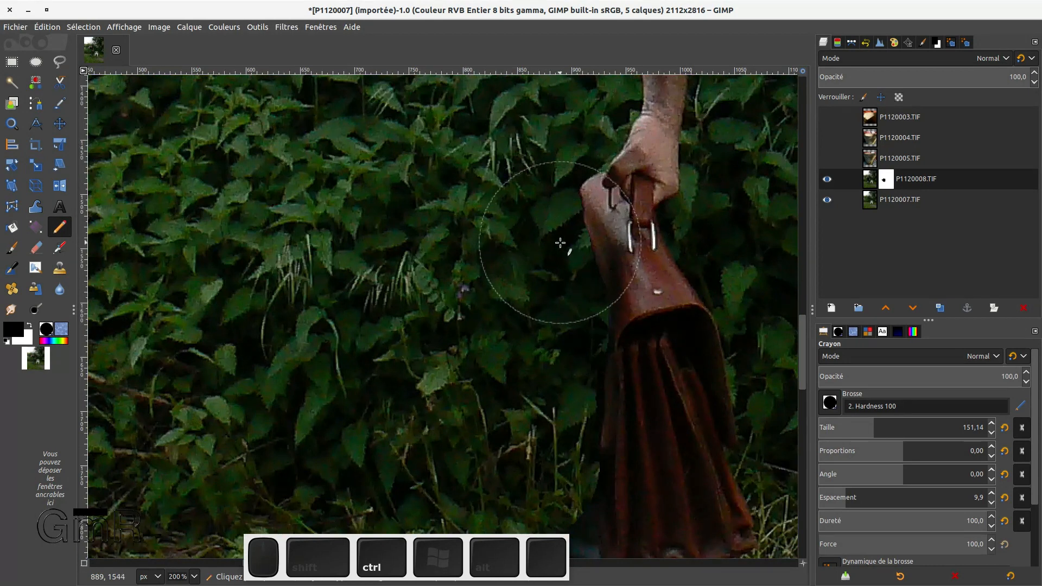
scroll(580, 297, down, 2)
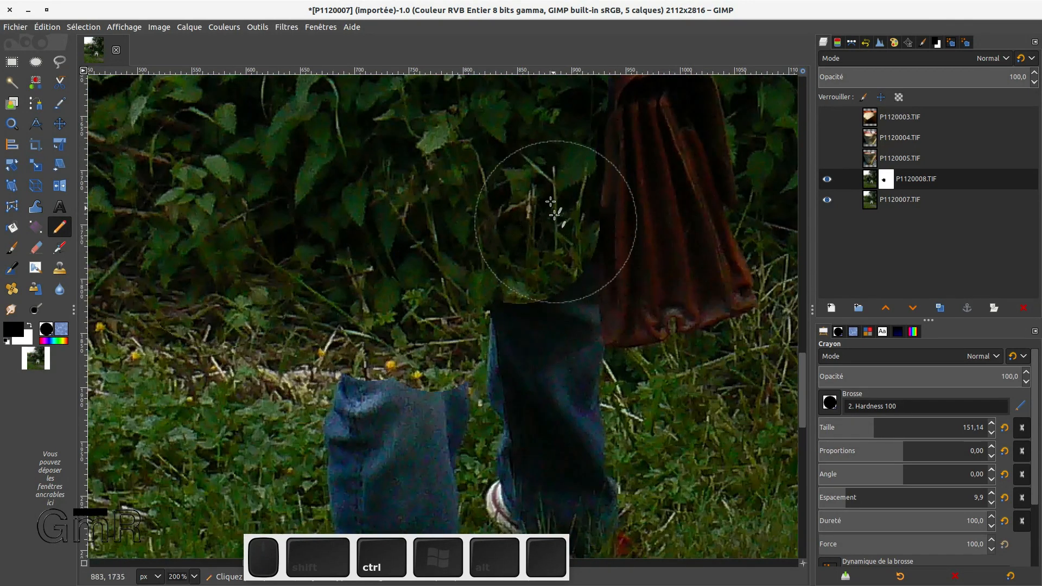
scroll(545, 234, up, 5)
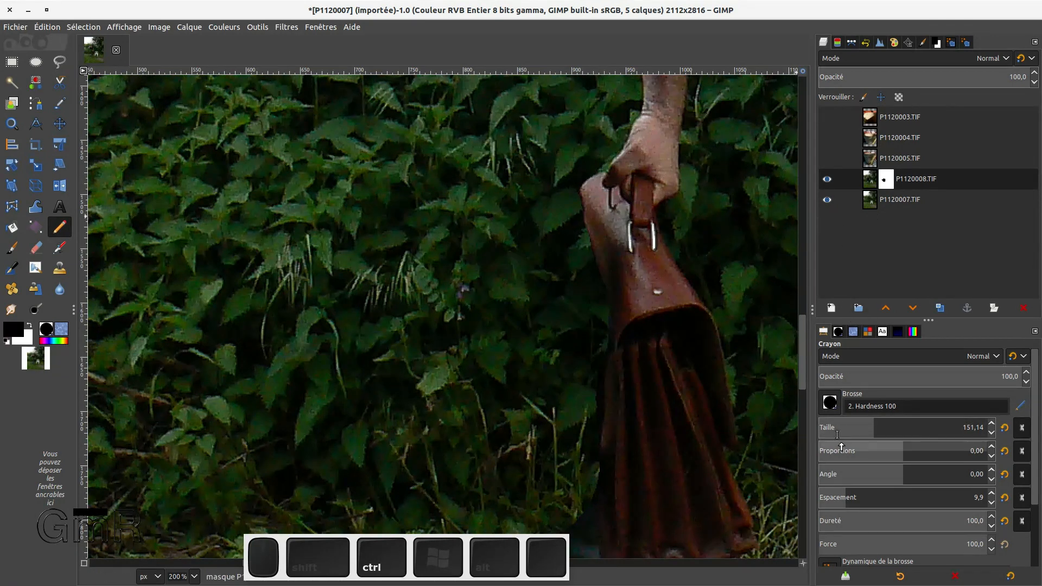
Step: Set the Pencil size to 70.80 and restore the upper thigh beside the briefcase by painting white on the P1120008.TIF mask
click(854, 427)
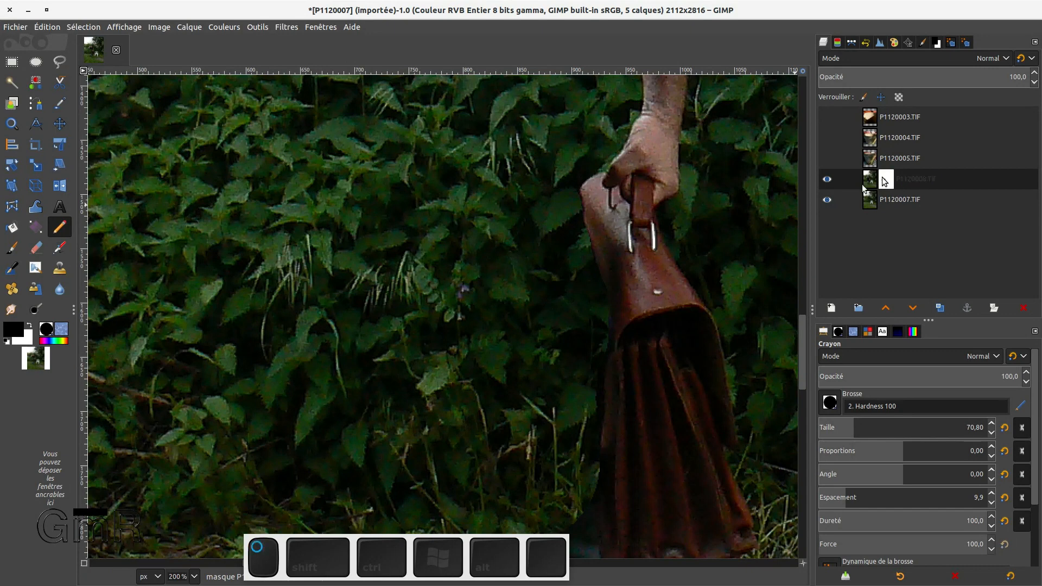
key(x)
mouse_move(562, 224)
mouse_down()
mouse_move(576, 286)
mouse_move(601, 317)
mouse_move(583, 319)
mouse_move(536, 287)
mouse_move(502, 238)
mouse_move(496, 283)
mouse_move(557, 317)
mouse_move(405, 282)
mouse_move(408, 244)
mouse_move(450, 229)
mouse_move(508, 165)
mouse_move(530, 155)
mouse_move(526, 183)
mouse_up()
scroll(513, 190, up, 4)
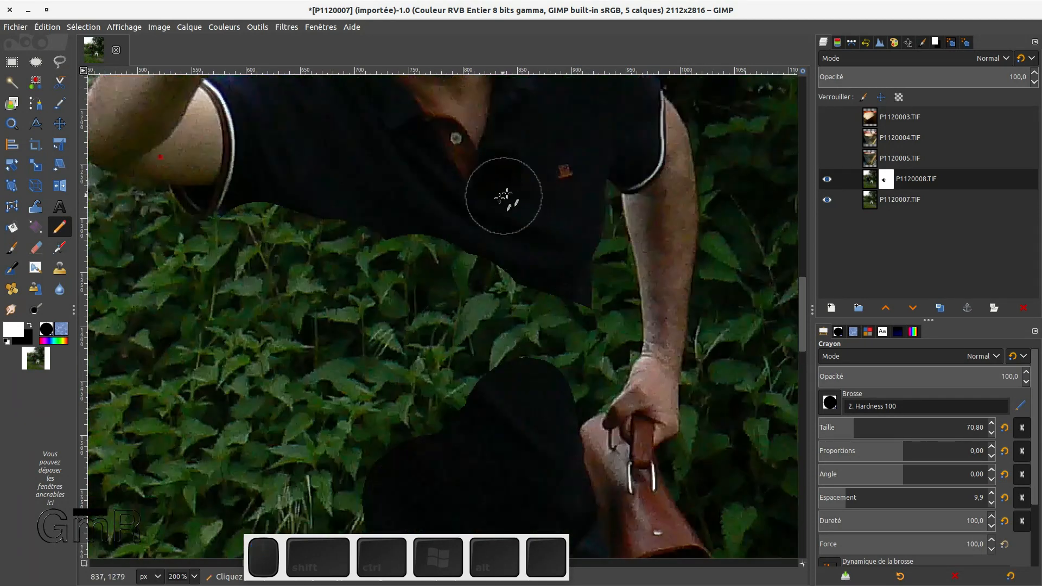
scroll(491, 291, down, 2)
mouse_move(526, 267)
mouse_down()
mouse_move(535, 259)
mouse_move(477, 274)
mouse_move(540, 279)
mouse_up()
key(x)
scroll(530, 307, down, 2)
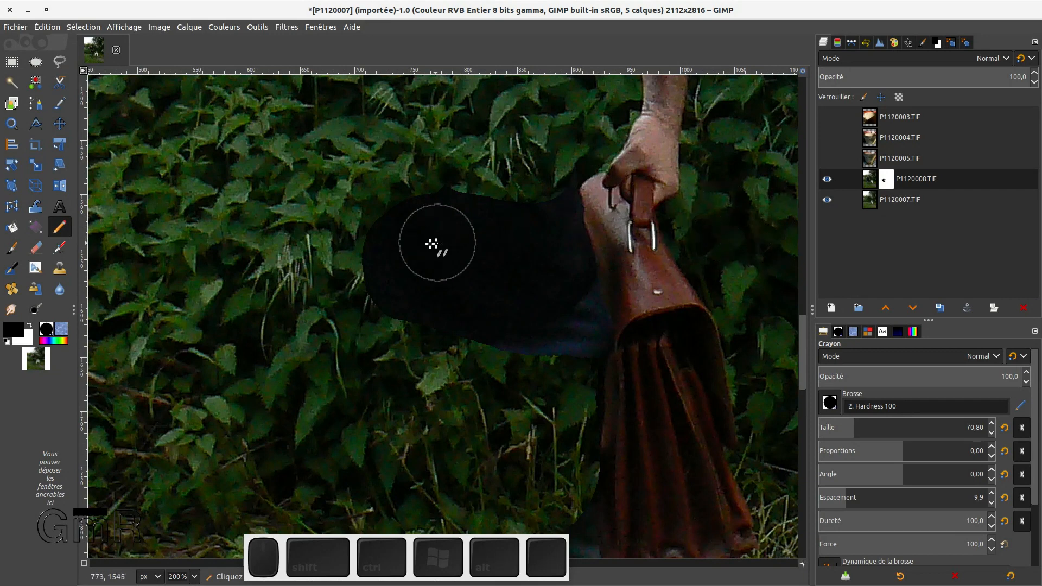
Step: Mask out the thigh beside the briefcase in black, and restore the trouser top next to the briefcase's lower edge in white
mouse_move(390, 224)
mouse_down()
mouse_move(385, 314)
mouse_move(395, 194)
mouse_move(413, 245)
mouse_move(441, 272)
mouse_move(423, 352)
mouse_move(435, 340)
mouse_move(457, 220)
mouse_move(461, 266)
mouse_move(434, 361)
mouse_move(476, 228)
mouse_move(507, 201)
mouse_move(534, 195)
mouse_move(571, 330)
mouse_move(563, 302)
mouse_move(505, 332)
mouse_move(508, 266)
mouse_move(504, 350)
mouse_move(515, 390)
mouse_move(576, 352)
mouse_move(566, 412)
mouse_move(580, 475)
mouse_move(578, 545)
mouse_up()
scroll(479, 370, down, 5)
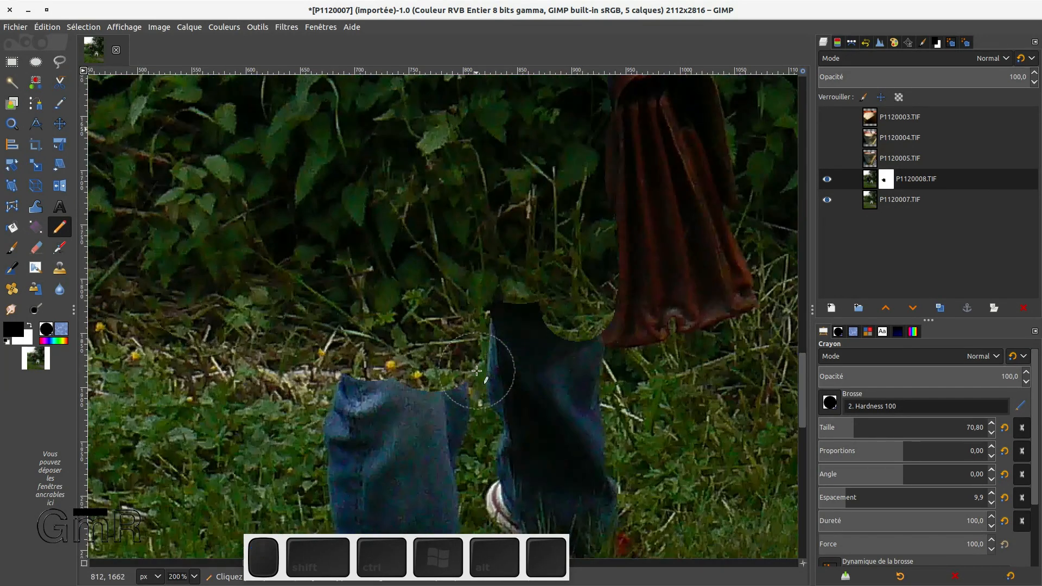
mouse_move(624, 318)
mouse_down()
mouse_move(553, 330)
mouse_move(632, 316)
mouse_move(638, 107)
mouse_move(643, 163)
mouse_up()
key(x)
scroll(643, 163, up, 5)
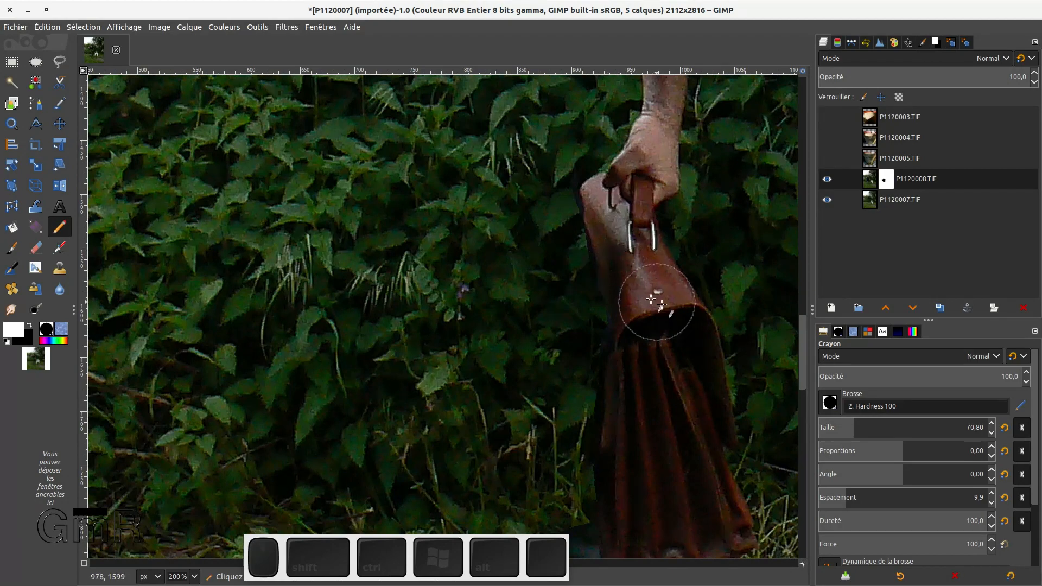
ctrl+scroll(654, 317, down, 1)
ctrl+scroll(653, 320, down, 1)
scroll(653, 325, down, 4)
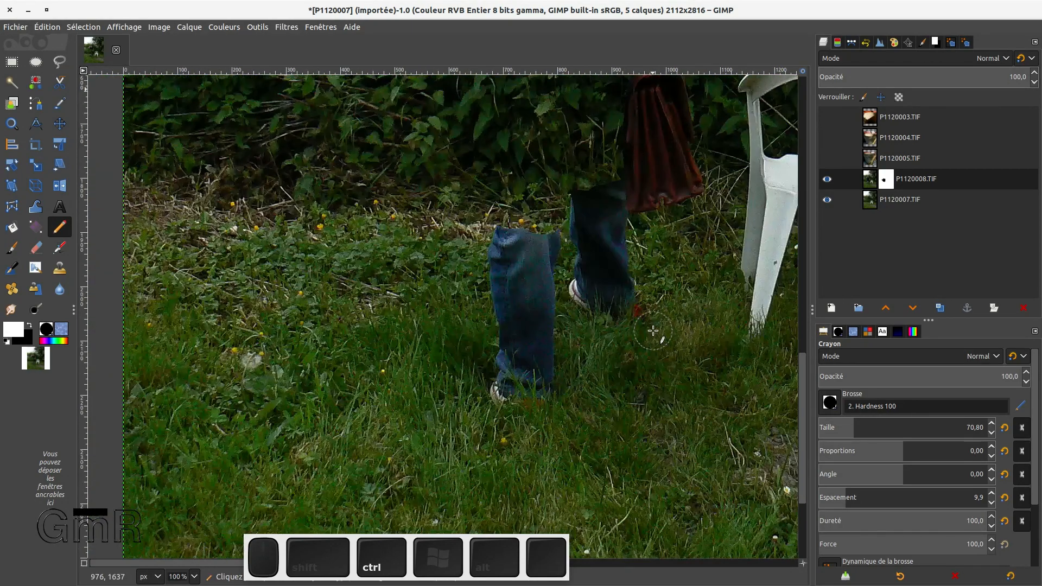
scroll(652, 331, up, 6)
scroll(652, 339, down, 2)
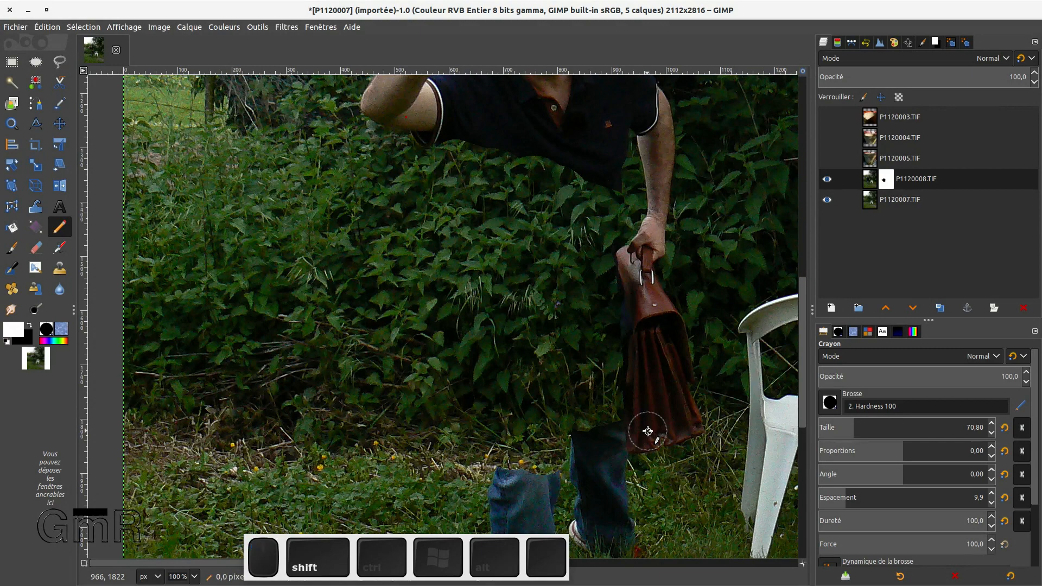
scroll(625, 382, up, 3)
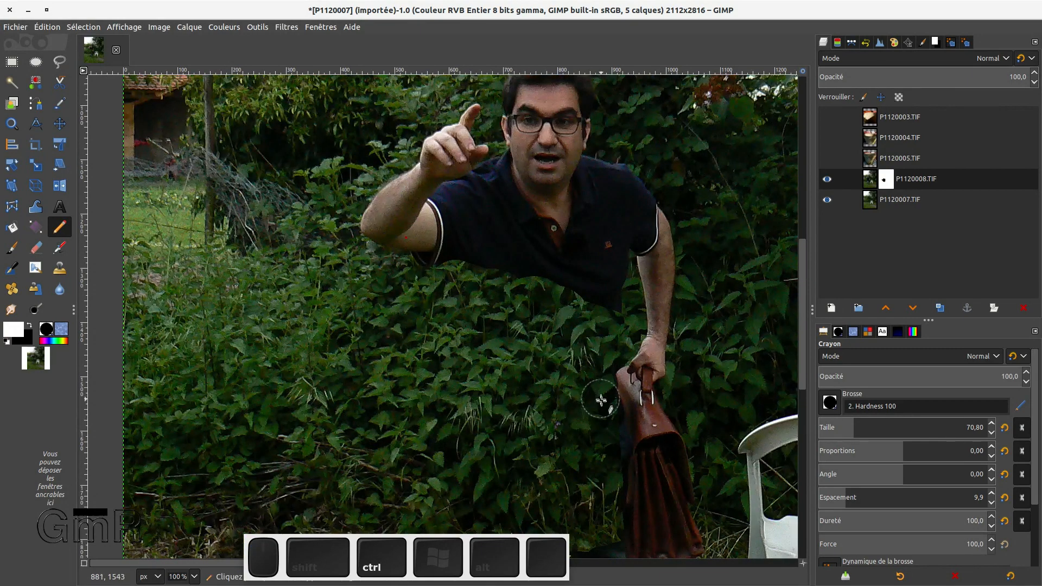
scroll(600, 401, up, 1)
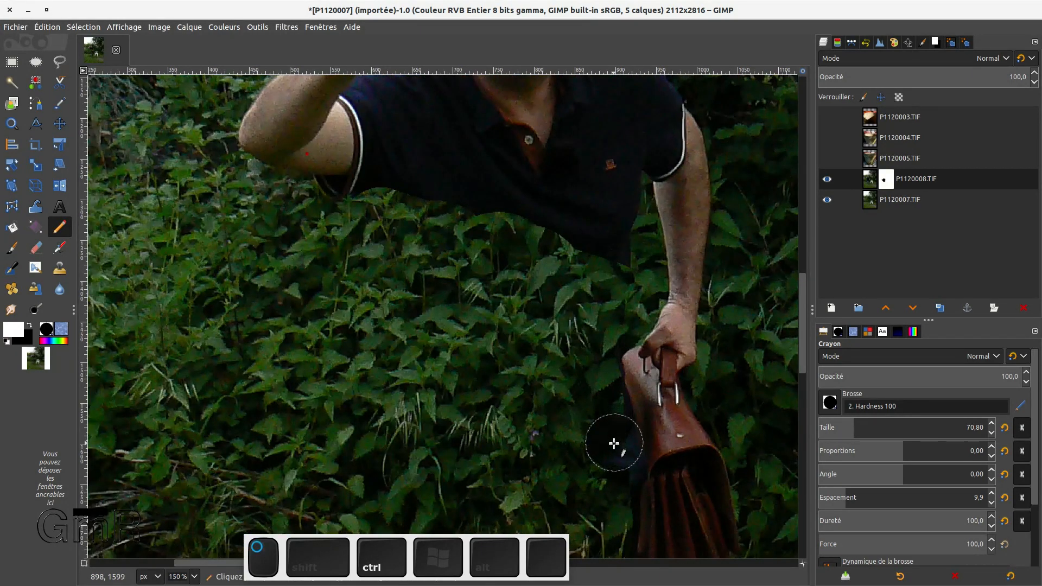
Step: Paint black over the remaining strip of trousers along the briefcase's left edge, up to the hand
key(x)
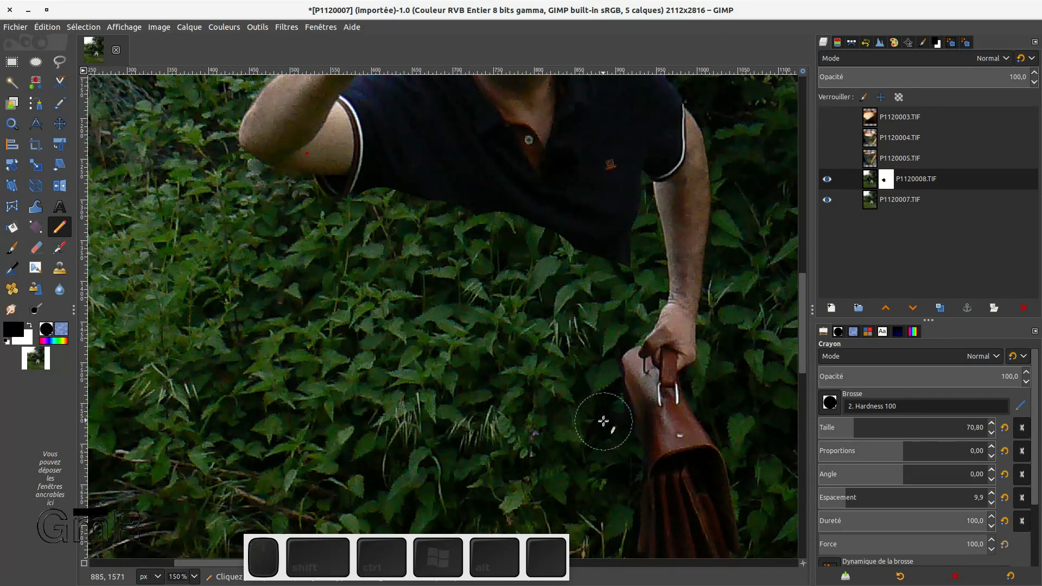
mouse_move(603, 408)
mouse_down()
mouse_move(609, 430)
mouse_move(619, 412)
mouse_up()
scroll(612, 376, down, 3)
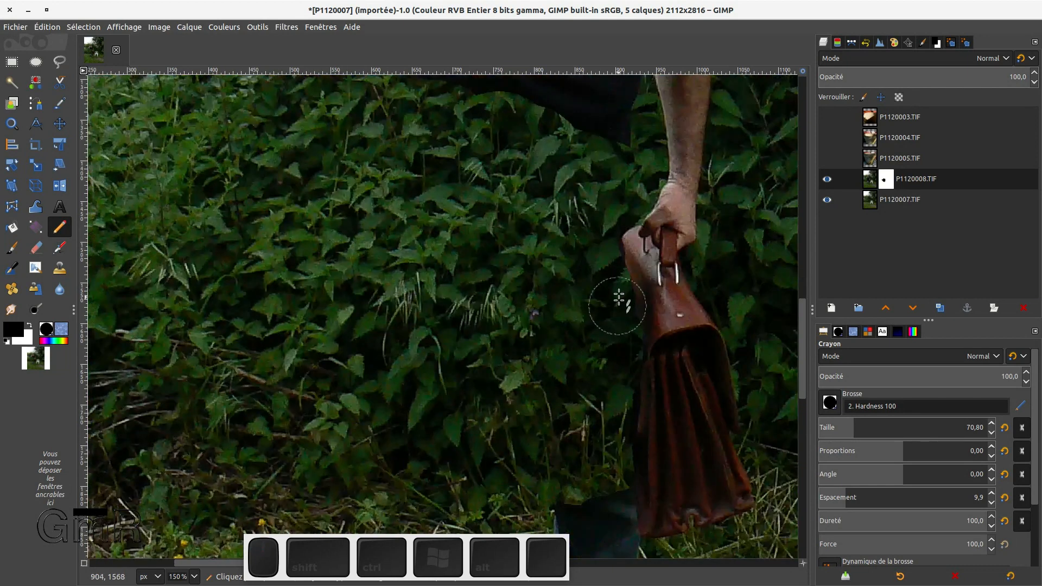
click(621, 227)
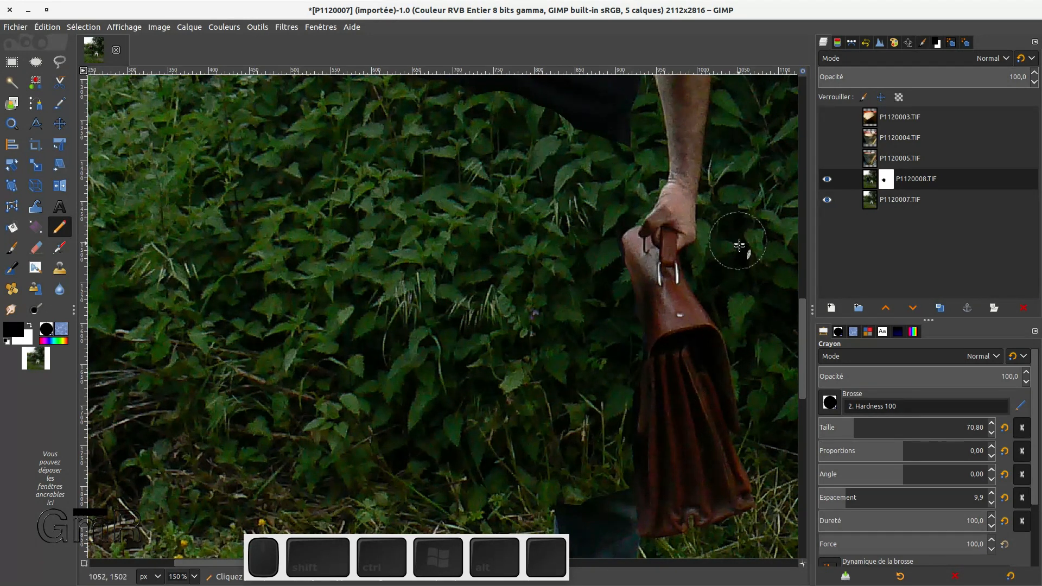
scroll(674, 284, down, 5)
ctrl+scroll(658, 284, down, 1)
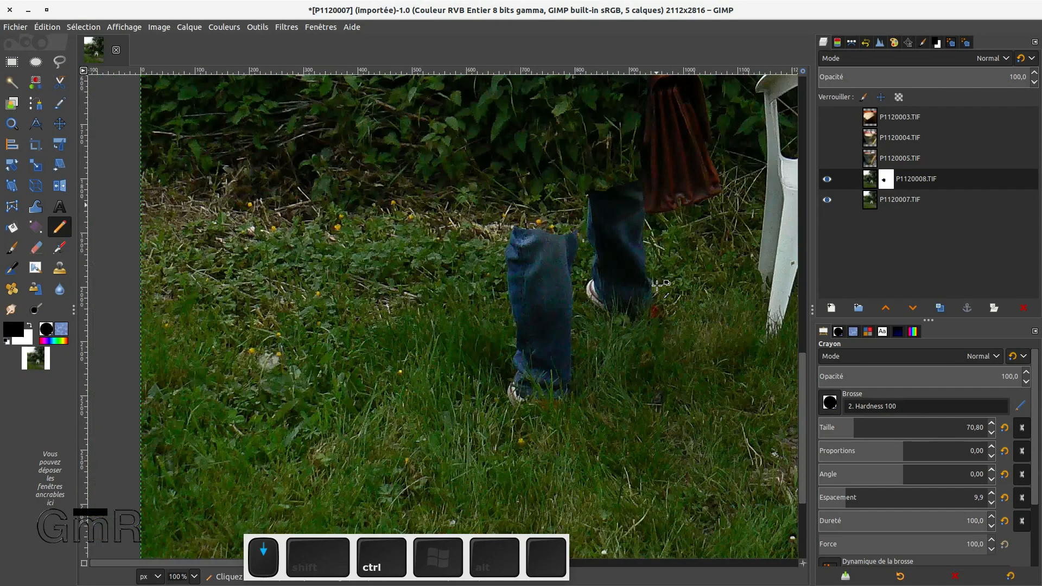
ctrl+scroll(655, 282, up, 1)
scroll(624, 279, up, 4)
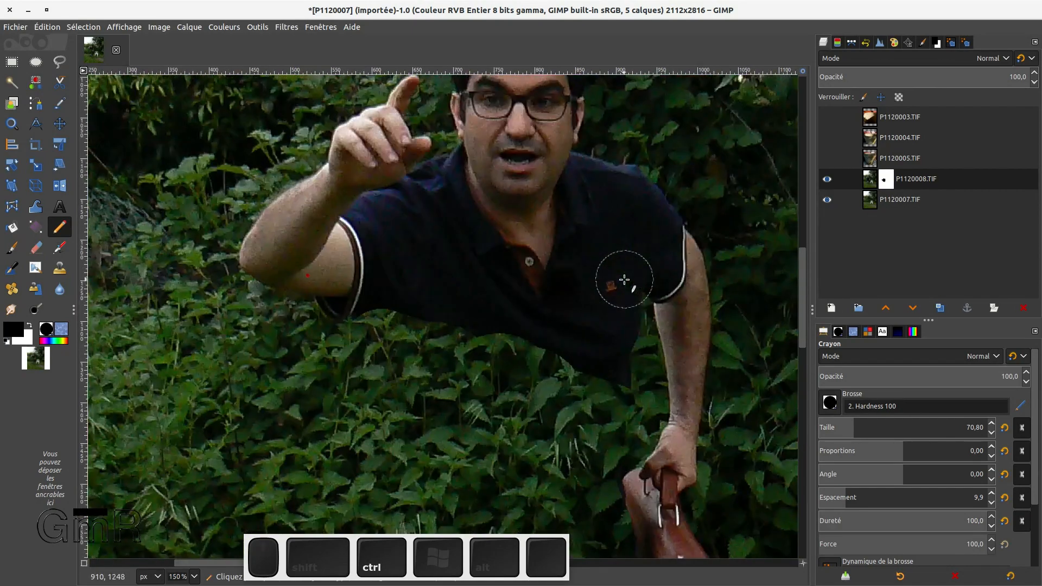
ctrl+scroll(624, 280, down, 1)
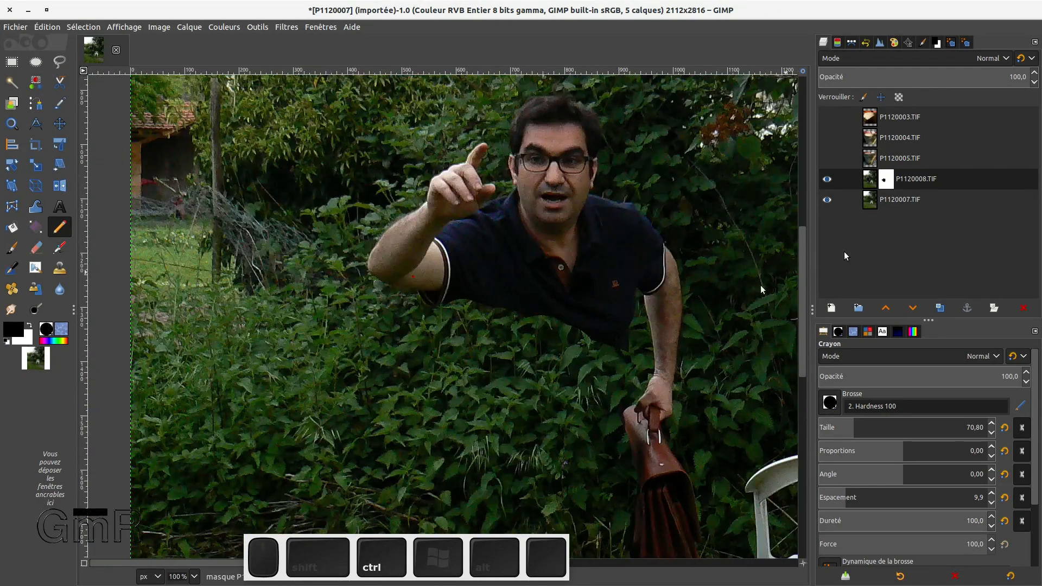
Step: Show and select the P1120004.TIF pot layer, and set the Unified Transform preview opacity to 56.7
click(827, 138)
ctrl+scroll(562, 200, down, 4)
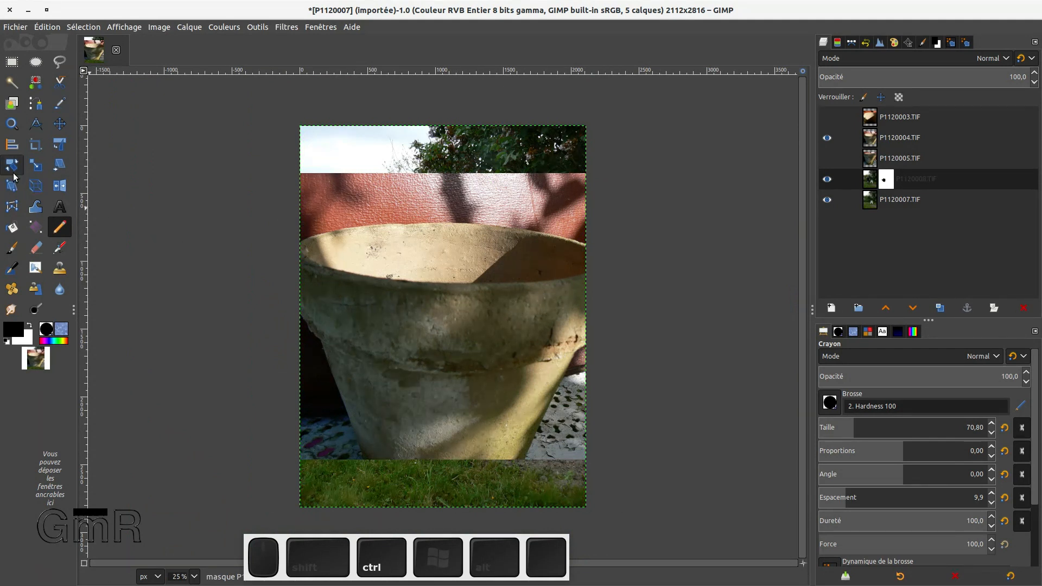
click(61, 144)
click(431, 285)
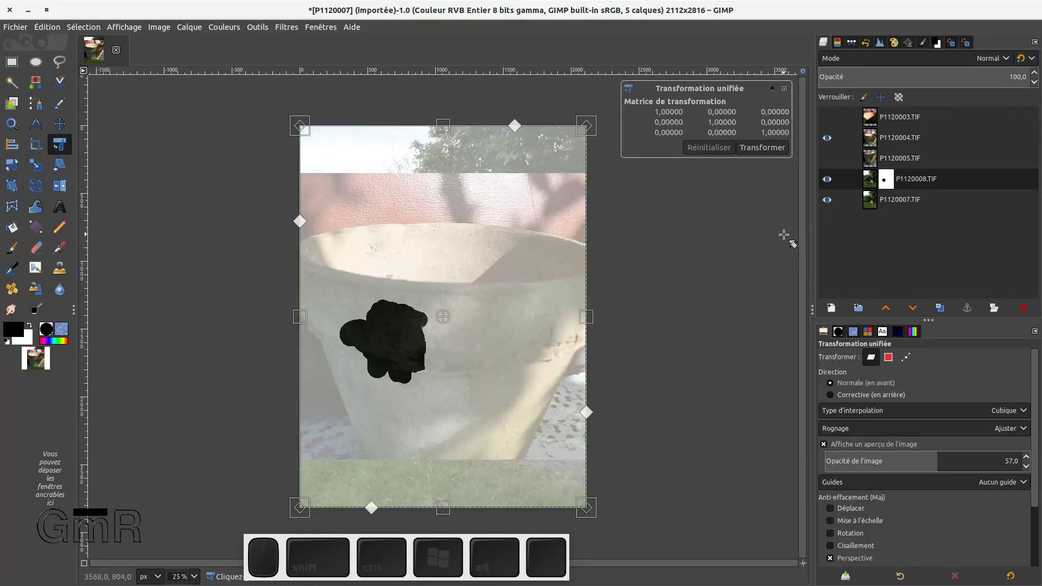
key(Escape)
click(893, 139)
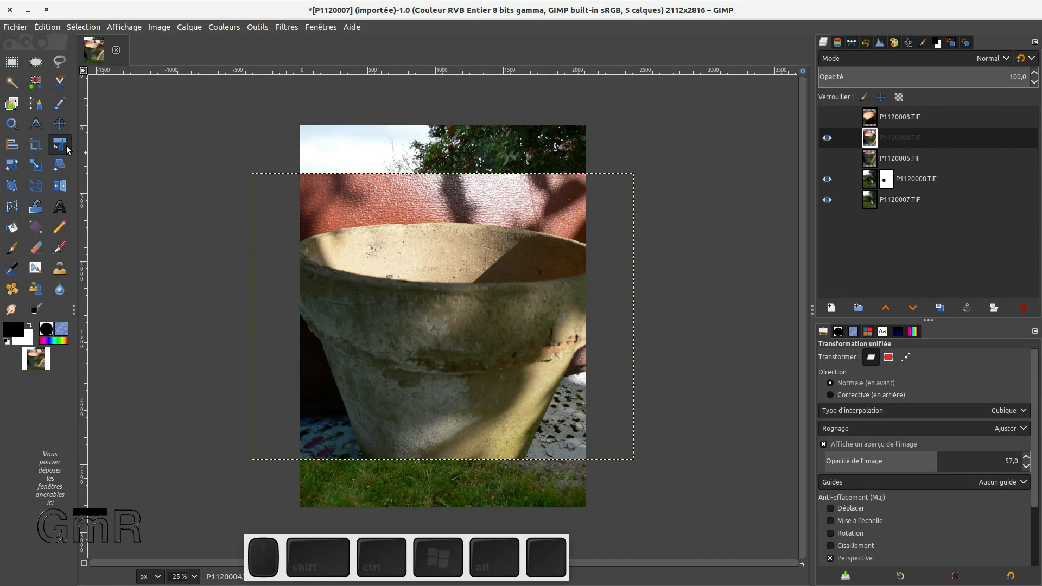
drag(871, 461, 937, 460)
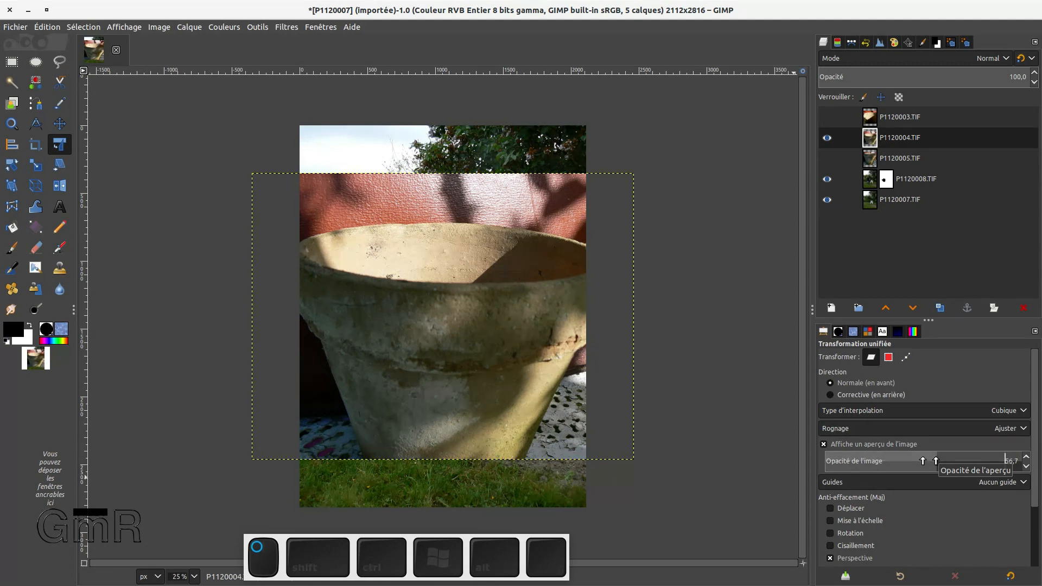
click(439, 304)
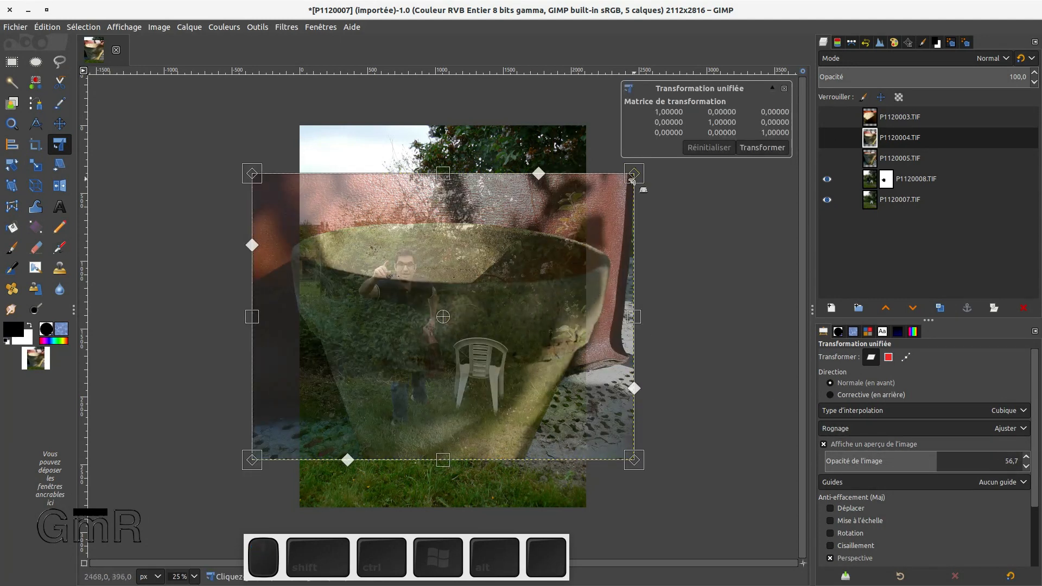
drag(632, 179, 606, 210)
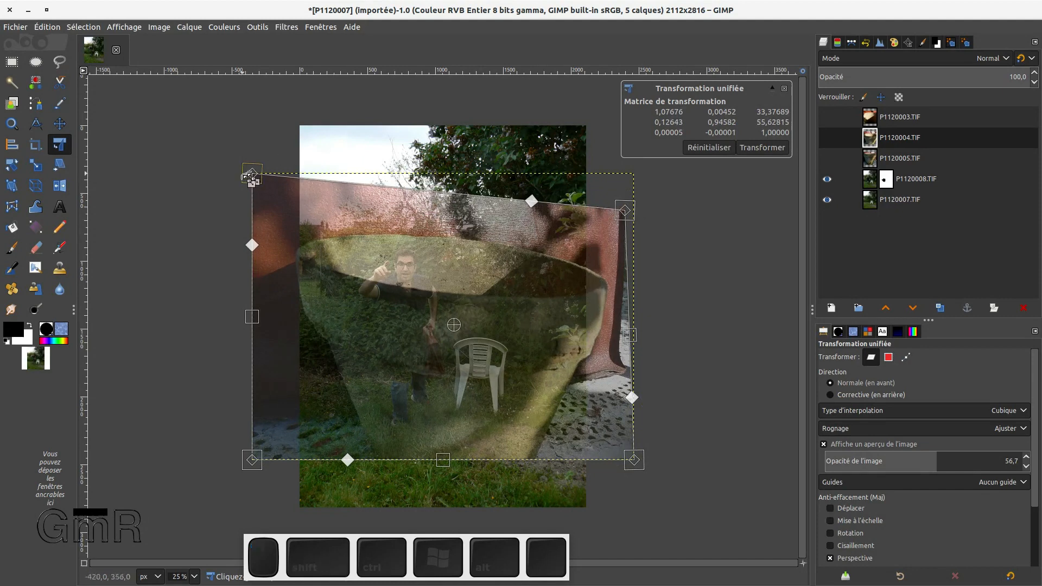
key(Escape)
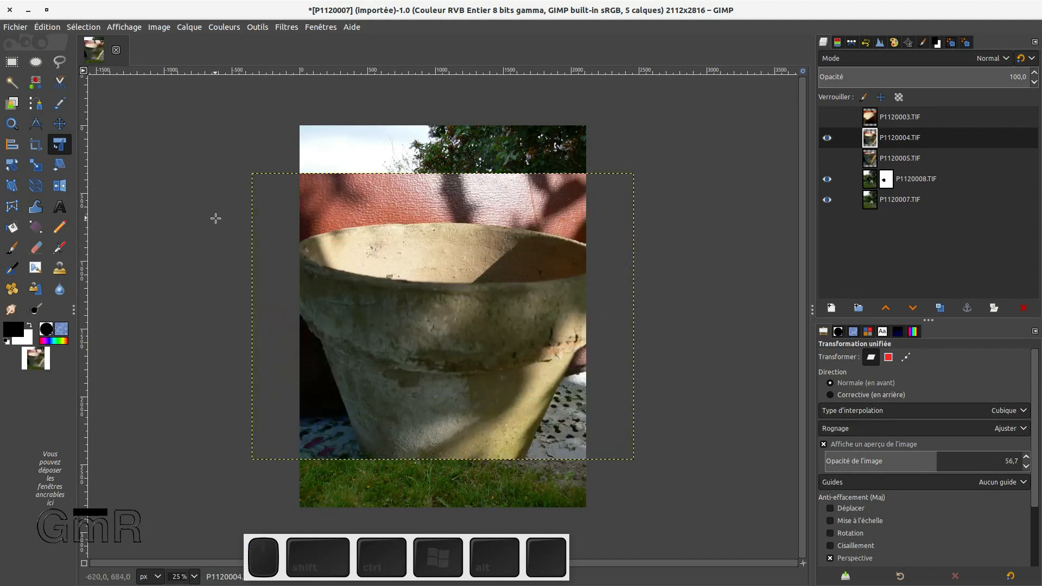
Step: Scale the pot layer down proportionally to 989 × 742 px
click(36, 168)
click(281, 256)
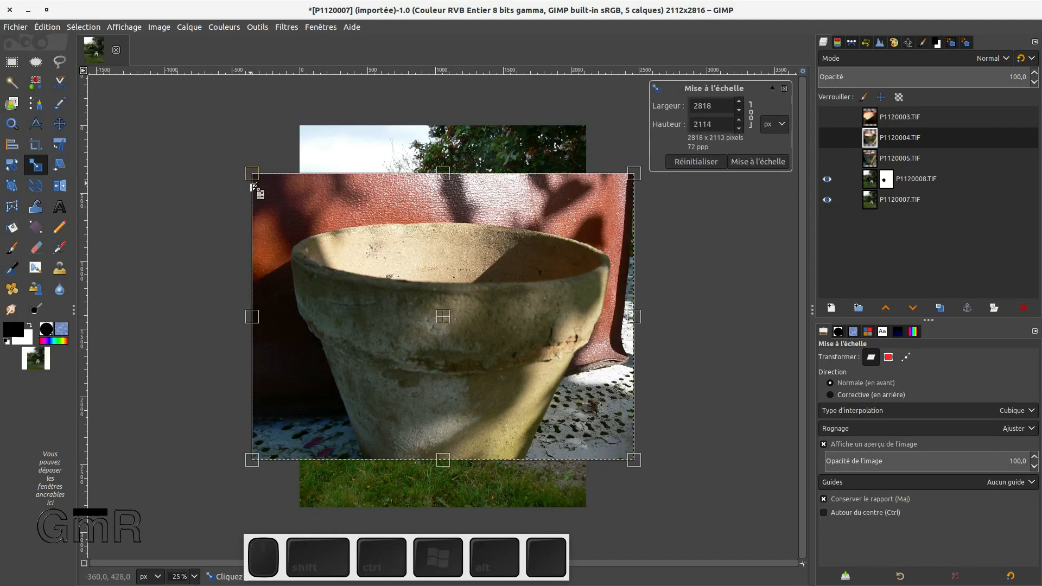
drag(255, 186, 510, 364)
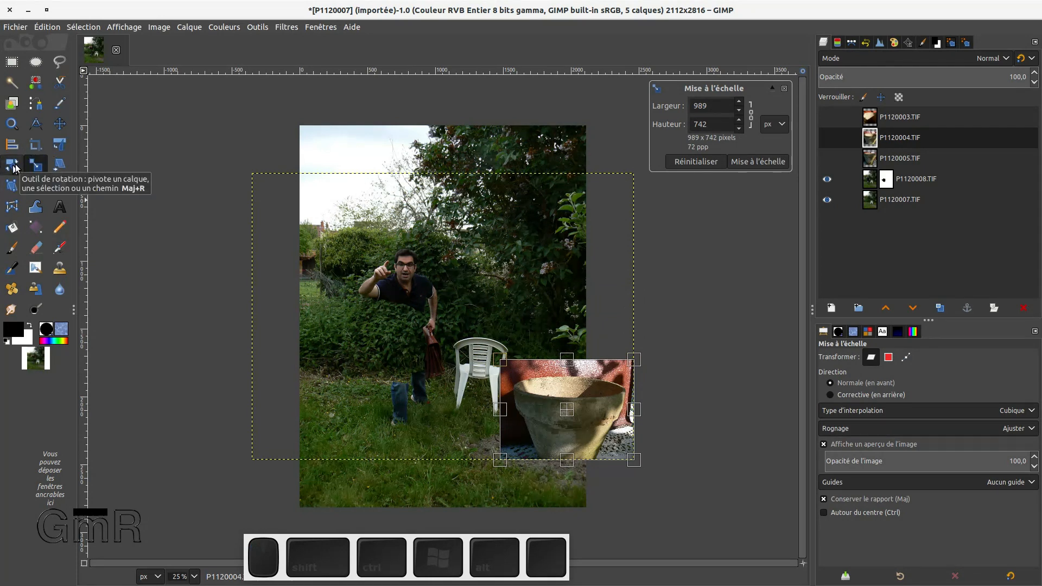
click(59, 143)
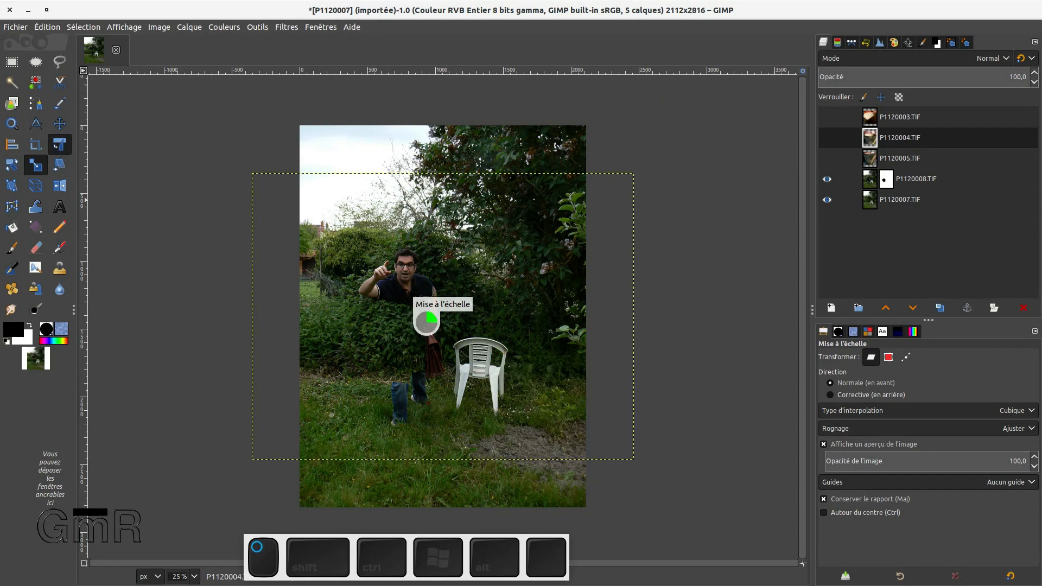
Step: Rotate the pot layer upside down with a slight tilt using Unified Transform, and move it over the man's upper body
click(456, 318)
drag(697, 417, 326, 373)
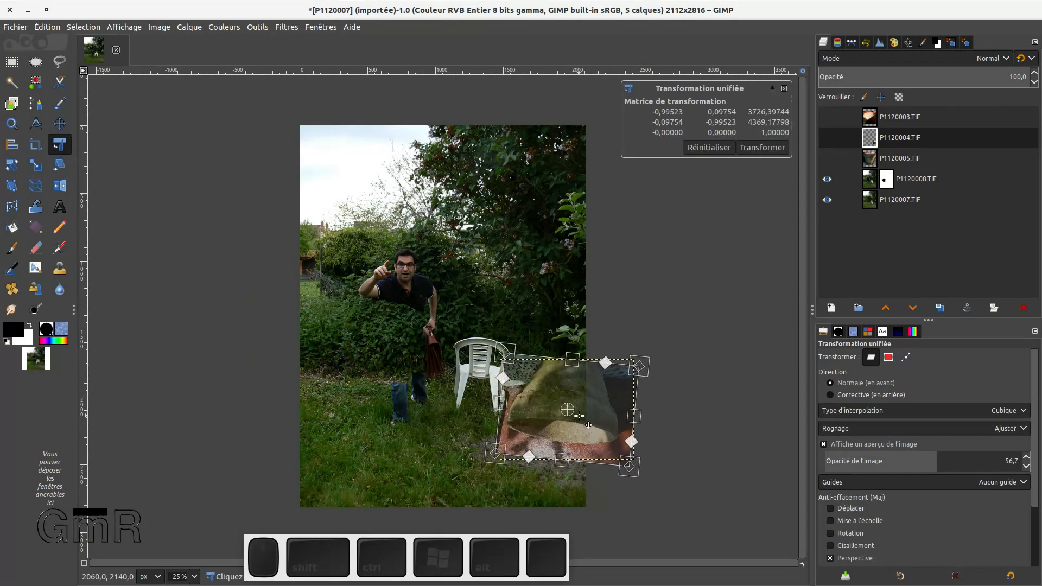
drag(598, 398, 450, 268)
scroll(418, 301, up, 4)
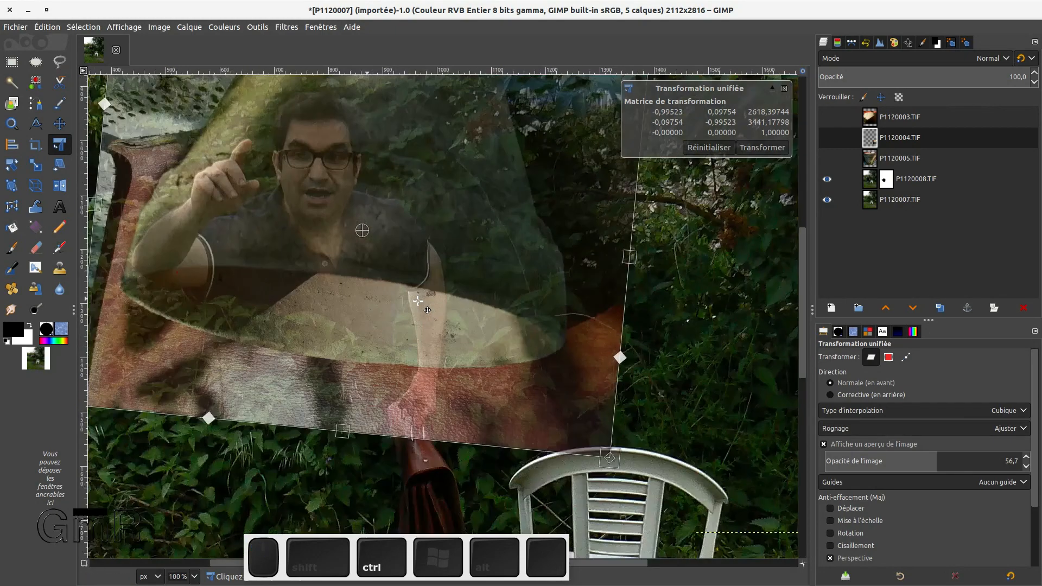
Step: Narrow the inverted pot by pulling in its lower and upper right corners, and shear its lower edge rightward under the shirt
drag(610, 455, 425, 382)
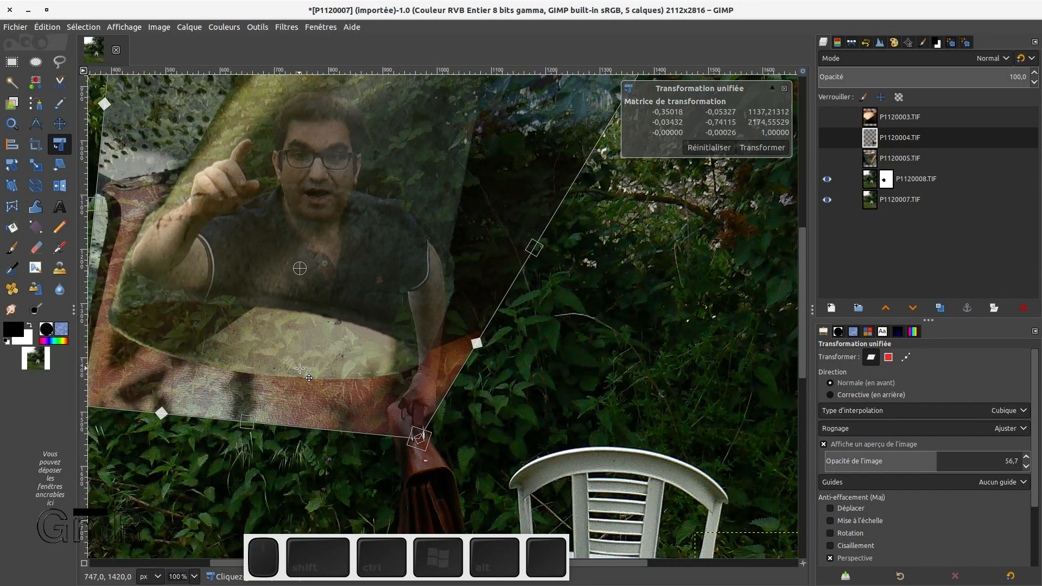
scroll(258, 367, down, 3)
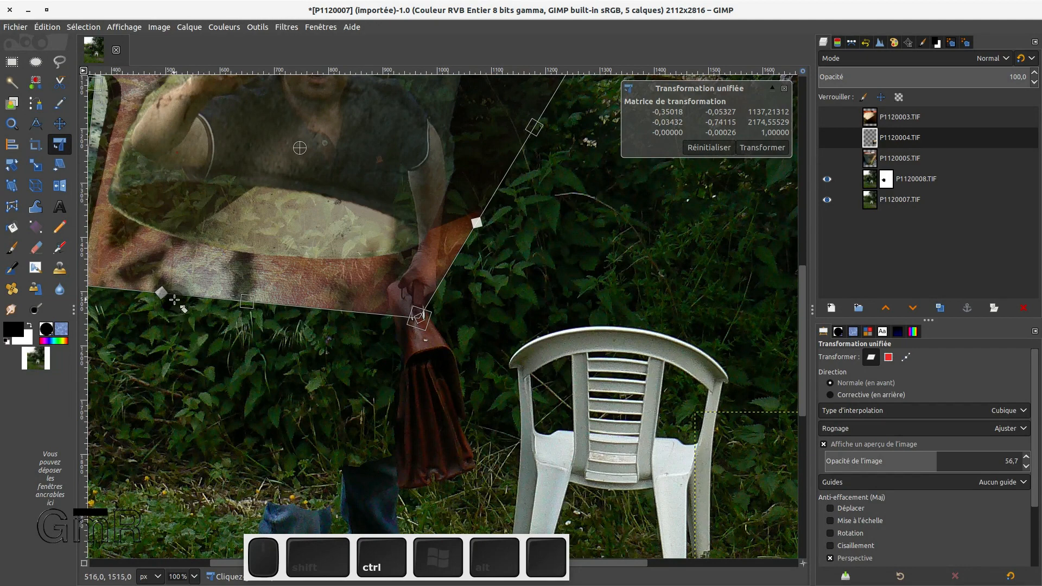
drag(162, 292, 293, 255)
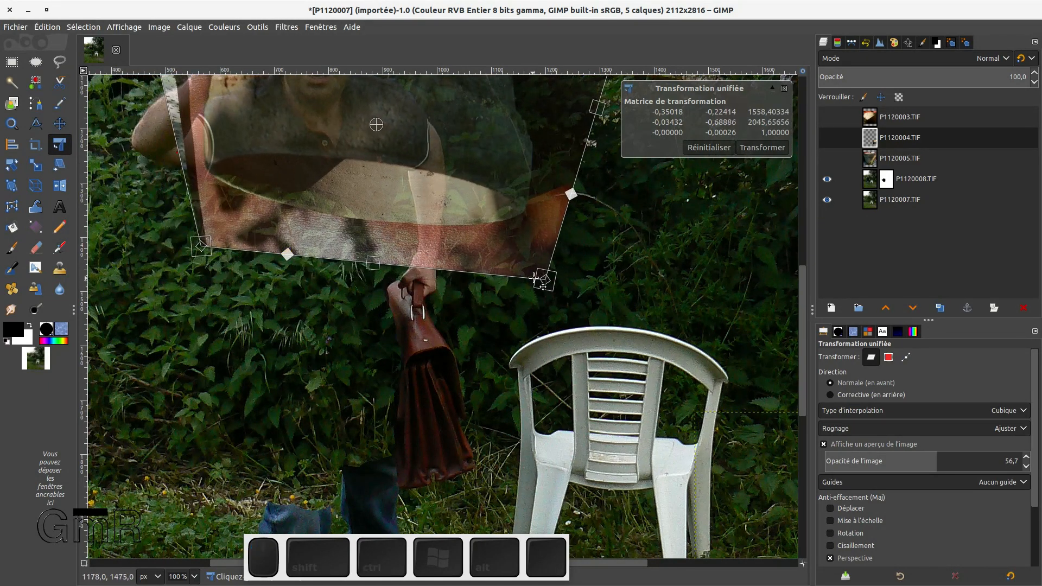
scroll(513, 261, up, 6)
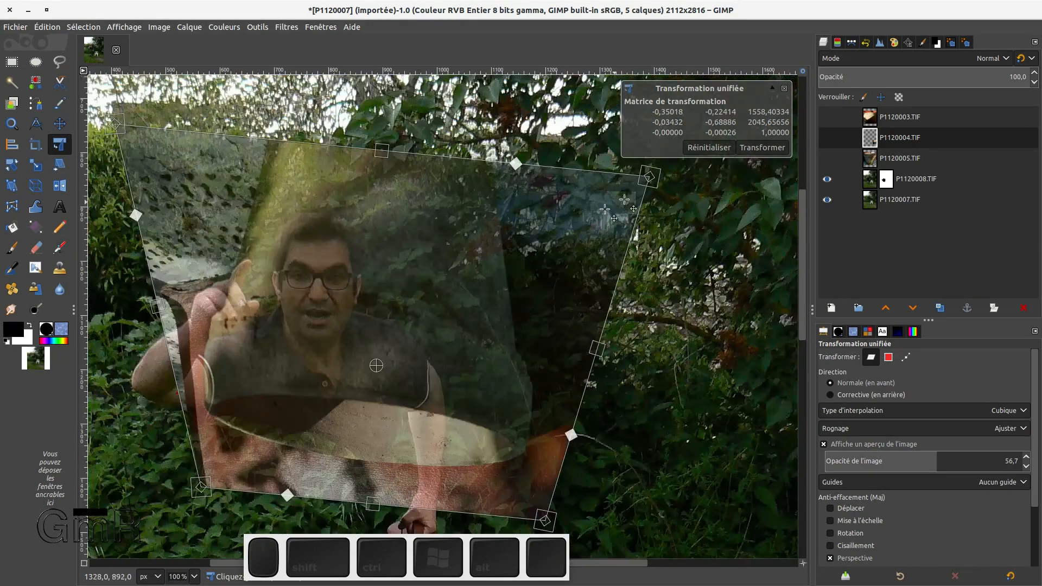
drag(651, 184, 499, 218)
Step: Narrow the previewed pot by pulling its lower right corner inward, and bring its upper right corner down
scroll(274, 473, up, 6)
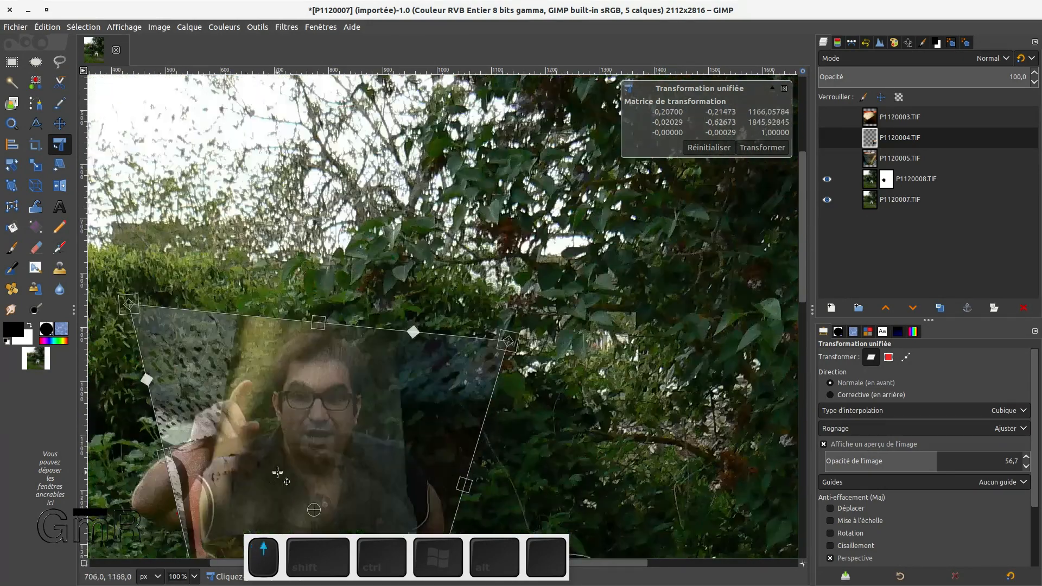
scroll(270, 472, down, 6)
scroll(257, 332, up, 2)
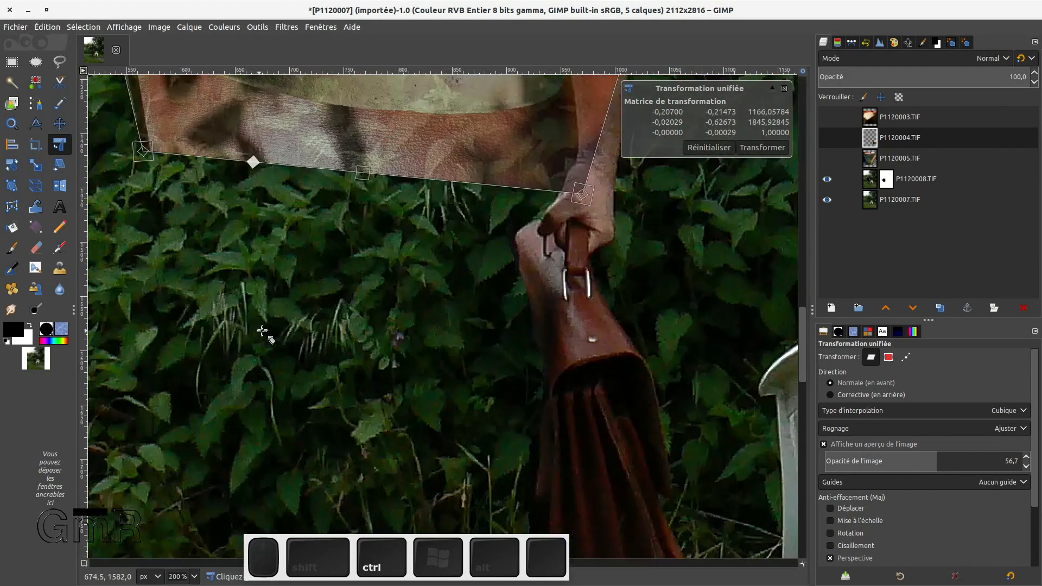
scroll(287, 304, up, 5)
drag(252, 393, 346, 373)
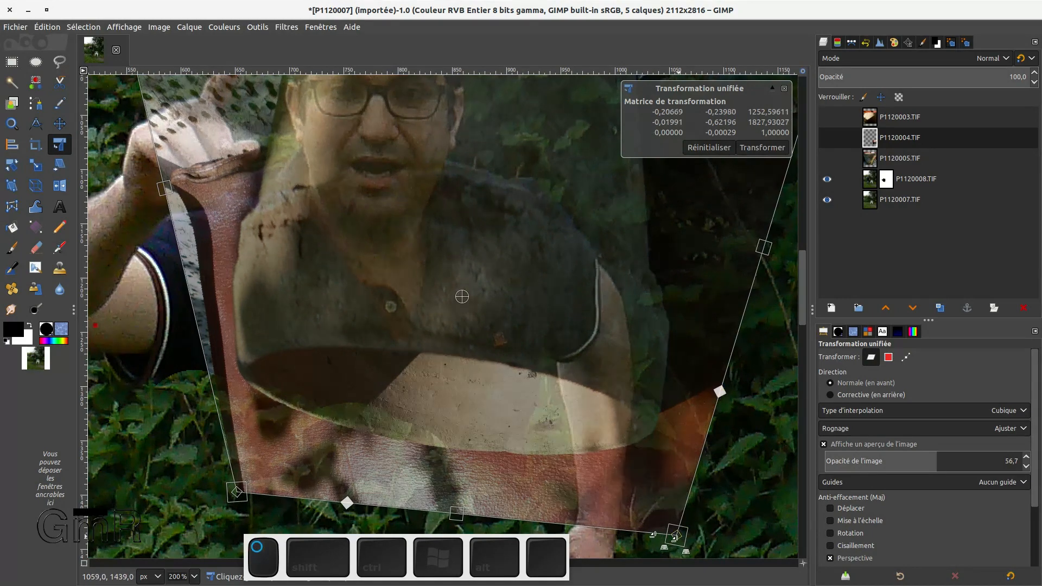
drag(653, 534, 541, 521)
scroll(685, 378, up, 7)
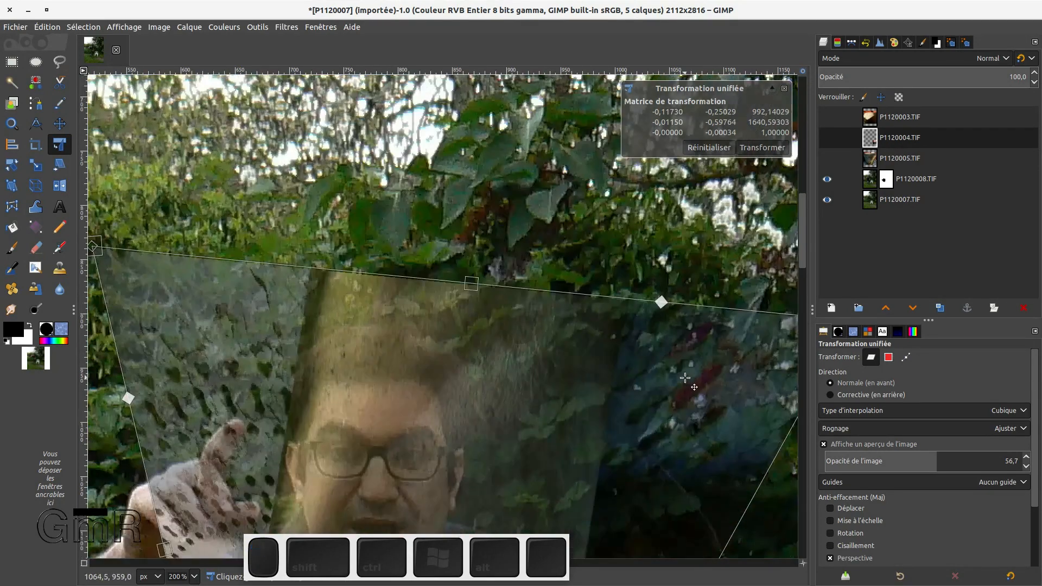
scroll(741, 366, down, 4)
scroll(740, 365, down, 1)
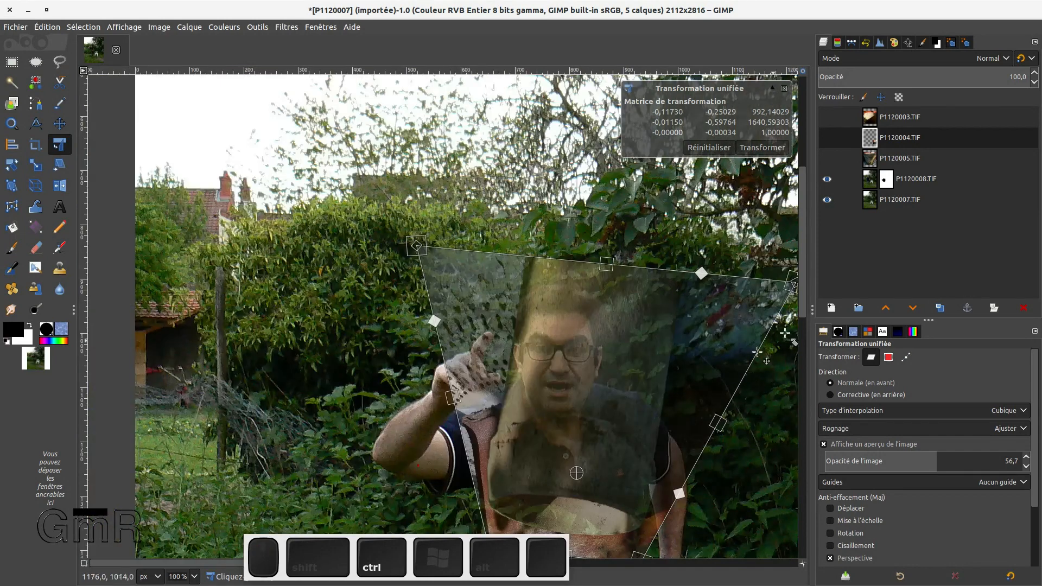
drag(787, 286, 772, 348)
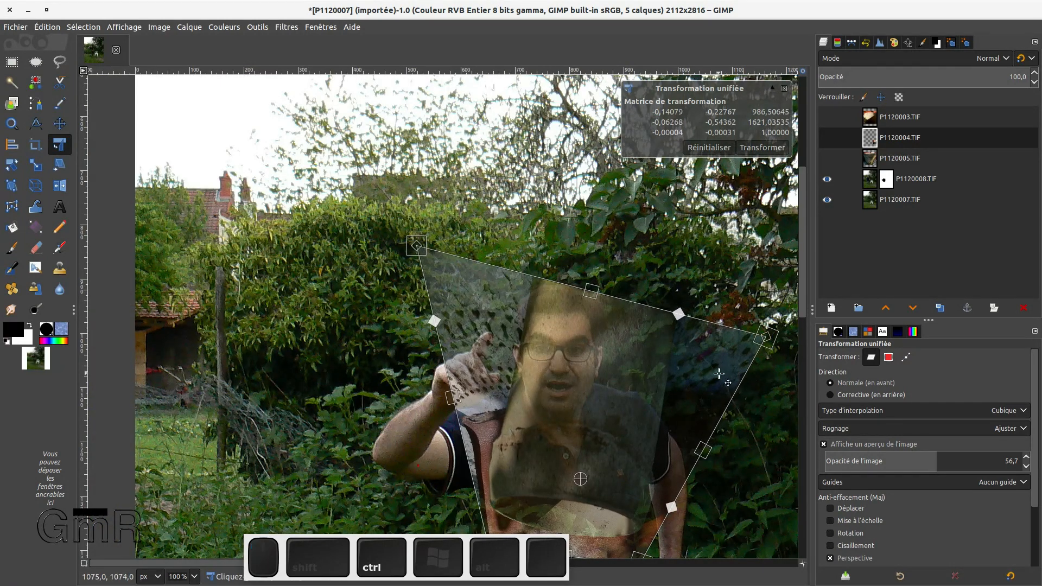
Step: Fine-tune the pot's lower right corner and right edge so the rim fits the torso, and apply the transformation
scroll(718, 374, up, 1)
scroll(680, 420, down, 6)
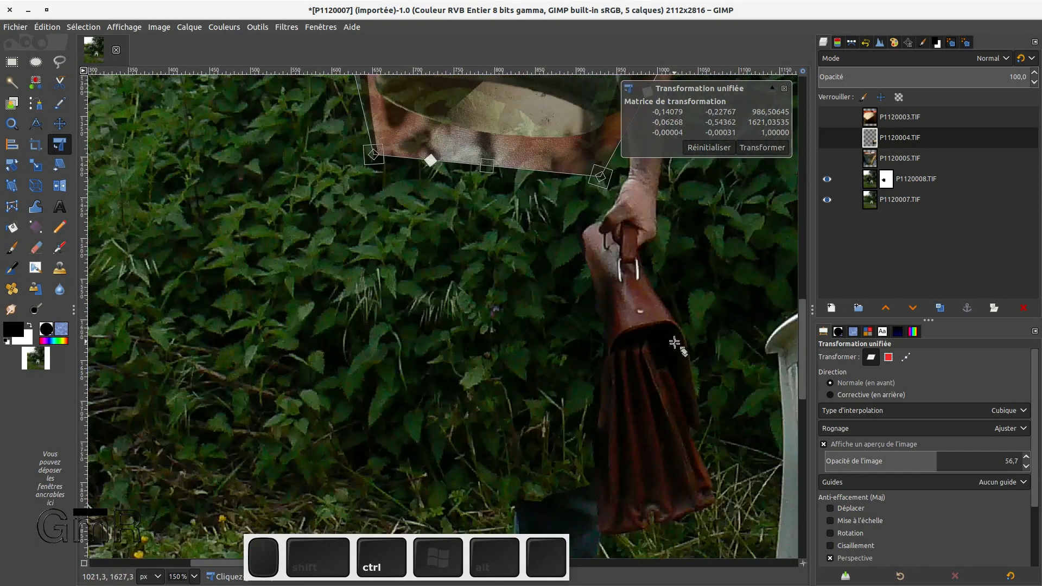
scroll(618, 347, up, 3)
drag(597, 429, 600, 441)
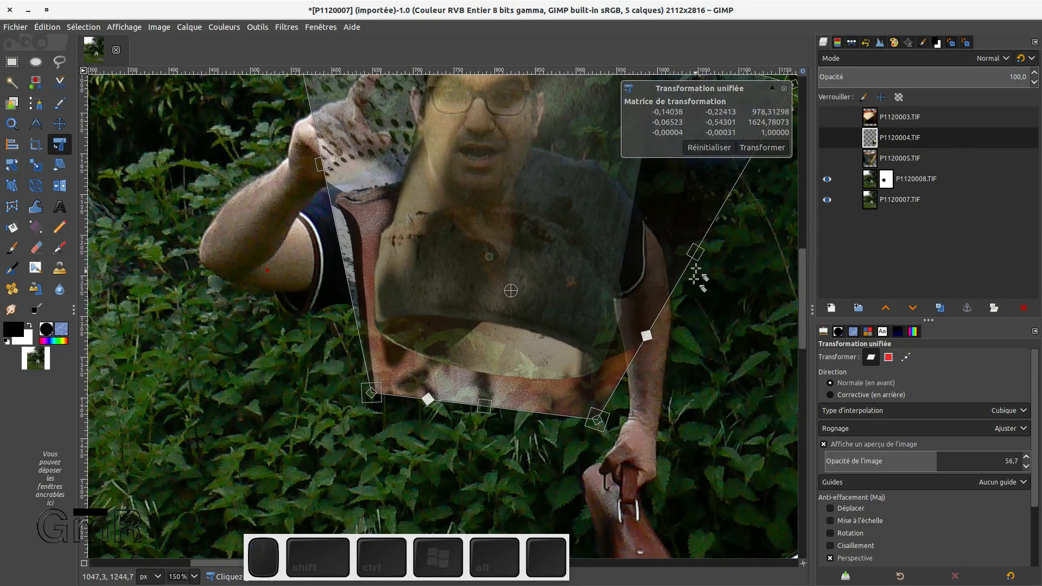
drag(697, 251, 709, 272)
drag(610, 422, 612, 428)
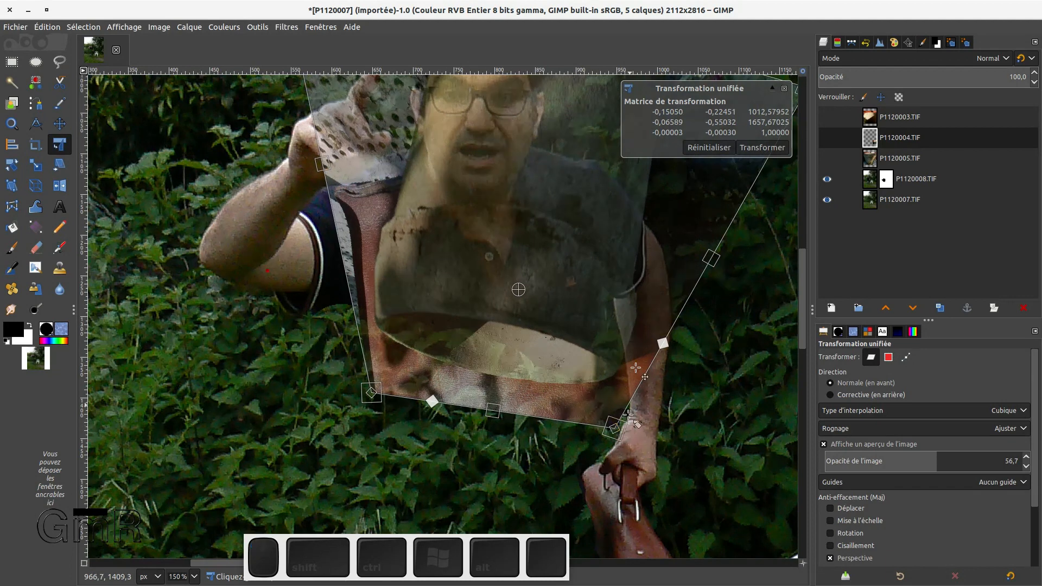
click(770, 151)
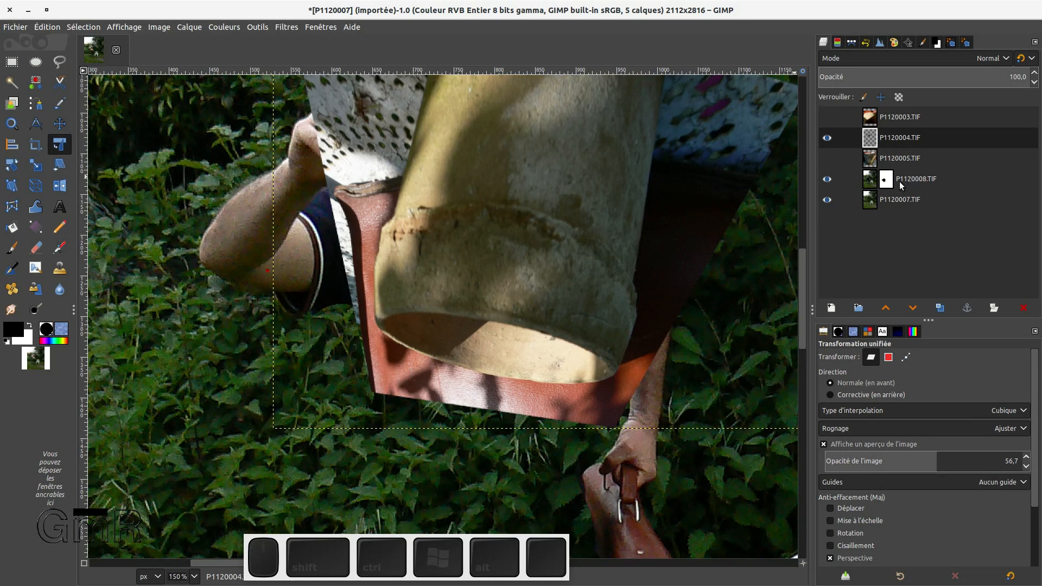
Step: Move the pot layer directly below P1120008.TIF and add a white (full opacity) layer mask to it
click(912, 308)
click(911, 308)
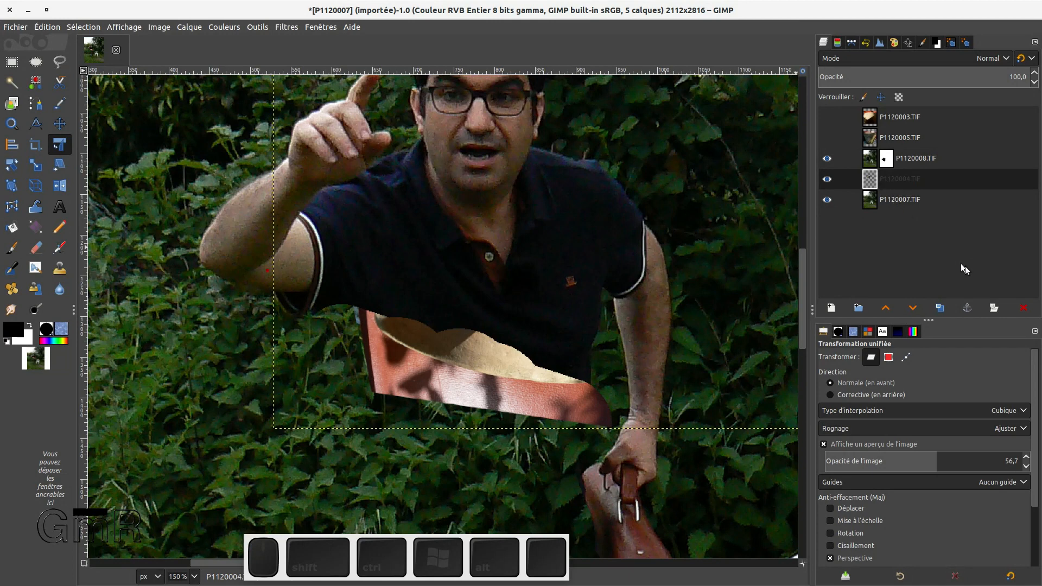
click(995, 308)
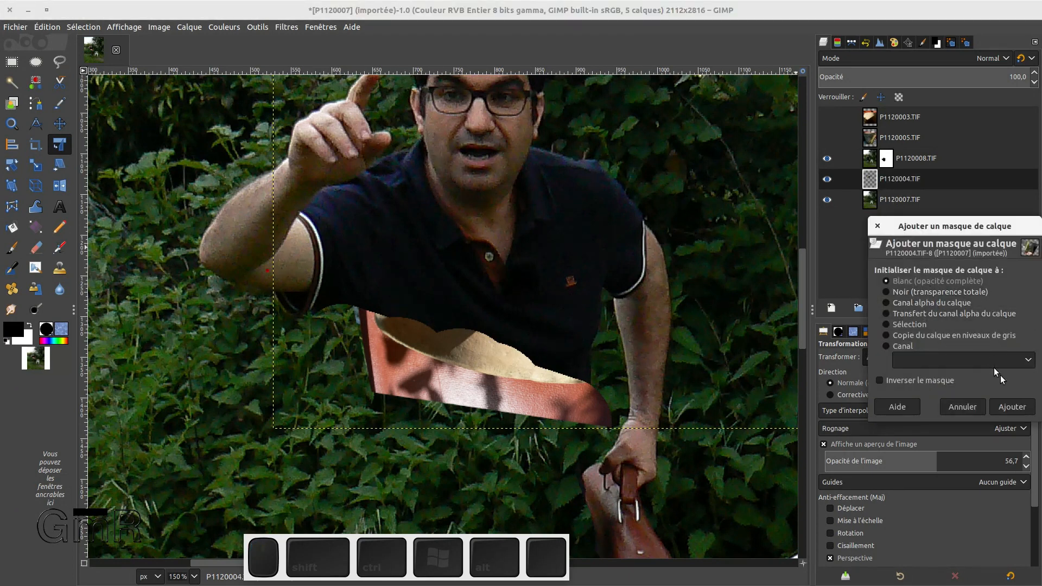
click(1010, 408)
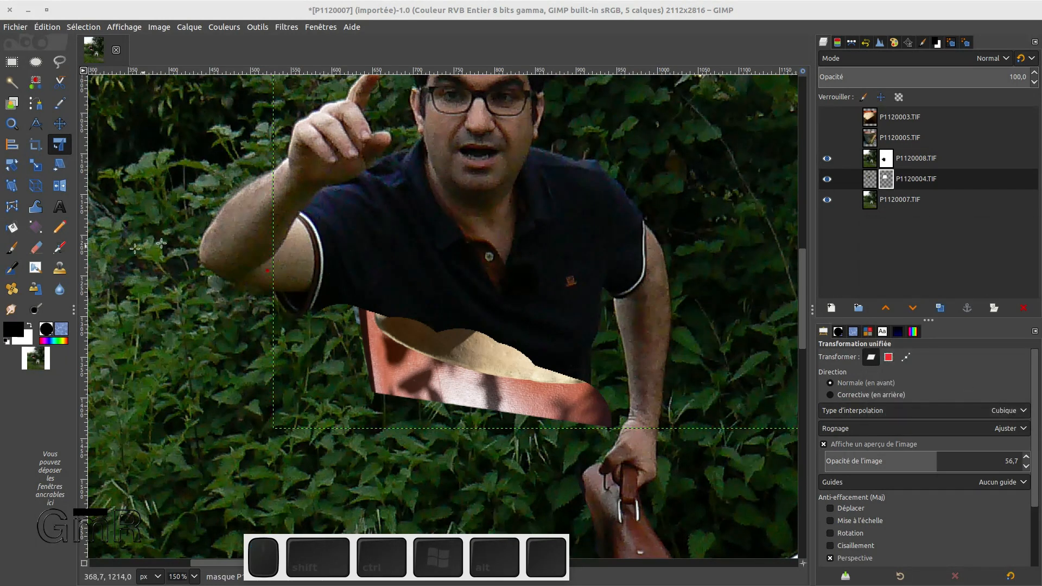
Step: Mask out most of the red surface below the pot's rim using the Pencil tool with black on the layer mask
click(59, 228)
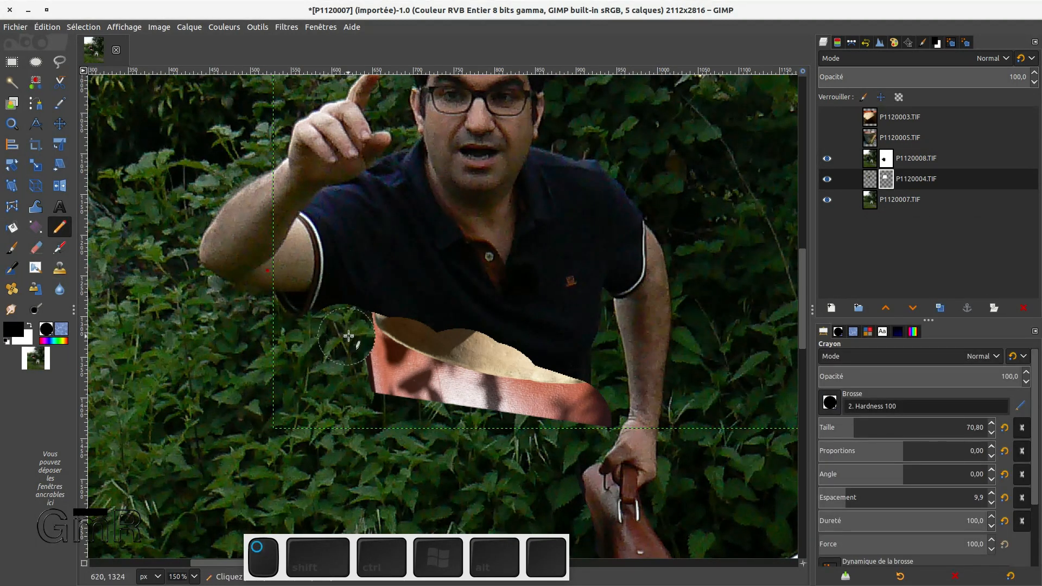
mouse_move(361, 349)
mouse_down()
mouse_move(390, 382)
mouse_move(437, 399)
mouse_move(588, 430)
mouse_move(601, 413)
mouse_move(570, 421)
mouse_move(591, 416)
mouse_up()
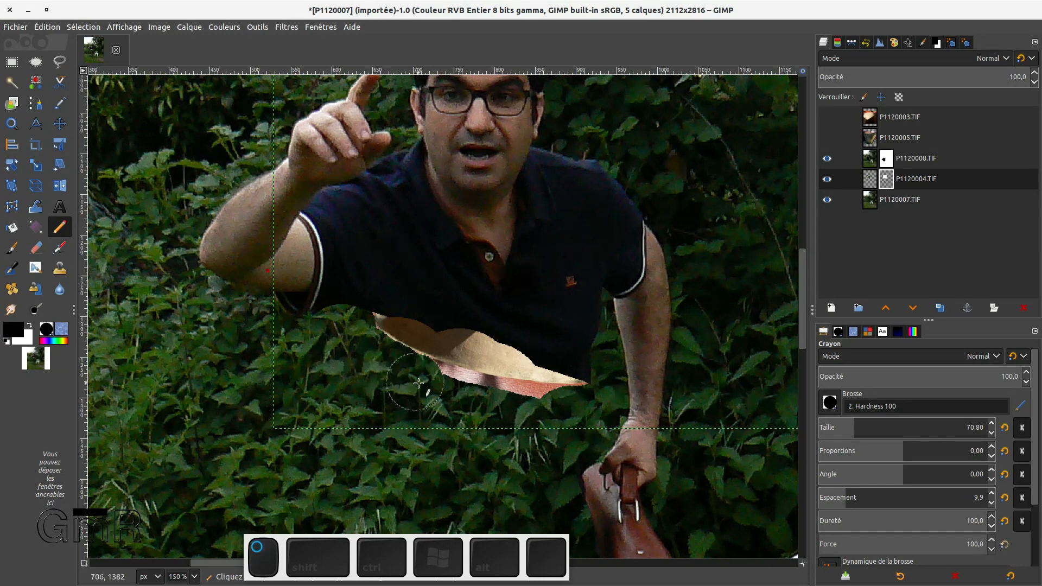
drag(462, 398, 533, 412)
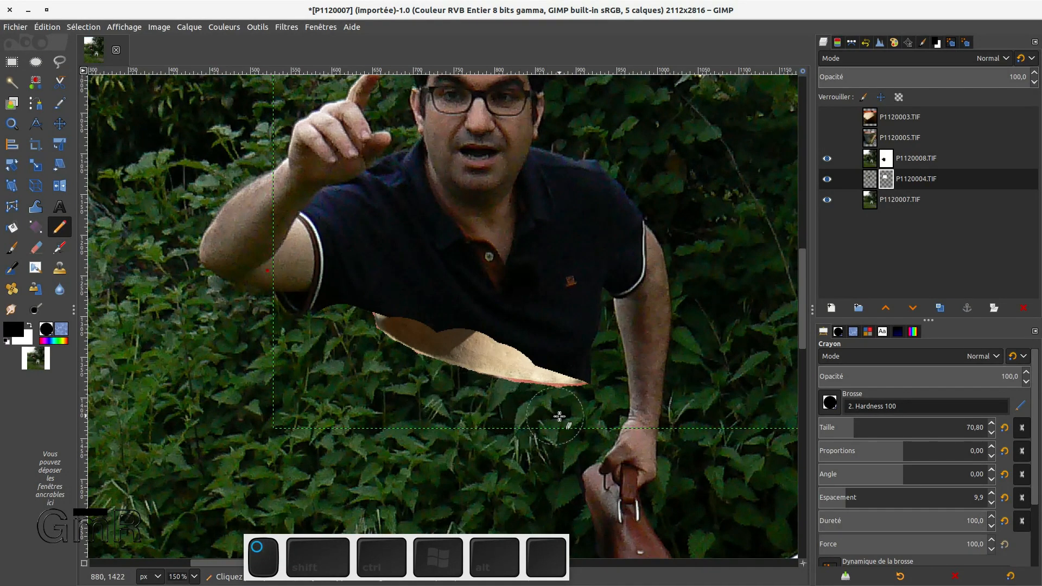
Step: Clean the remaining red fringe along the lower edge of the pot's rim with black pencil dabs on the mask
ctrl+scroll(553, 434, up, 2)
ctrl+scroll(553, 434, up, 2)
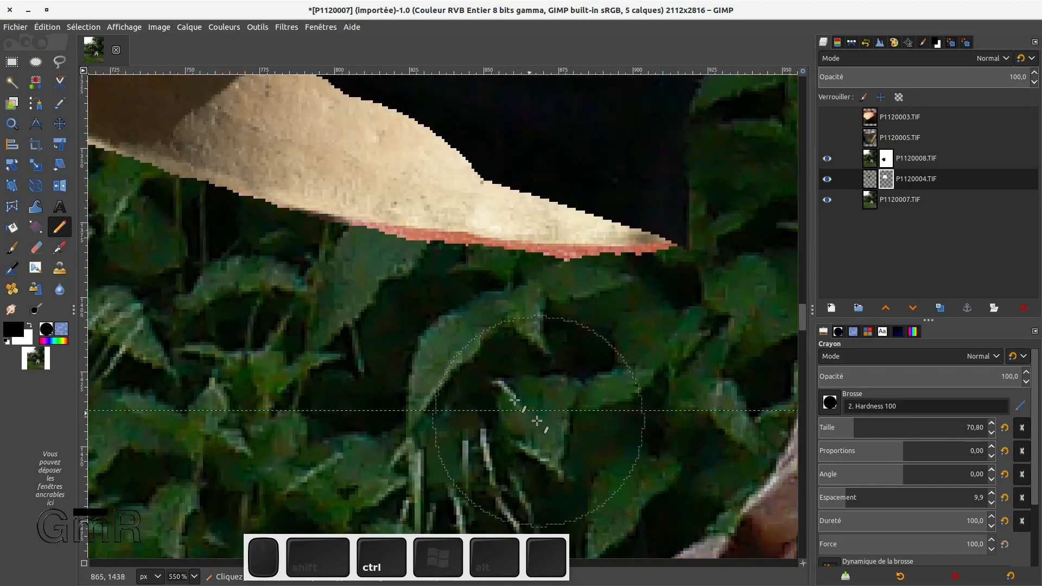
click(402, 334)
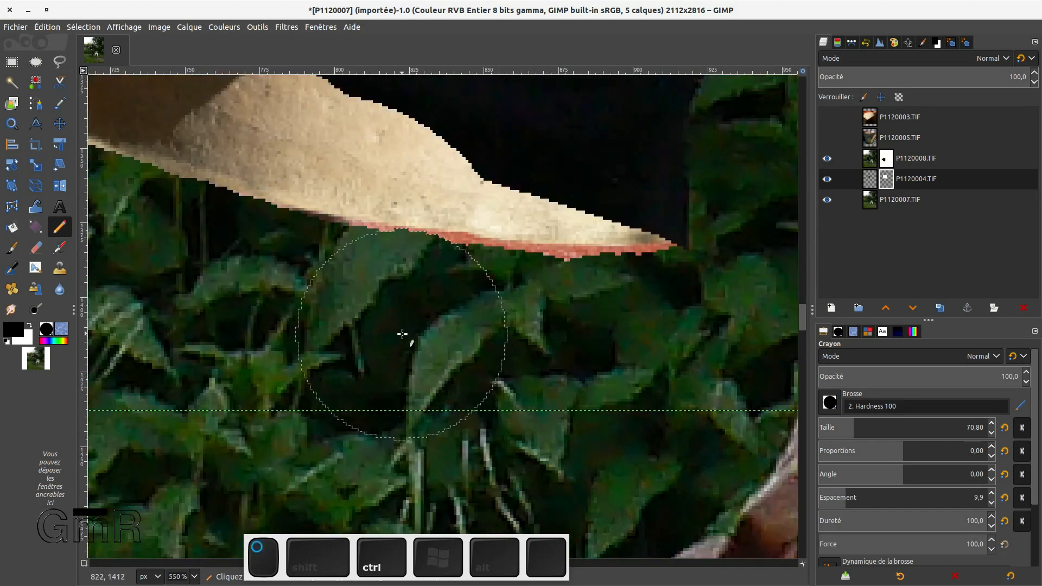
click(378, 330)
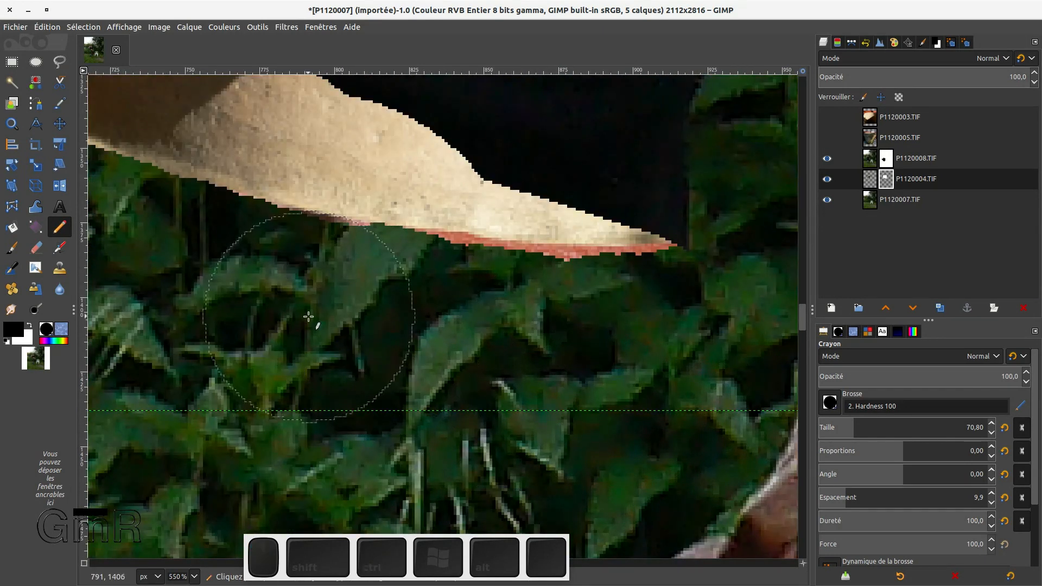
click(328, 322)
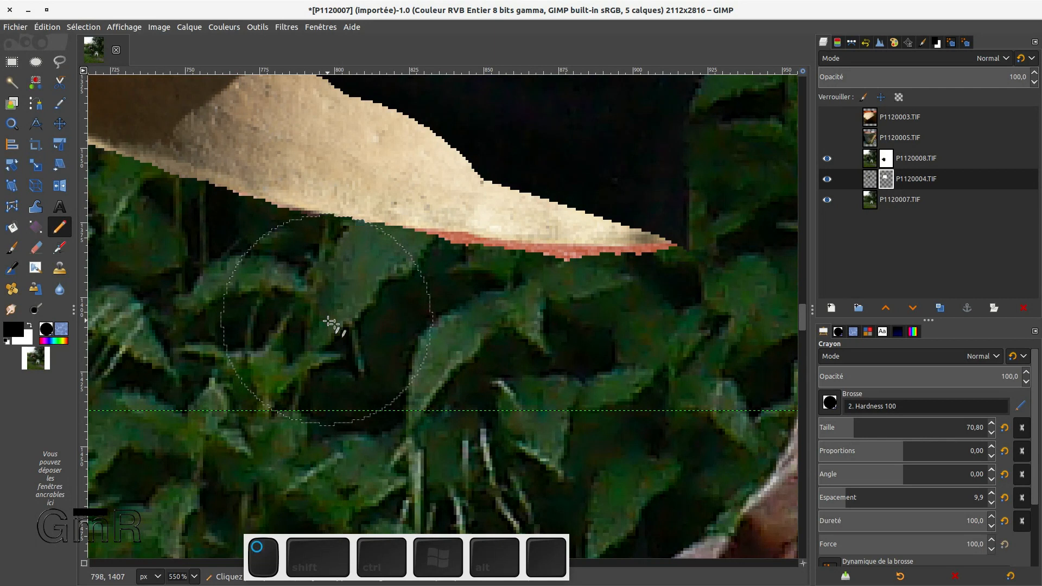
click(426, 335)
click(454, 343)
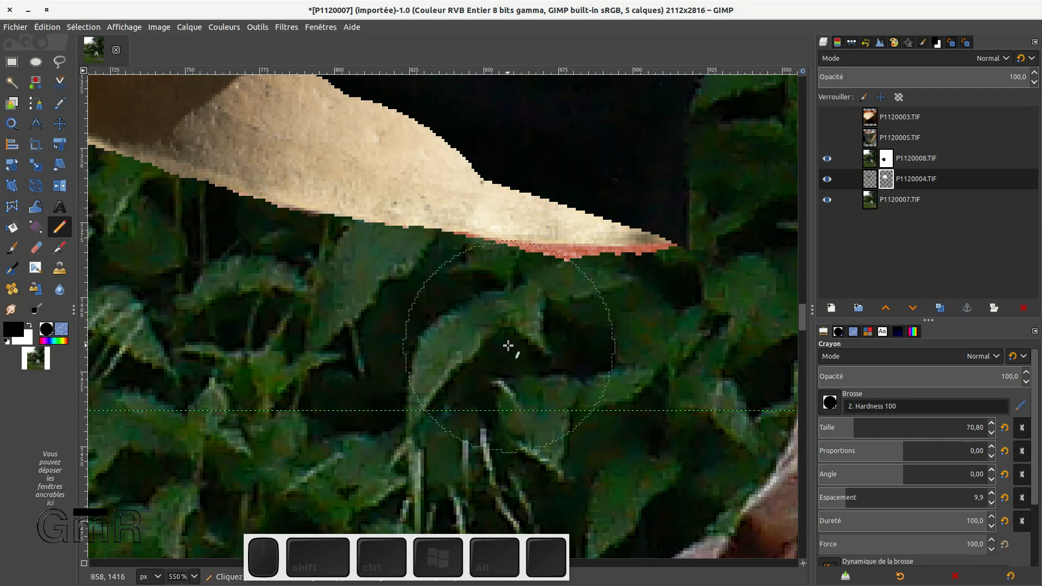
click(525, 349)
click(554, 353)
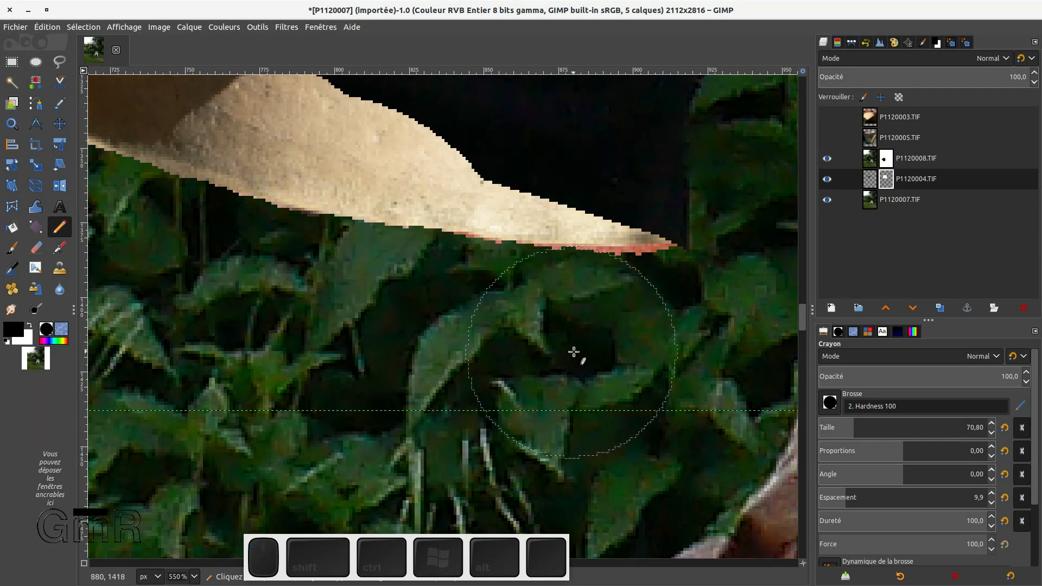
click(597, 353)
click(624, 351)
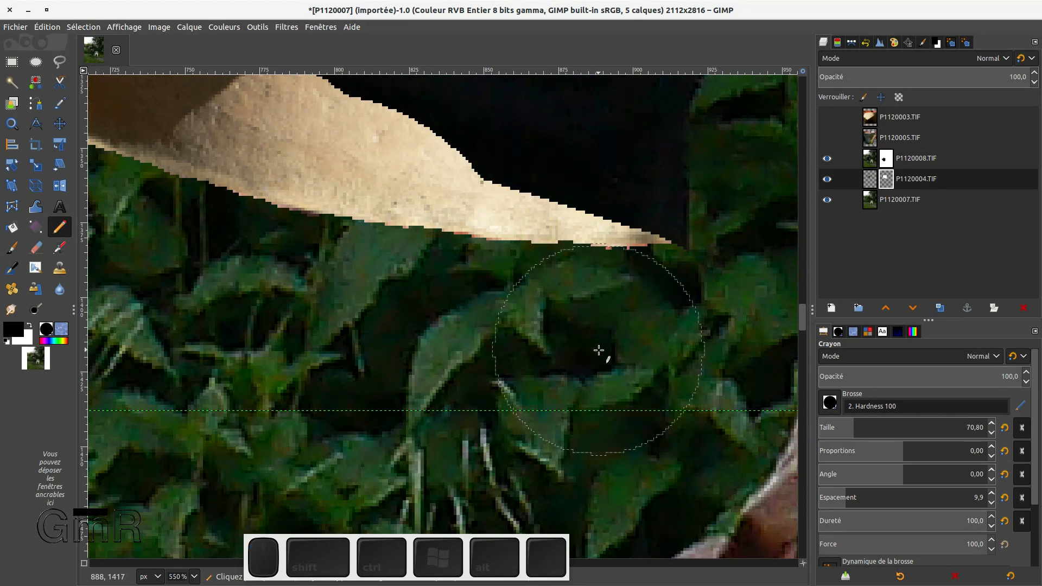
Step: Adjust the corners of the masked pot layer with Unified Transform to slim the visible rim under the shirt, and apply the transformation
scroll(563, 377, down, 4)
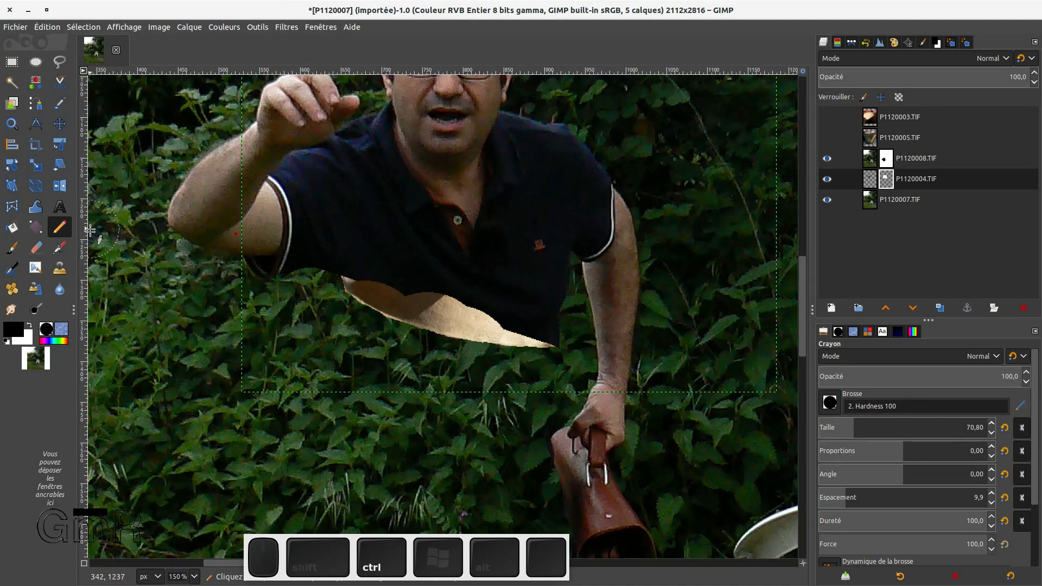
scroll(325, 320, up, 3)
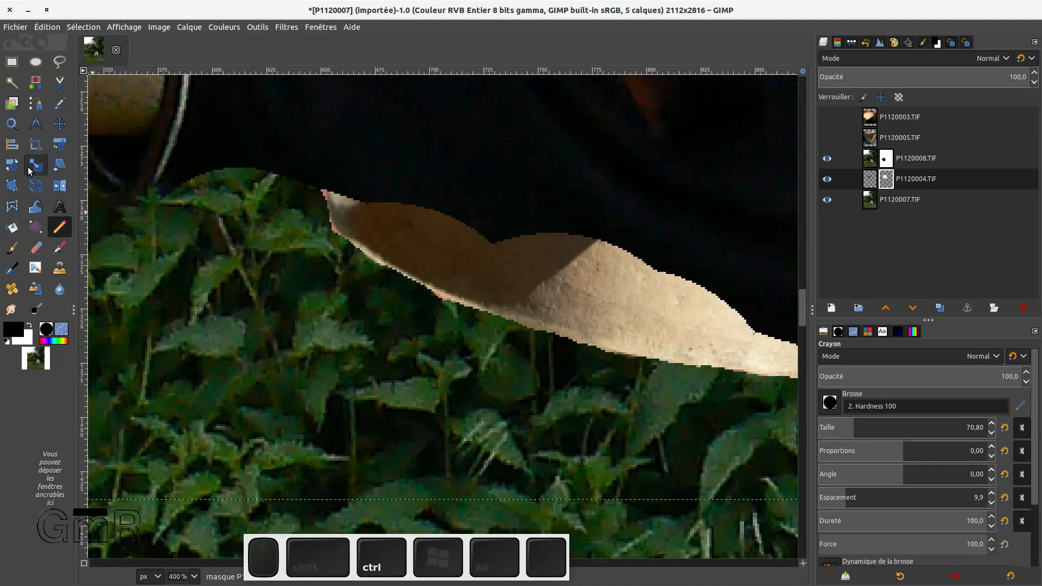
click(60, 145)
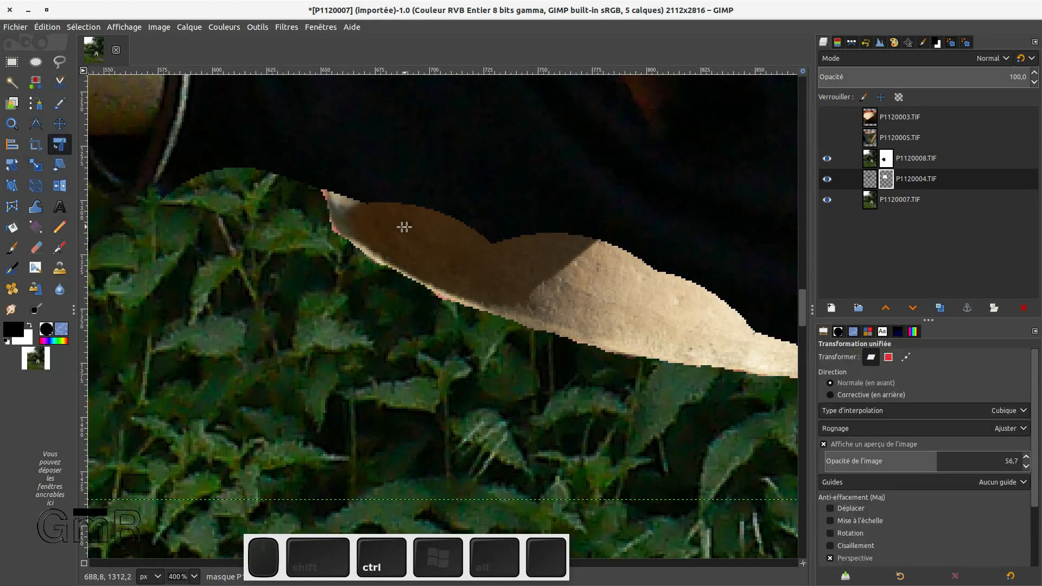
click(875, 181)
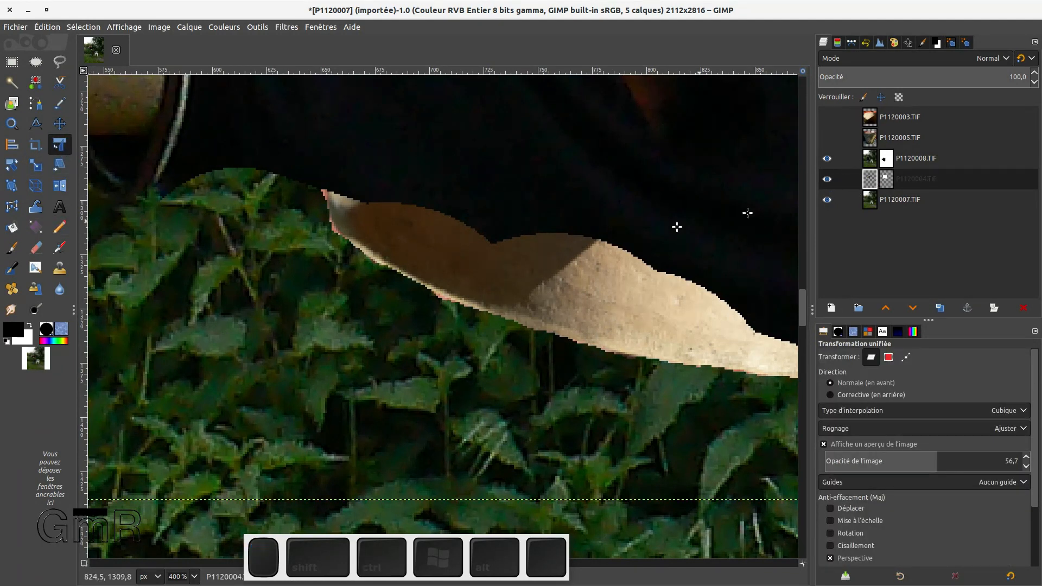
click(485, 308)
drag(379, 282, 367, 250)
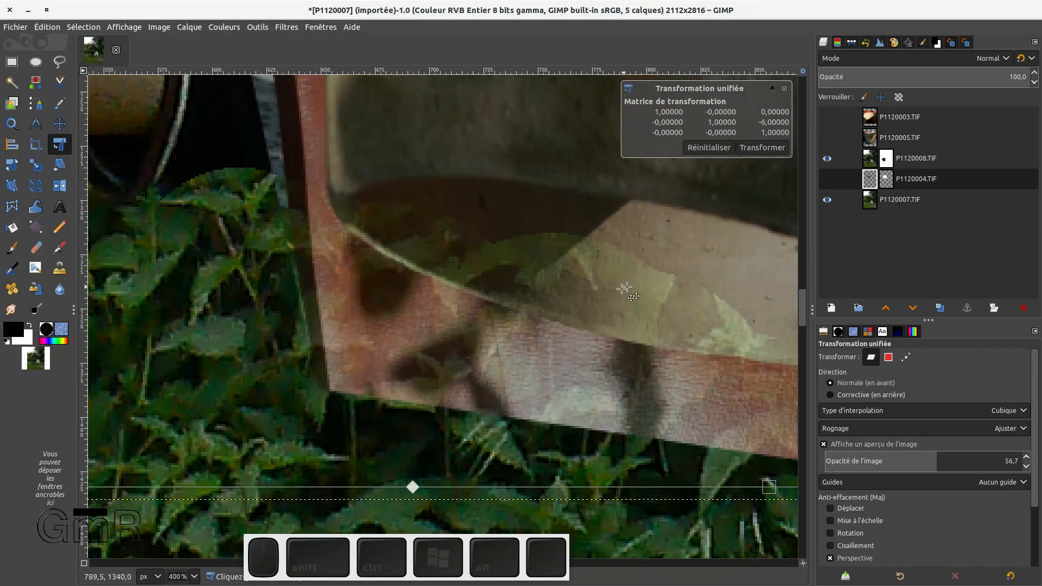
scroll(596, 302, down, 4)
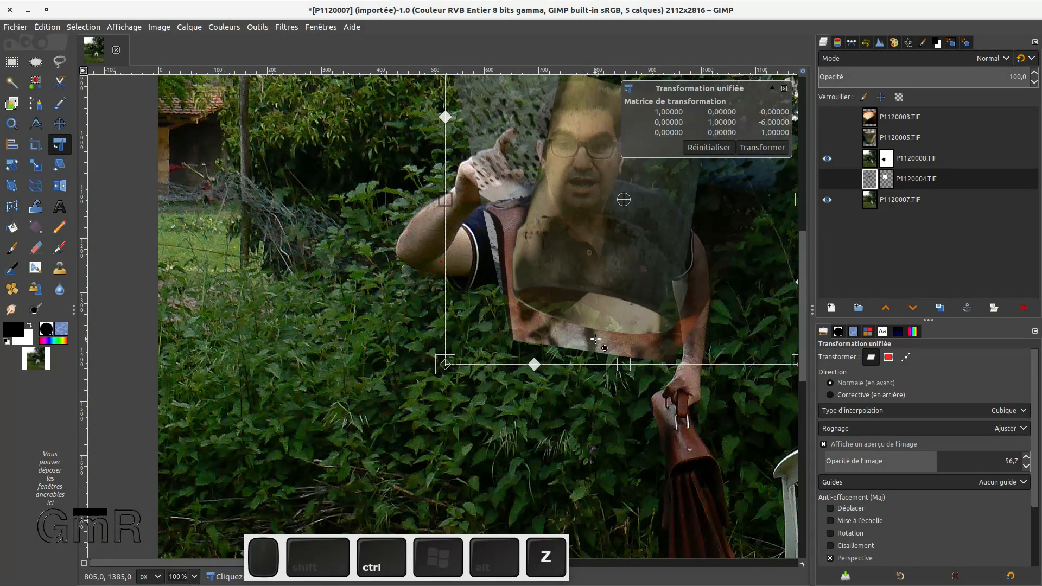
key(ctrl+z)
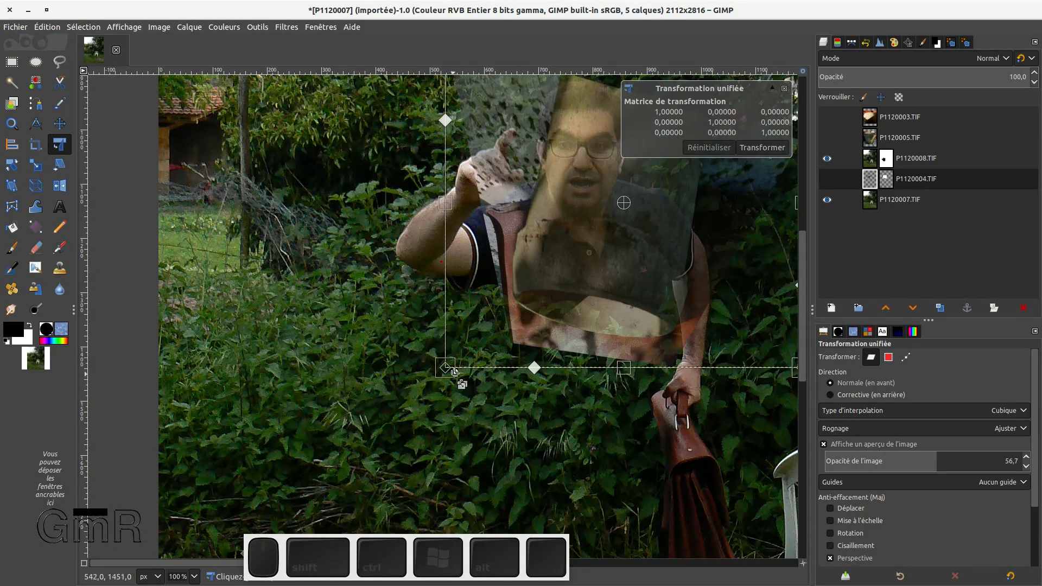
drag(444, 368, 453, 347)
click(764, 148)
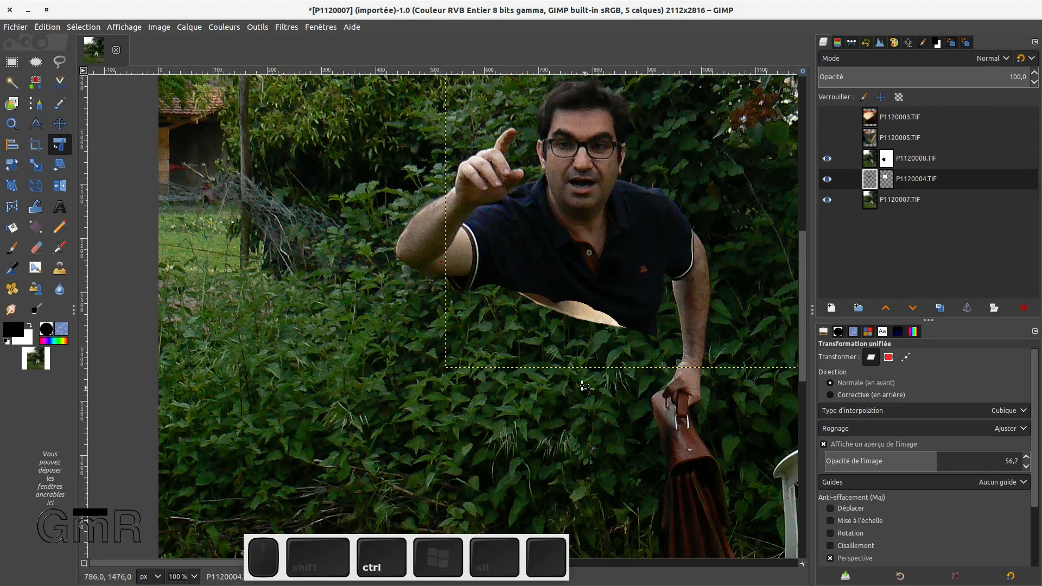
ctrl+scroll(582, 385, up, 3)
ctrl+scroll(523, 351, down, 3)
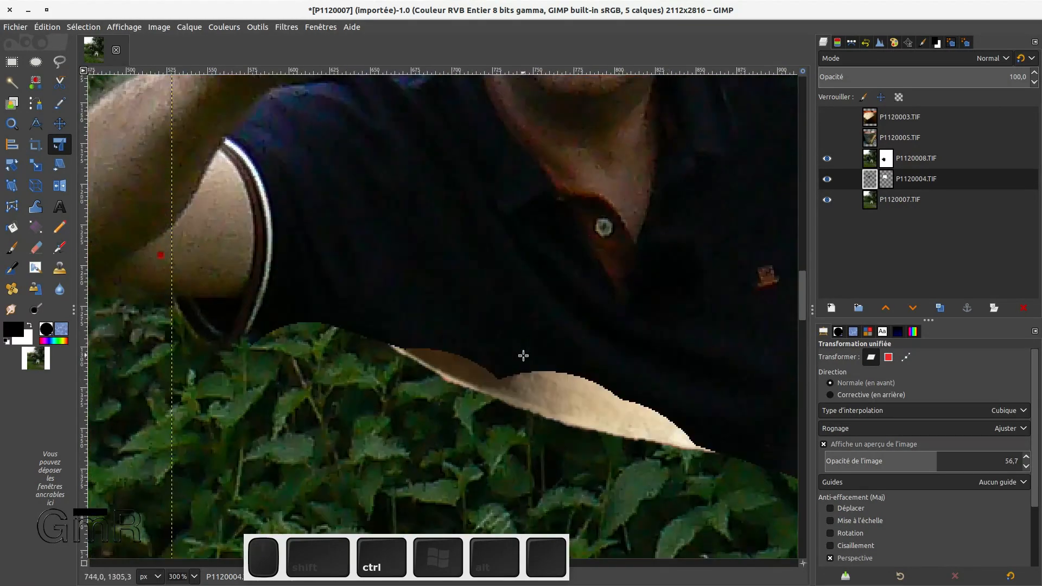
scroll(510, 351, down, 1)
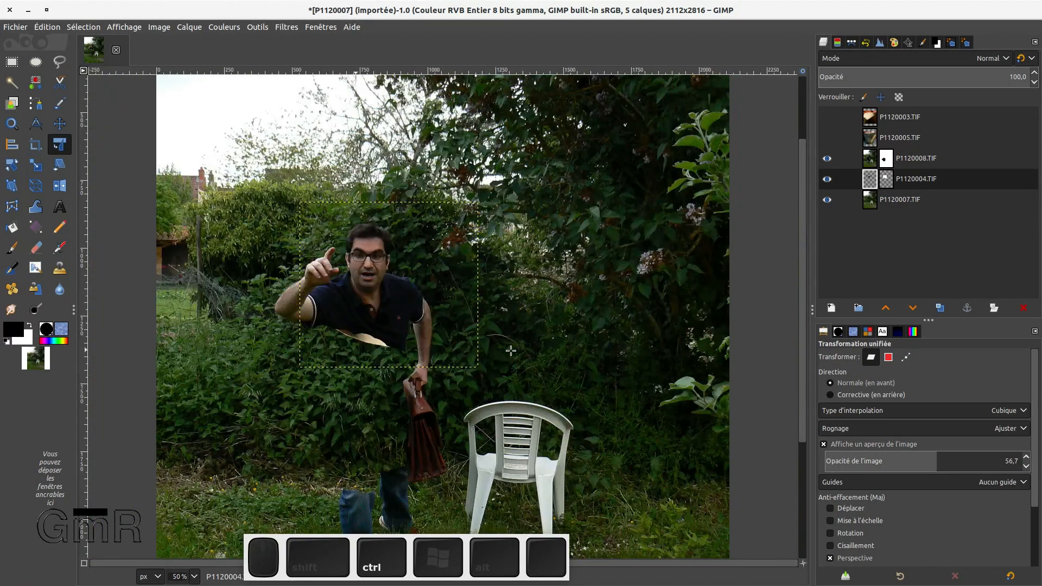
scroll(492, 374, down, 3)
ctrl+scroll(408, 398, up, 1)
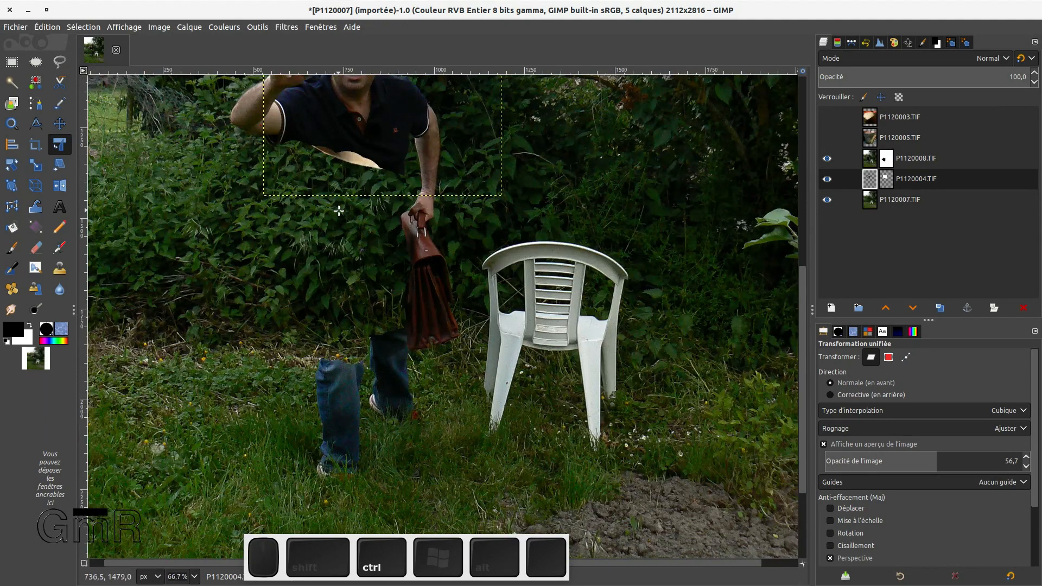
scroll(339, 211, up, 3)
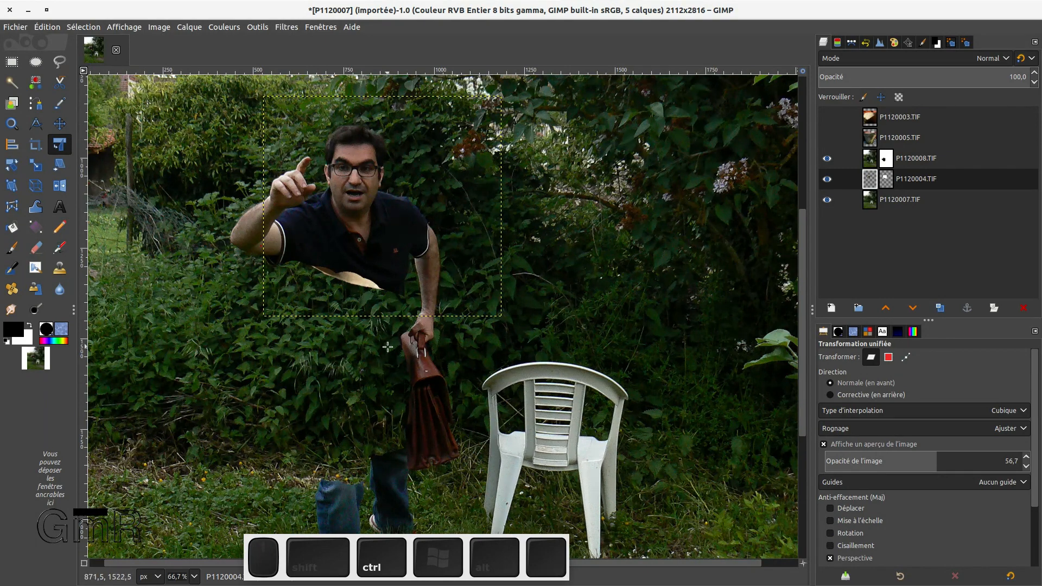
Step: Make the P1120003.TIF pot layer visible over the whole composition
ctrl+scroll(387, 346, down, 1)
click(624, 321)
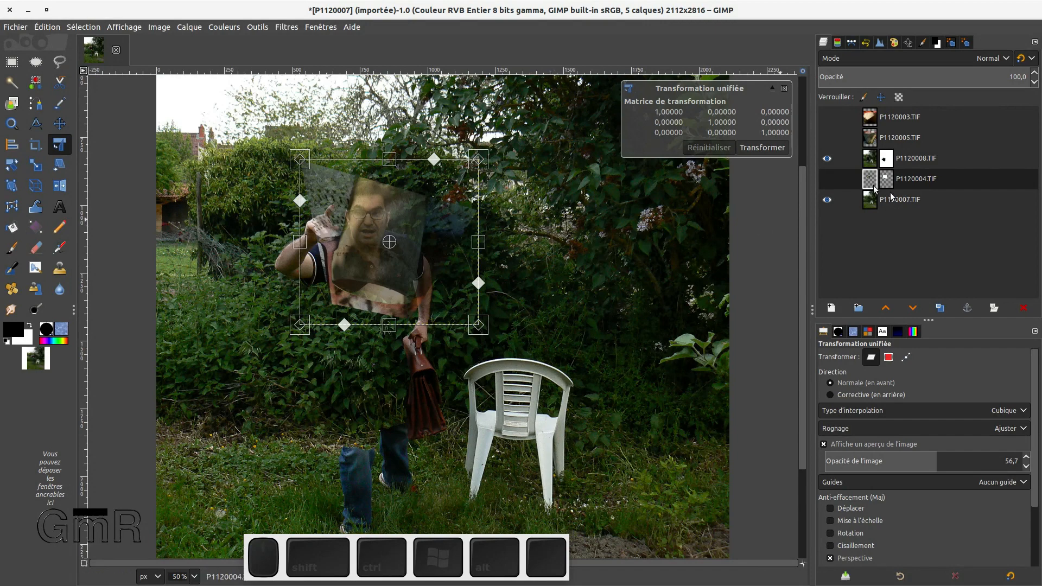
click(827, 117)
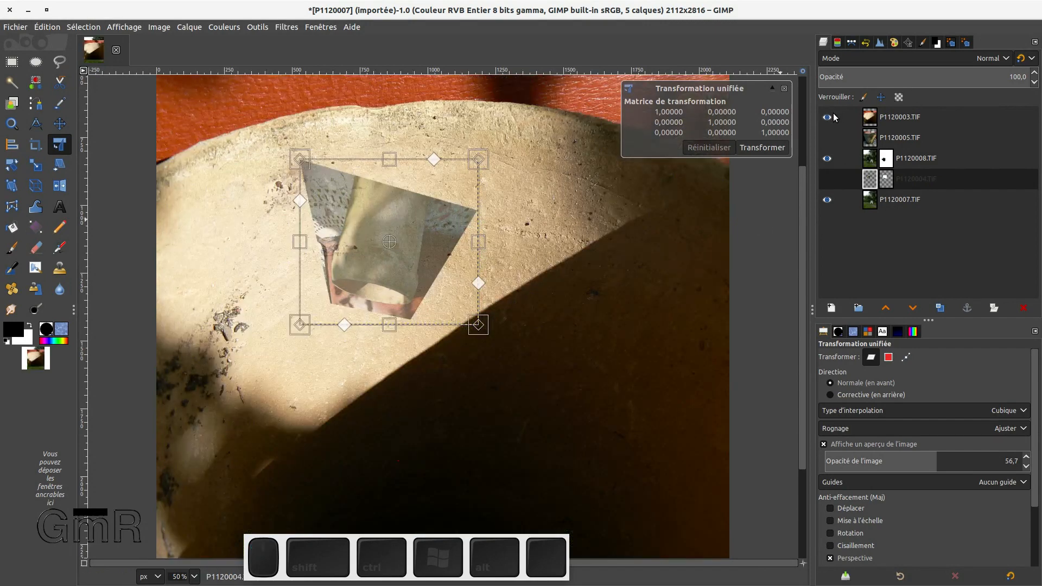
key(Escape)
key(Escape)
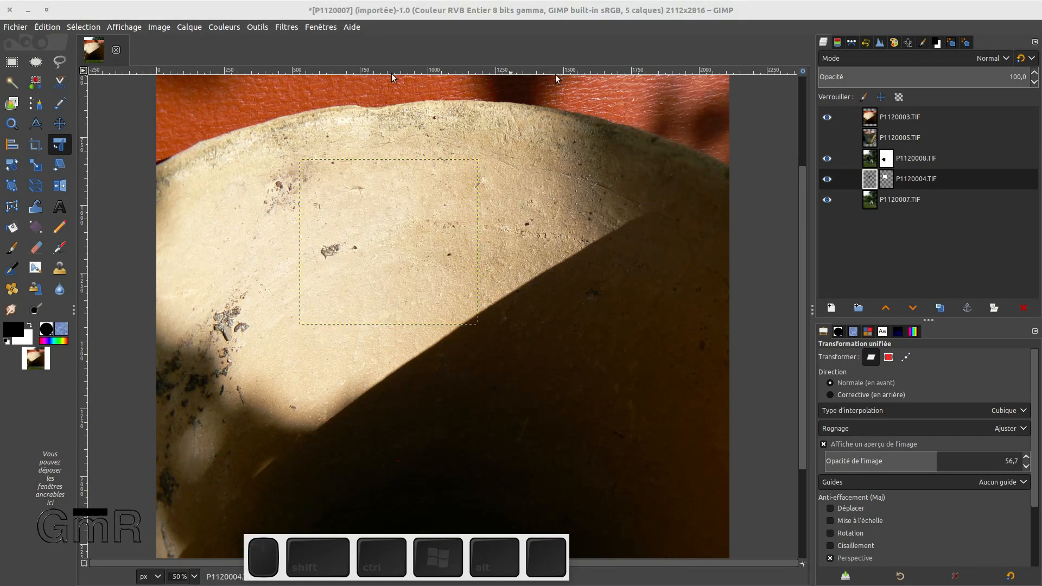
click(825, 116)
click(825, 117)
scroll(360, 223, down, 2)
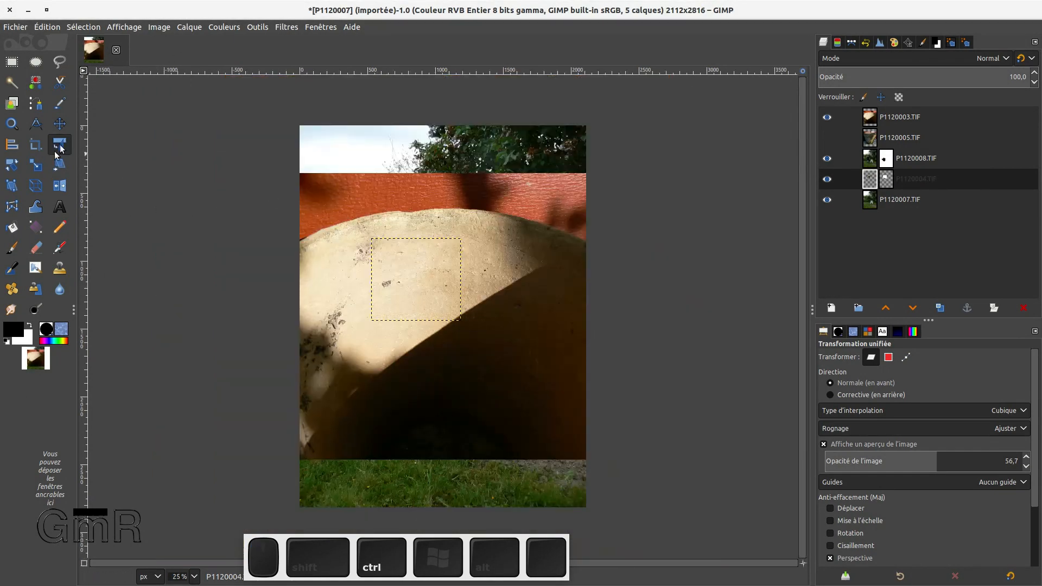
Step: Shrink the P1120003.TIF layer proportionally with the Scale tool and position it near the top of the rear trouser leg
click(34, 168)
click(316, 206)
click(776, 89)
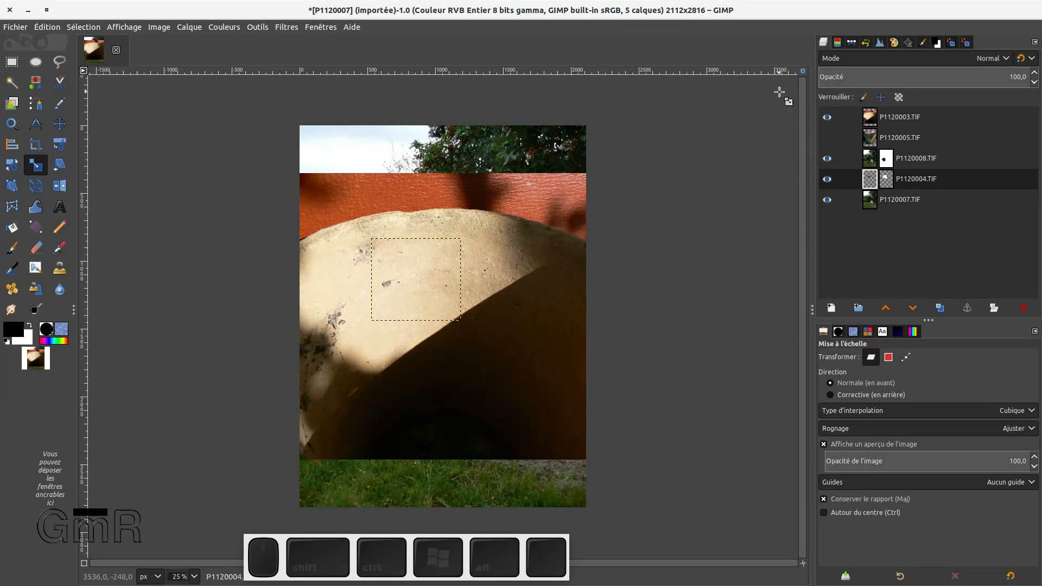
key(ctrl+shift+a)
click(497, 186)
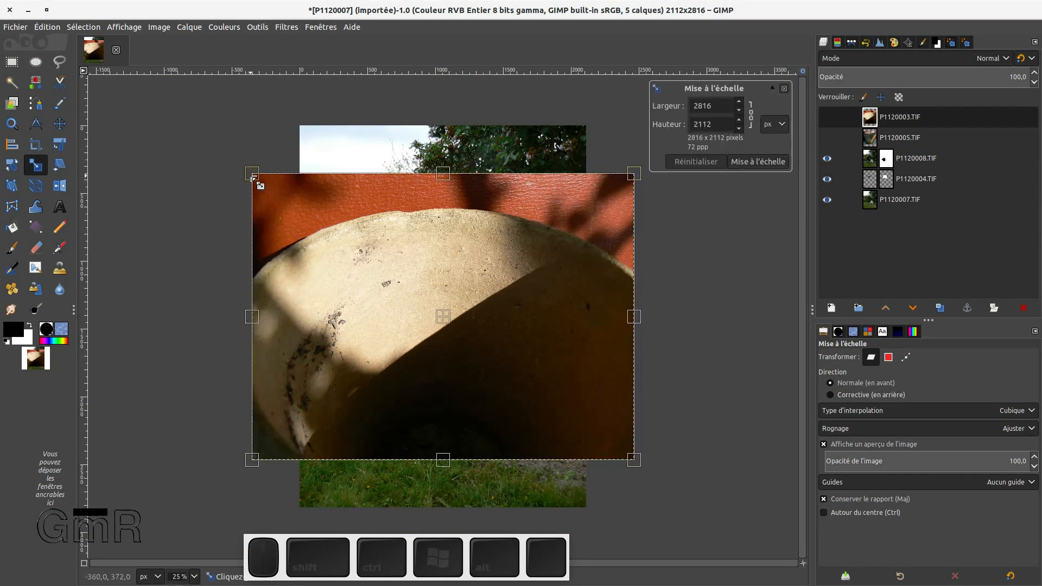
drag(253, 177, 576, 415)
drag(604, 435, 390, 363)
scroll(431, 389, up, 4)
drag(281, 441, 448, 358)
drag(475, 297, 375, 326)
Step: With the preview opacity at 38.4, unlock the proportions, fit P1120003.TIF to the rear leg opening at about 105 px wide, and apply the scaling
mouse_move(931, 461)
mouse_down()
mouse_move(908, 462)
mouse_move(921, 461)
mouse_up()
click(902, 462)
scroll(437, 402, up, 3)
mouse_move(268, 169)
mouse_down()
mouse_move(258, 194)
mouse_move(255, 154)
mouse_up()
drag(134, 154, 160, 154)
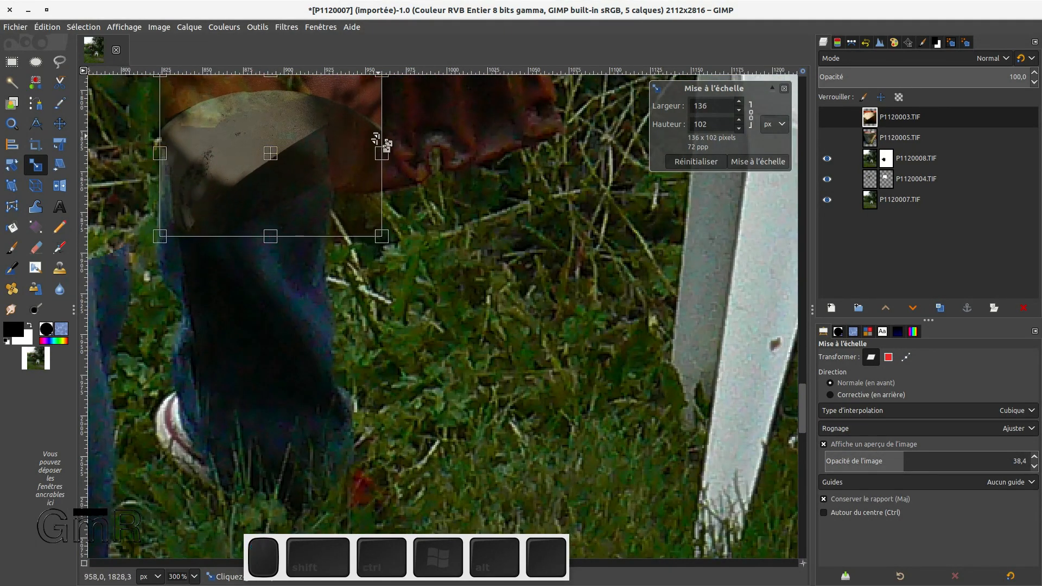
drag(376, 140, 360, 152)
drag(261, 154, 266, 156)
drag(163, 151, 171, 156)
click(751, 115)
drag(363, 152, 350, 133)
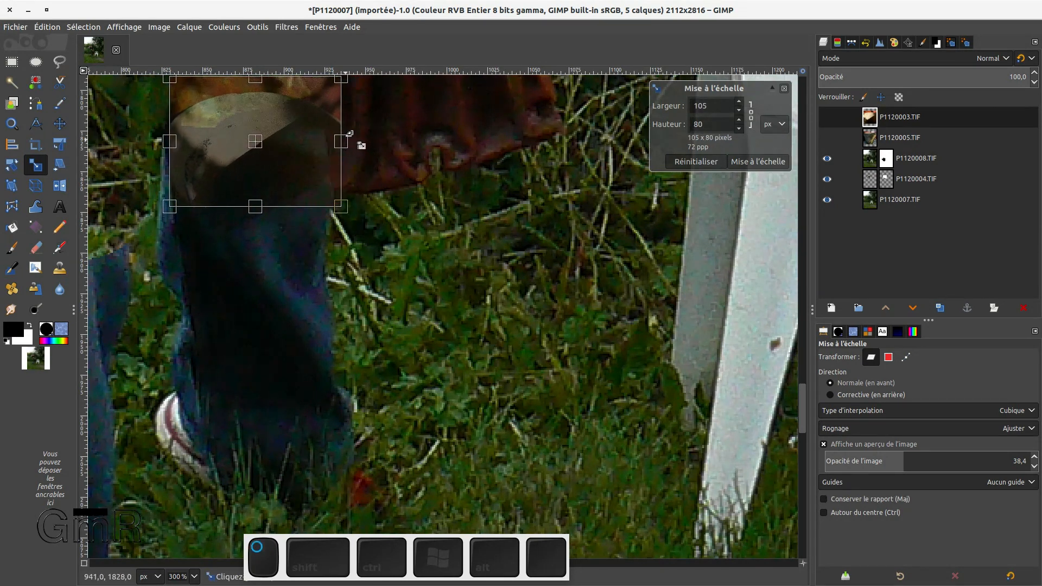
scroll(284, 142, up, 5)
click(739, 161)
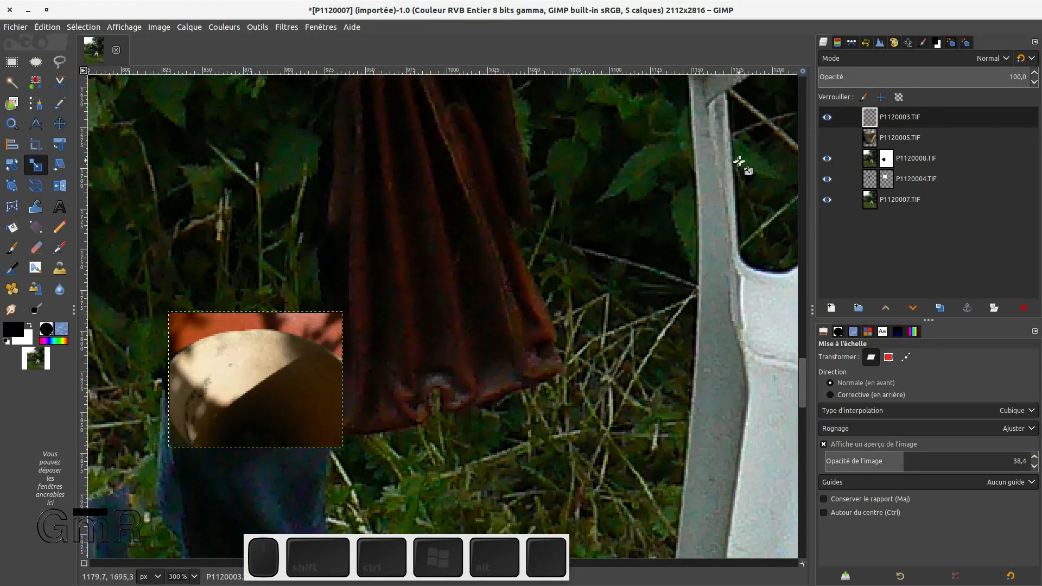
Step: Move P1120003.TIF directly below P1120008.TIF in the layer stack and shift it slightly to line its rim up with the rear leg
click(913, 307)
click(912, 308)
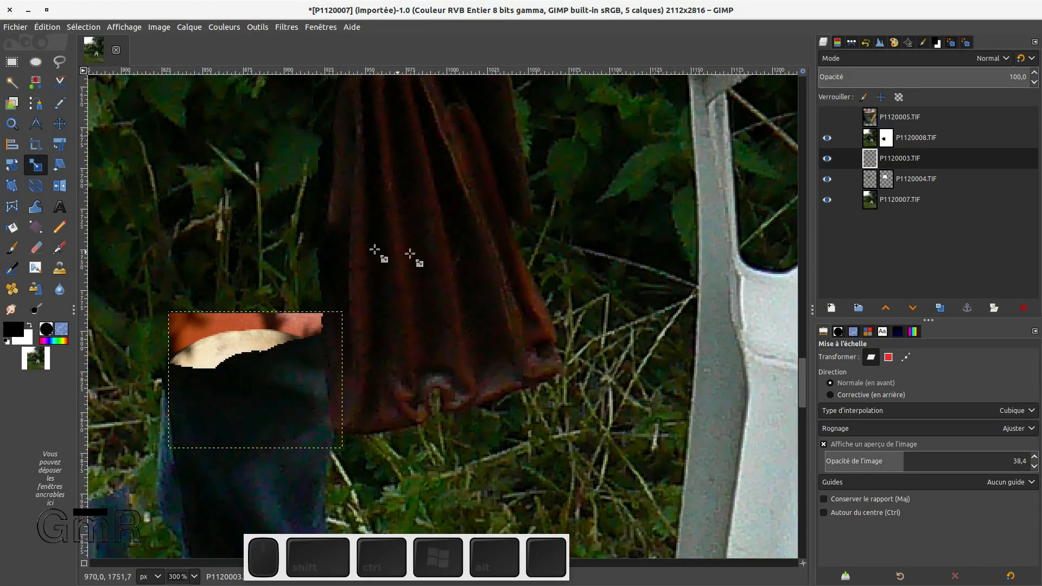
key(m)
drag(164, 292, 172, 280)
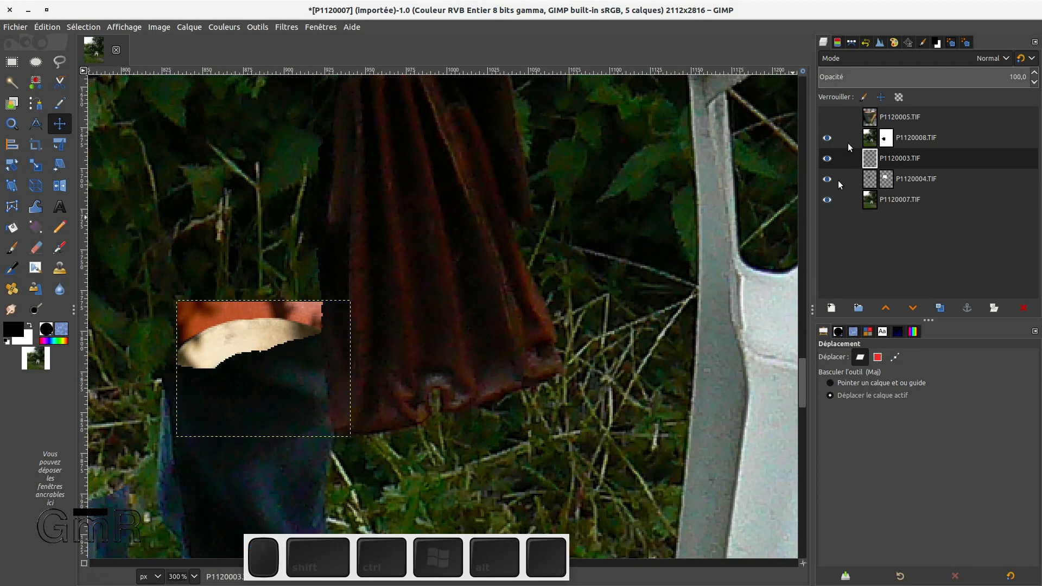
Step: Add a layer mask to P1120003.TIF and mask out the red surface above the pot's rim with the Pencil tool in black
click(994, 308)
click(1011, 411)
key(n)
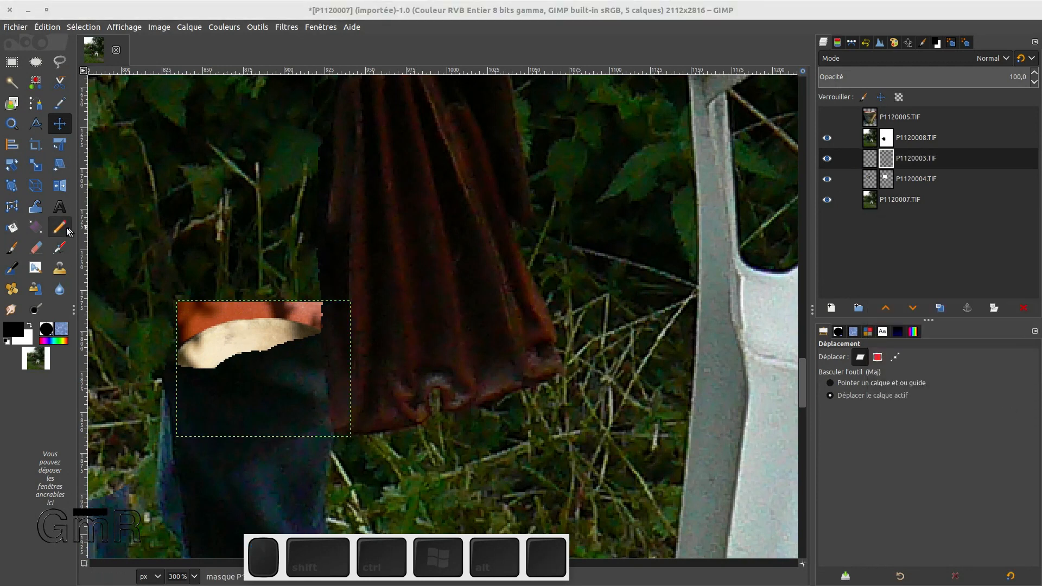
mouse_move(166, 289)
mouse_down()
mouse_move(184, 271)
mouse_move(250, 260)
mouse_move(344, 264)
mouse_move(346, 279)
mouse_move(281, 260)
mouse_up()
click(278, 262)
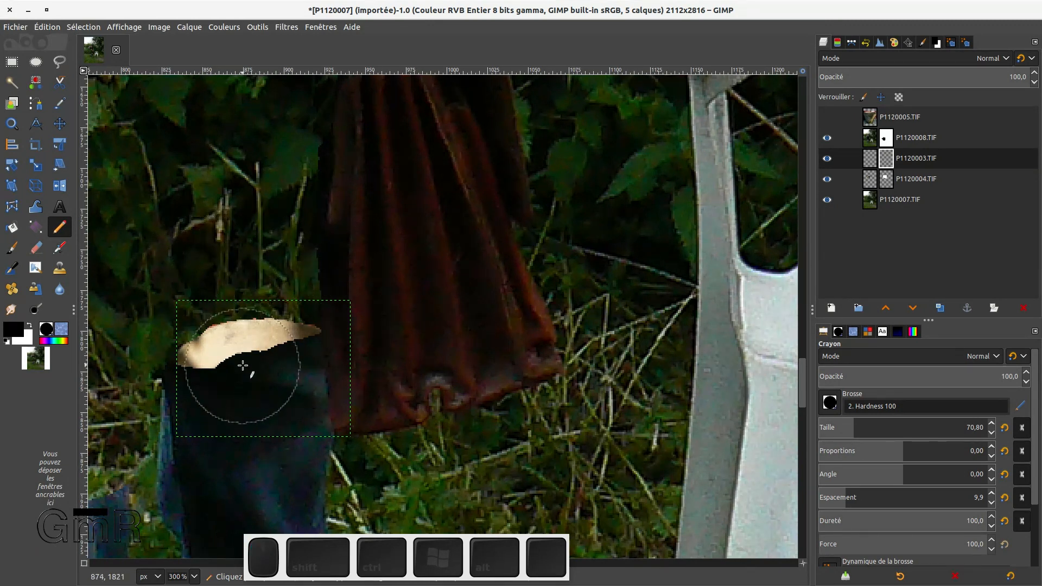
key(x)
Step: Select the P1120005.TIF pot layer and make it visible
scroll(395, 384, down, 4)
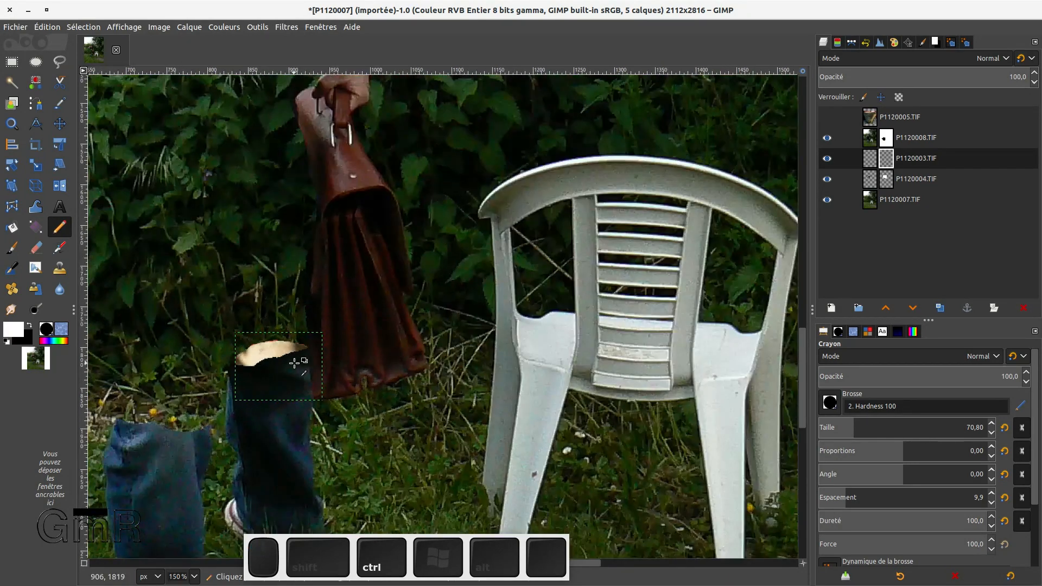
ctrl+click(869, 119)
click(827, 117)
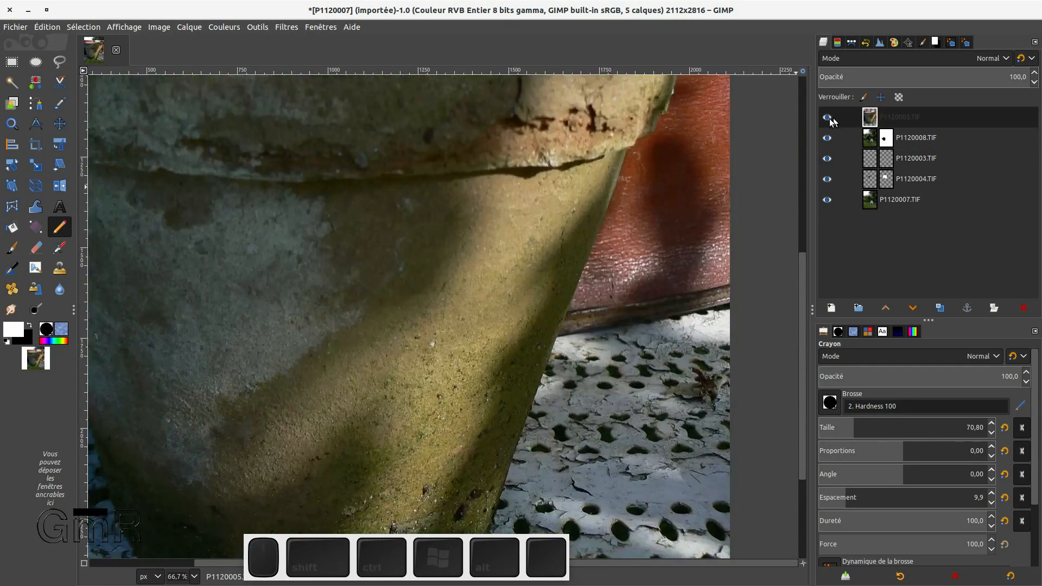
scroll(662, 187, down, 3)
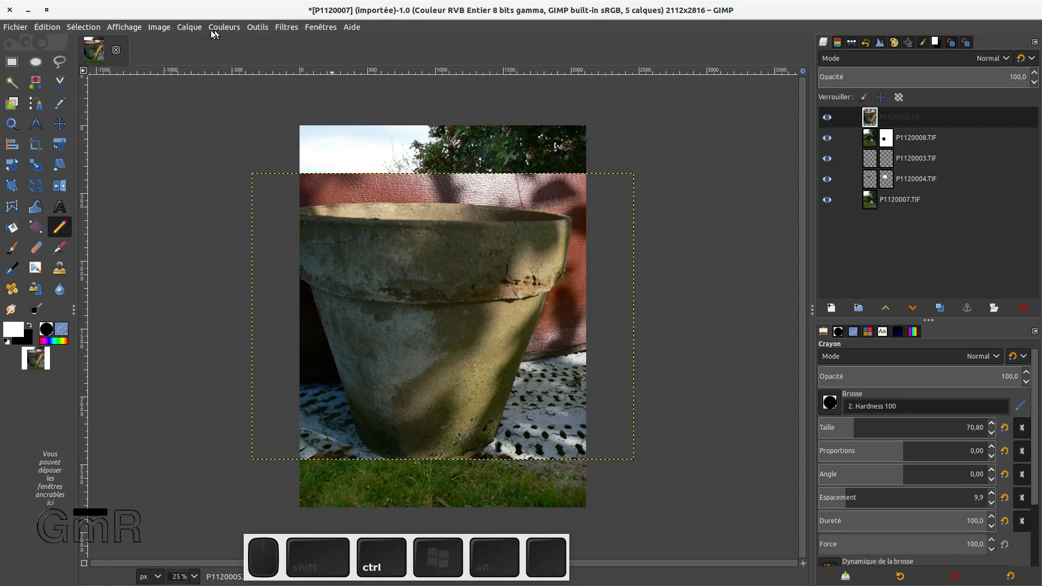
click(12, 165)
click(369, 286)
drag(562, 406, 579, 428)
key(Escape)
Step: Scale the P1120005.TIF layer to about 275 × 463 px over the front trouser leg and apply the scaling
click(32, 166)
click(257, 182)
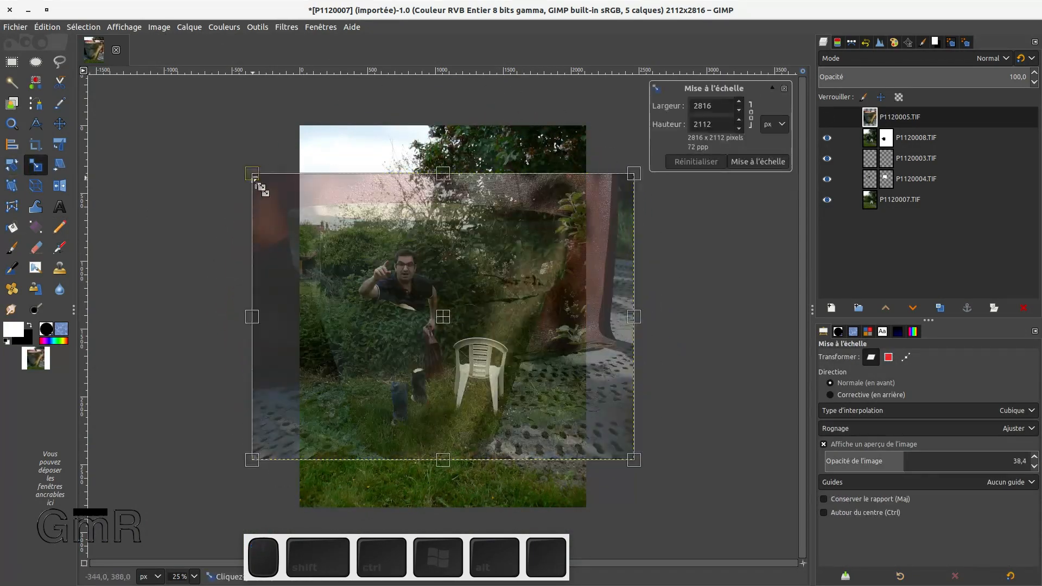
drag(257, 182, 394, 401)
scroll(393, 401, up, 5)
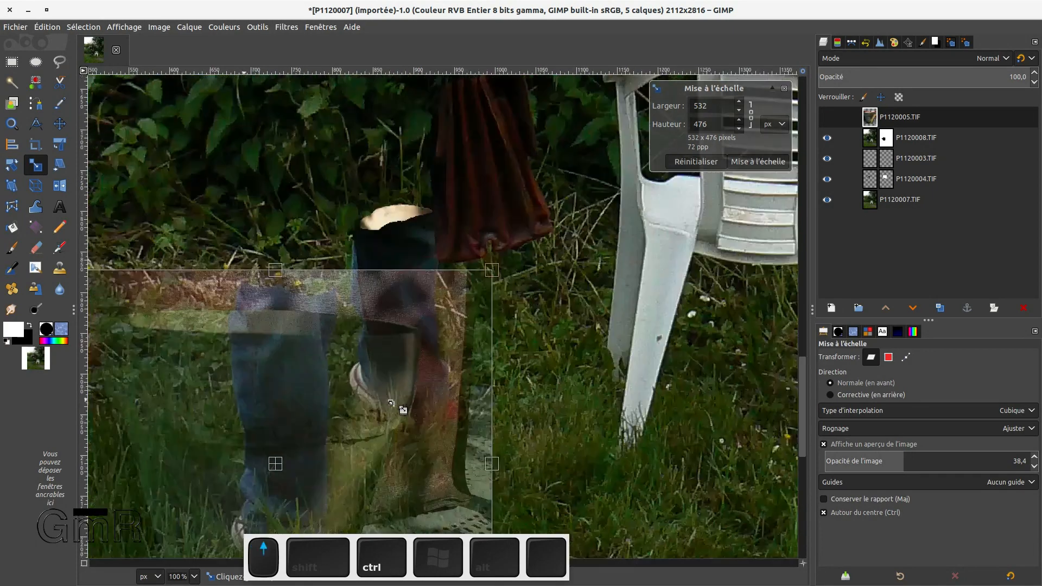
drag(277, 462, 292, 445)
drag(510, 249, 315, 252)
mouse_move(199, 434)
mouse_down()
mouse_move(227, 436)
mouse_move(187, 443)
mouse_up()
drag(186, 449, 297, 438)
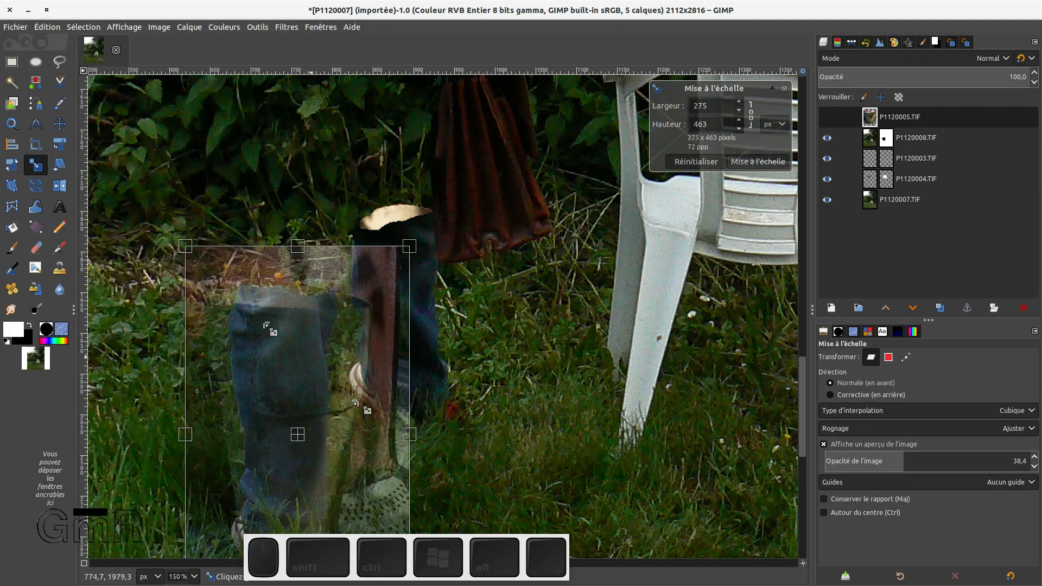
click(758, 161)
Step: Move P1120005.TIF directly above P1120007.TIF in the layer stack and nudge it slightly upward behind the front leg opening
click(912, 308)
click(912, 308)
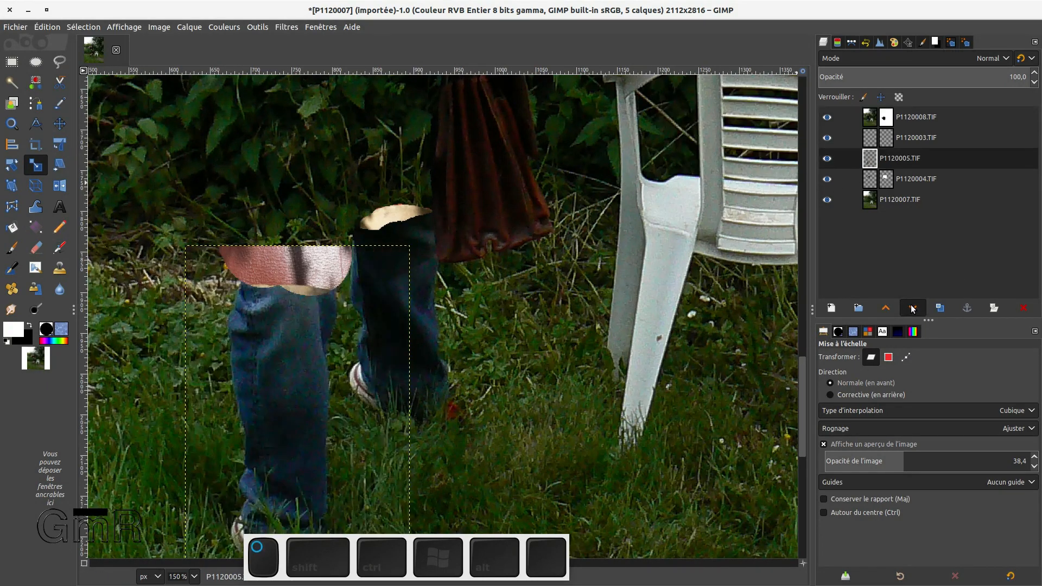
click(912, 308)
click(60, 124)
mouse_move(276, 321)
mouse_down()
mouse_move(285, 326)
mouse_move(278, 317)
mouse_up()
Step: Add a white (full opacity) layer mask to P1120005.TIF and mask out the red surface above the pot's rim with a black pencil
click(996, 310)
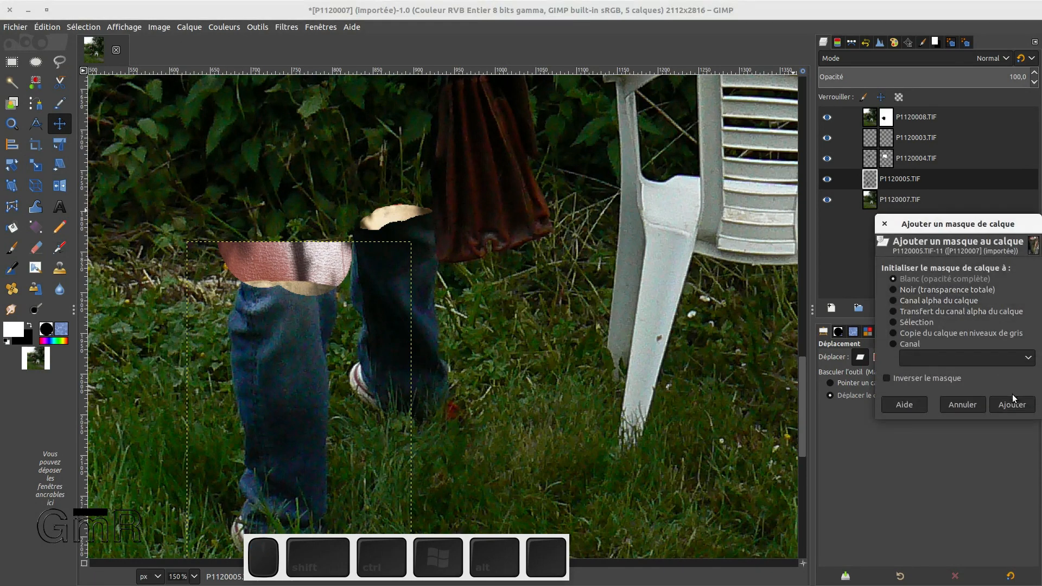
click(1014, 404)
click(11, 247)
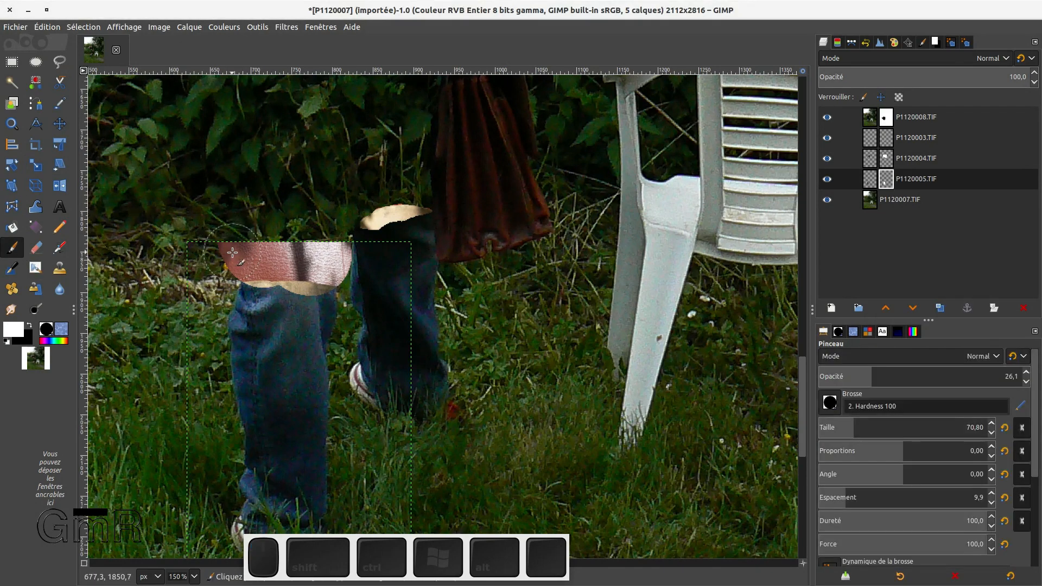
key(x)
key(n)
mouse_move(232, 253)
mouse_down()
mouse_move(256, 263)
mouse_move(271, 248)
mouse_move(354, 263)
mouse_move(278, 253)
mouse_up()
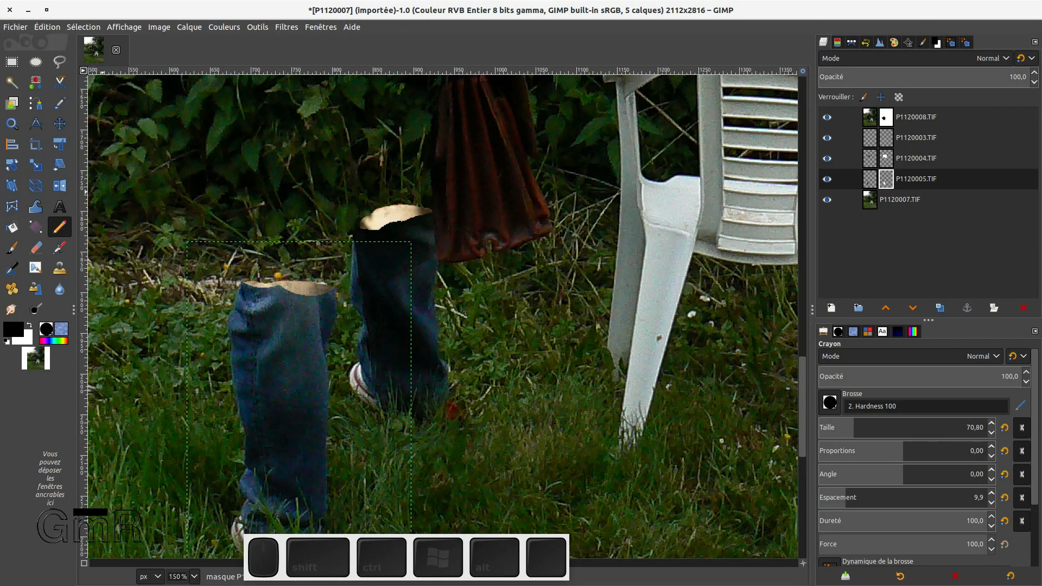
Step: Save the image as tuto.xcf in the Gimp devenir une statue folder
key(ctrl+s)
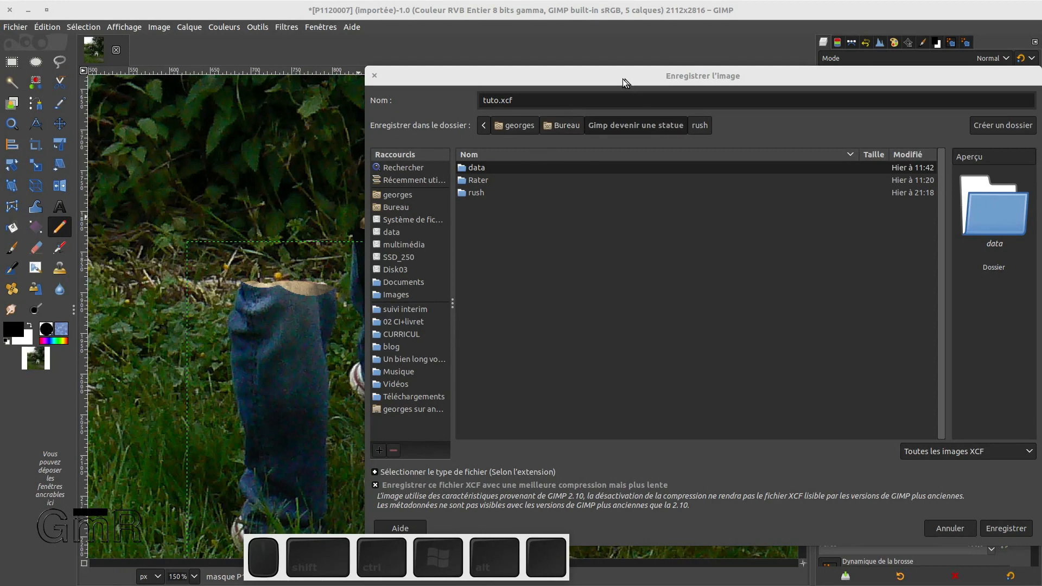
drag(623, 79, 431, 56)
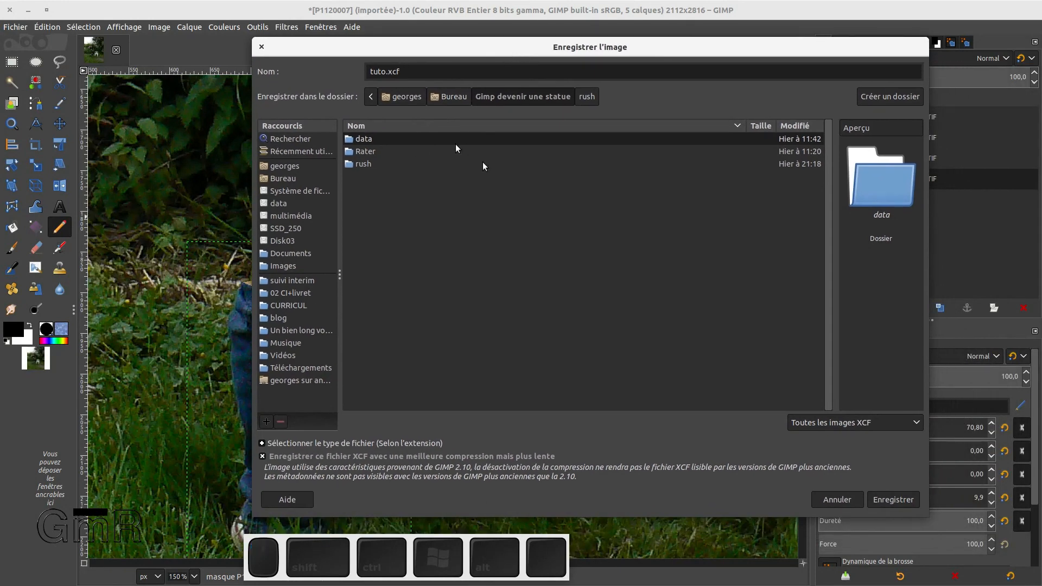
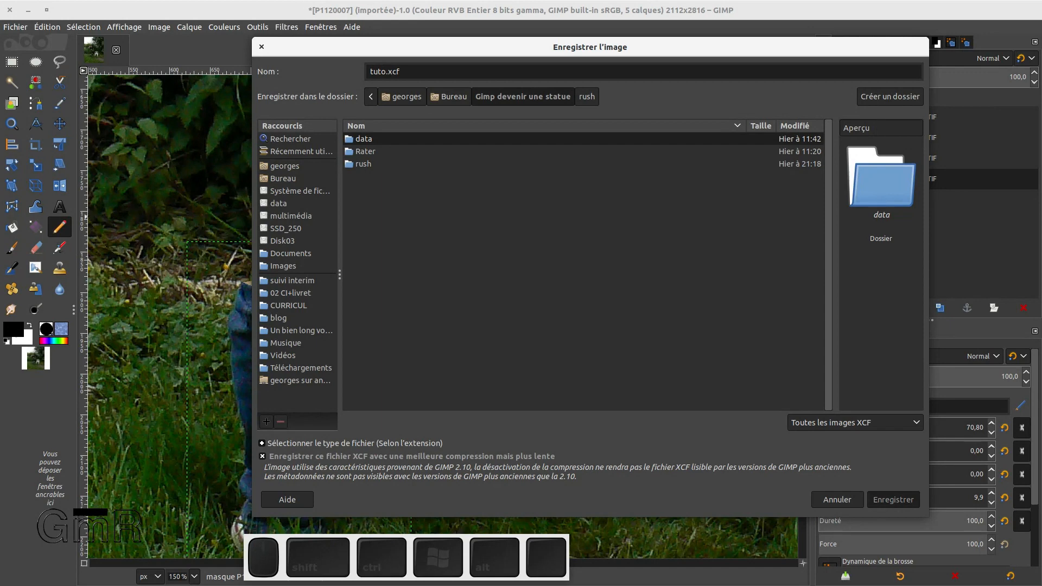
click(893, 499)
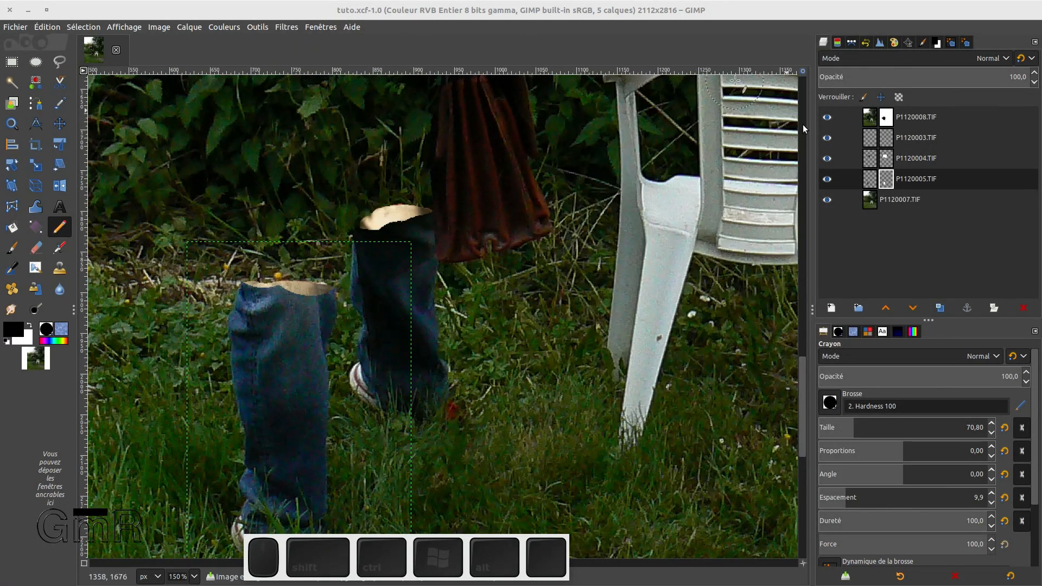
Step: On the P1120008.TIF layer mask, cut the shirt's lower edge into a smooth curve with a black pencil of size 355.23
click(872, 202)
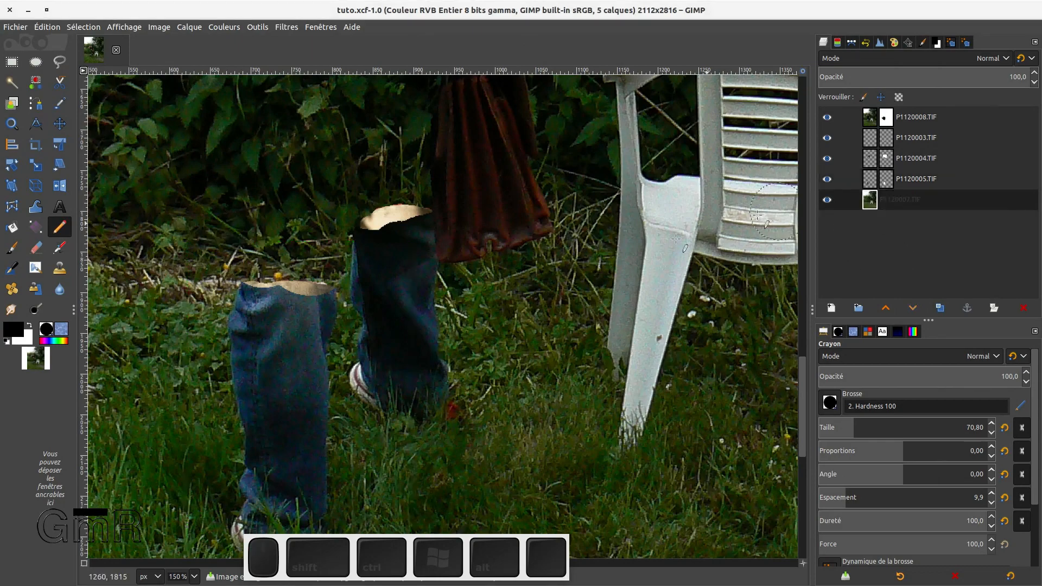
ctrl+scroll(356, 292, down, 1)
ctrl+scroll(357, 292, down, 1)
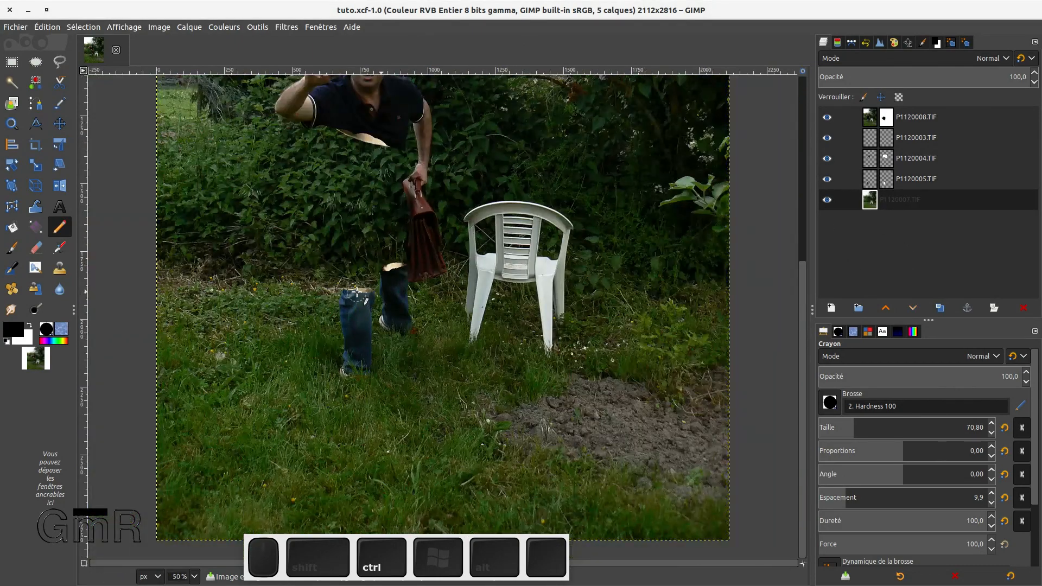
ctrl+scroll(357, 292, down, 1)
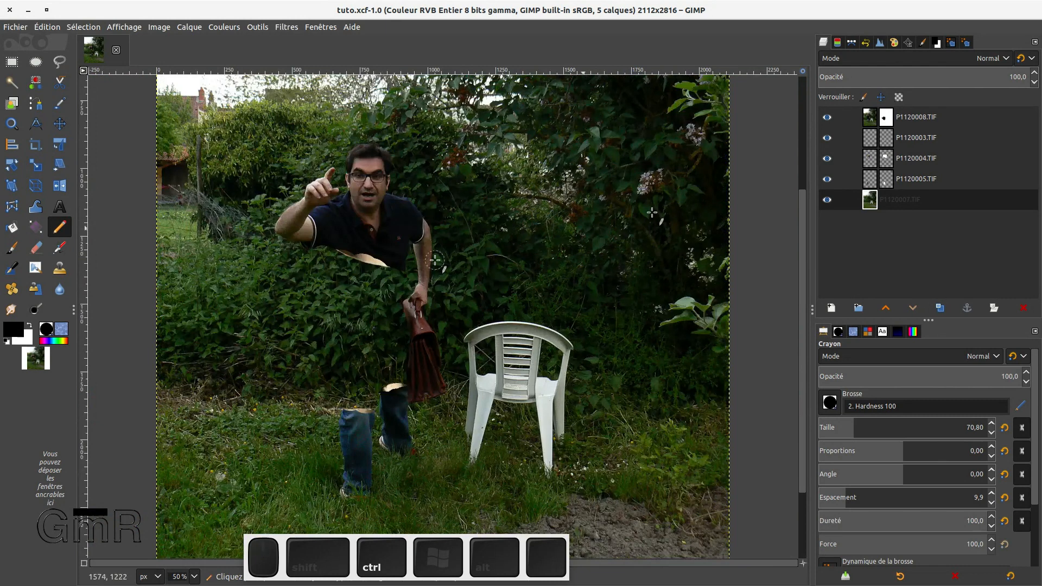
click(885, 122)
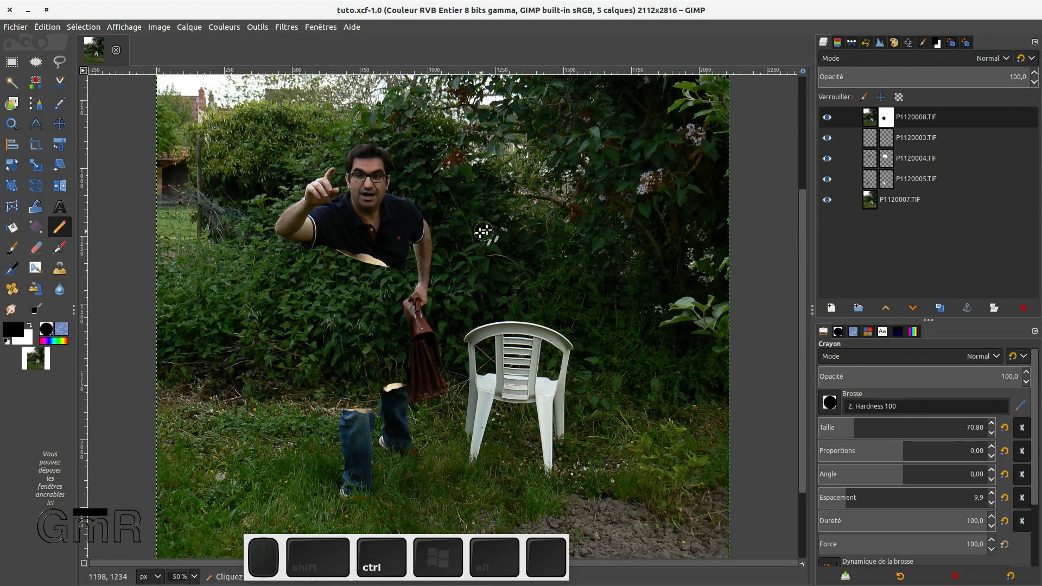
ctrl+scroll(354, 276, up, 1)
ctrl+scroll(355, 277, up, 2)
mouse_move(336, 242)
mouse_down()
mouse_move(349, 232)
mouse_move(328, 232)
mouse_move(460, 265)
mouse_up()
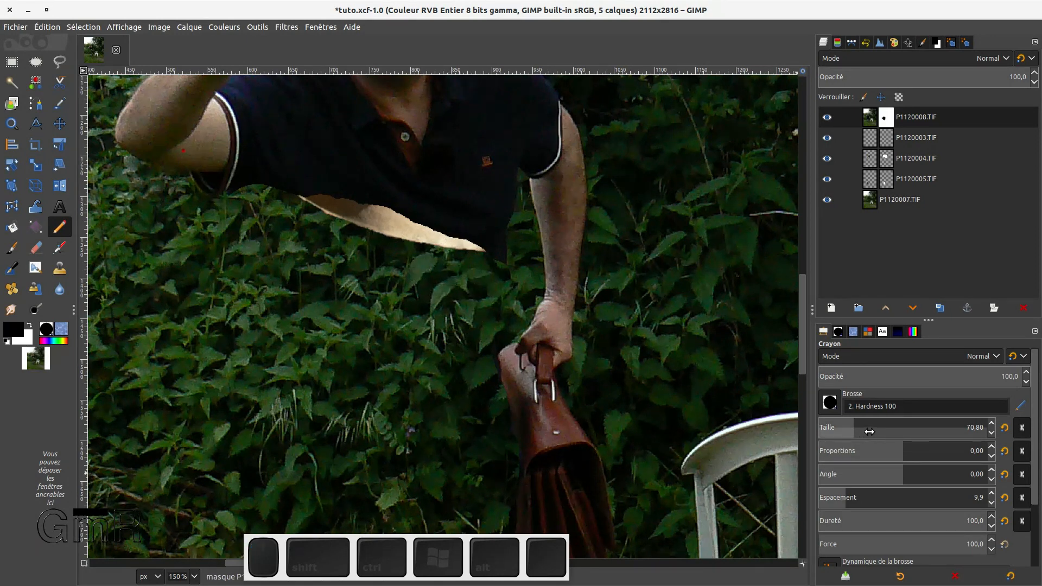
click(910, 428)
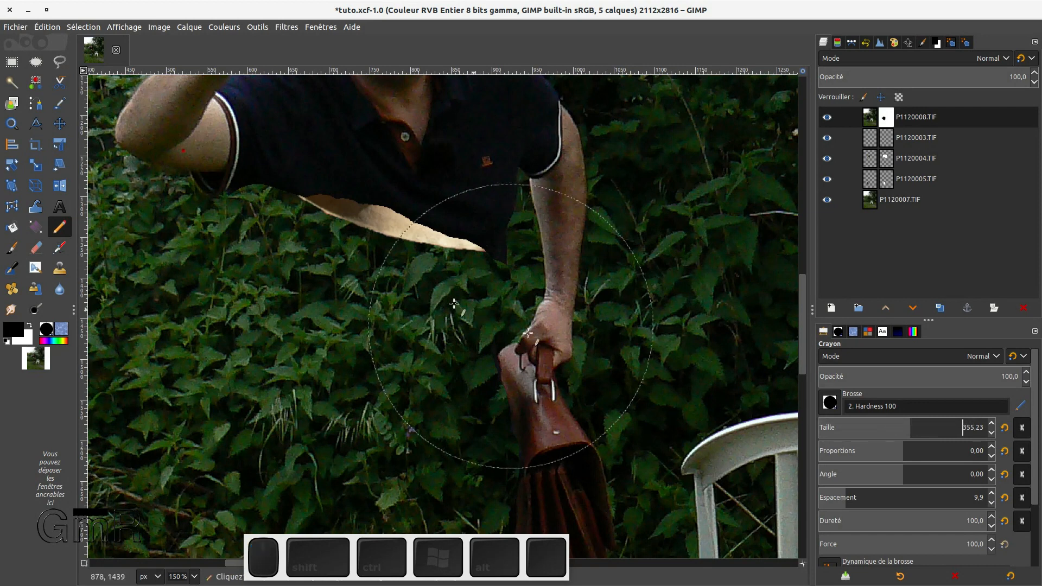
click(357, 327)
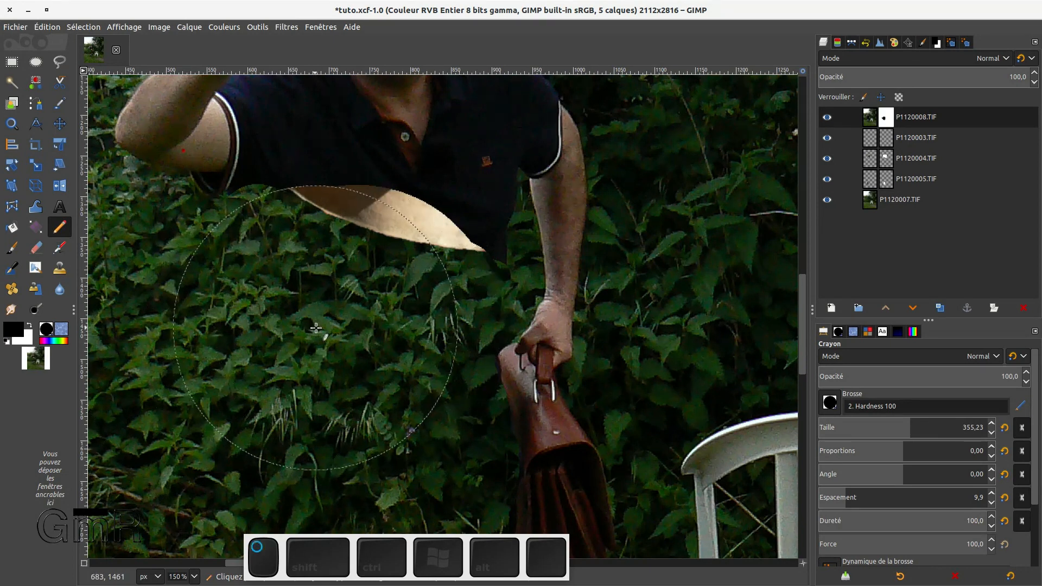
drag(315, 327, 335, 325)
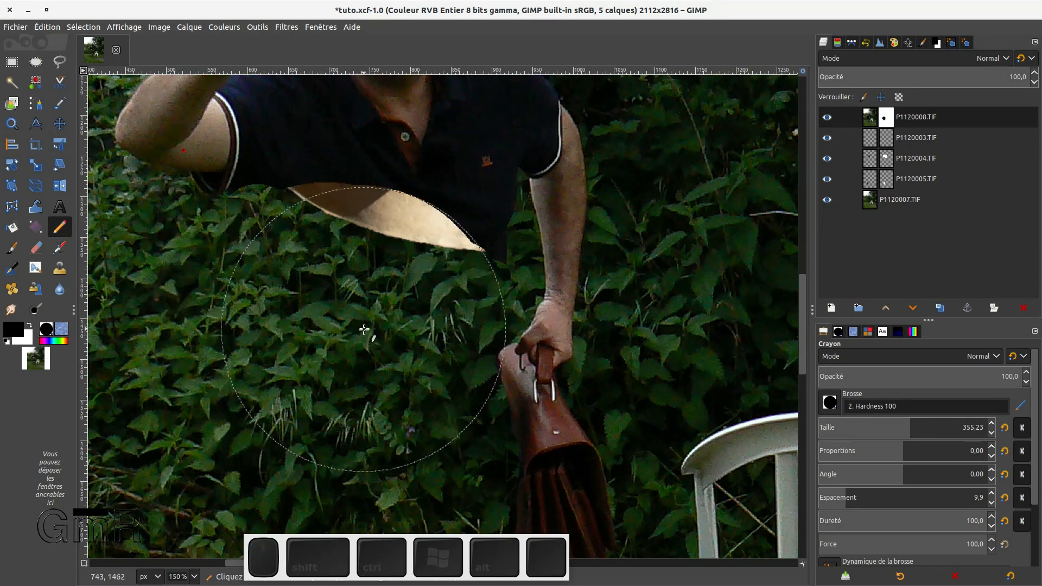
Step: Compare the whole composite with the P1120008.TIF layer hidden and shown
scroll(259, 348, down, 2)
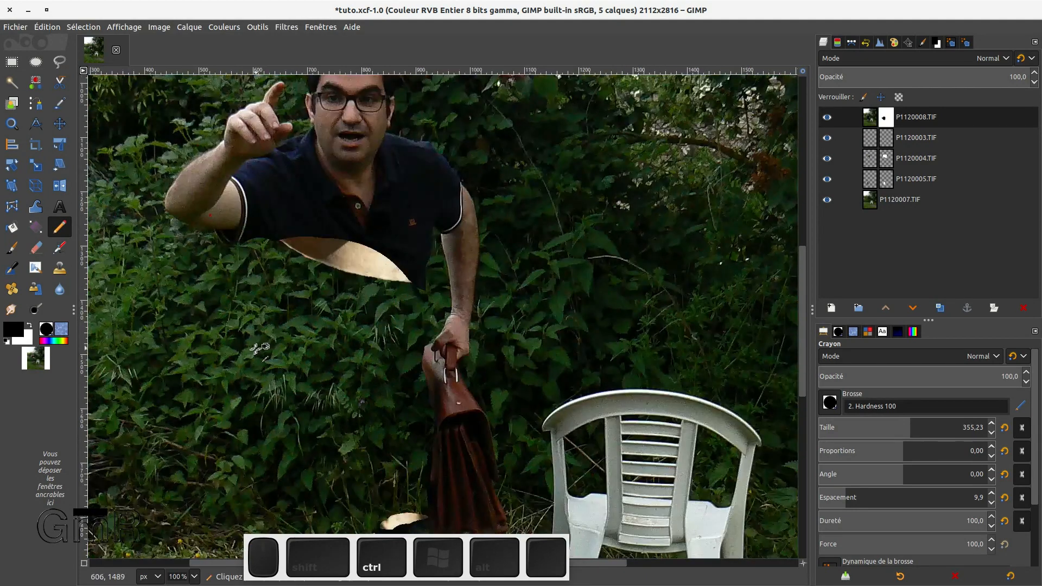
scroll(259, 348, down, 2)
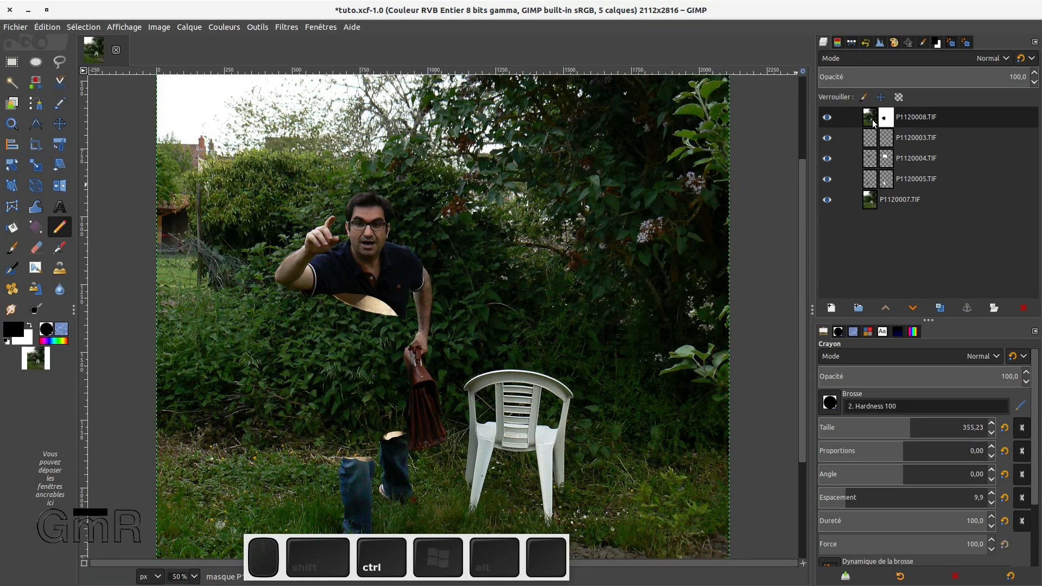
click(826, 116)
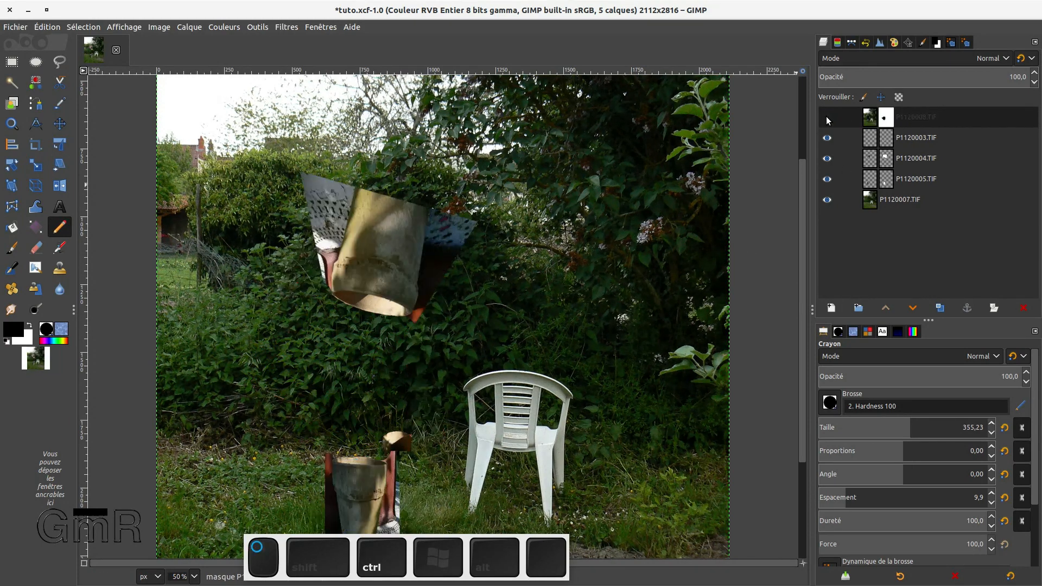
click(826, 116)
click(826, 116)
click(826, 117)
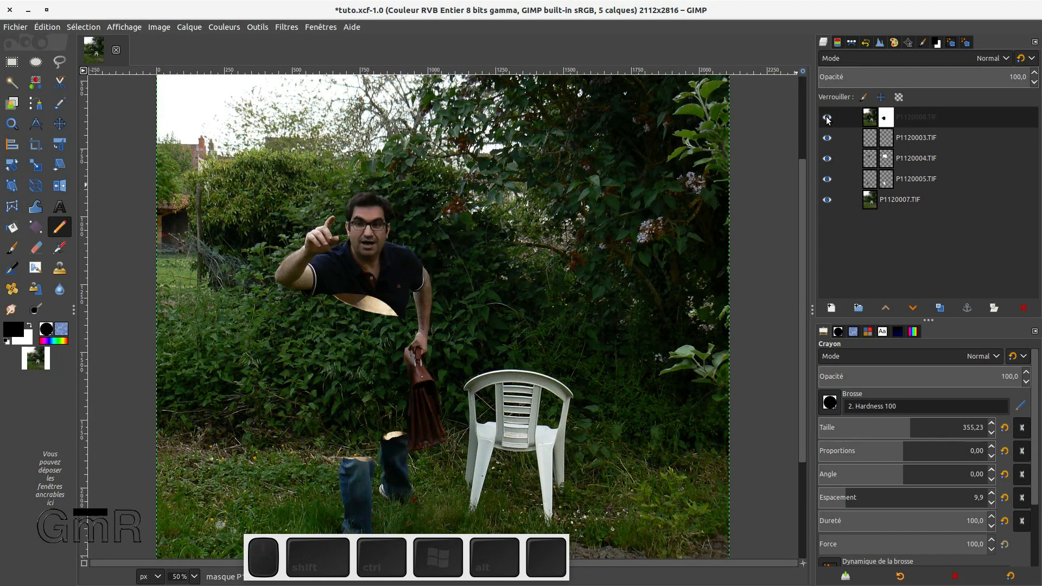
click(827, 117)
click(827, 117)
Step: Apply the layer mask of P1120008.TIF permanently to the layer
click(870, 117)
right_click(869, 116)
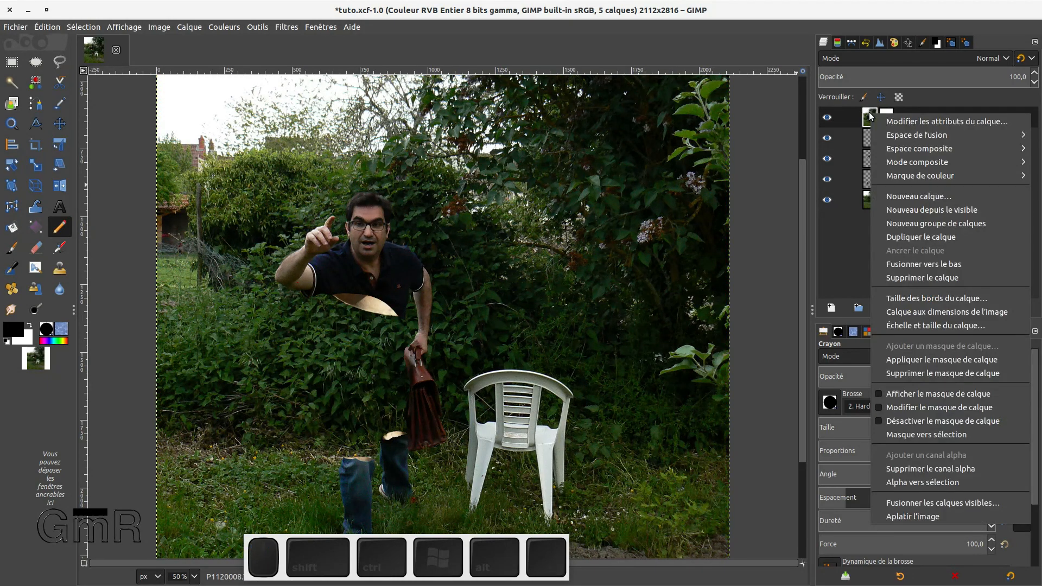
click(913, 360)
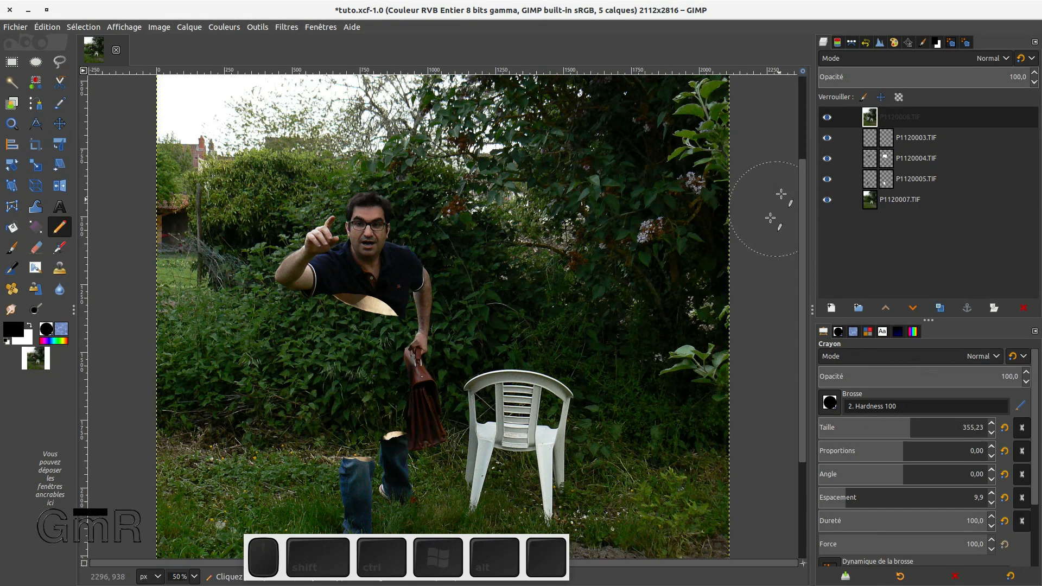
Step: Check each layer's contribution by hiding and showing P1120008.TIF, P1120003.TIF, P1120004.TIF, P1120005.TIF and P1120007.TIF in turn
click(827, 117)
click(827, 117)
click(827, 138)
click(827, 138)
click(827, 138)
click(827, 137)
click(827, 138)
click(827, 159)
click(827, 158)
click(827, 159)
click(827, 159)
click(825, 182)
click(826, 182)
click(827, 200)
click(827, 200)
click(826, 200)
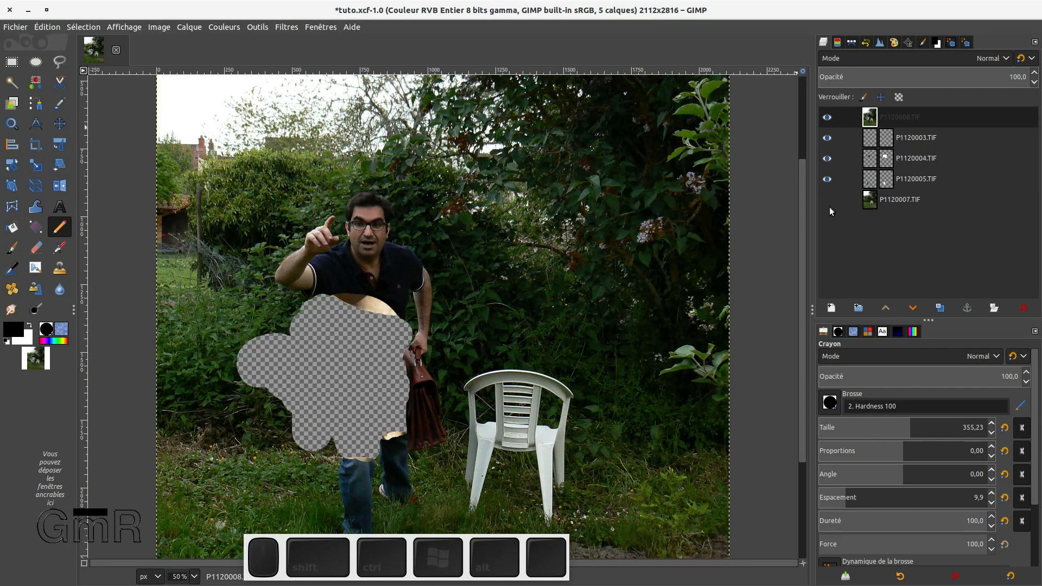
click(828, 204)
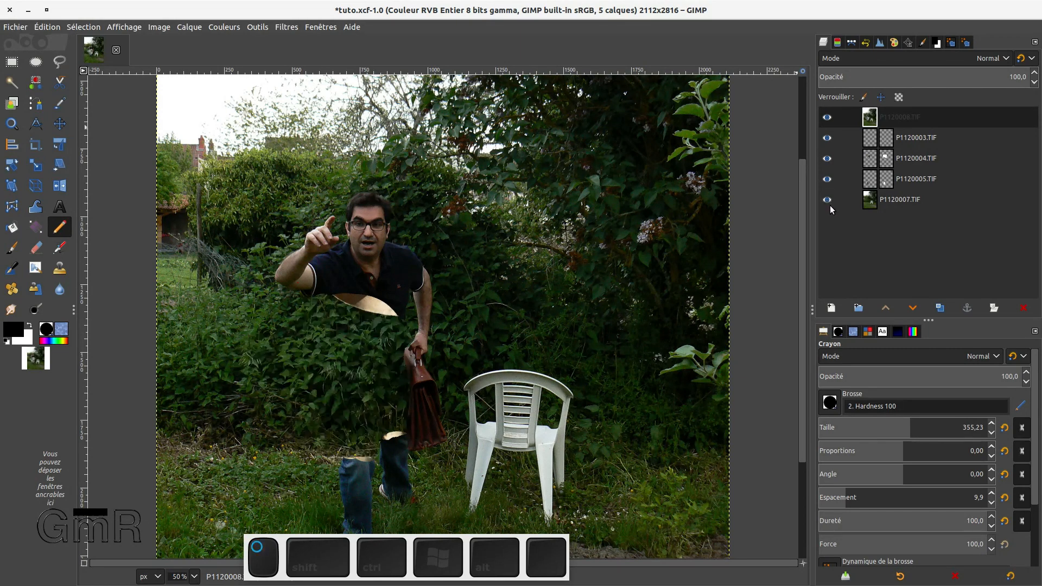
Step: Merge P1120003.TIF down into P1120004.TIF, and merge that result down into P1120005.TIF
click(870, 142)
right_click(869, 142)
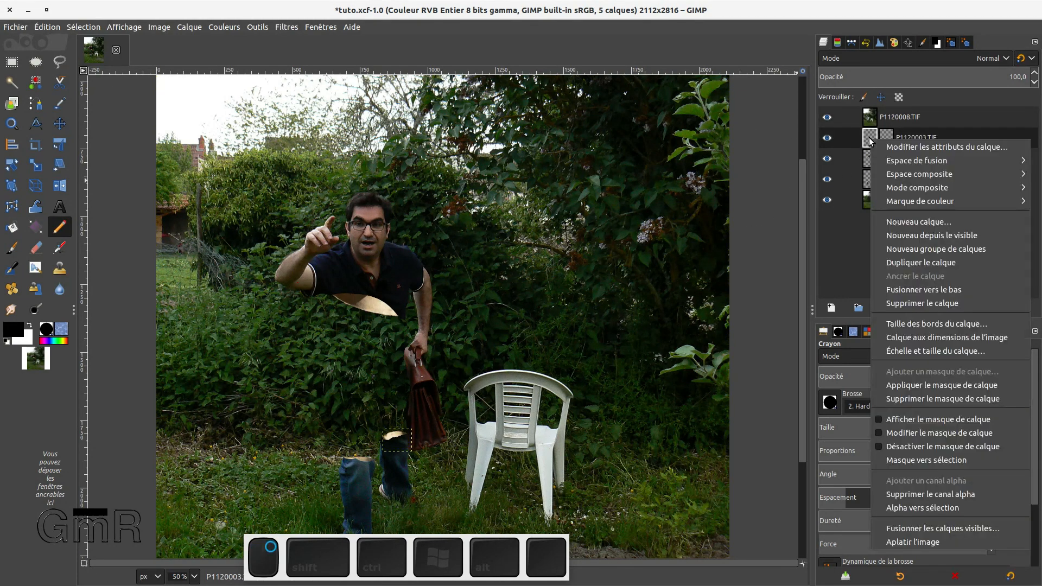
mouse_move(927, 175)
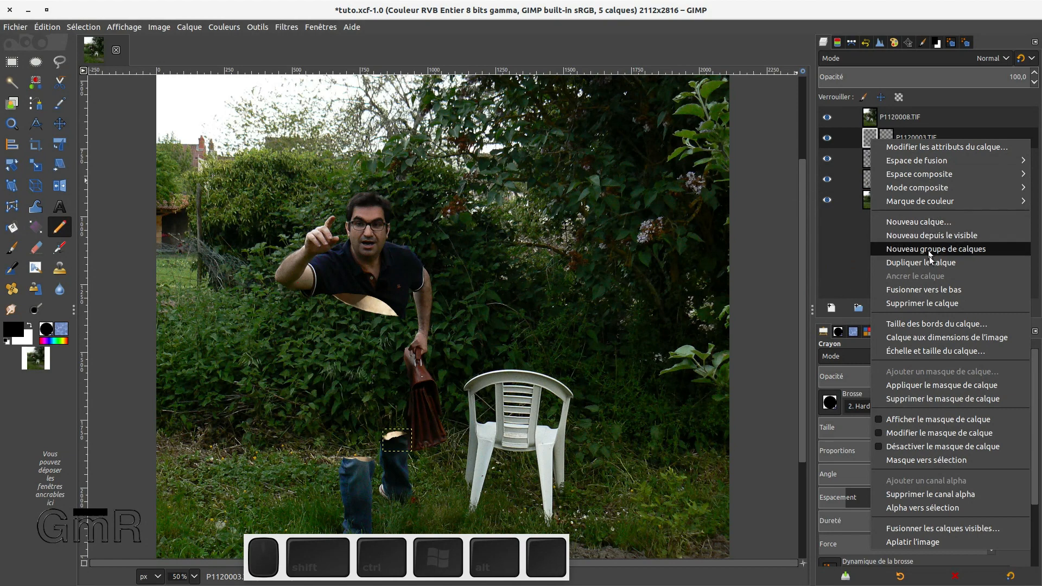
click(937, 294)
right_click(894, 137)
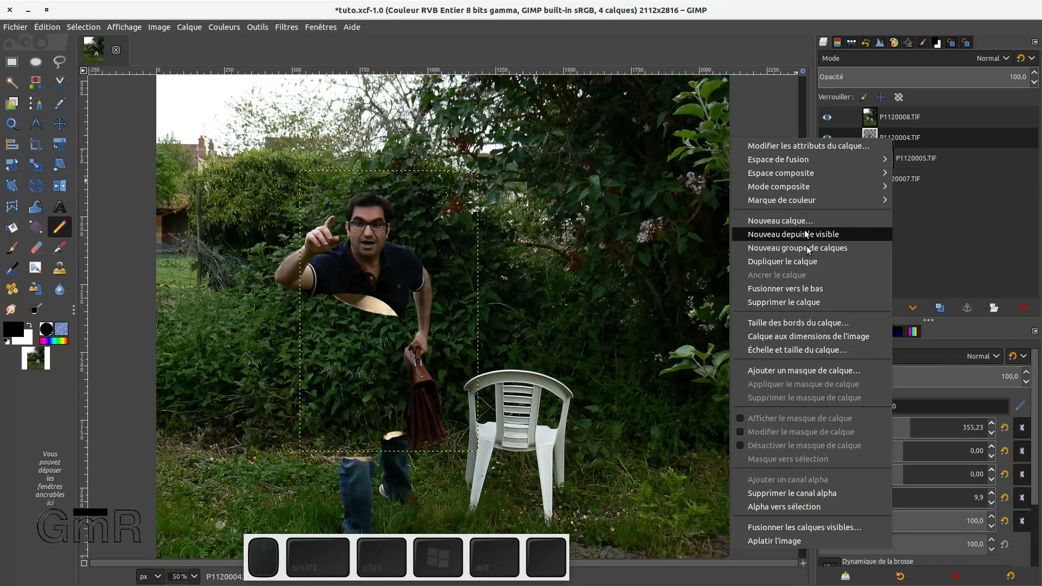
click(806, 290)
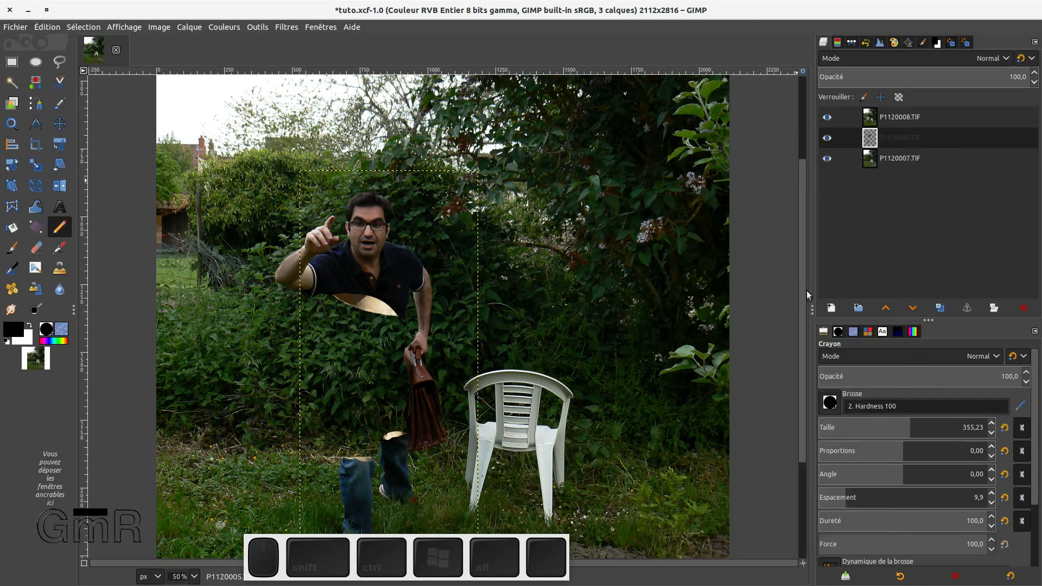
right_click(875, 141)
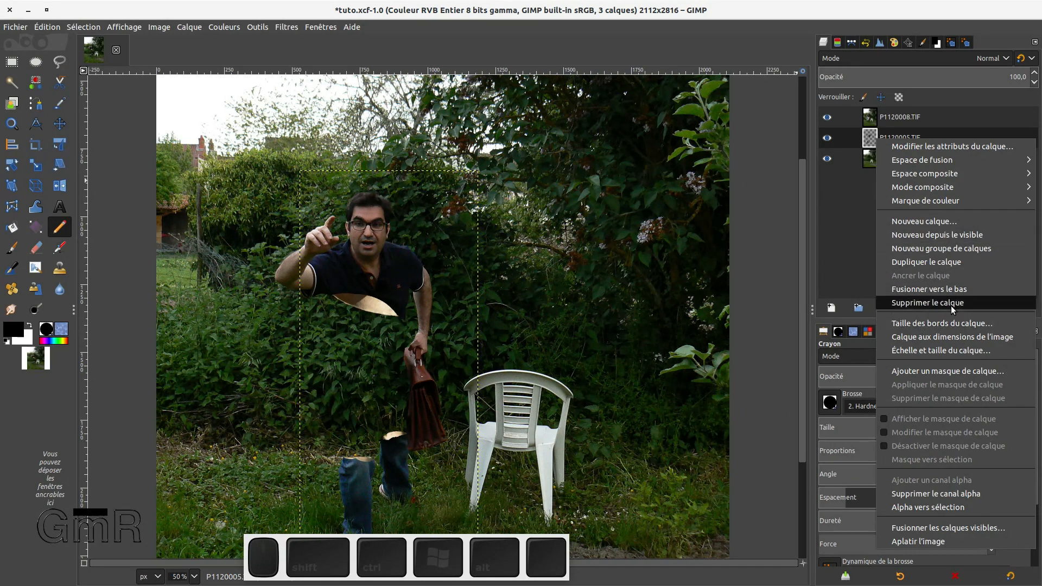
click(868, 227)
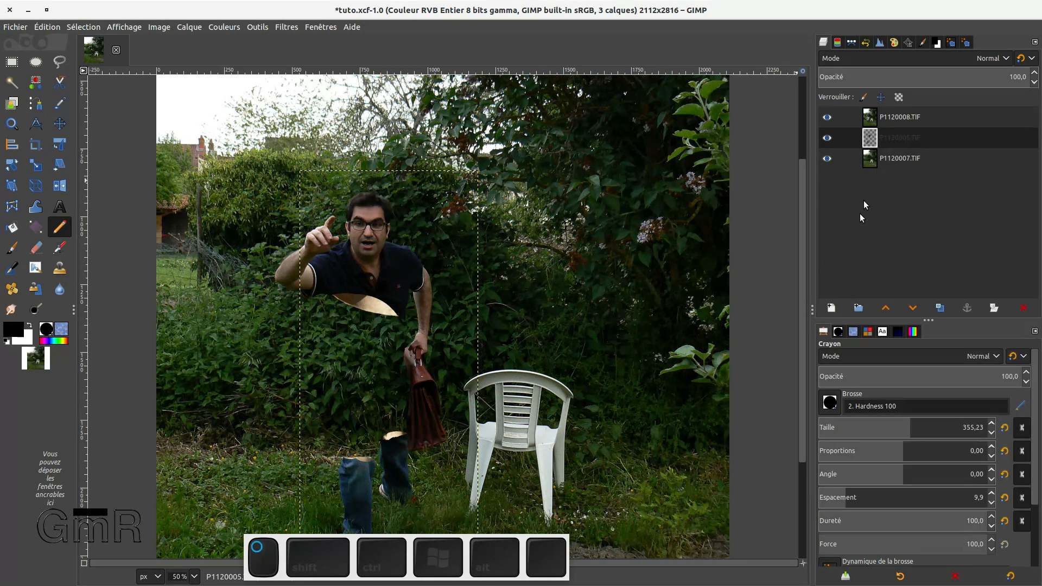
Step: Try a drop shadow on P1120008.TIF with X and Y offsets of 26.378 and blur radius 18.64, and undo it
click(867, 116)
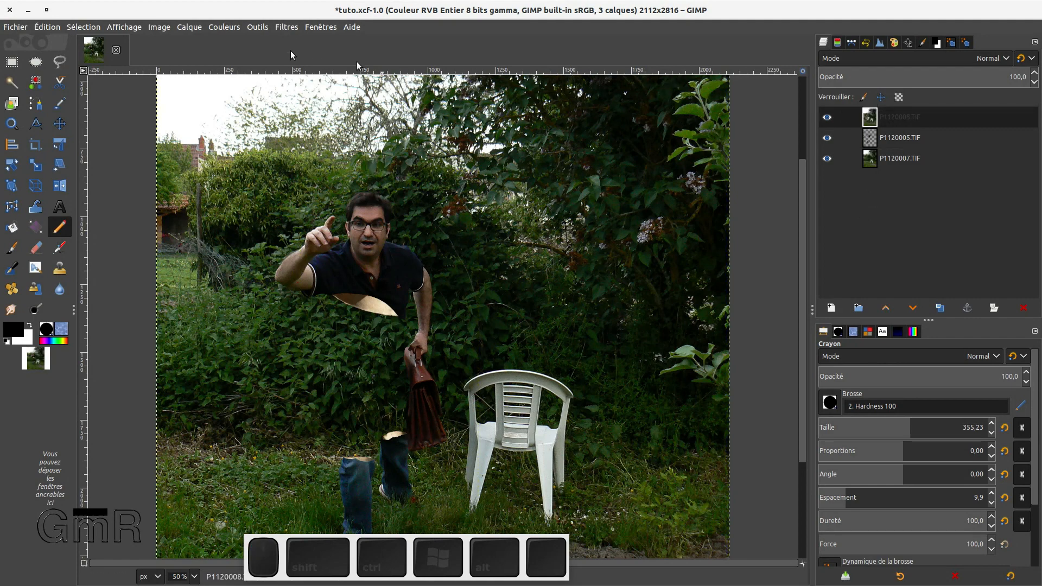
click(285, 29)
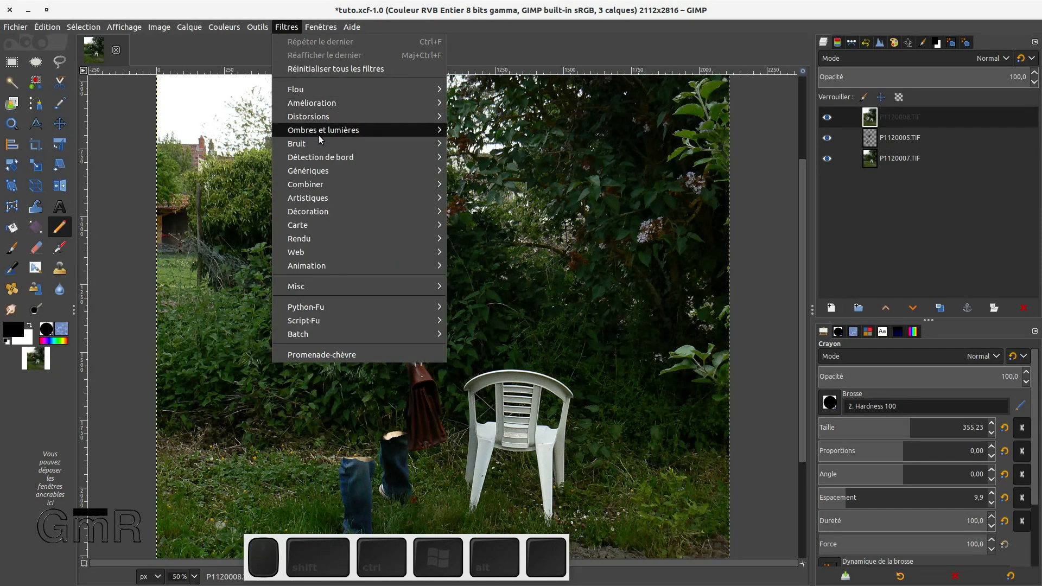
mouse_move(318, 135)
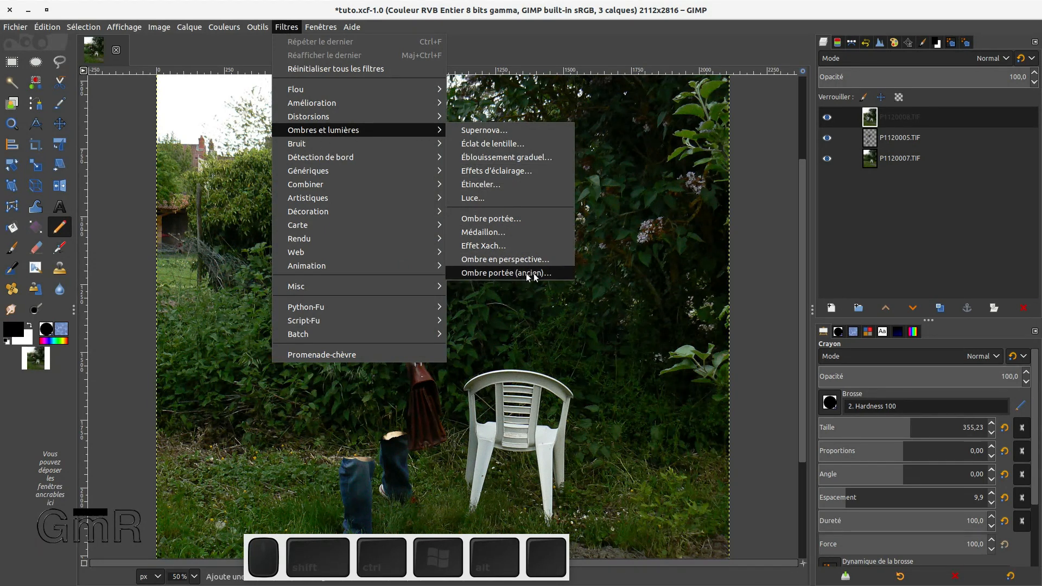
click(487, 224)
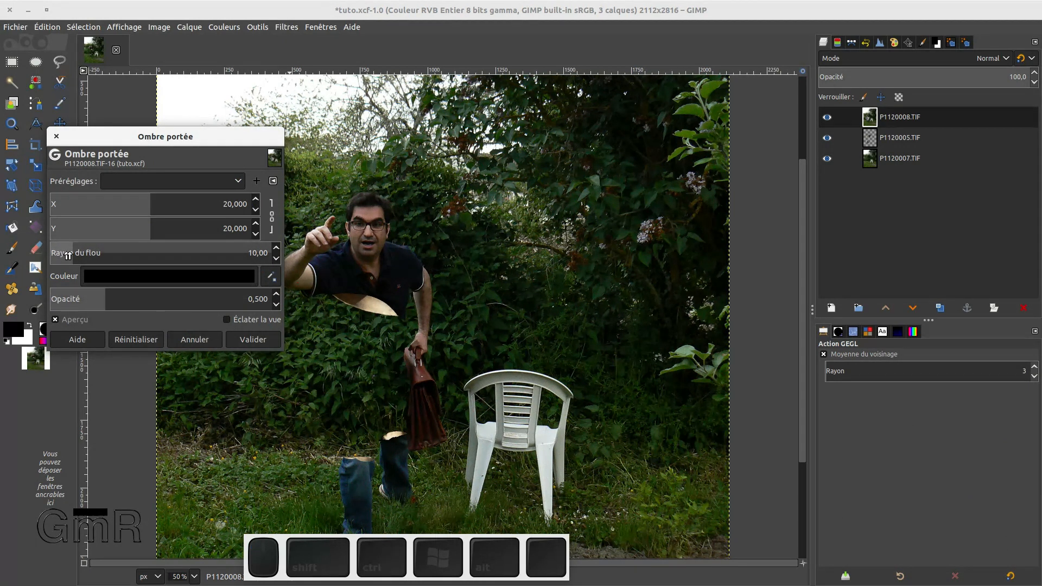
drag(109, 254, 85, 252)
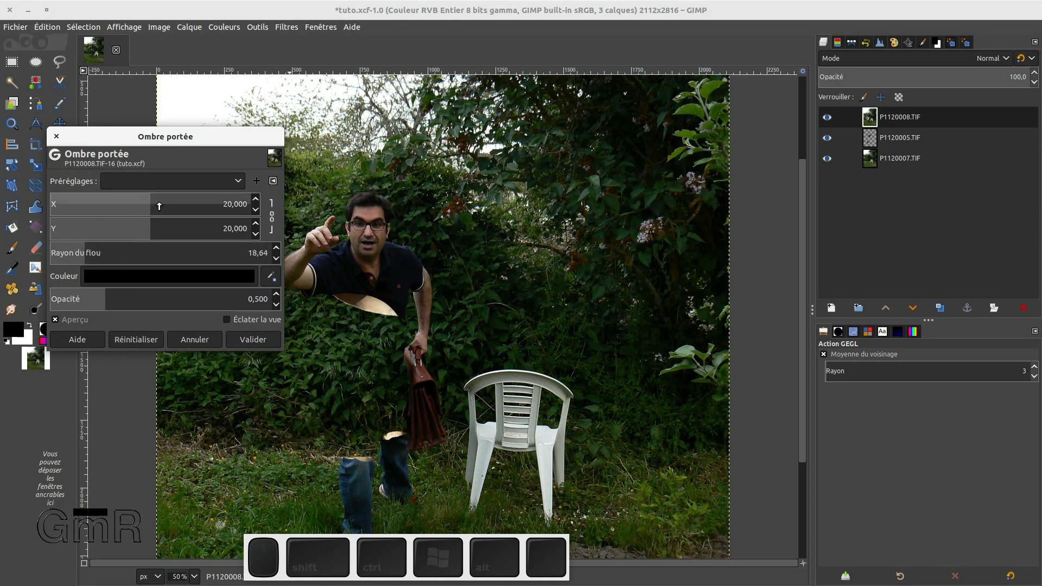
drag(159, 205, 182, 205)
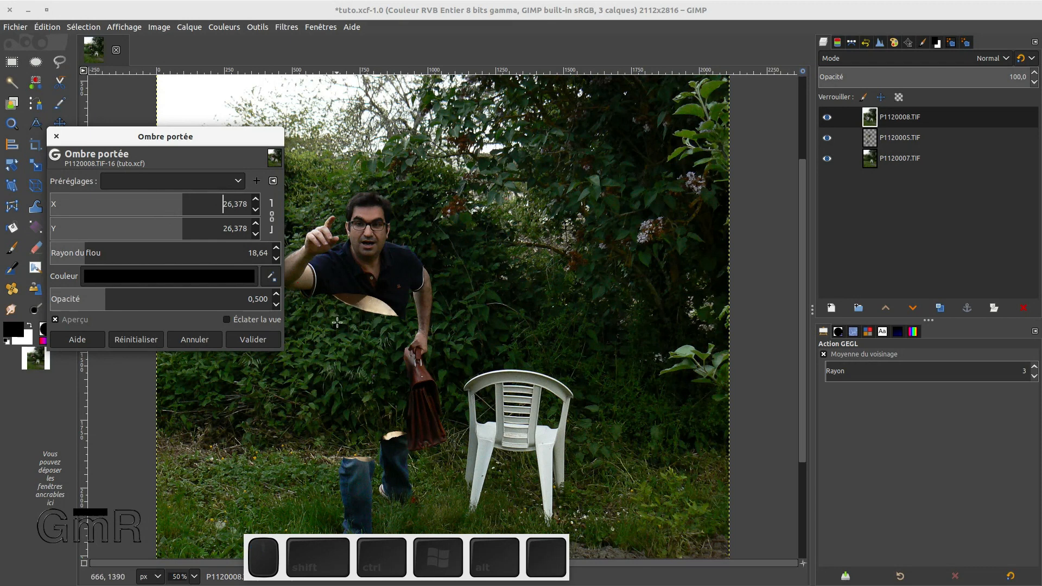
click(237, 319)
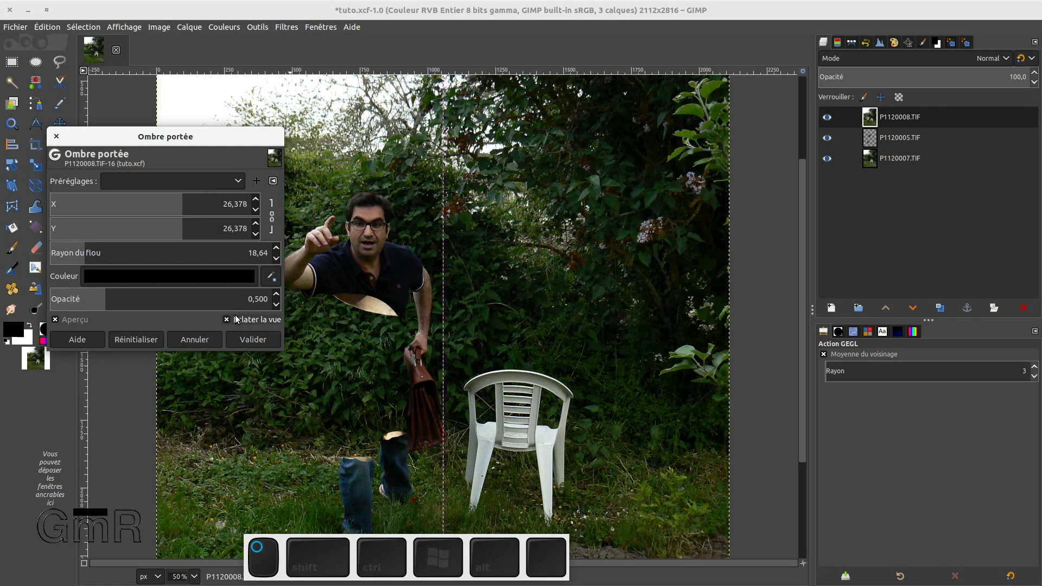
click(237, 319)
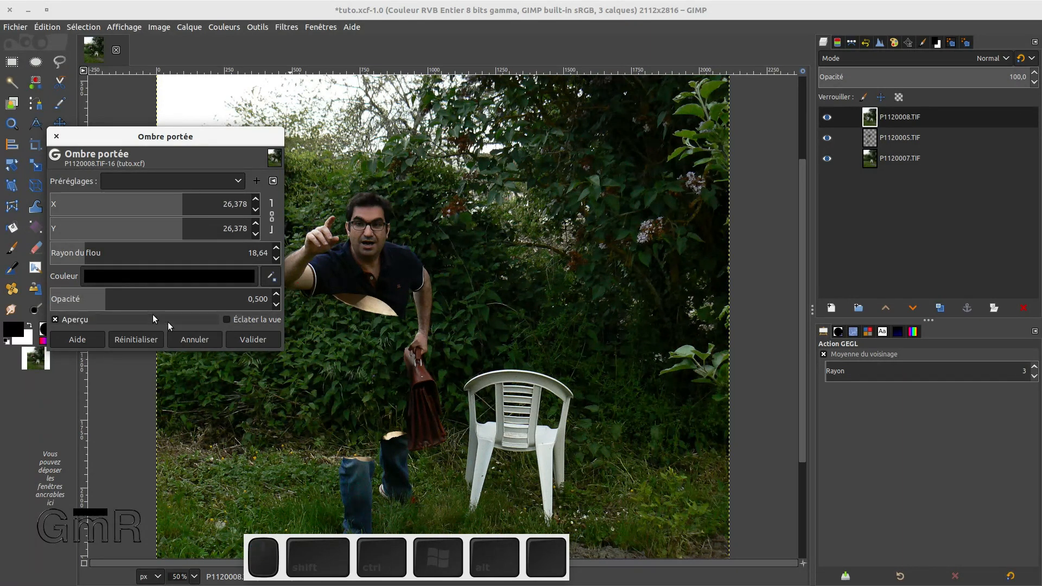
click(253, 340)
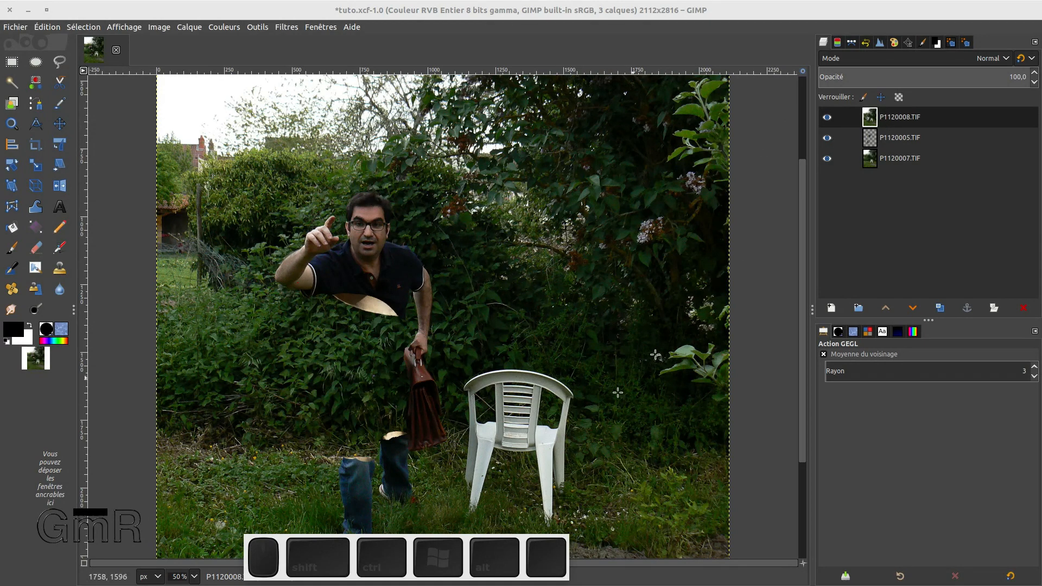
drag(465, 546, 668, 450)
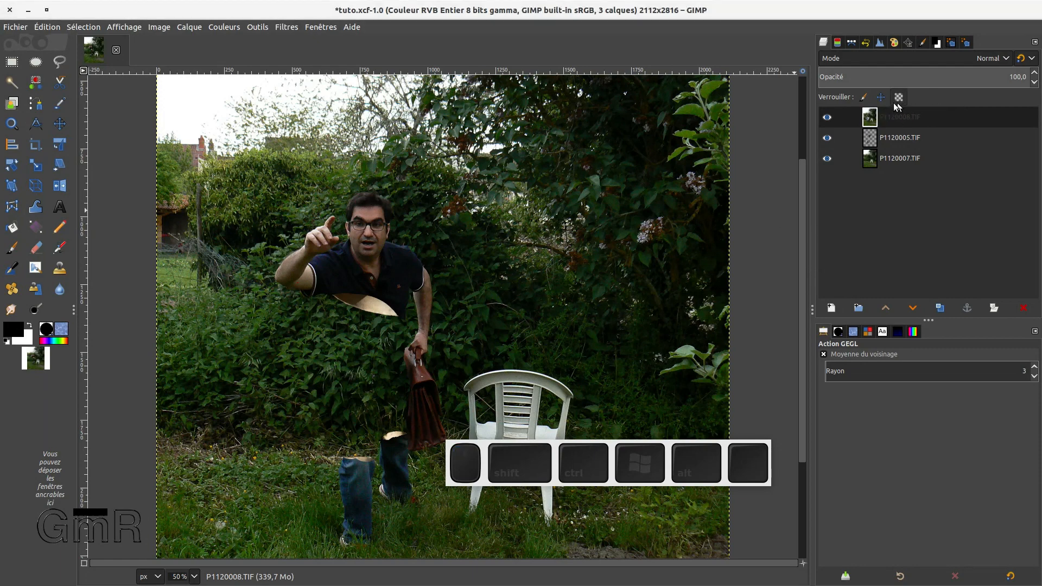
key(ctrl+z)
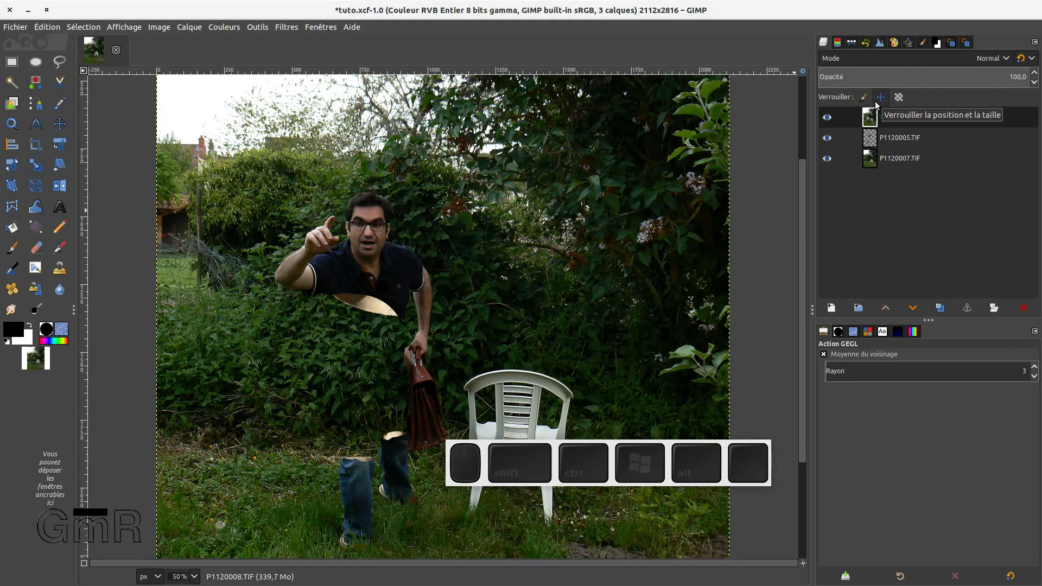
Step: Add a legacy drop shadow to P1120008.TIF with offsets 4, blur radius 15, opacity 60 and resizing disallowed
click(287, 27)
mouse_move(296, 145)
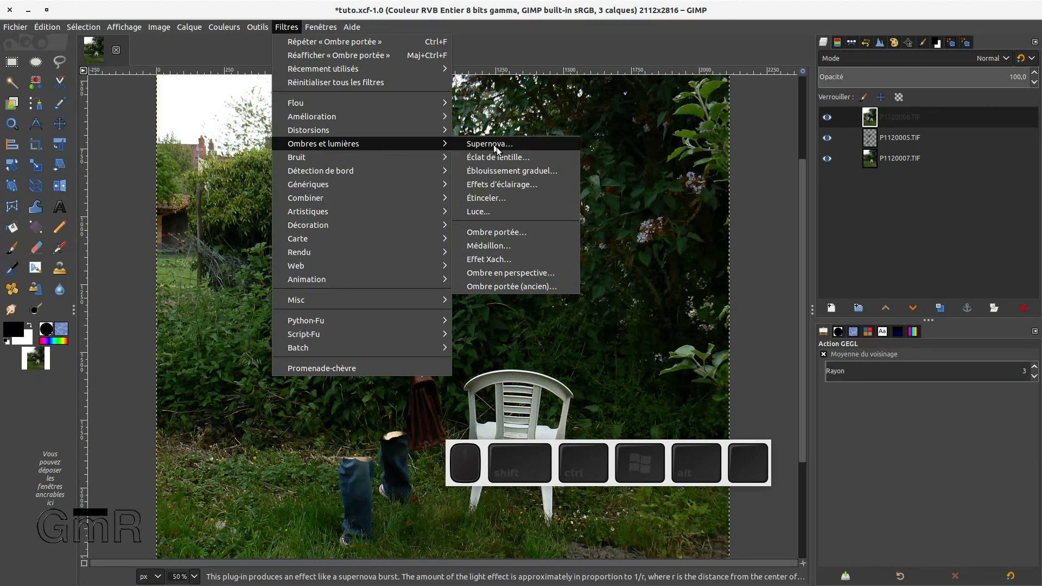
click(496, 286)
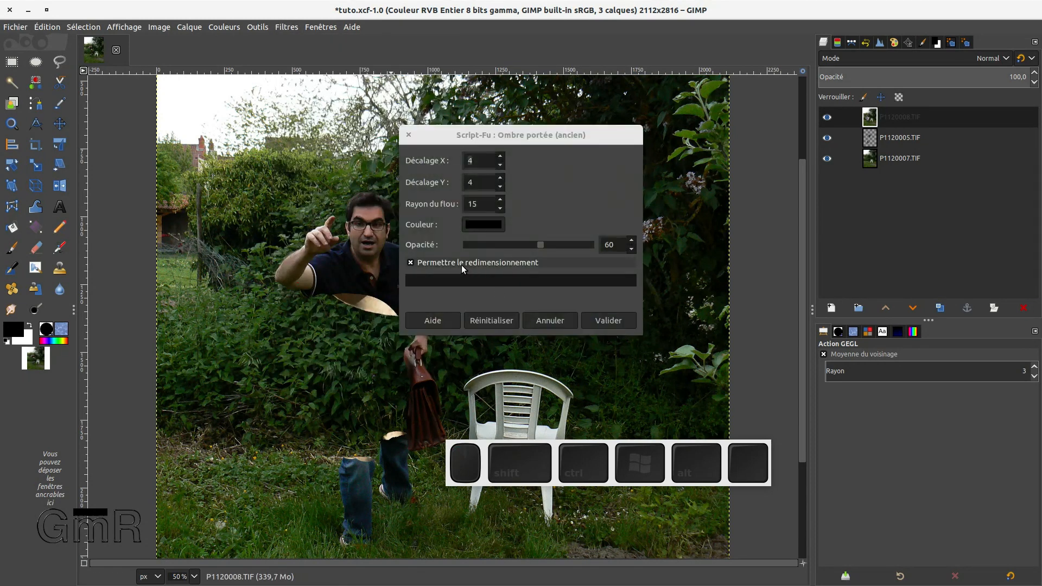
click(461, 264)
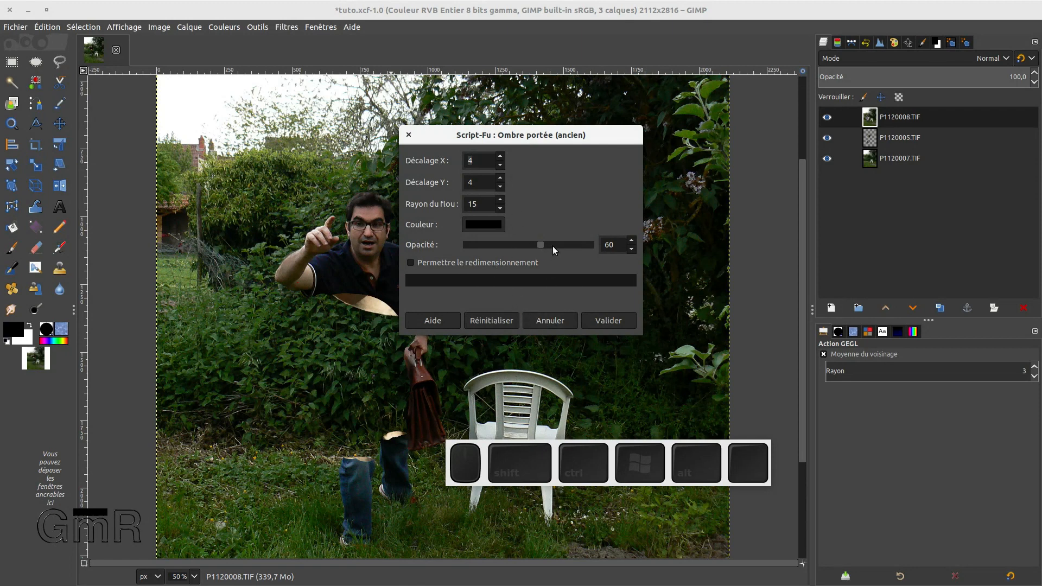
click(613, 319)
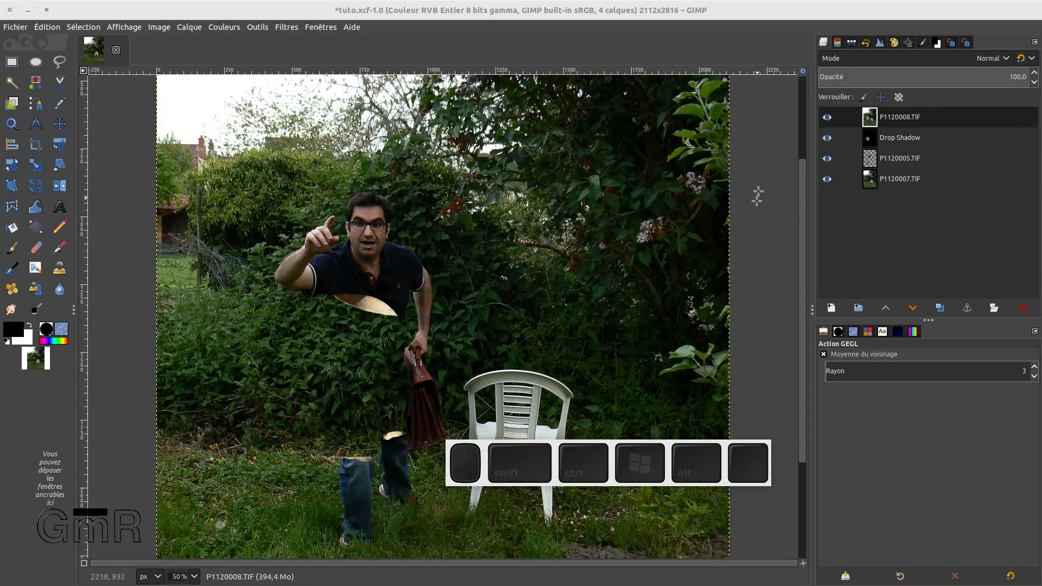
Step: Delete the Drop Shadow layer beneath P1120008.TIF
click(869, 137)
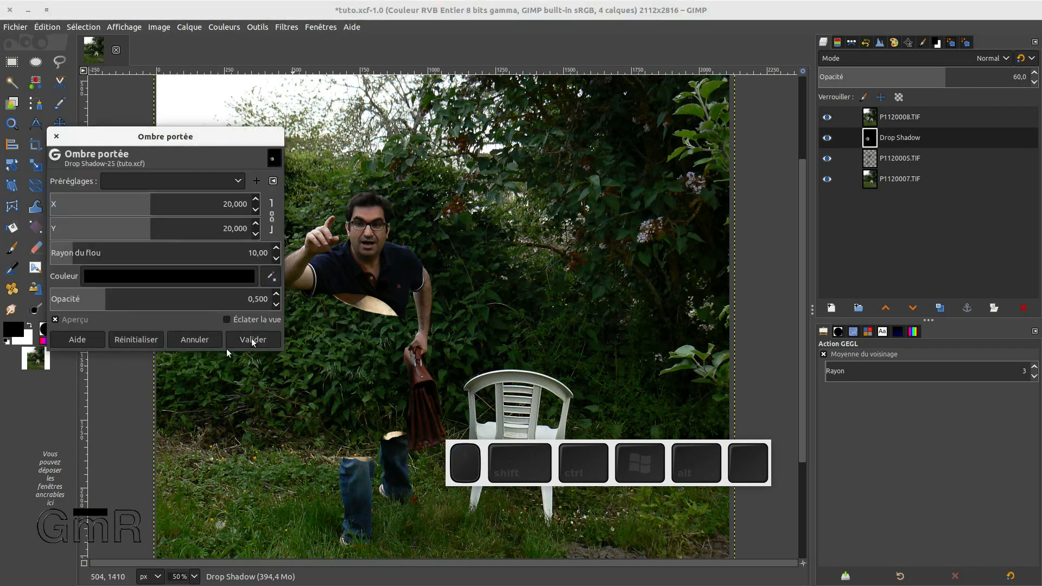
click(194, 340)
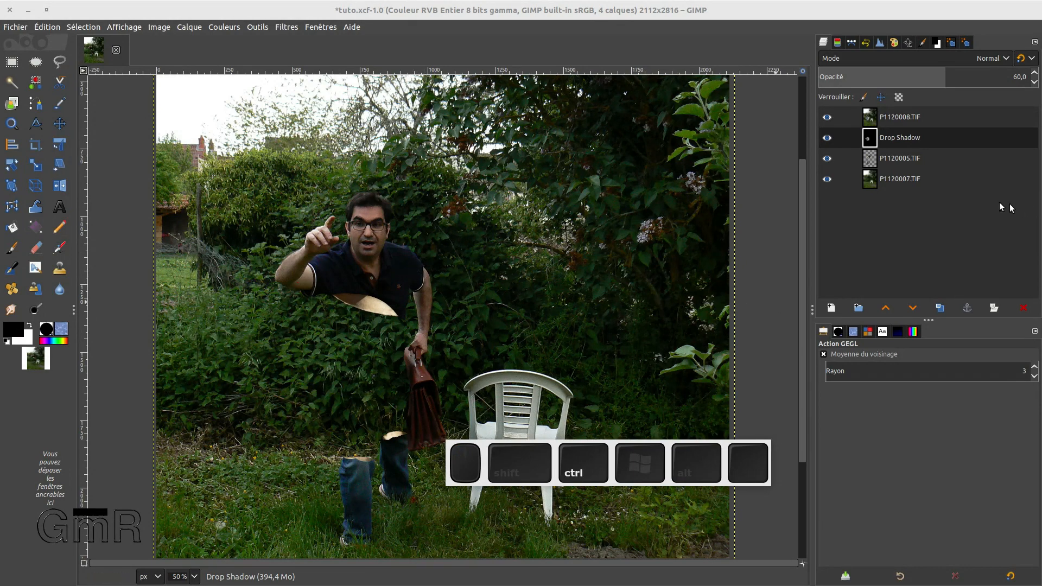
click(1027, 311)
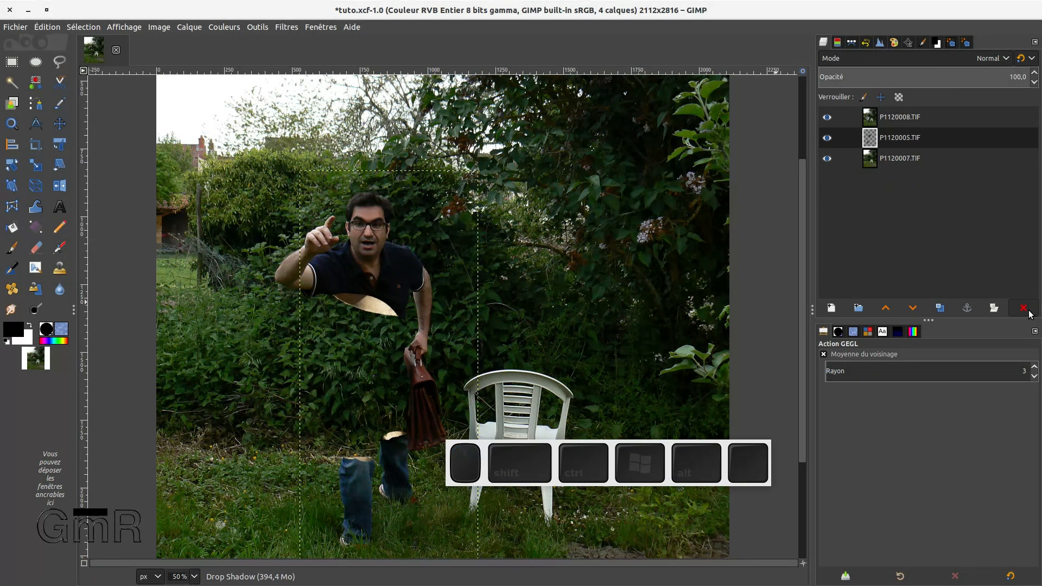
Step: Add a legacy drop shadow to P1120008.TIF with X and Y offsets 4, blur radius 15, opacity 60 and resizing disallowed
click(899, 116)
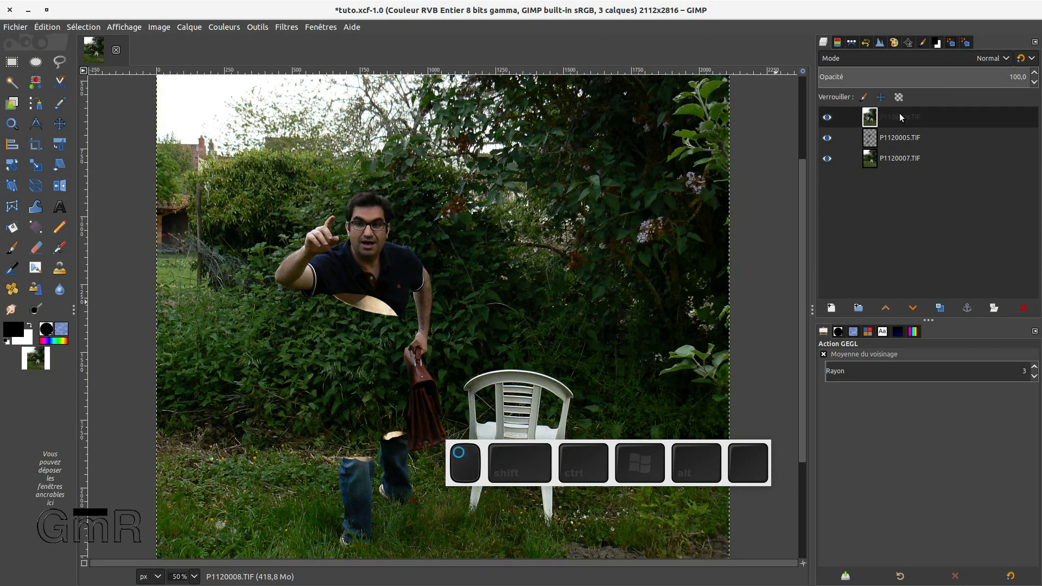
right_click(900, 114)
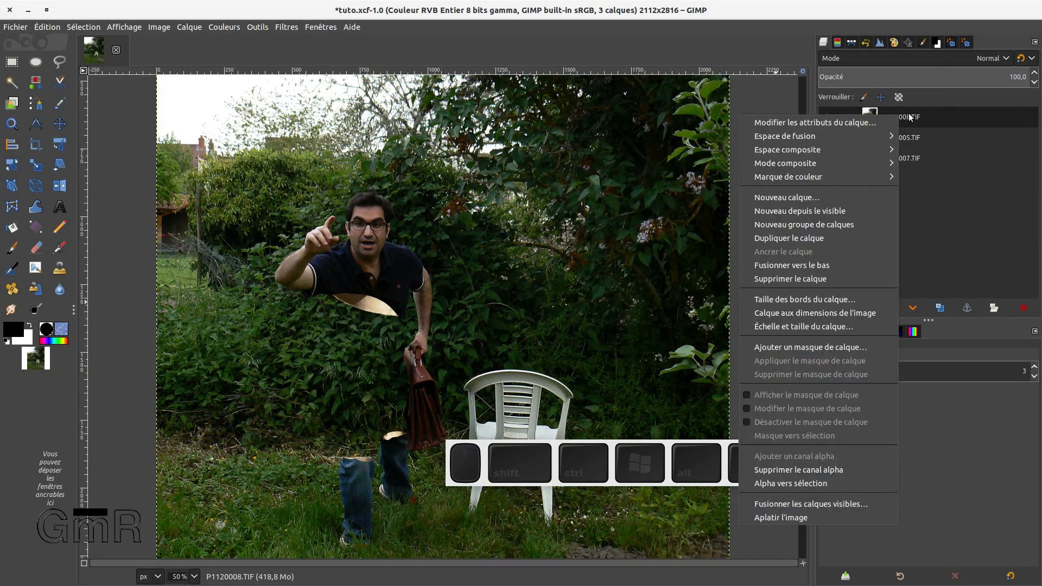
click(908, 114)
right_click(909, 116)
click(909, 116)
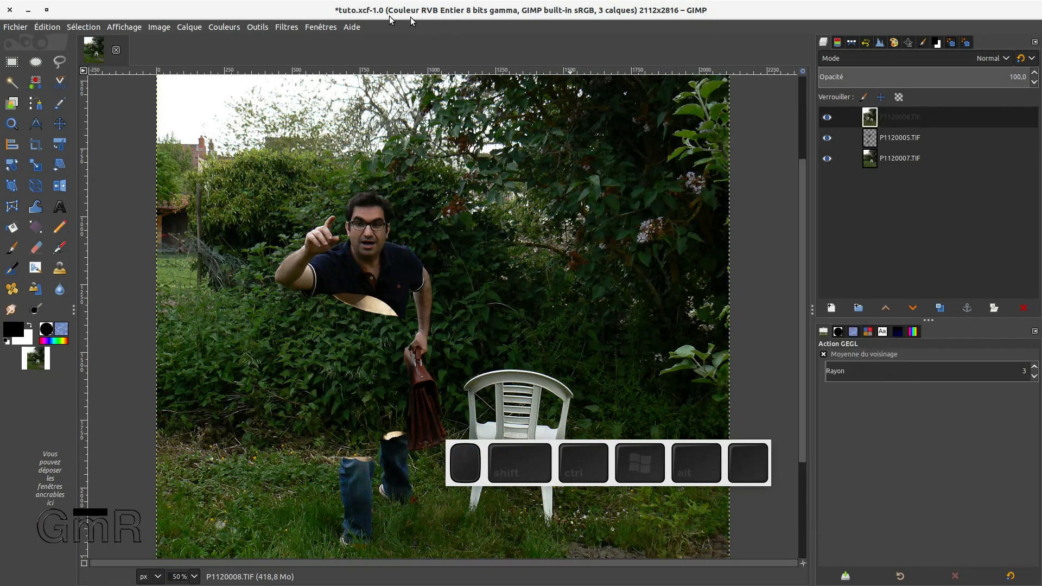
click(287, 27)
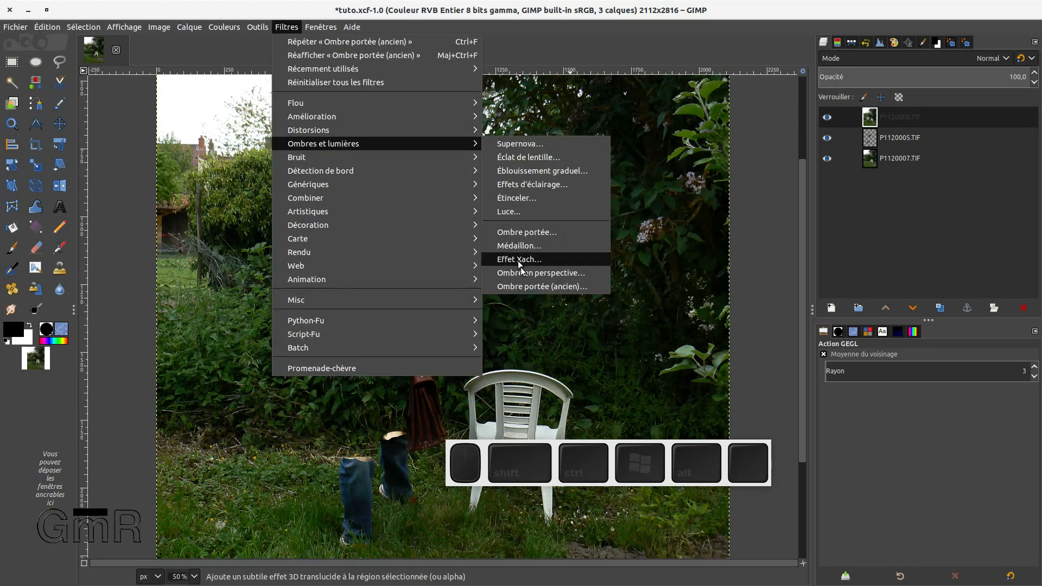
click(525, 287)
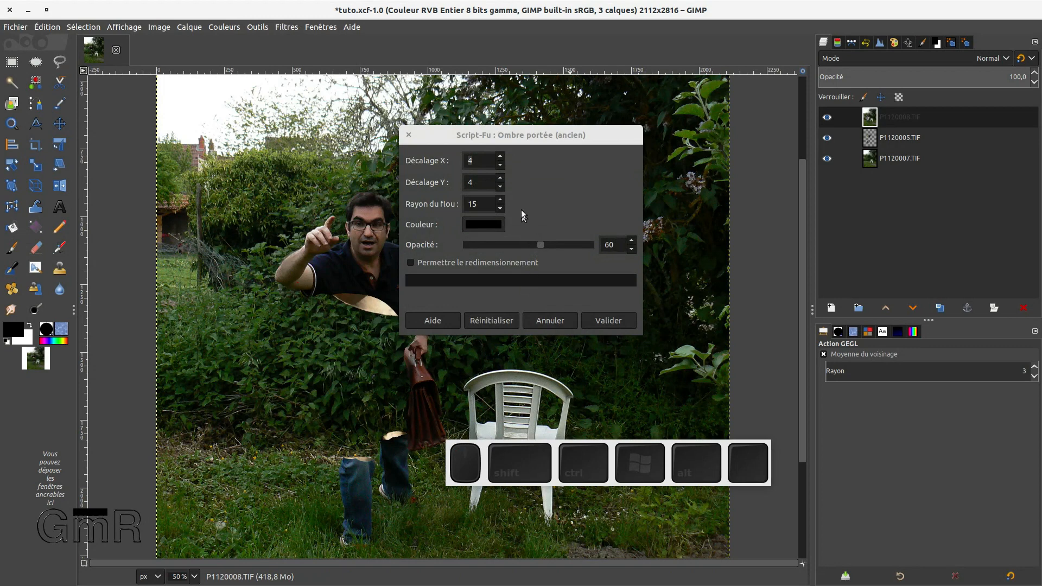
click(617, 323)
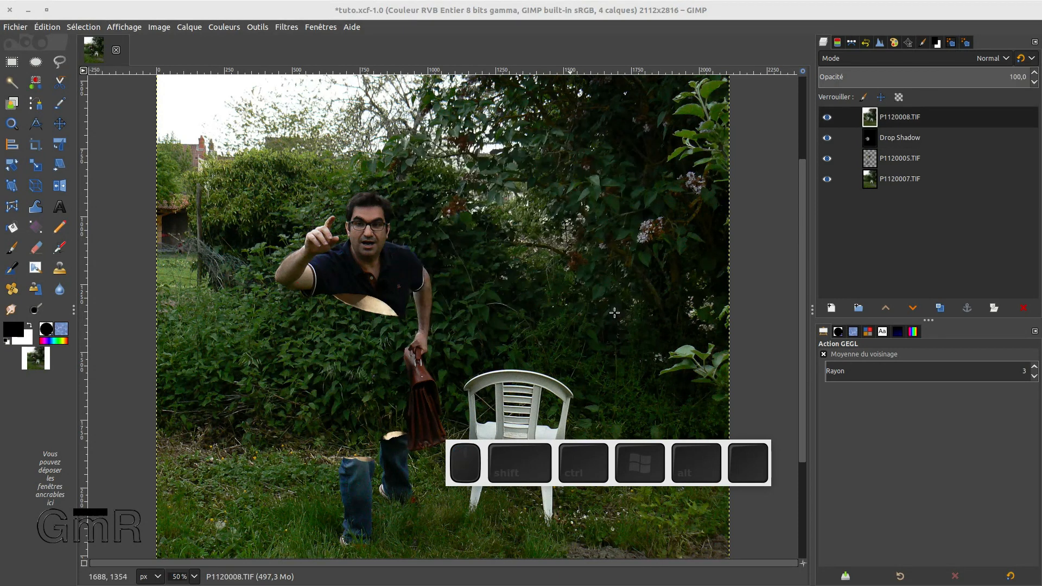
Step: Hide P1120008.TIF and shift the Drop Shadow layer over the pot textures with the Move tool
click(891, 137)
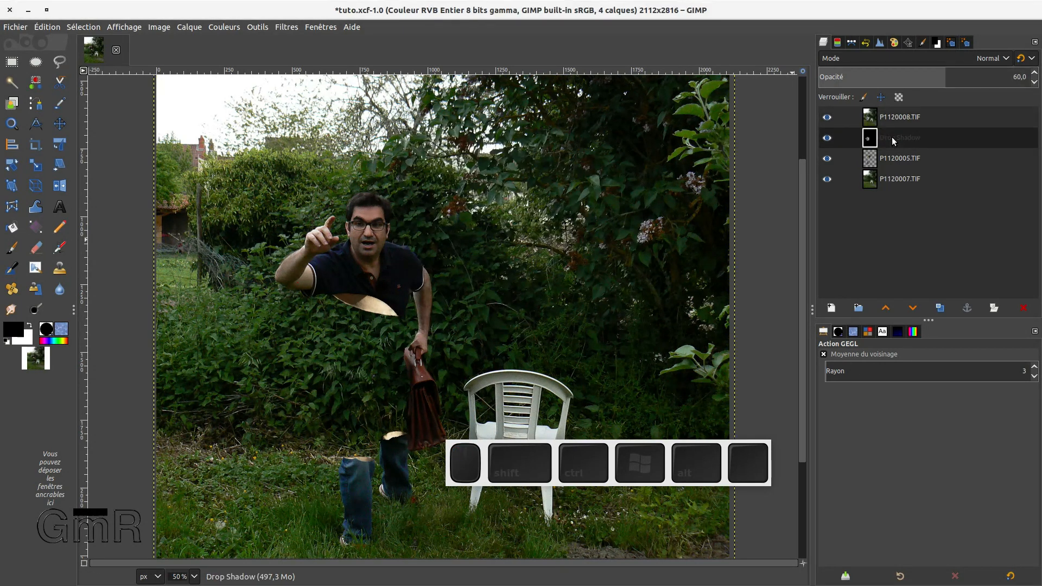
key(m)
ctrl+scroll(393, 297, up, 1)
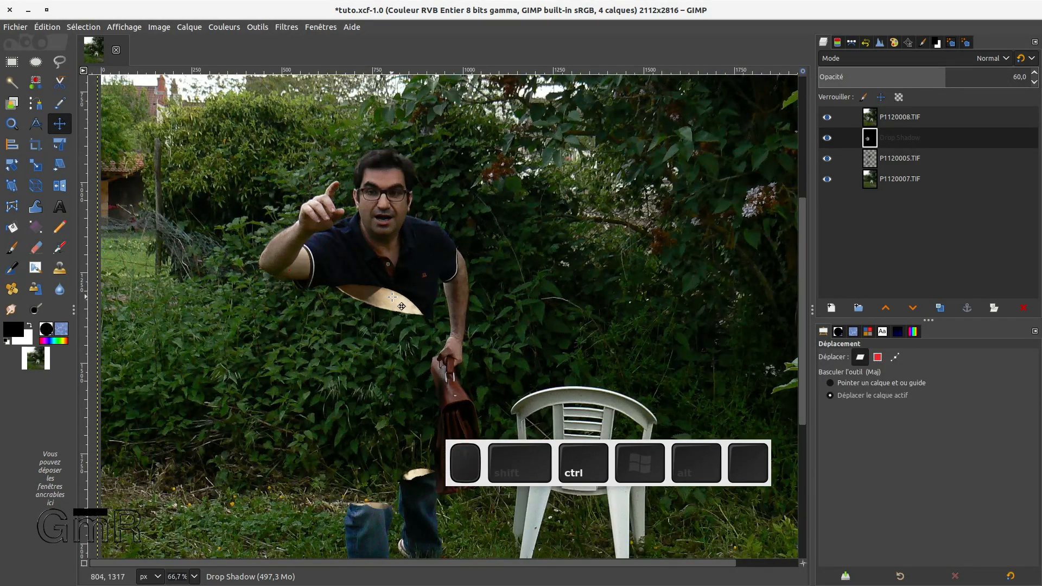
mouse_move(393, 297)
mouse_down()
mouse_move(400, 316)
mouse_move(369, 315)
mouse_move(364, 341)
mouse_move(367, 324)
mouse_move(391, 313)
mouse_up()
click(826, 117)
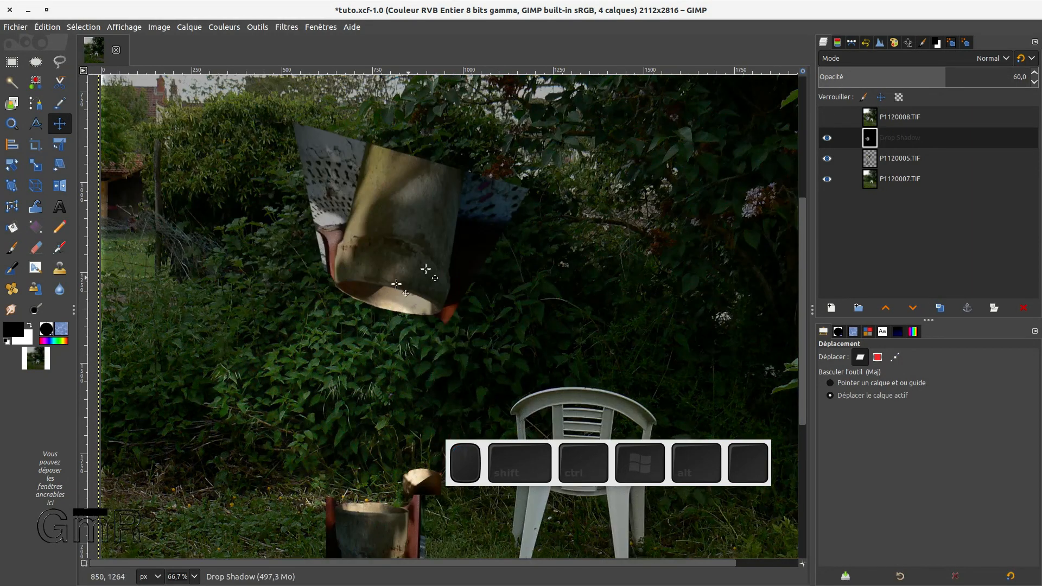
drag(331, 326, 354, 322)
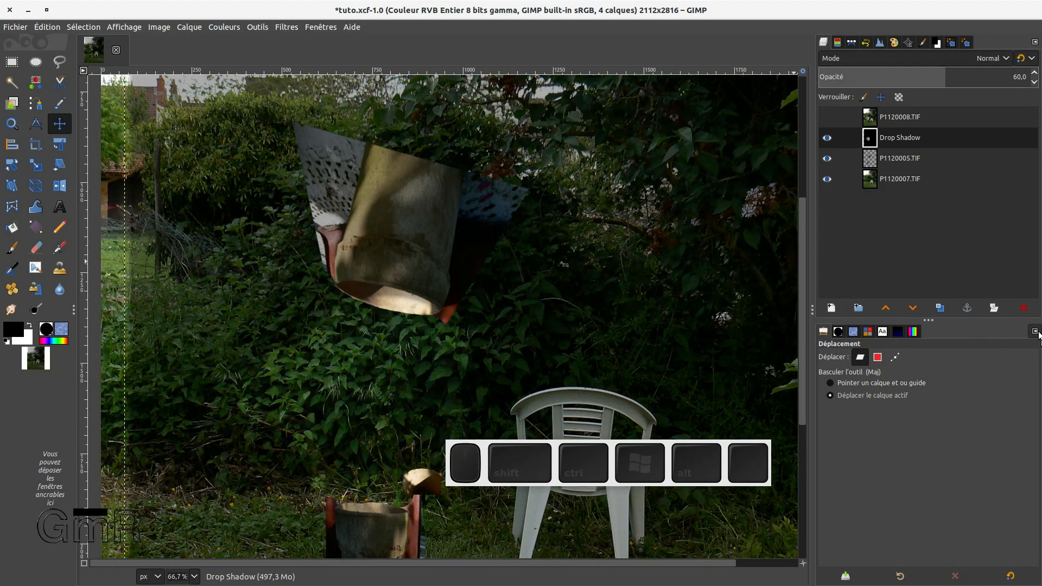
drag(403, 359, 393, 371)
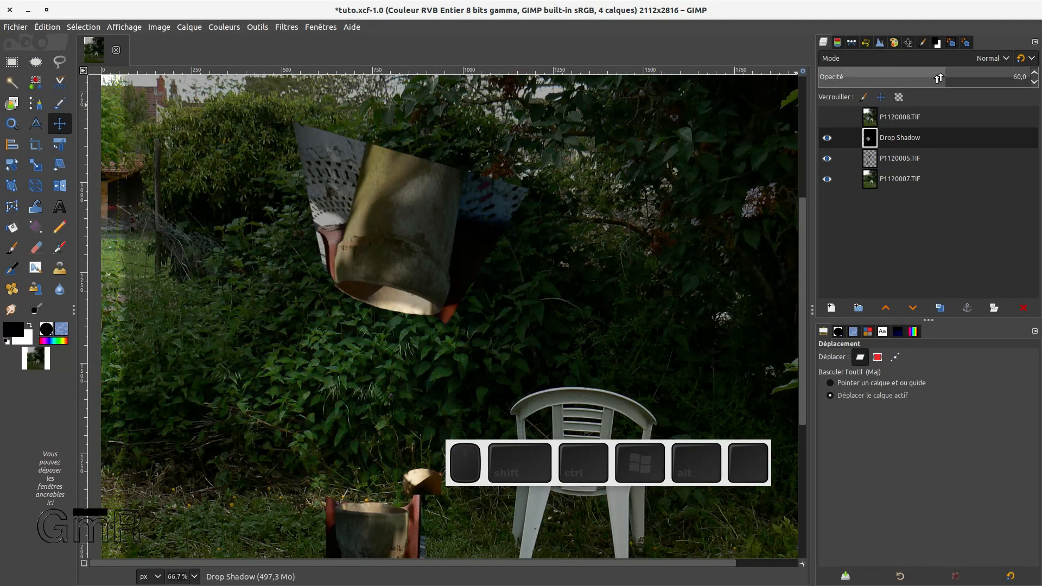
Step: Set the Drop Shadow layer's opacity to 95.1, show P1120008.TIF again and reposition the shadow at the torso's cut edge
drag(952, 76, 822, 102)
click(827, 116)
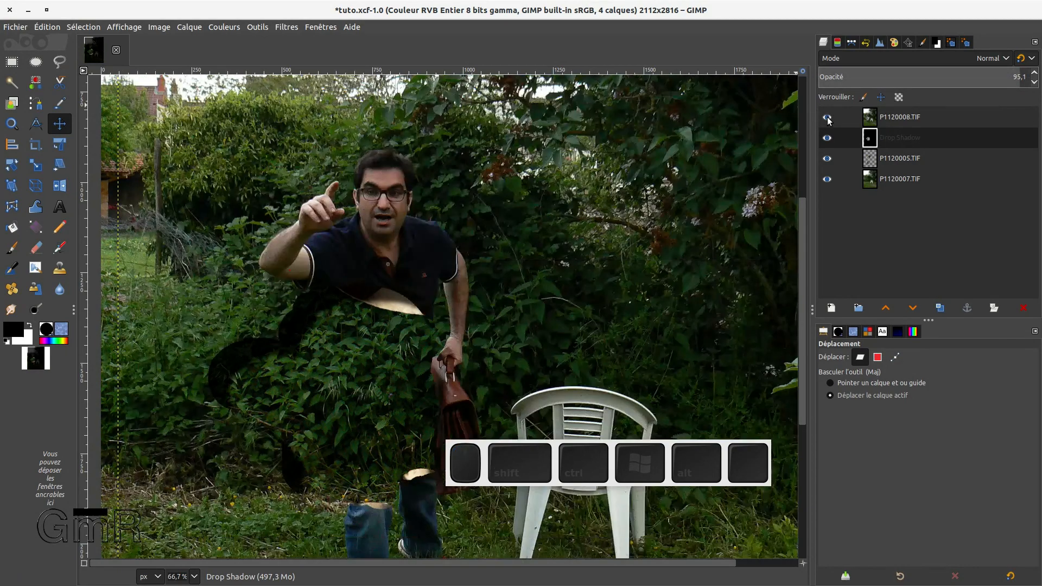
mouse_move(361, 326)
mouse_down()
mouse_move(377, 328)
mouse_move(345, 324)
mouse_up()
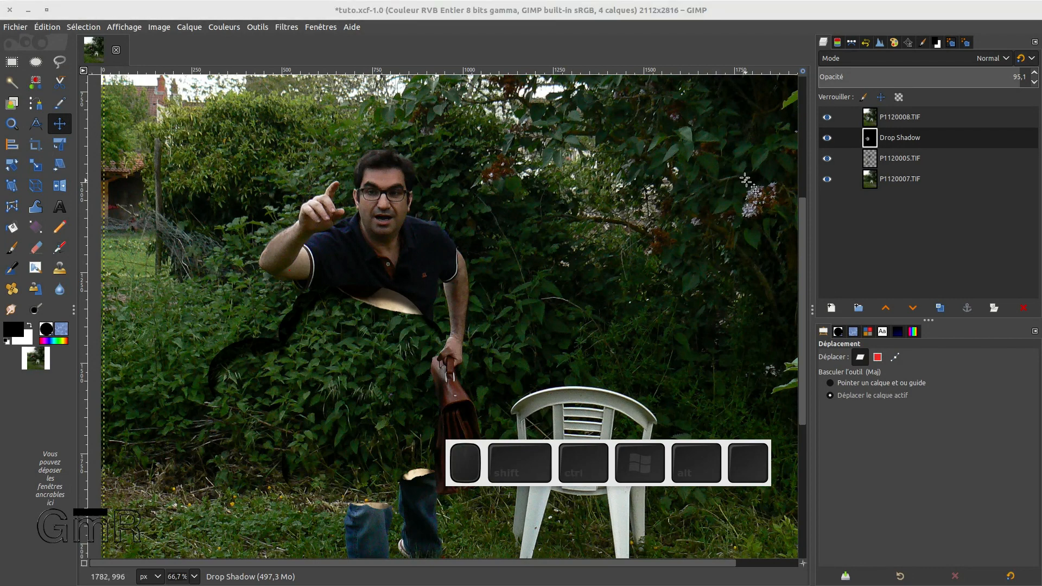
Step: Duplicate the Drop Shadow layer twice and hide the two lower shadow layers
click(885, 140)
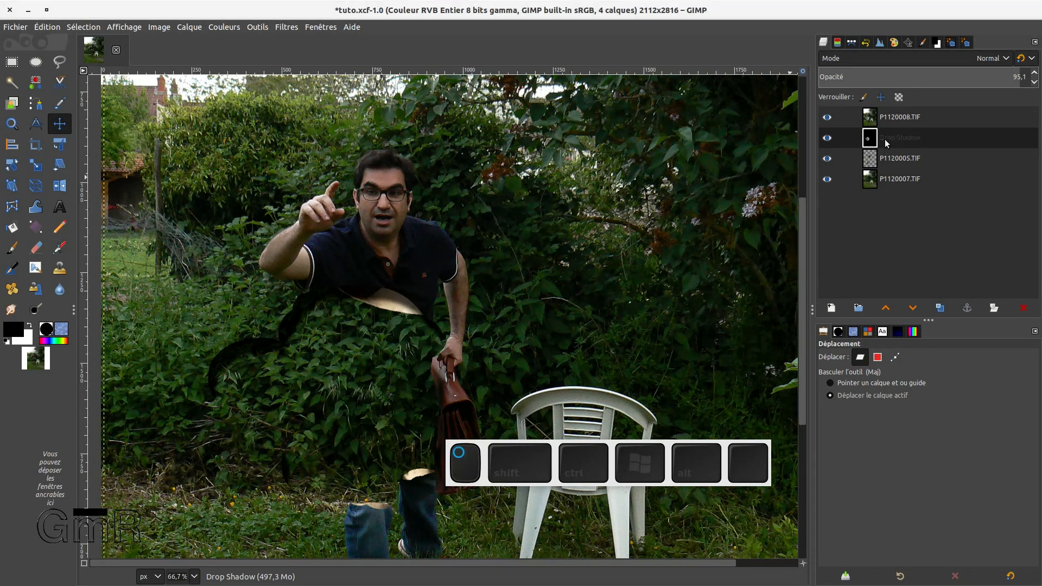
click(945, 308)
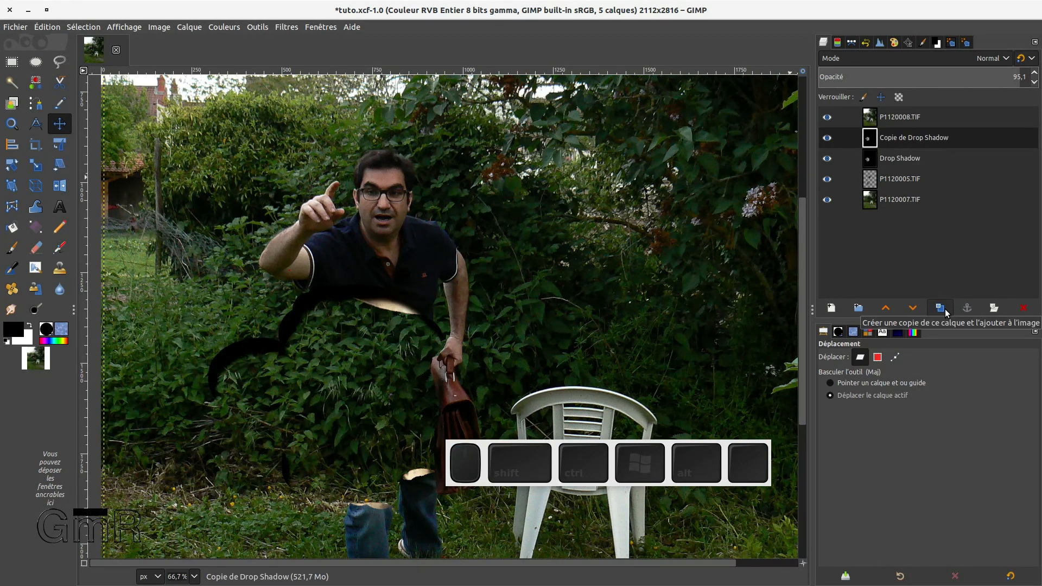
click(946, 308)
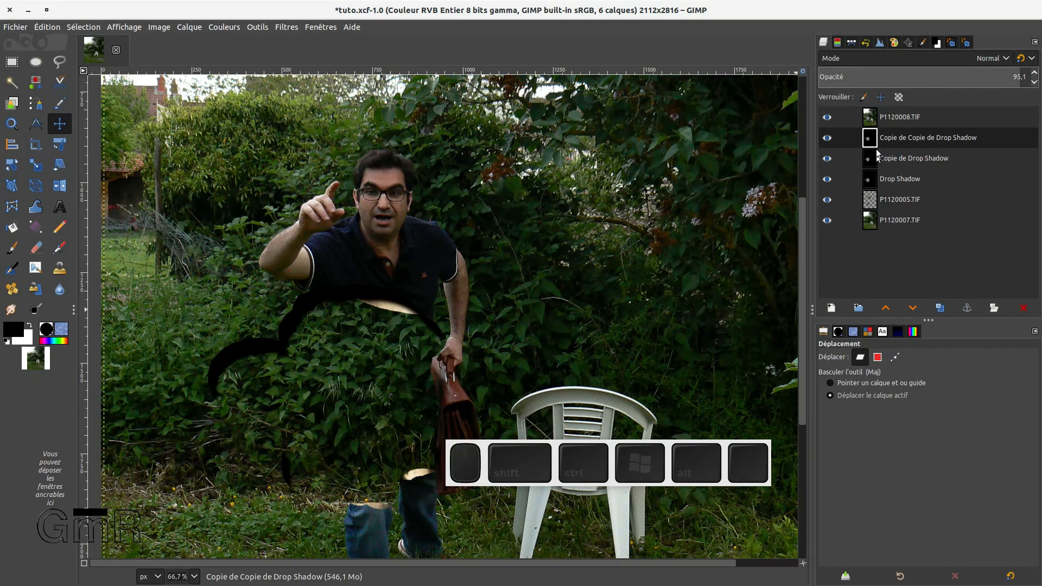
click(829, 159)
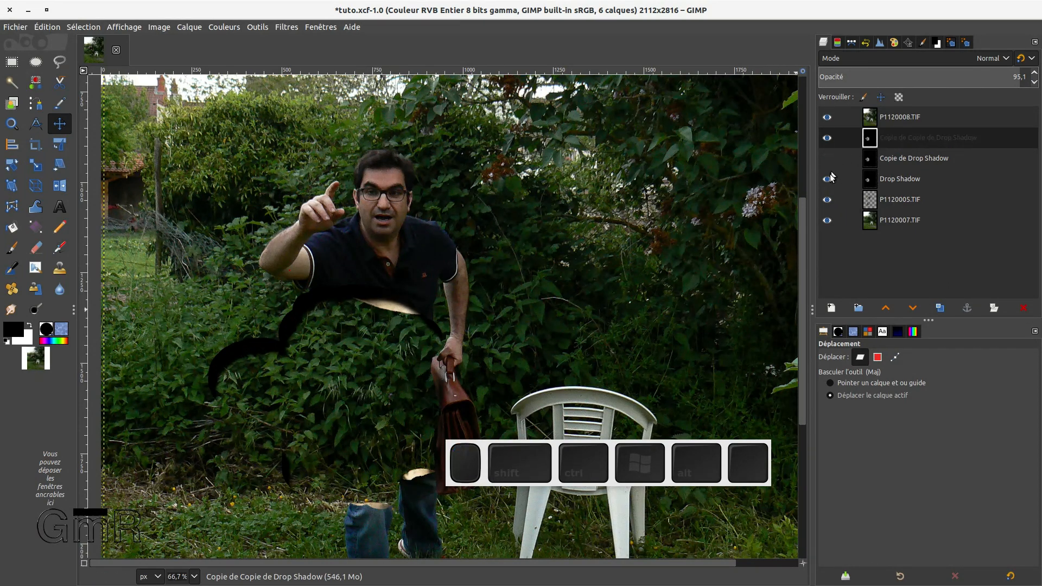
click(827, 178)
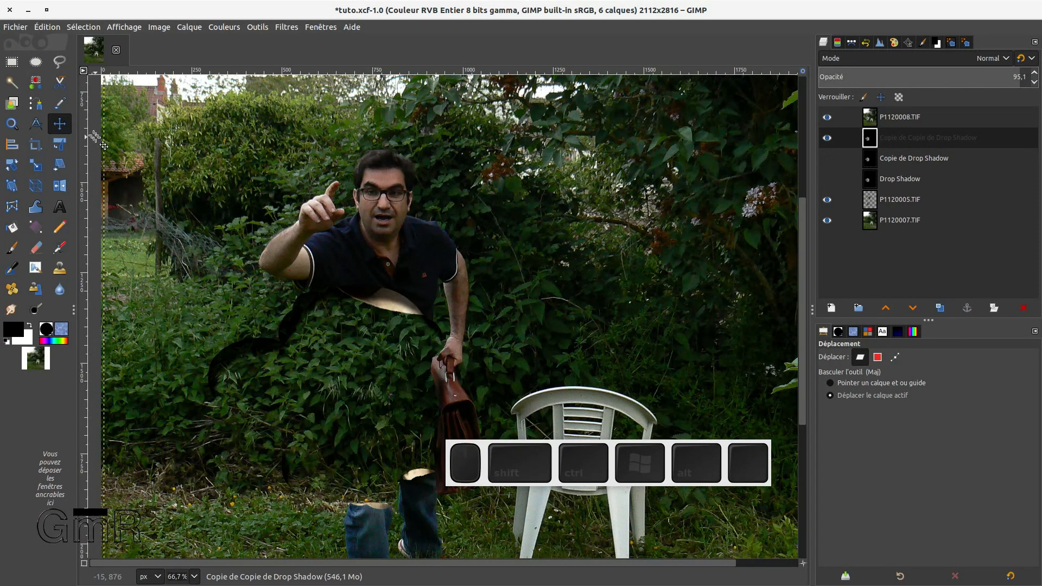
Step: Nudge the top shadow copy and clear everything on it outside a freehand selection around the opening beneath the shirt
mouse_move(343, 294)
mouse_down()
mouse_move(317, 320)
mouse_move(331, 328)
mouse_move(353, 297)
mouse_up()
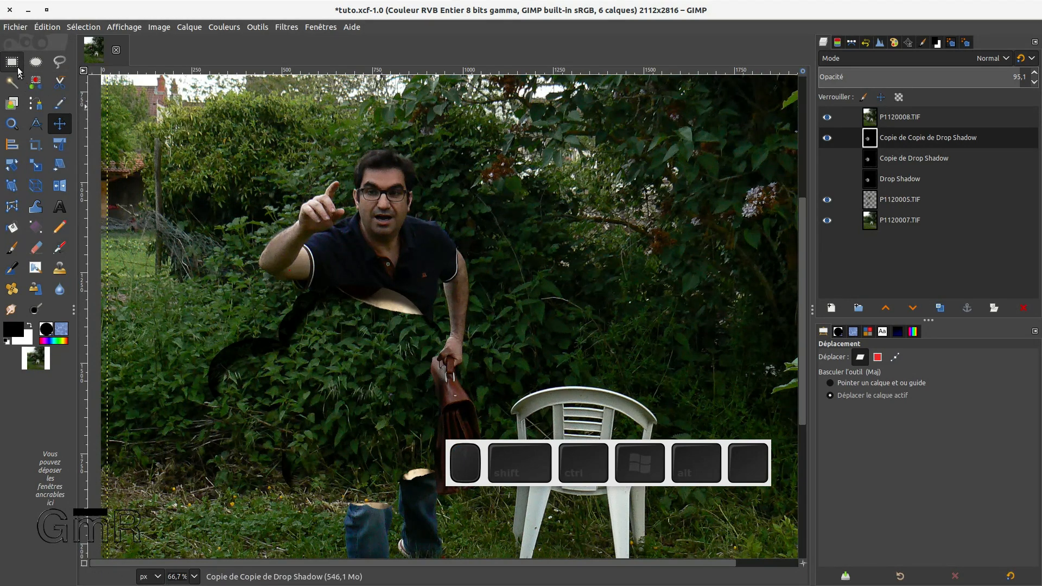
click(59, 61)
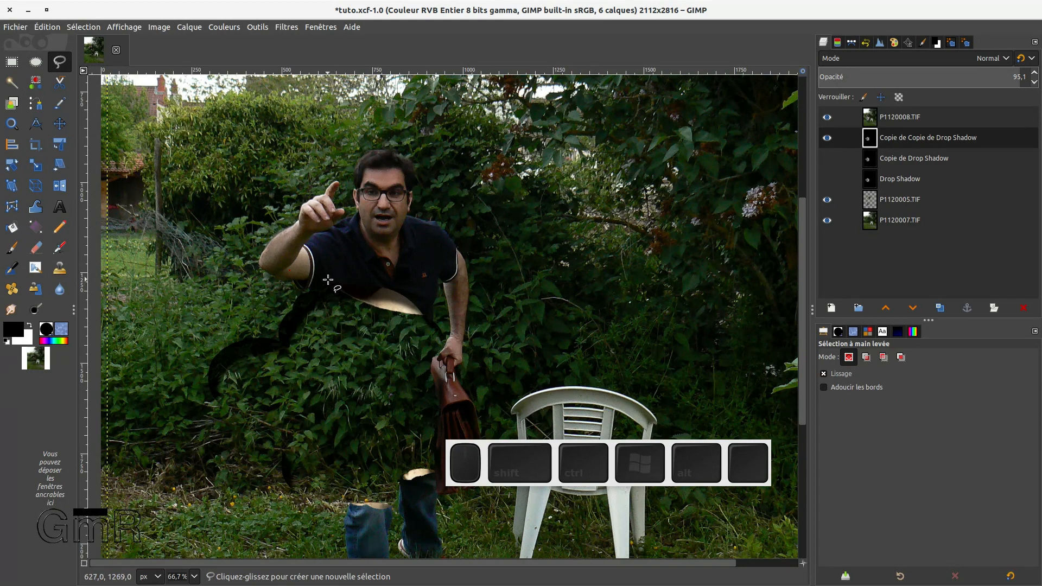
mouse_move(329, 280)
mouse_down()
mouse_move(347, 312)
mouse_move(400, 332)
mouse_move(434, 322)
mouse_move(371, 284)
mouse_move(328, 280)
mouse_up()
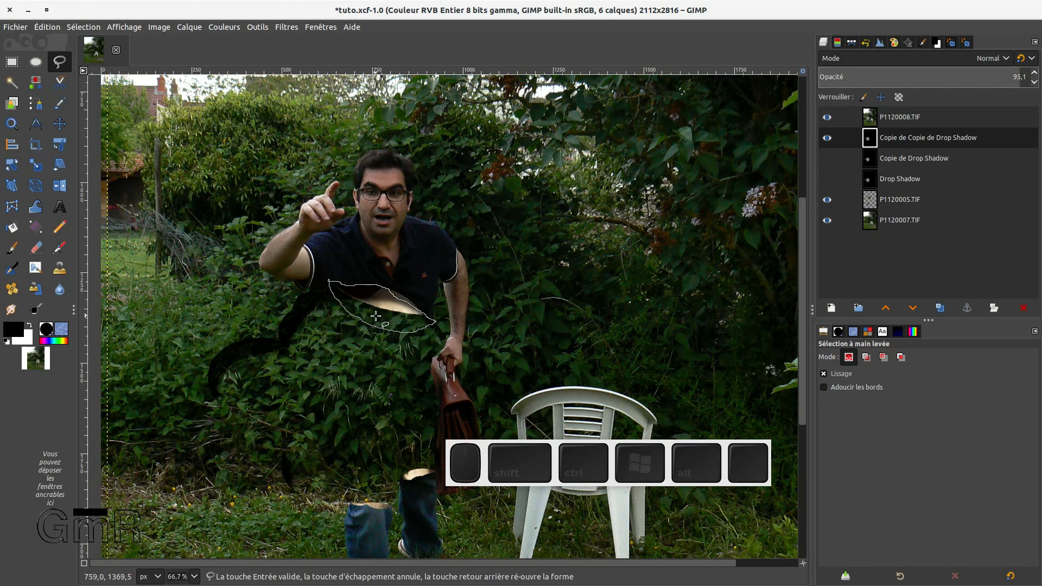
key(Return)
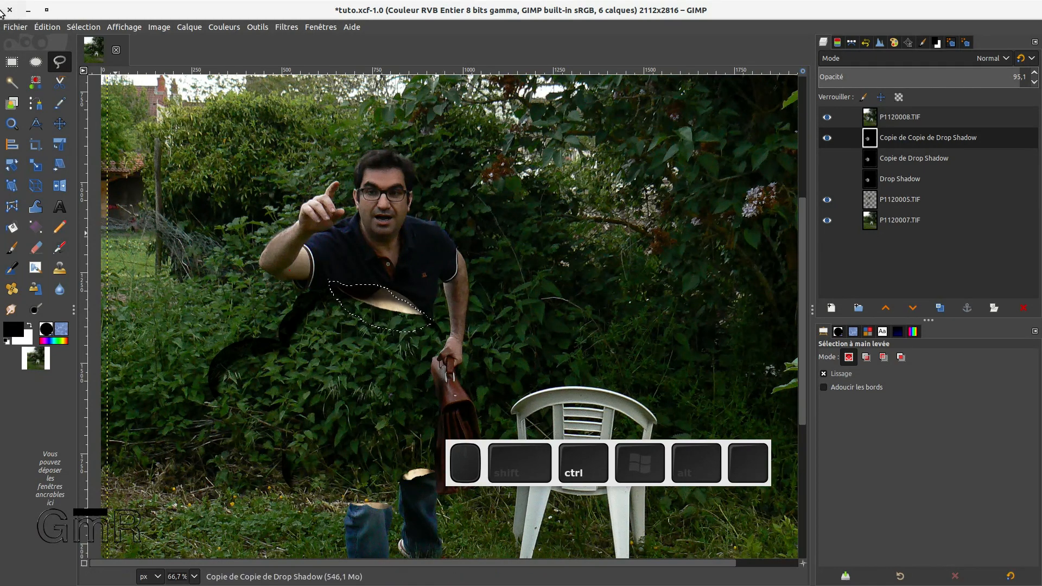
click(72, 27)
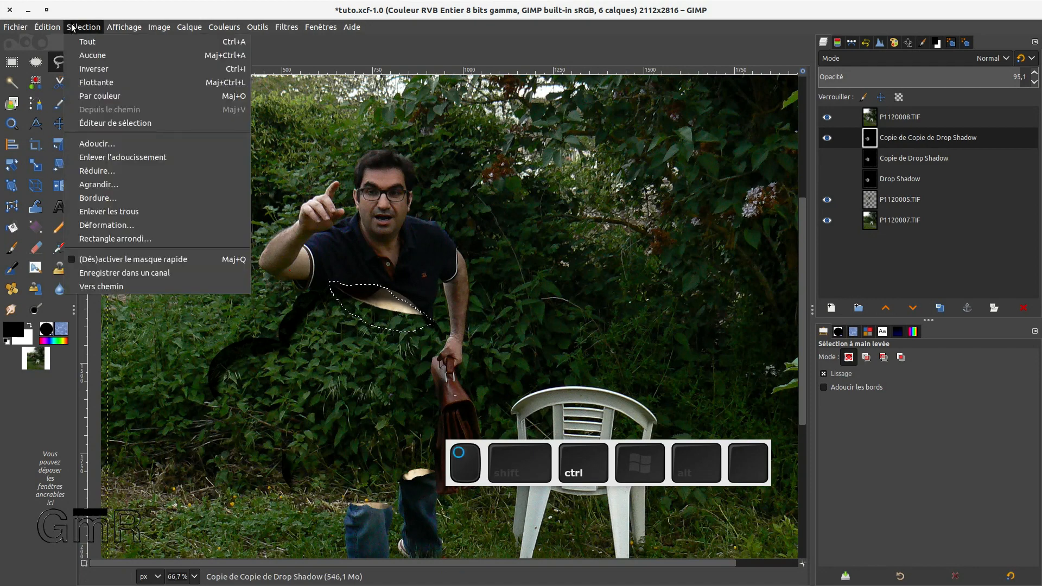
click(105, 70)
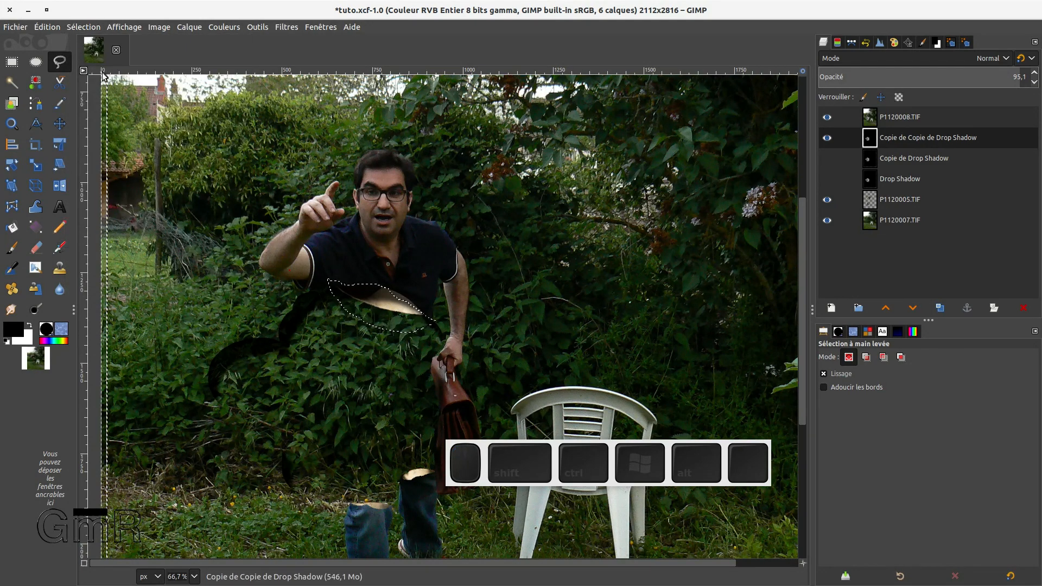
key(Delete)
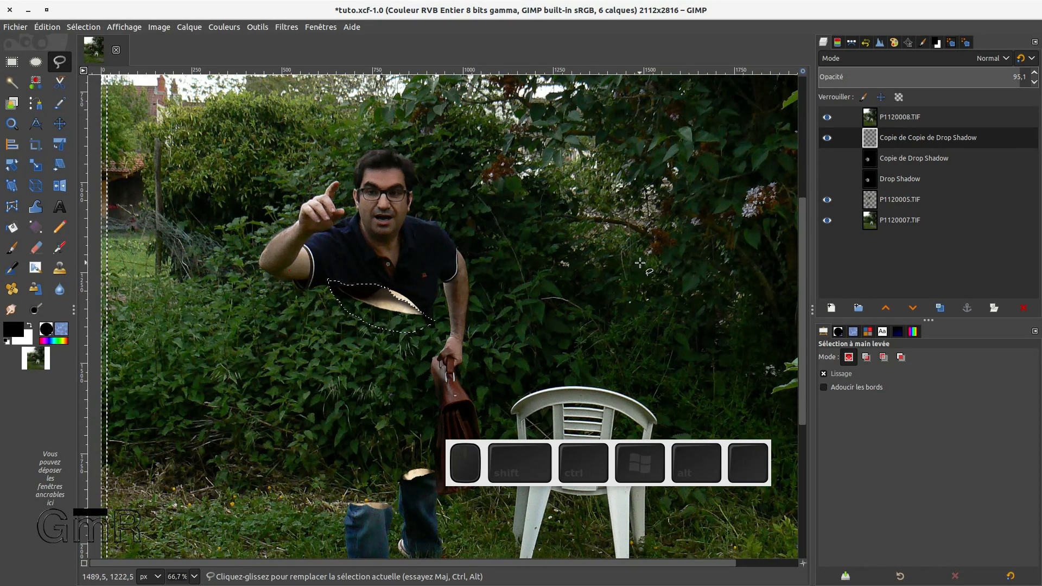
key(ctrl+shift)
key(ctrl+shift+a)
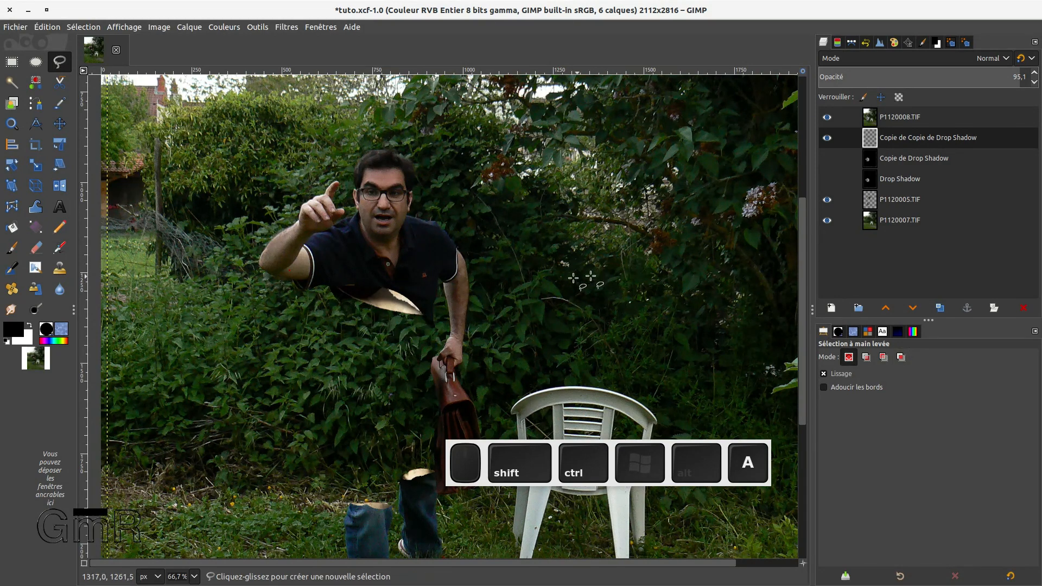
Step: Move the trimmed shadow copy up so it shades the upper edge of the opening beneath the shirt
ctrl+scroll(473, 297, up, 2)
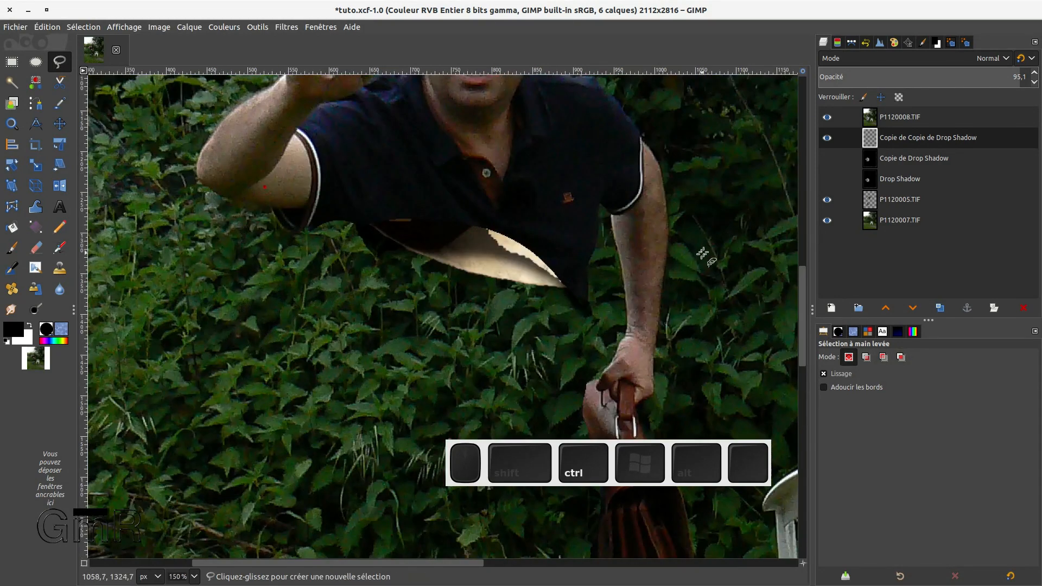
ctrl+click(906, 139)
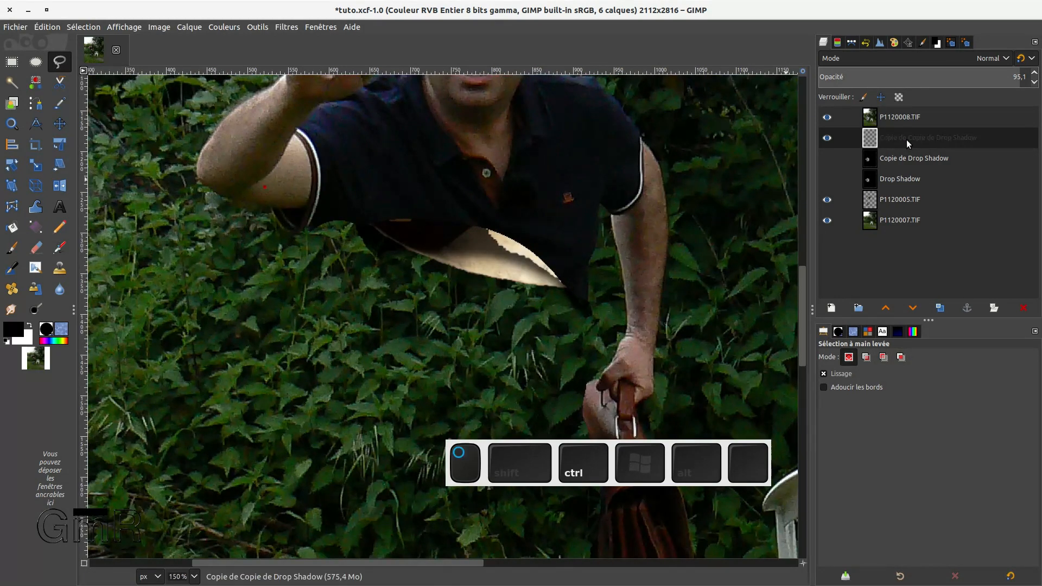
click(57, 130)
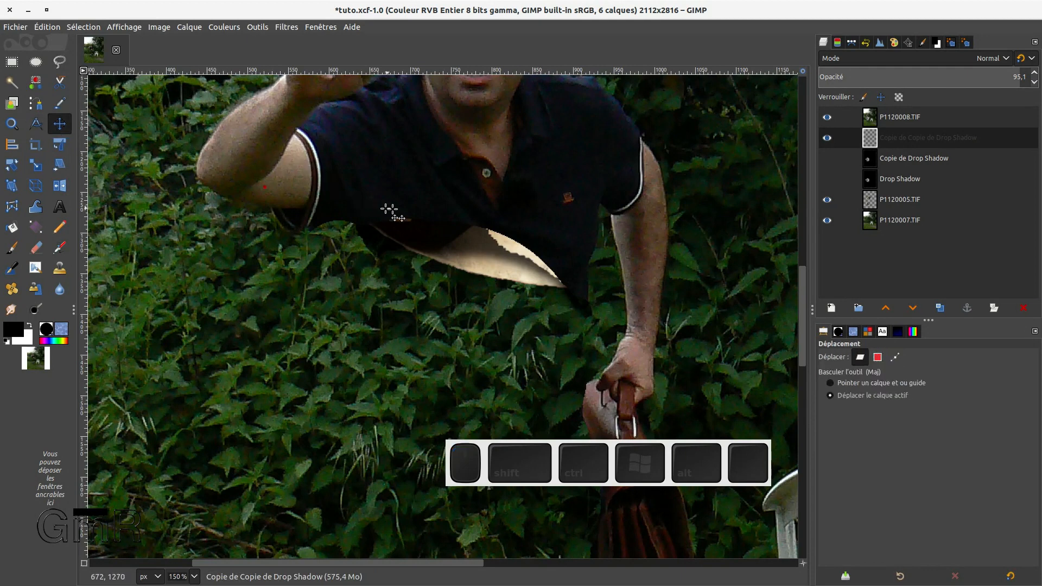
drag(476, 240, 482, 239)
drag(485, 237, 467, 222)
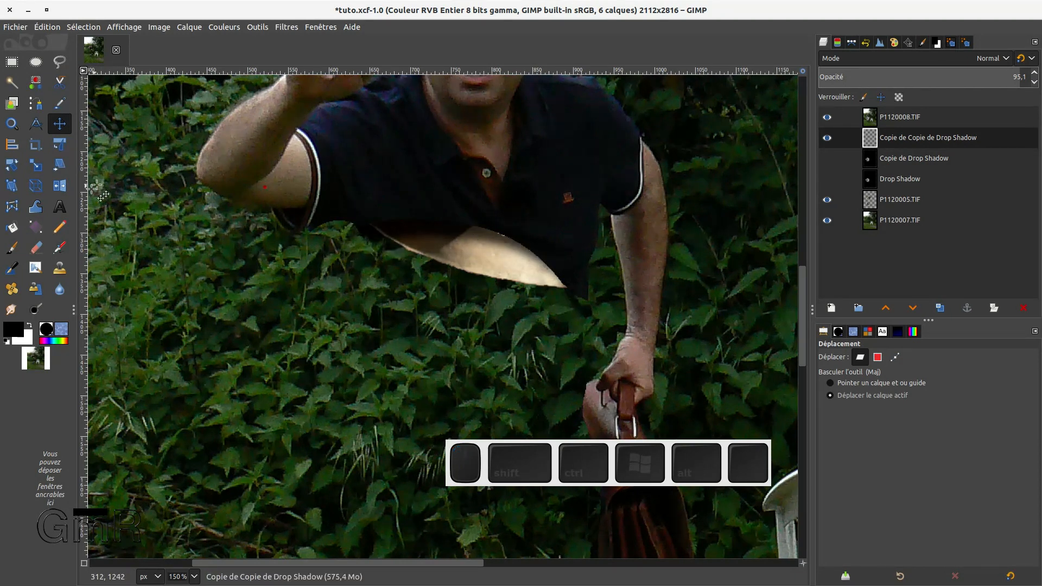
Step: Erase the shadow spilling outside the torso opening, using a Hardness 100 eraser at size 60.20
click(36, 247)
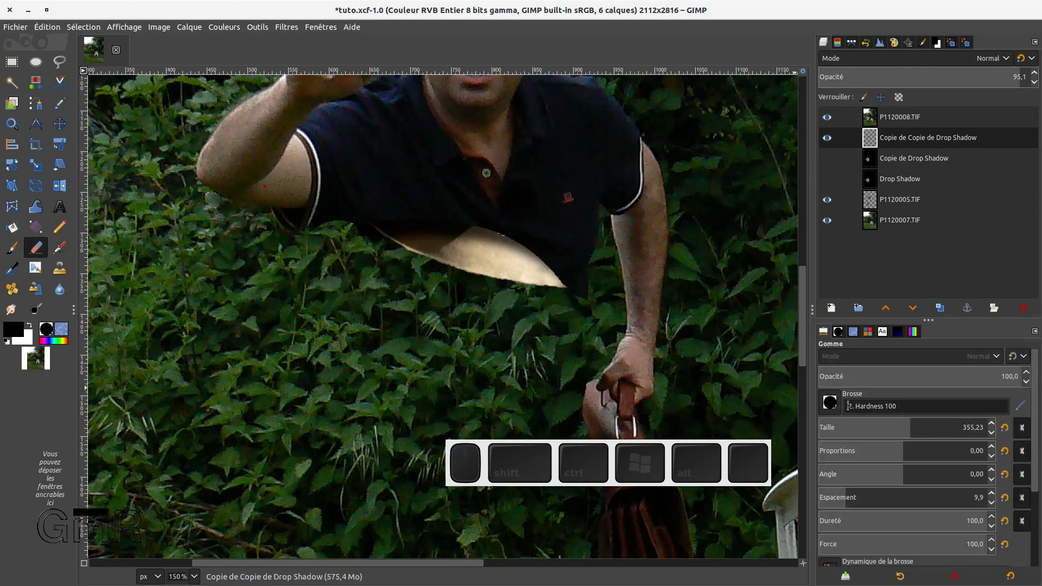
drag(854, 433, 850, 433)
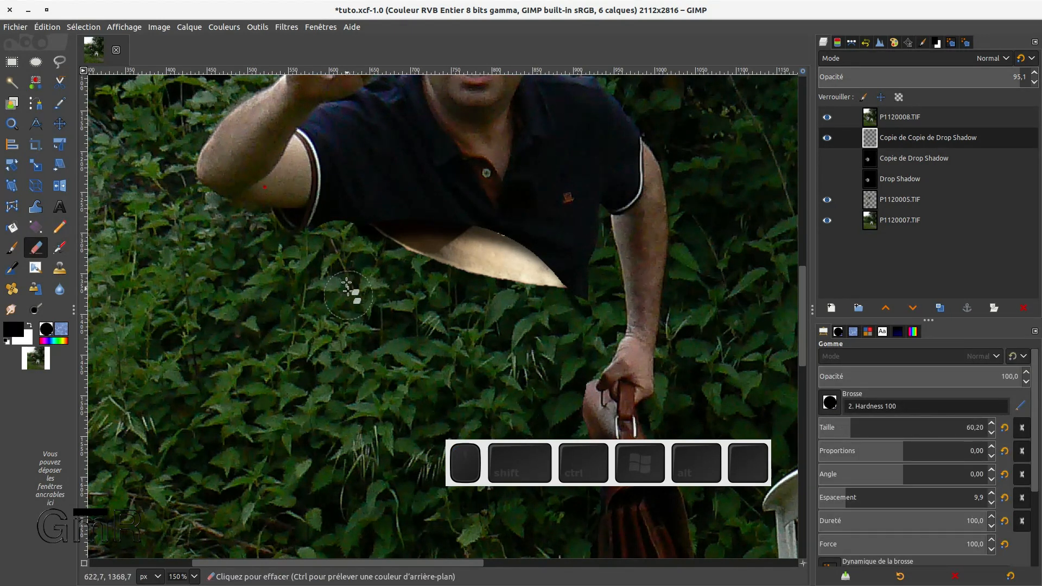
drag(348, 206, 477, 192)
key(ctrl+z)
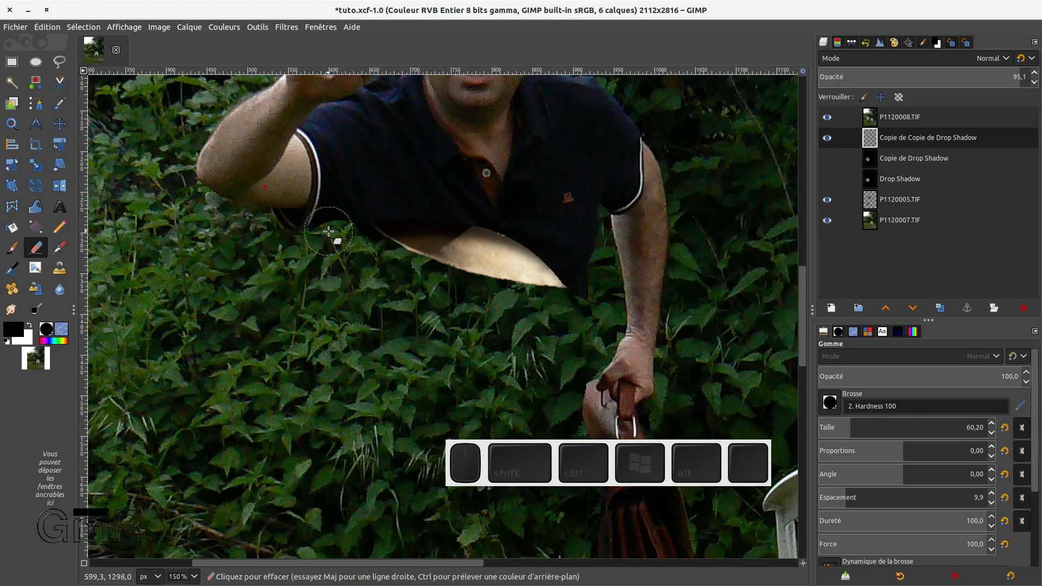
mouse_move(339, 232)
mouse_down()
mouse_move(383, 266)
mouse_move(380, 298)
mouse_up()
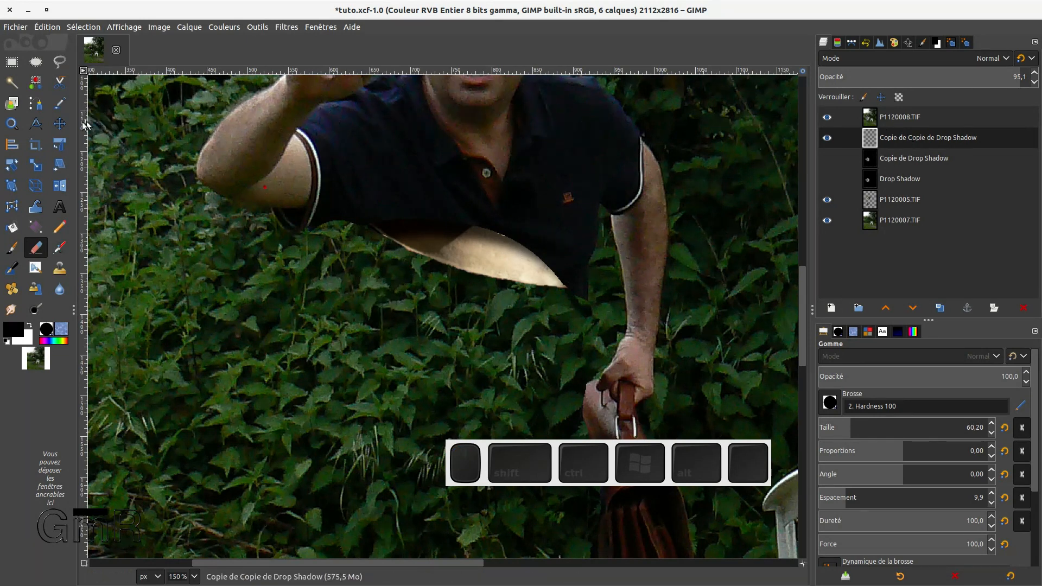
Step: Nudge the cleaned-up shadow copy slightly into place within the torso opening
click(64, 129)
drag(400, 226, 403, 227)
ctrl+scroll(491, 333, down, 3)
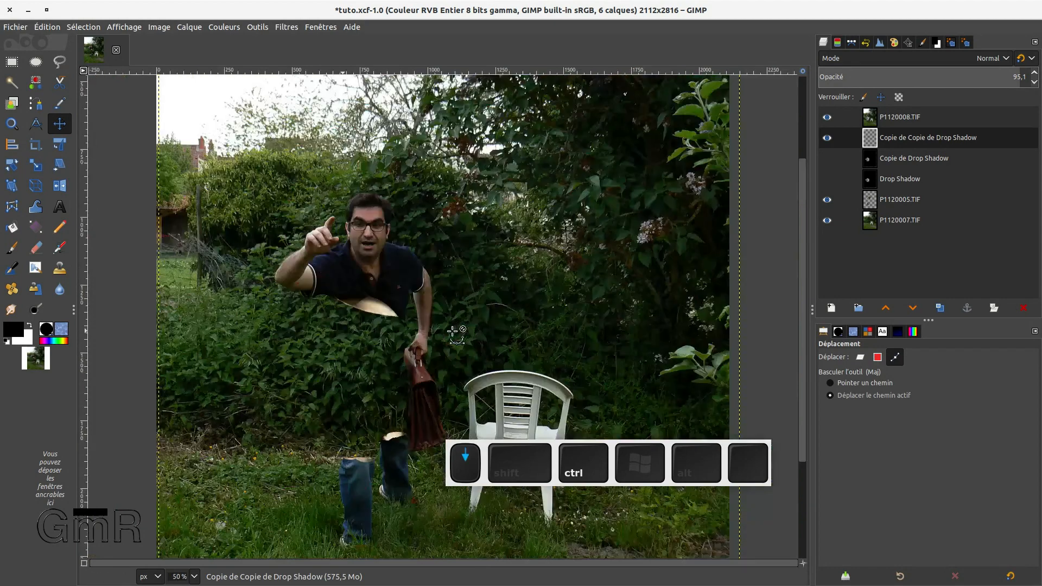
Step: Show the Copie de Drop Shadow layer and move it so its shadow falls over the front leg's opening
scroll(434, 332, down, 5)
ctrl+scroll(390, 307, up, 1)
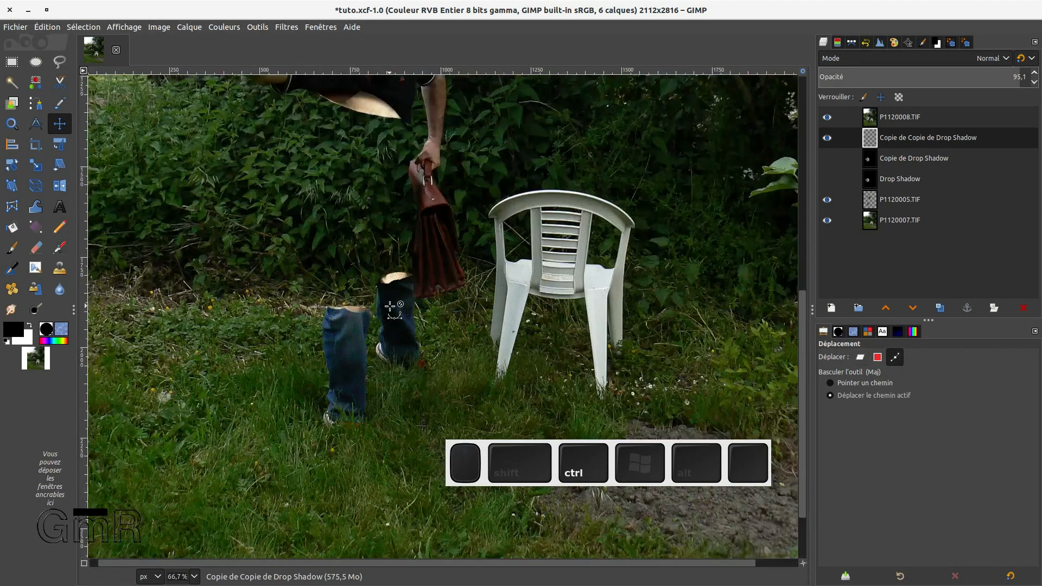
ctrl+click(826, 159)
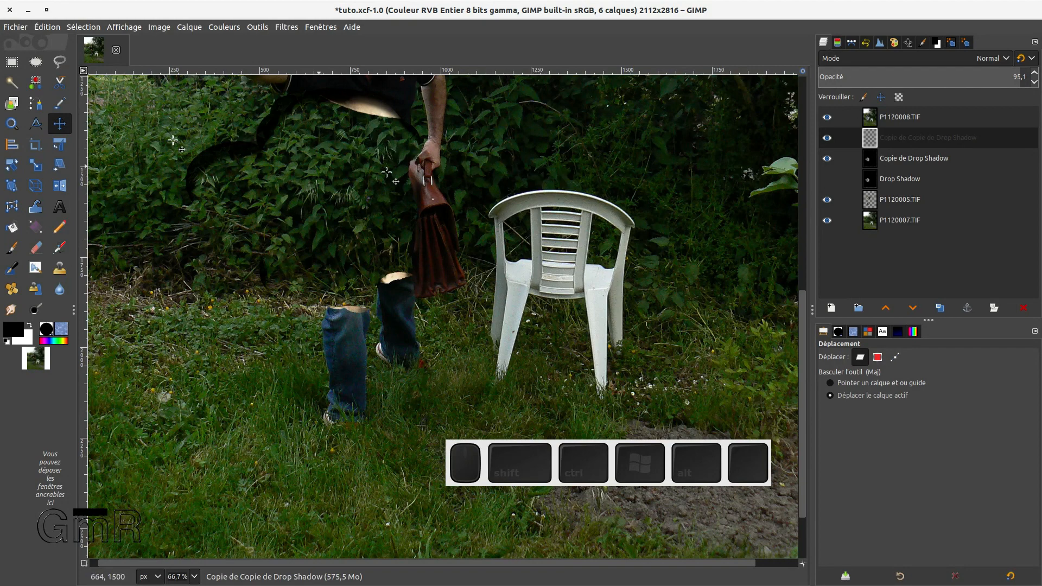
click(920, 163)
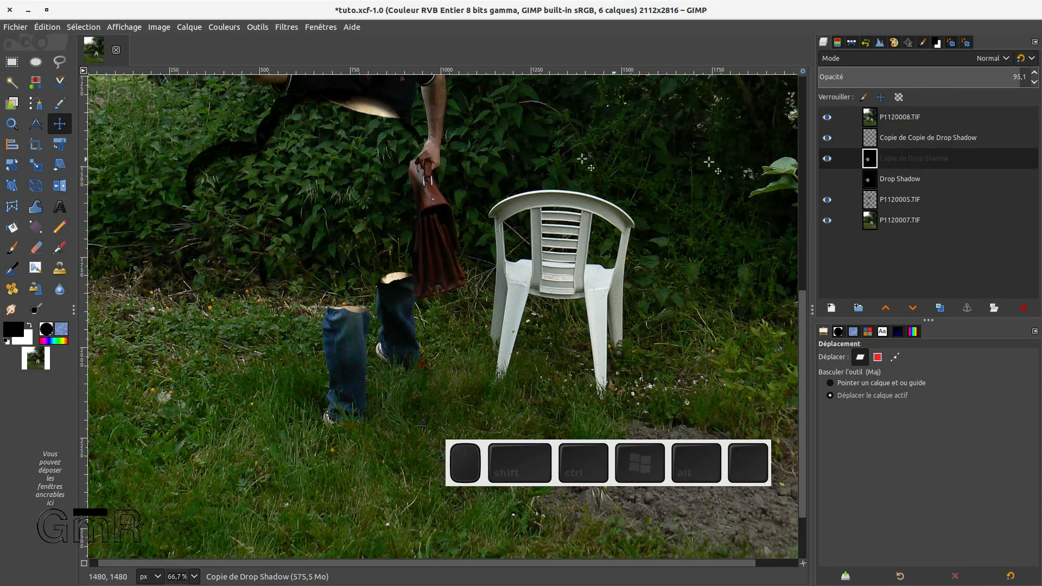
mouse_move(320, 250)
mouse_down()
mouse_move(332, 234)
mouse_move(338, 241)
mouse_up()
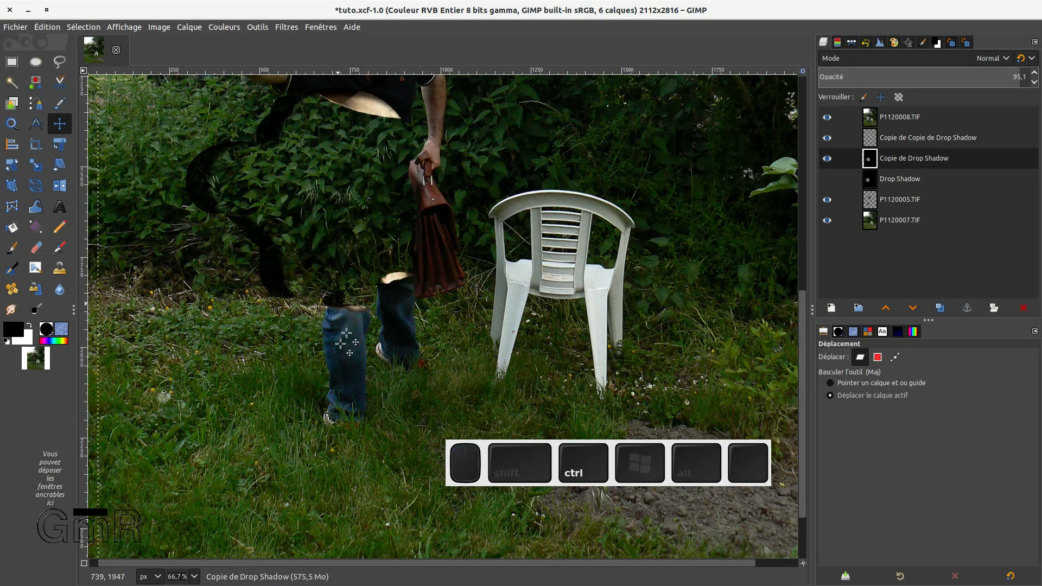
scroll(340, 345, up, 3)
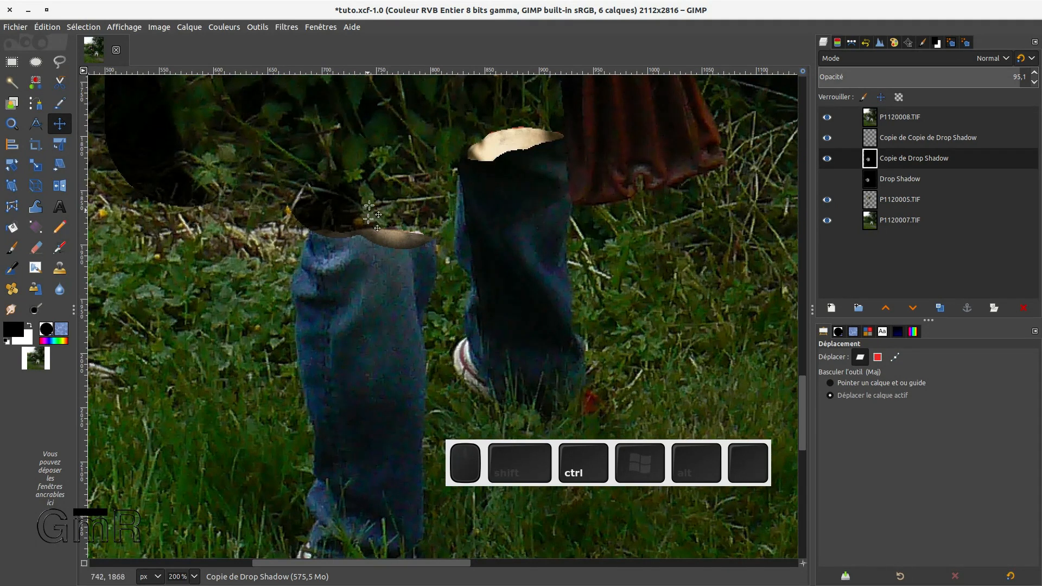
drag(370, 185, 286, 171)
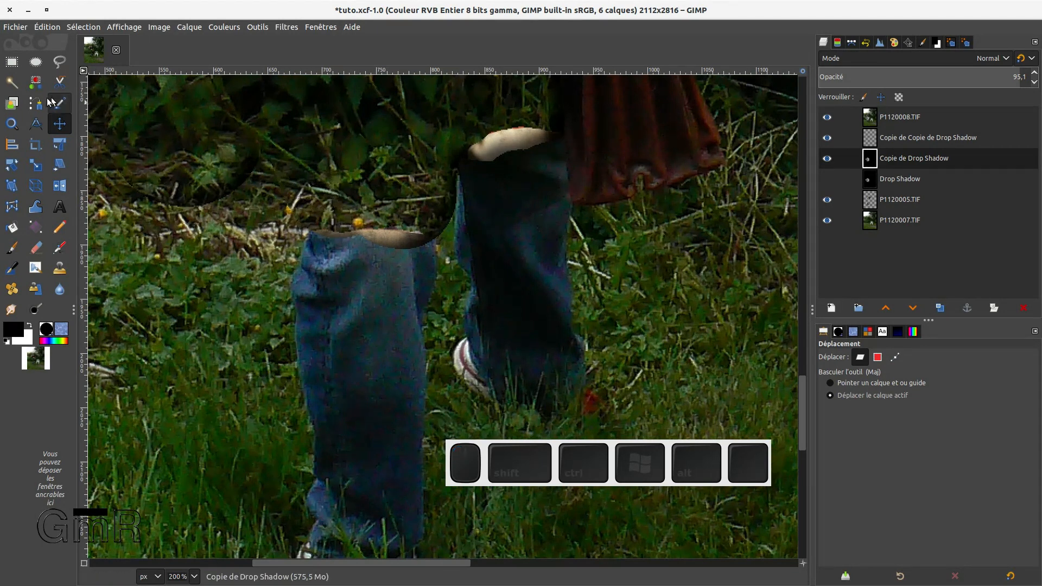
Step: Outline the front leg's opening with the Intelligent Scissors and convert the closed contour into a selection
click(59, 61)
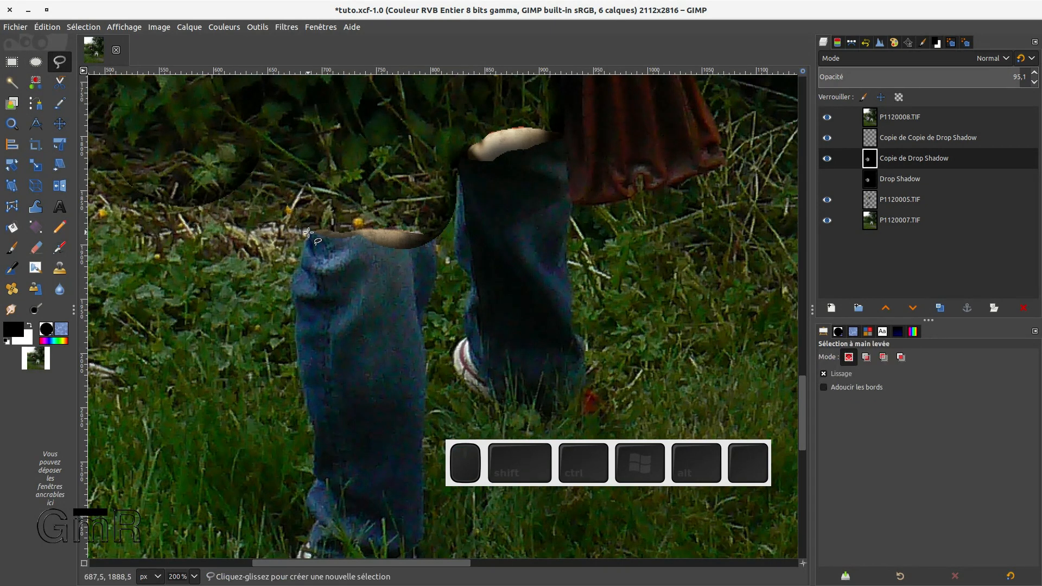
key(i)
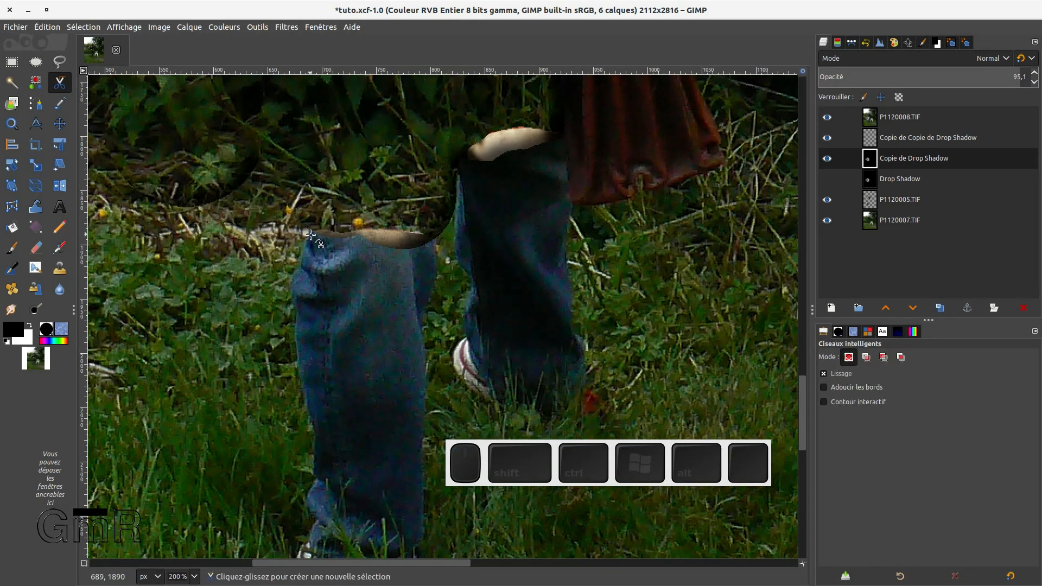
click(309, 232)
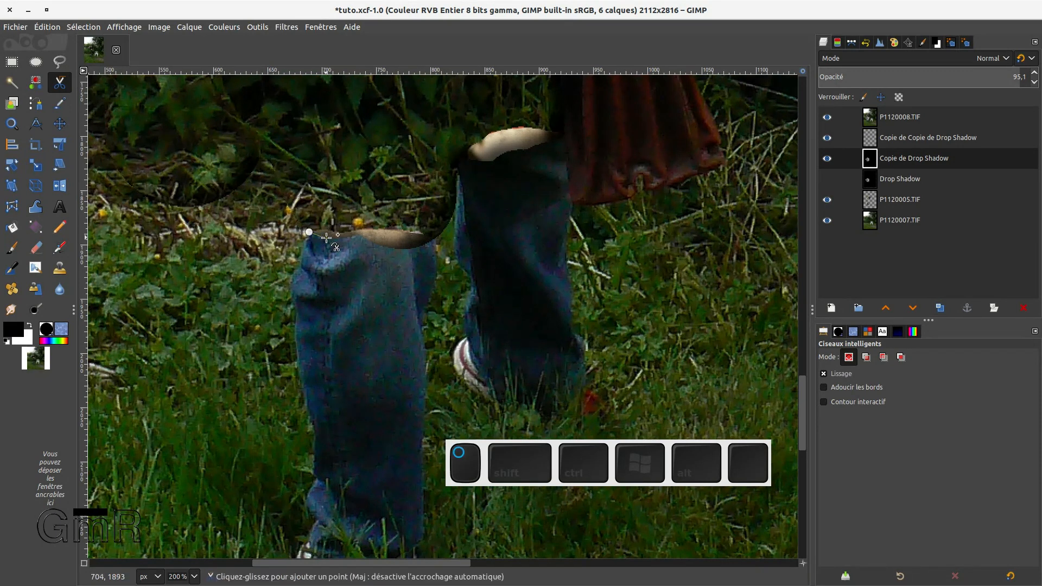
click(326, 239)
click(355, 236)
click(434, 243)
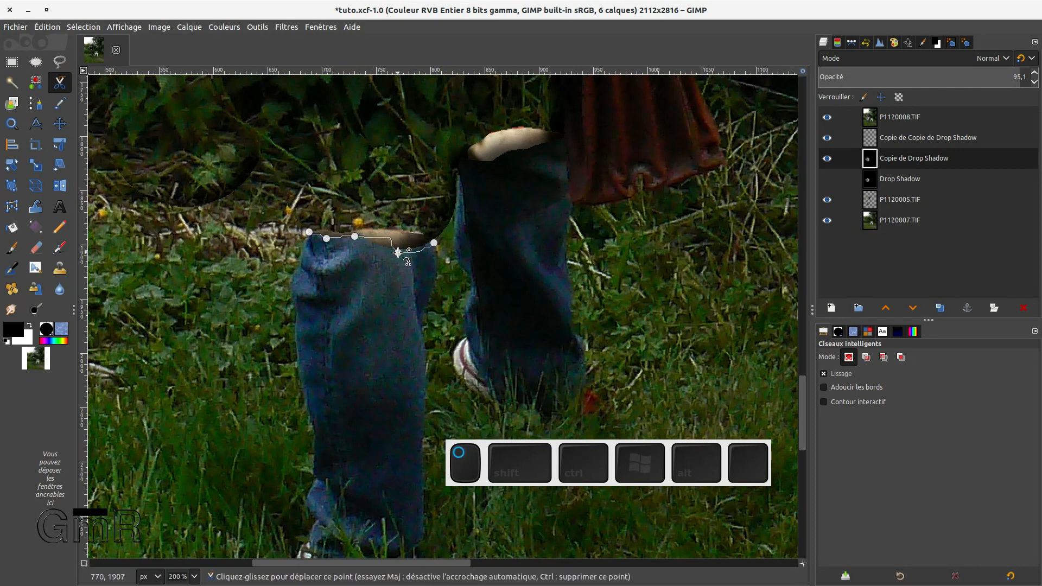
mouse_move(400, 245)
mouse_down()
mouse_move(398, 253)
mouse_move(379, 244)
mouse_up()
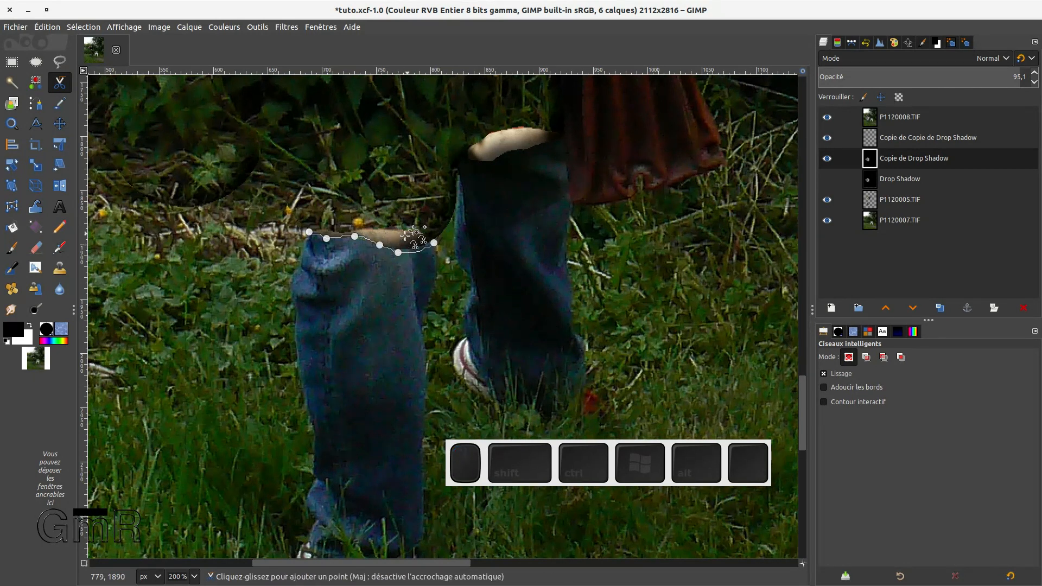
click(429, 234)
click(401, 229)
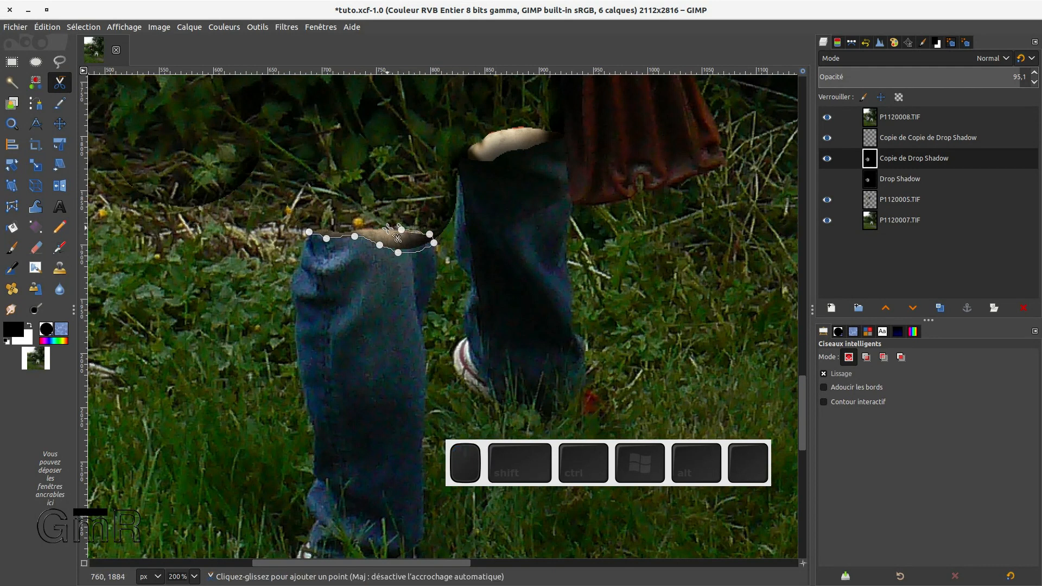
click(350, 228)
click(309, 232)
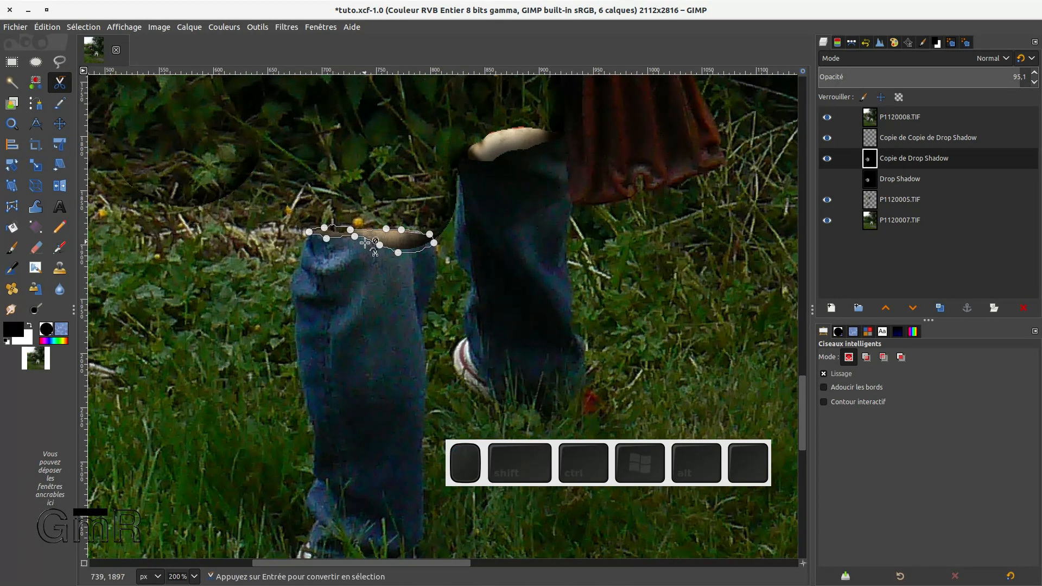
key(Return)
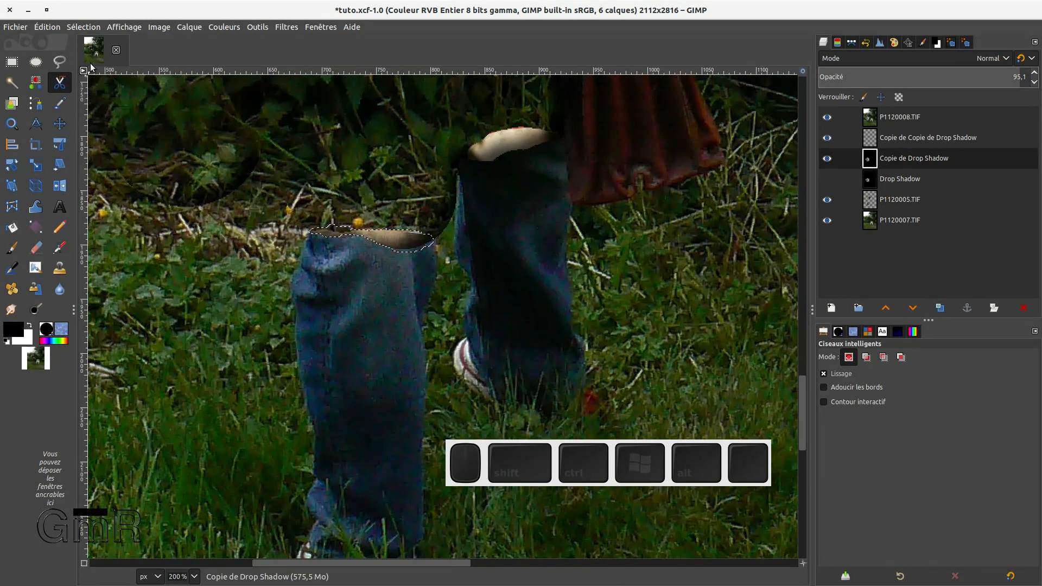
Step: Clear everything on Copie de Drop Shadow outside the front leg's opening and remove the selection
key(ctrl+i)
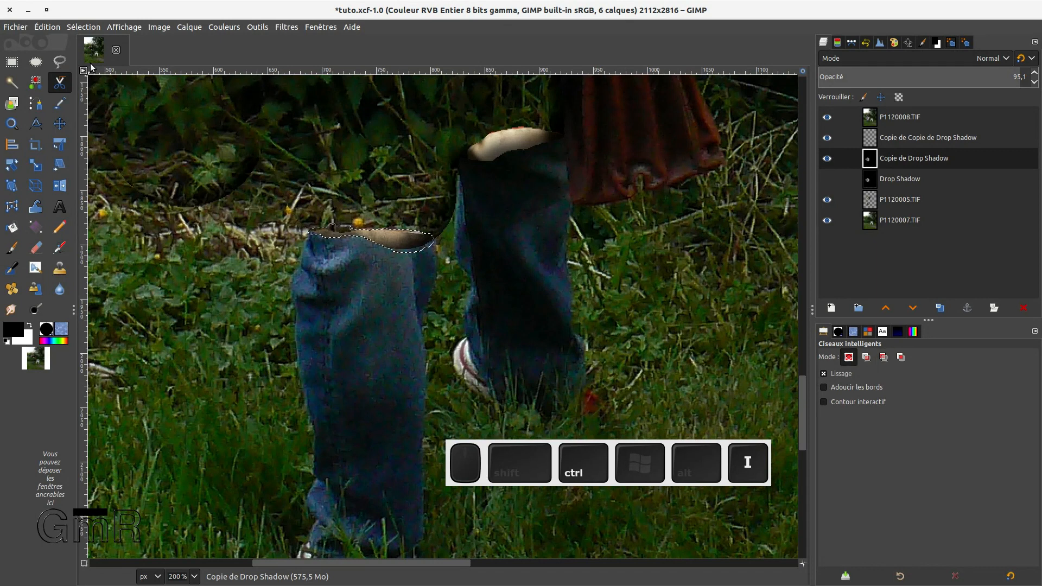
key(Delete)
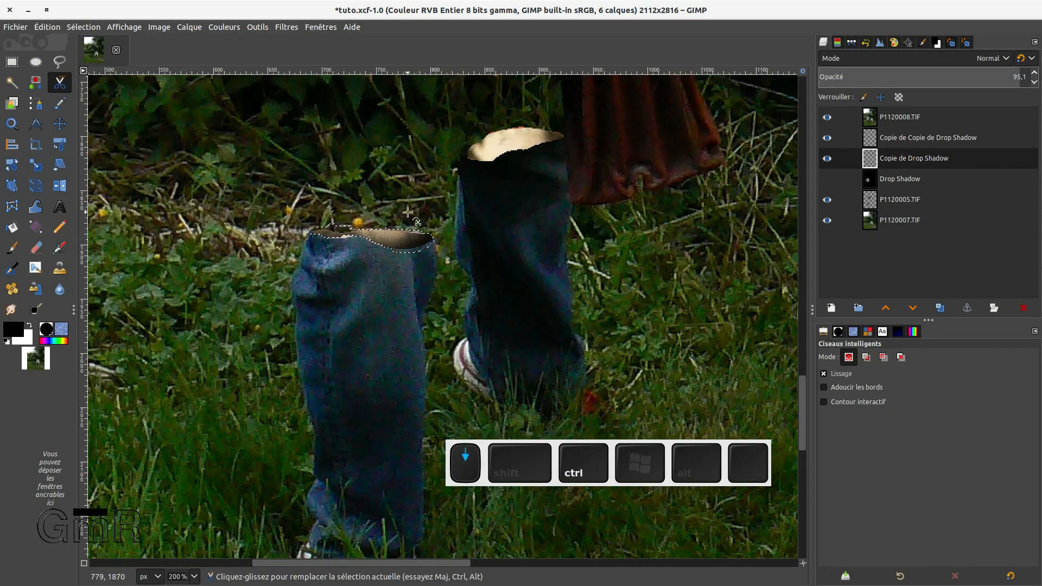
ctrl+scroll(408, 212, down, 4)
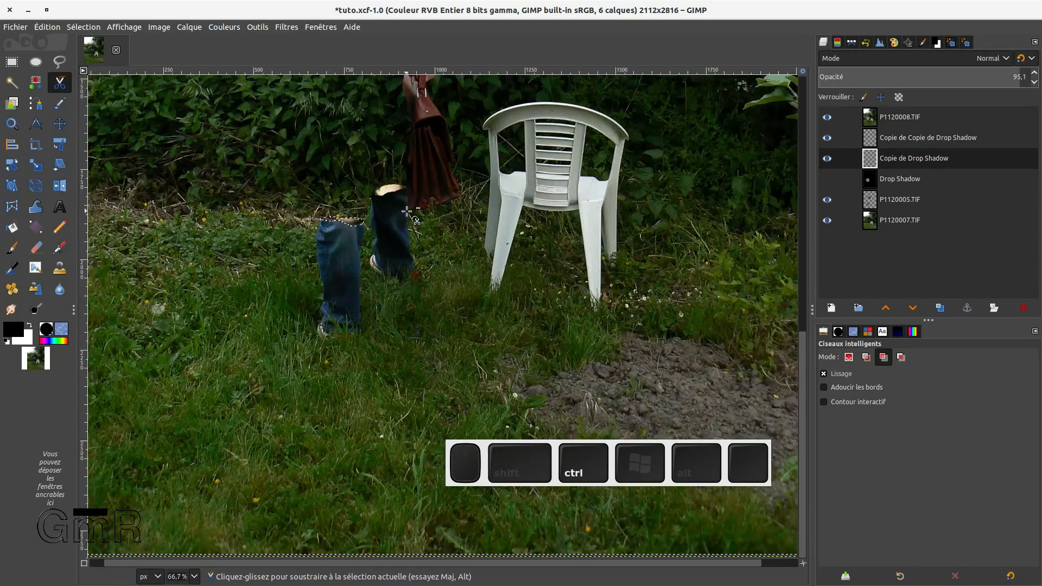
ctrl+scroll(407, 210, down, 1)
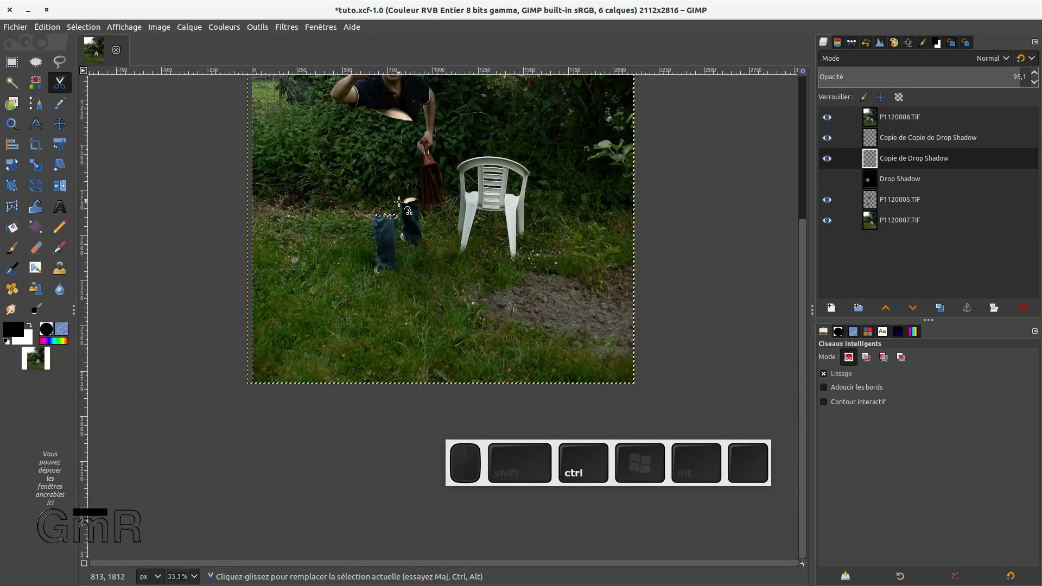
key(shift)
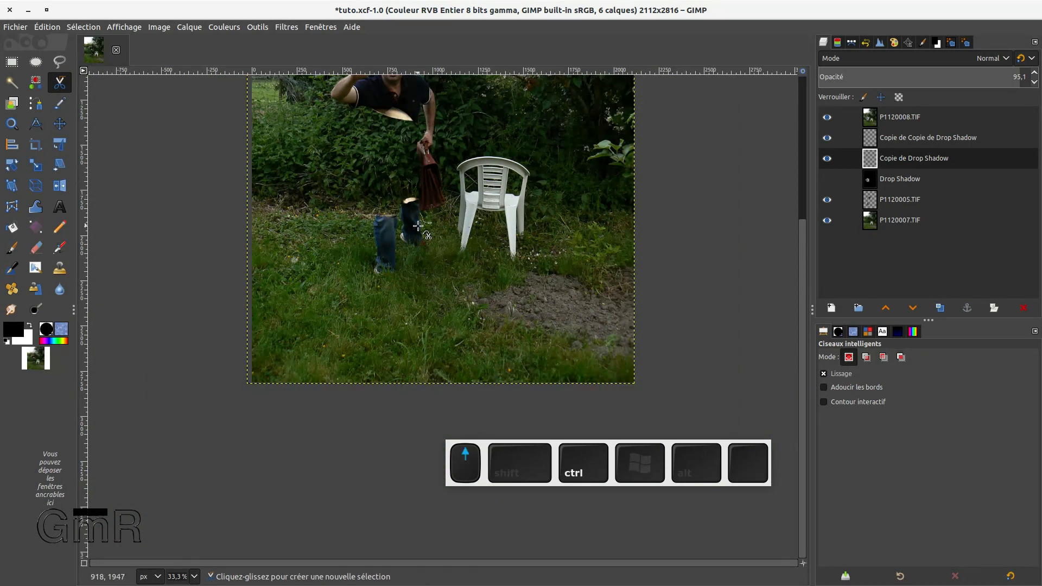
Step: Try to shade the opening of the leg beside the bag with Copie de Drop Shadow still active, and undo the attempt
ctrl+scroll(392, 198, up, 2)
scroll(391, 208, down, 5)
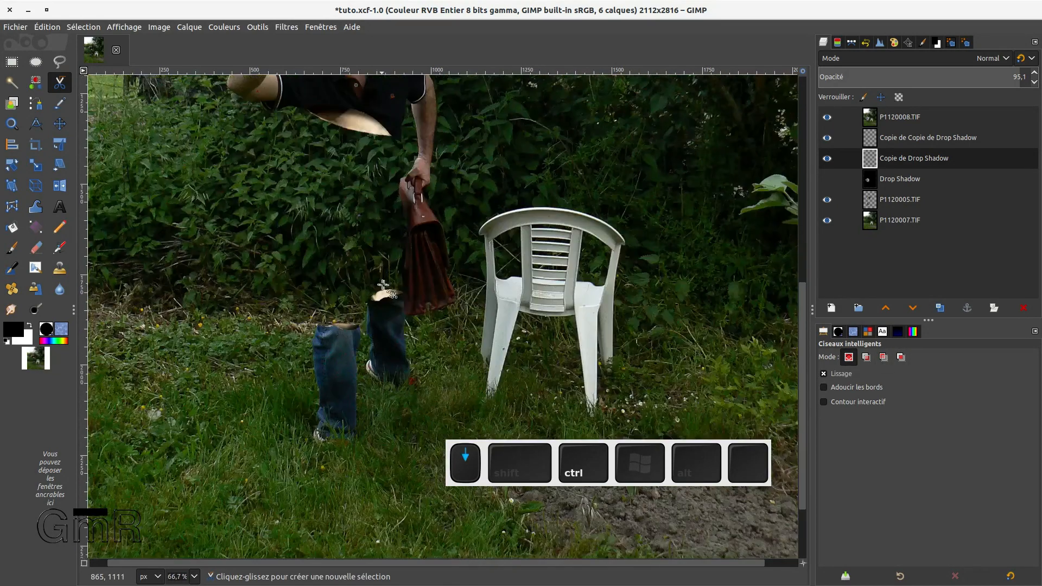
ctrl+click(827, 179)
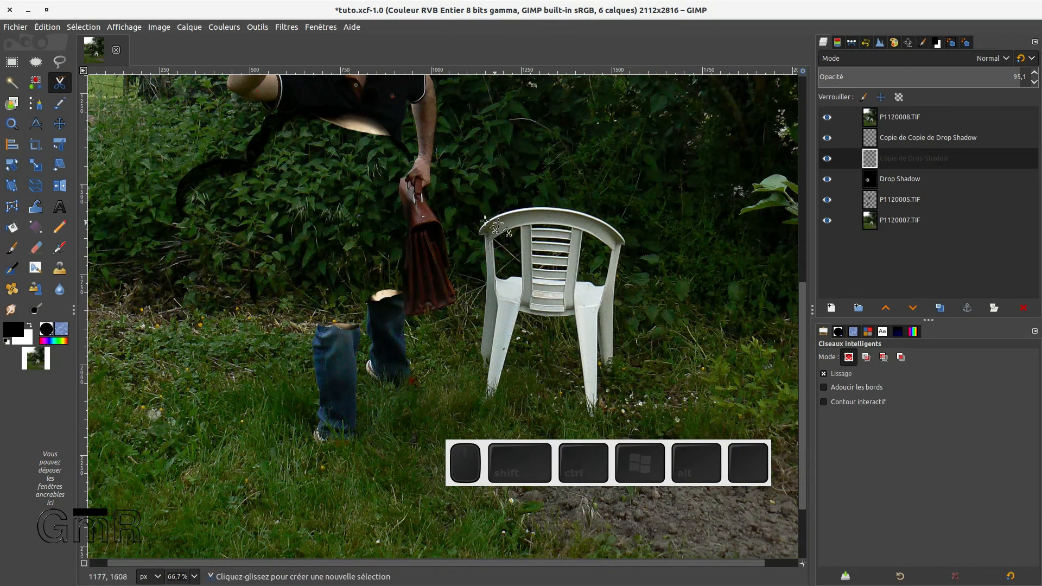
click(59, 124)
scroll(389, 298, up, 3)
ctrl+scroll(388, 349, up, 2)
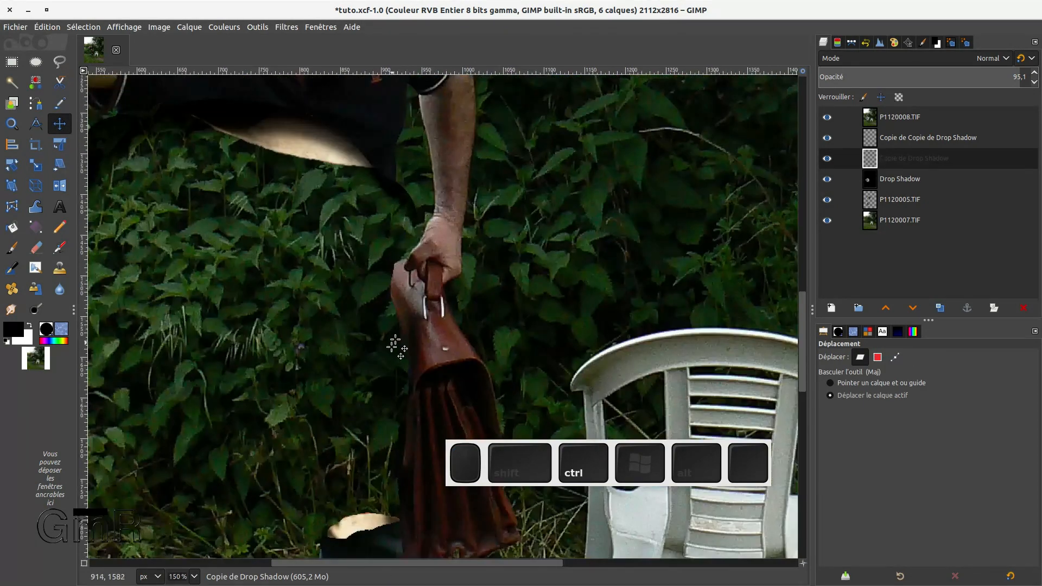
mouse_move(354, 272)
mouse_down()
mouse_move(348, 256)
mouse_move(349, 271)
mouse_up()
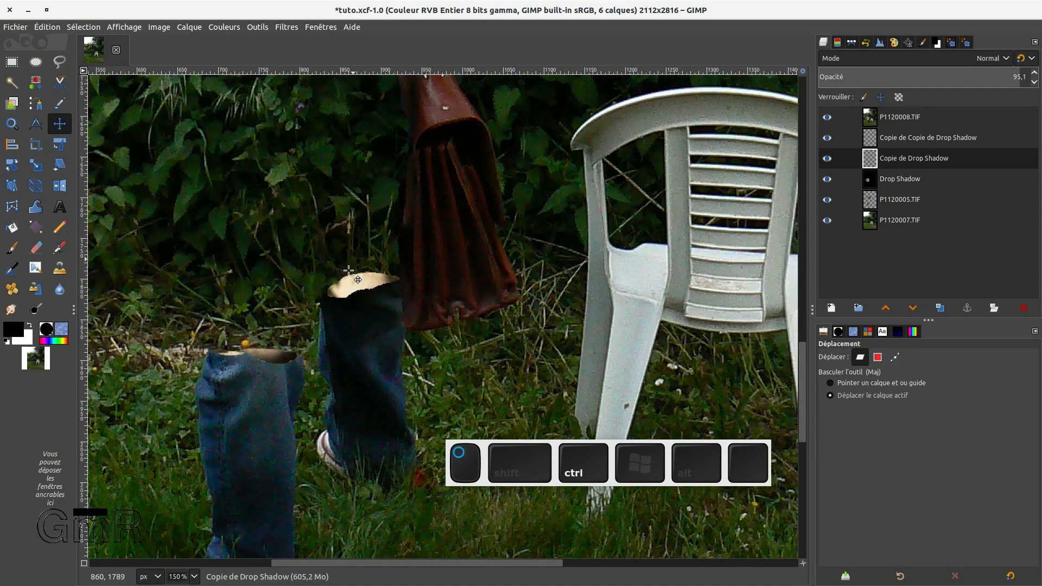
key(ctrl+z)
key(ctrl+z)
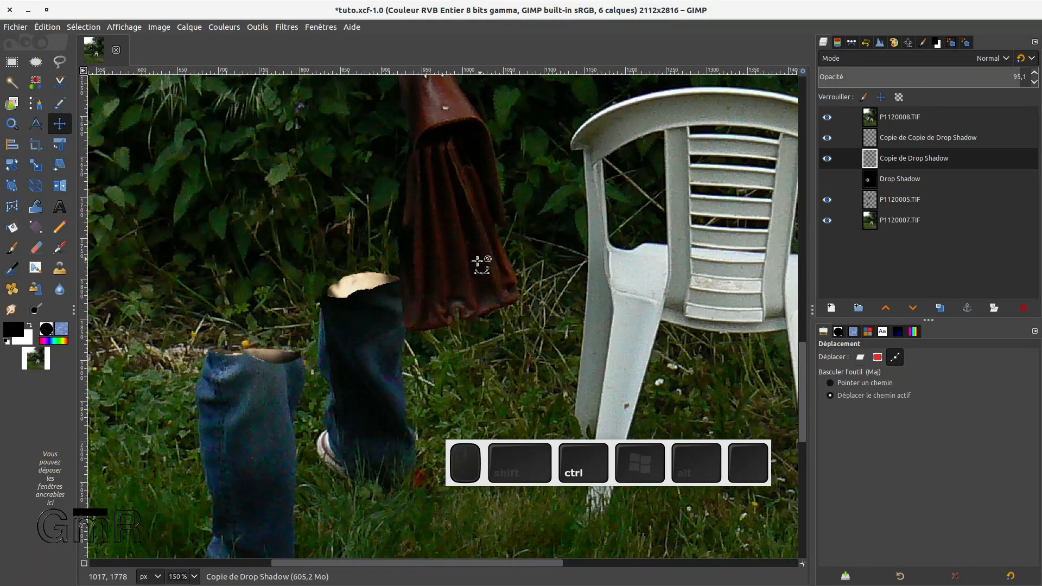
Step: Show the Drop Shadow layer and move it so its shadow falls over the opening of the leg beside the bag
click(907, 179)
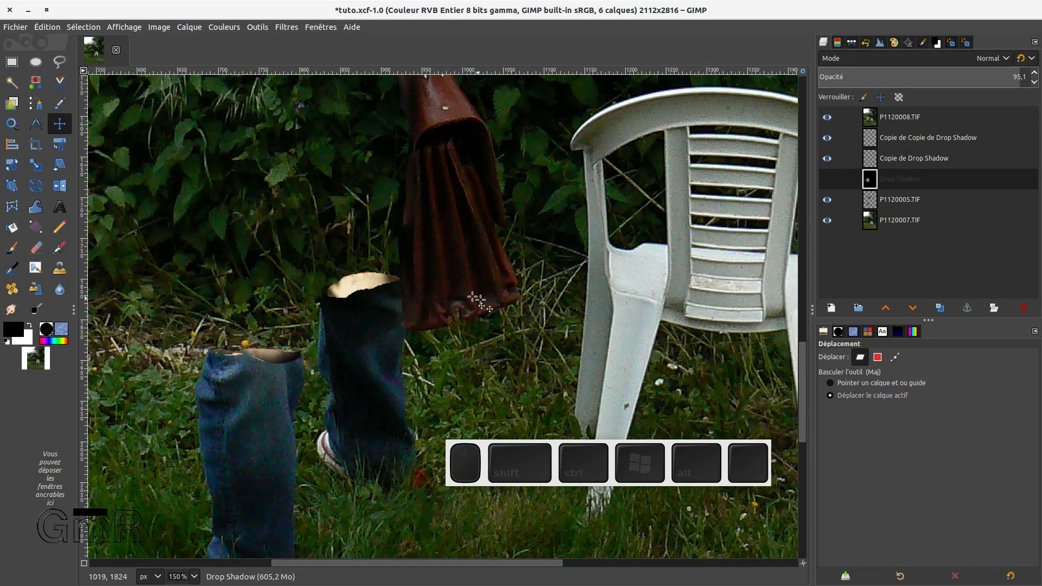
click(361, 282)
drag(361, 281, 358, 270)
click(828, 181)
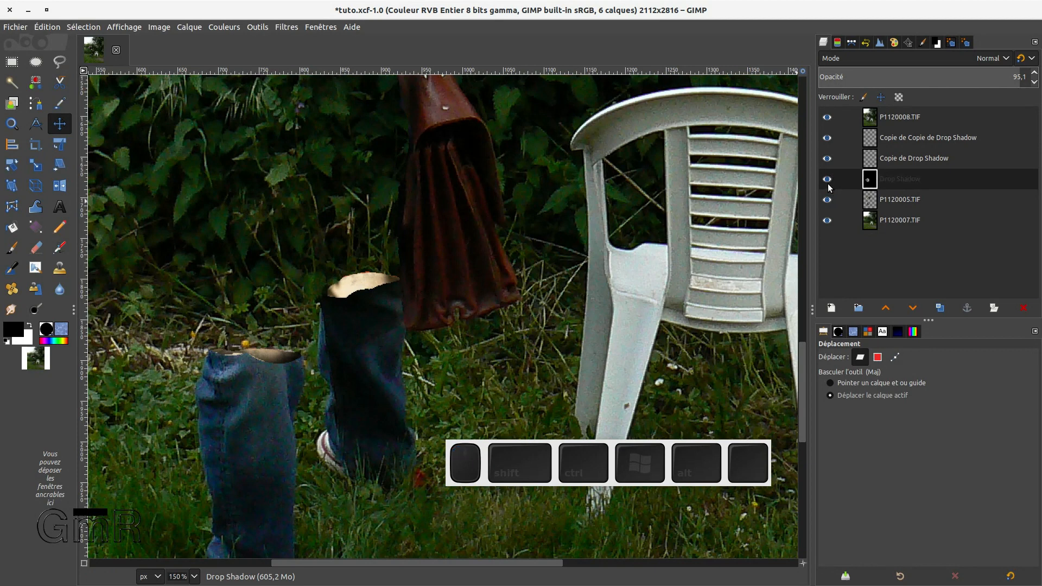
drag(369, 278, 352, 246)
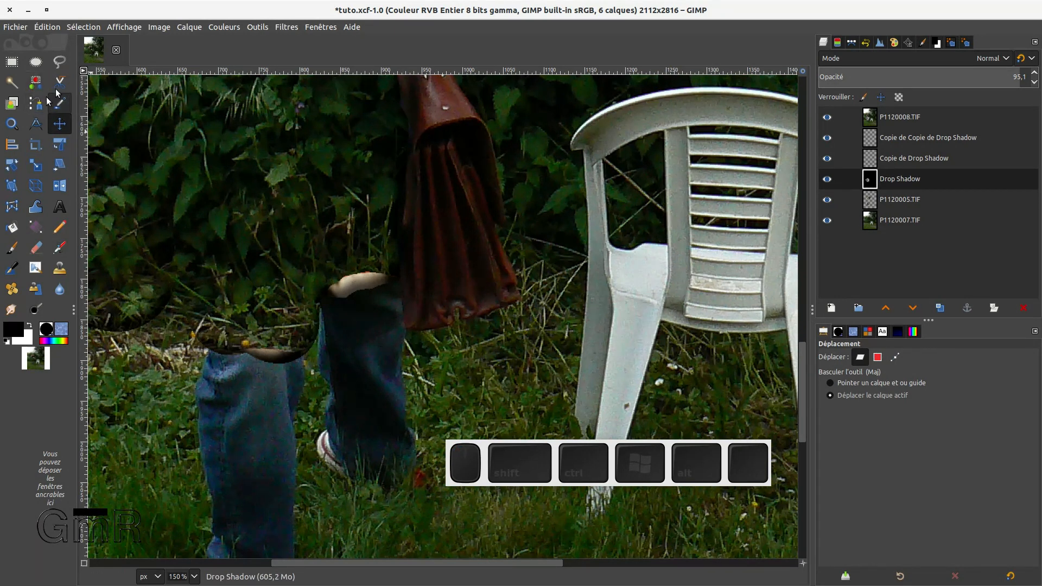
Step: Clear everything on the Drop Shadow layer outside a freehand selection around the opening of the leg beside the bag, and deselect
click(62, 69)
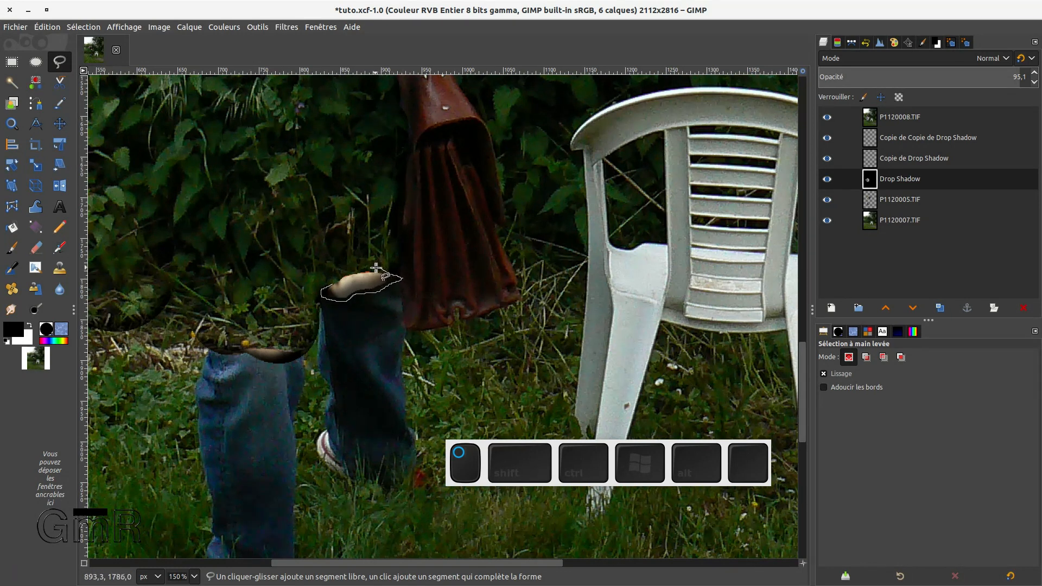
click(332, 283)
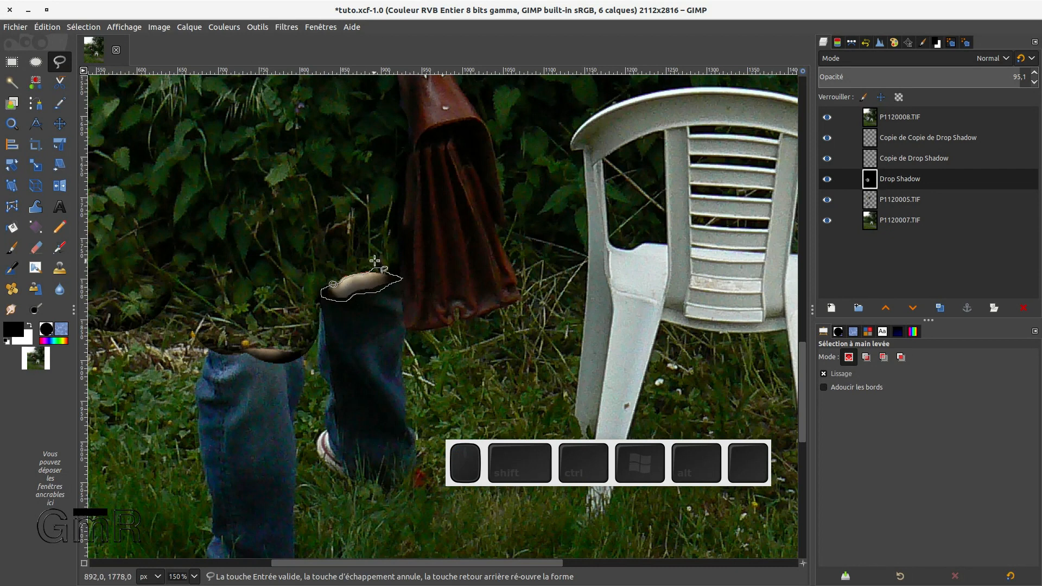
key(Return)
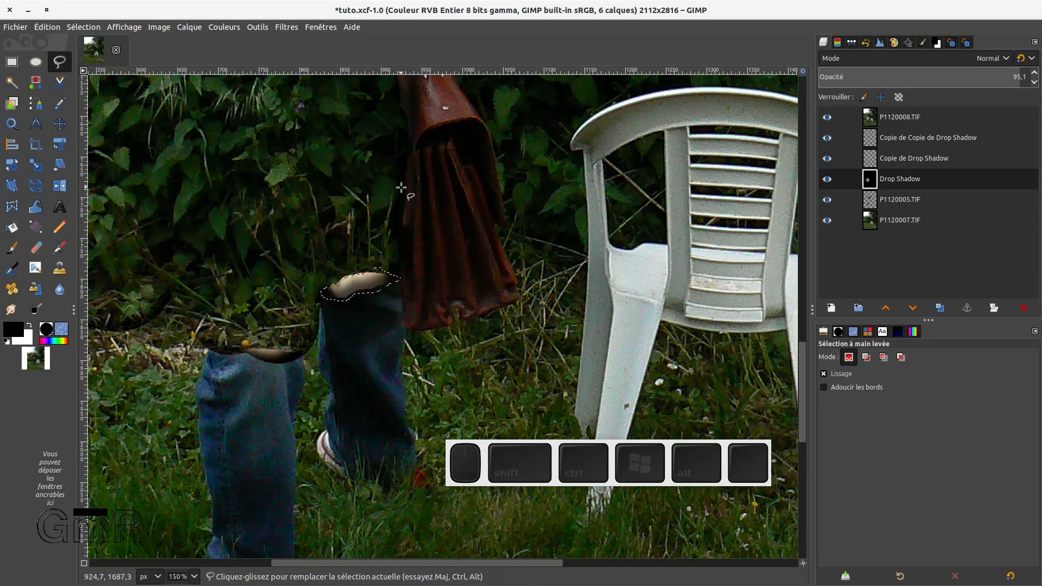
key(ctrl)
key(ctrl+i)
key(Delete)
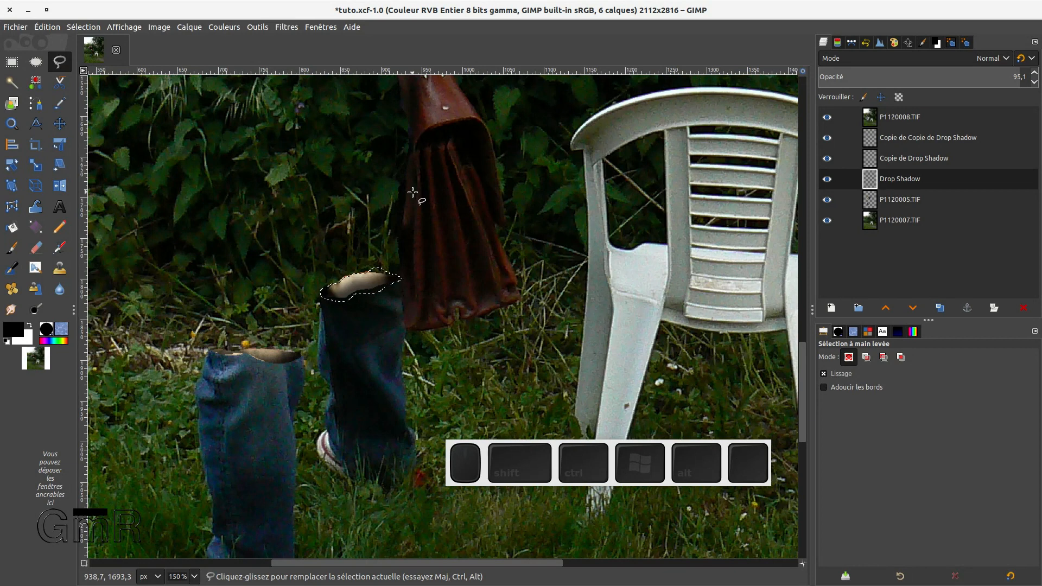
key(shift)
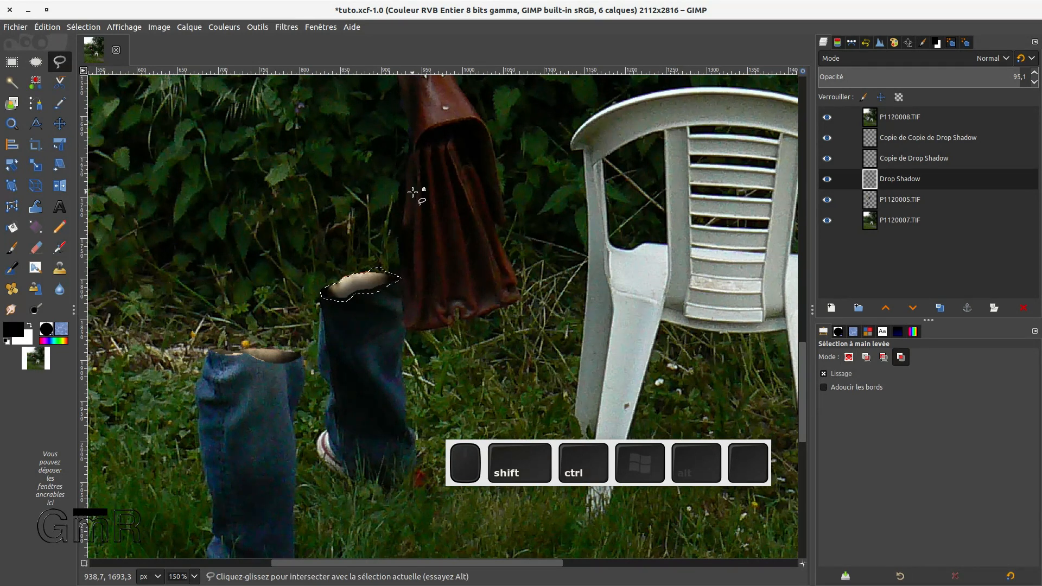
key(ctrl+shift+a)
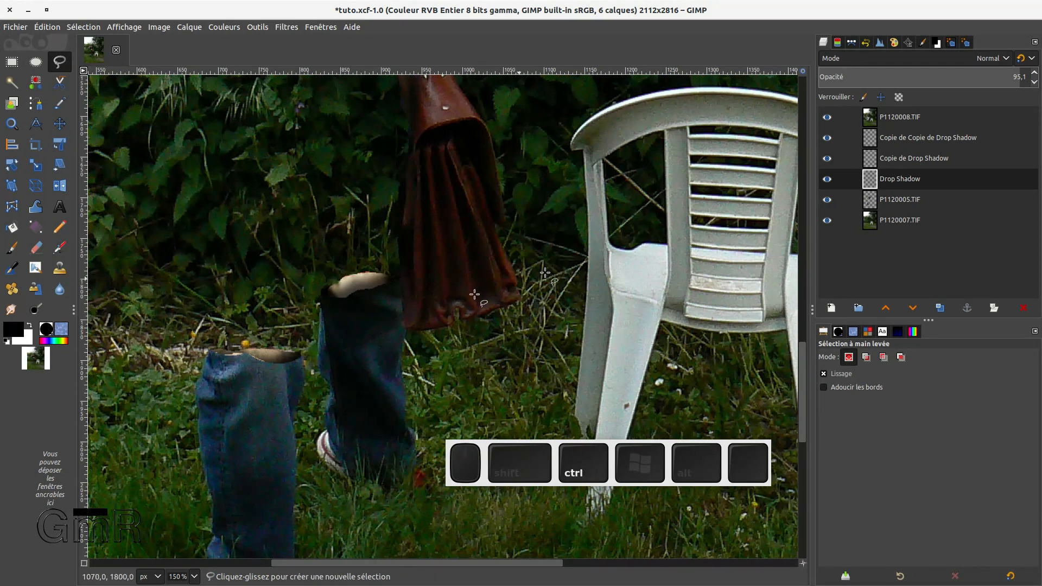
Step: Flatten the whole photomontage into a single layer
scroll(436, 332, down, 4)
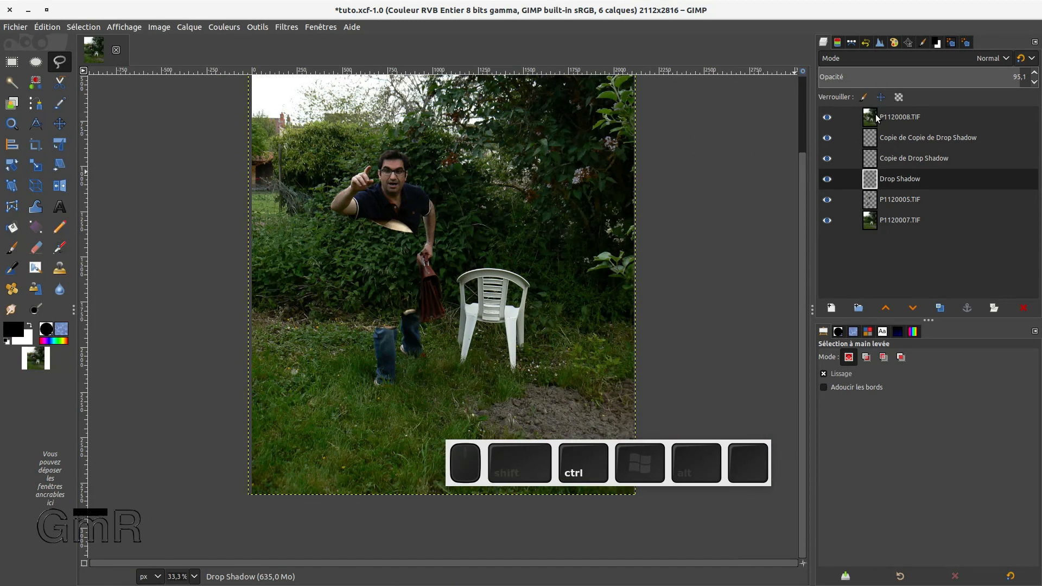
right_click(877, 118)
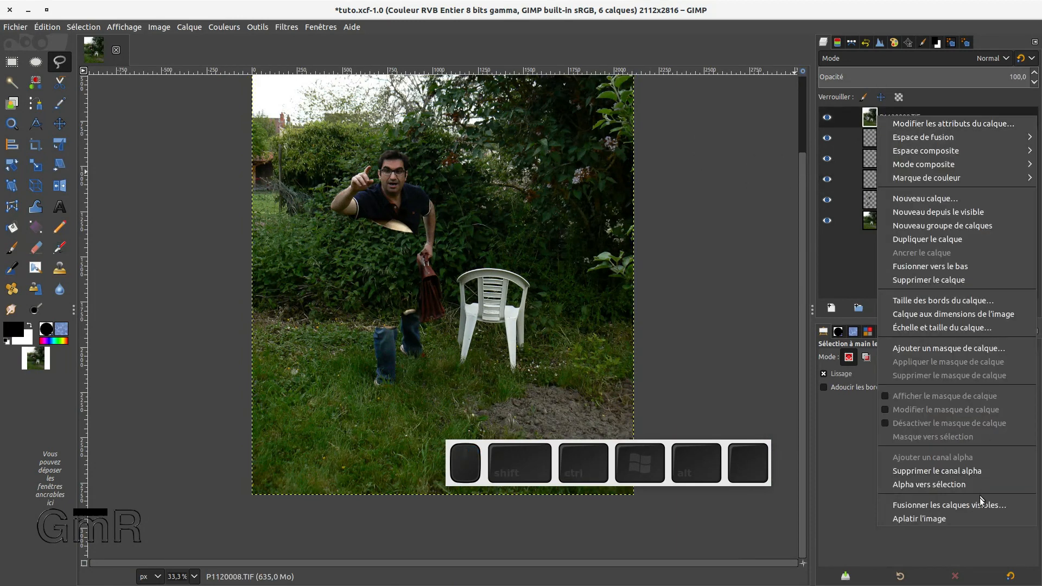
click(923, 518)
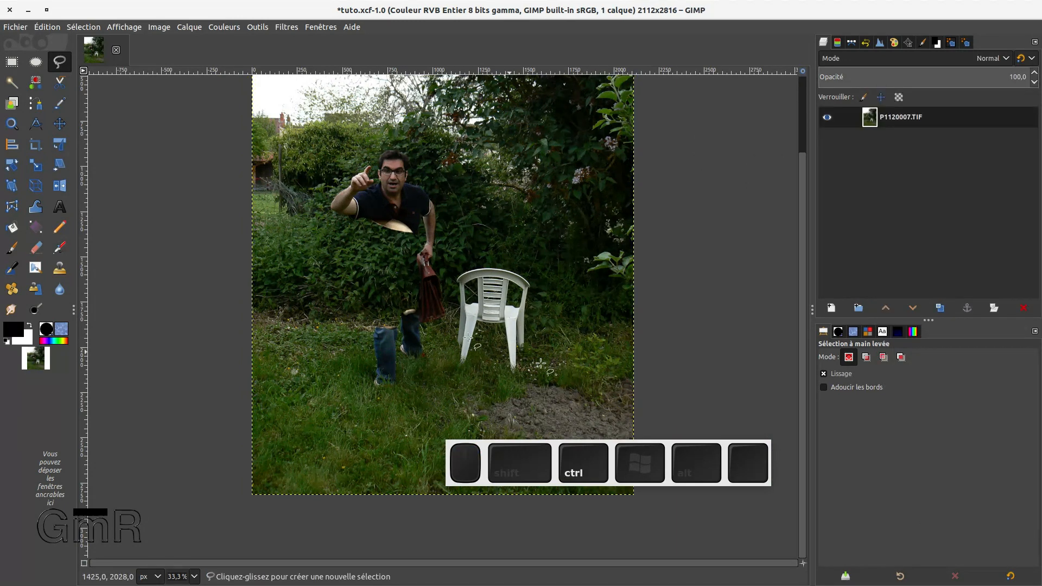
Step: Crop the image to a 748 × 1460 px area framing the man, his bag and both legs
ctrl+scroll(435, 312, up, 1)
ctrl+scroll(435, 312, down, 1)
scroll(435, 312, down, 1)
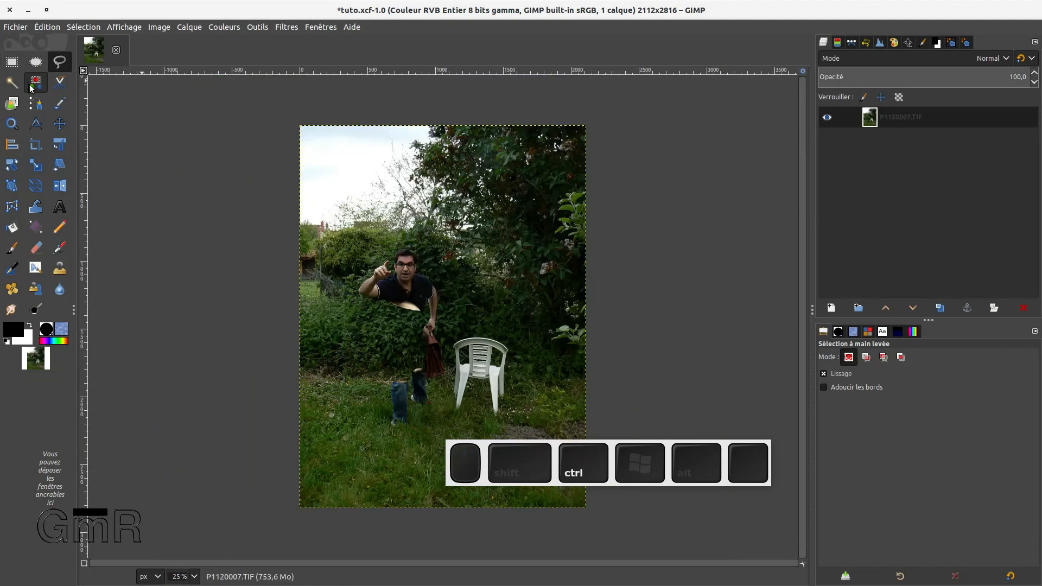
click(38, 145)
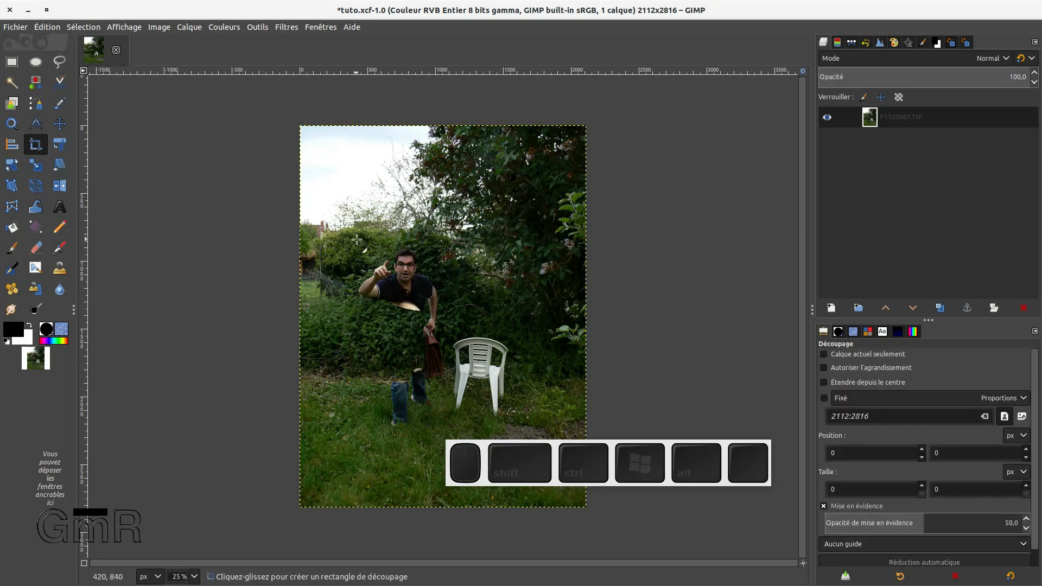
drag(351, 238, 376, 427)
drag(415, 455, 452, 436)
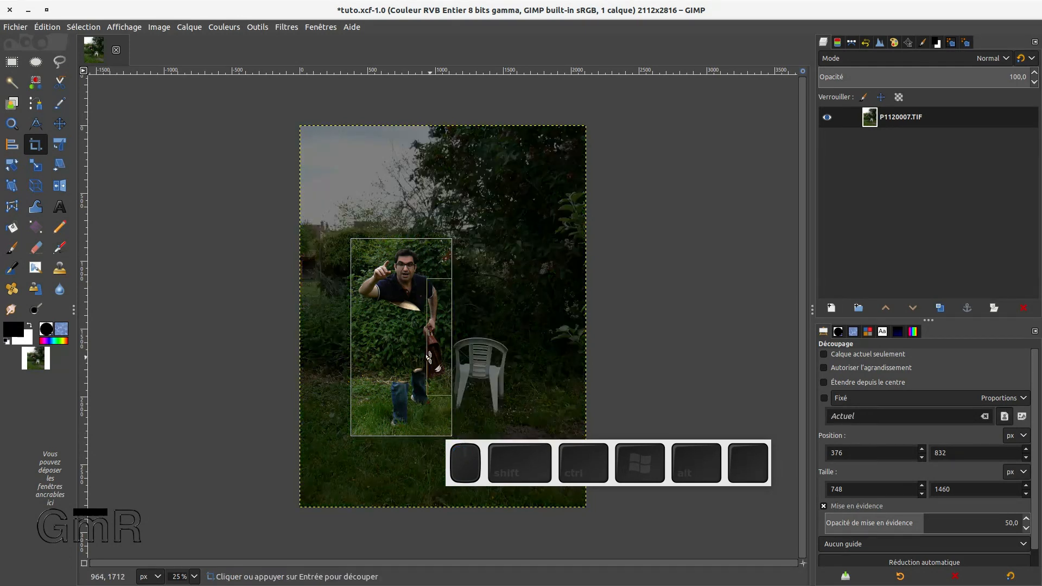
drag(400, 327, 400, 327)
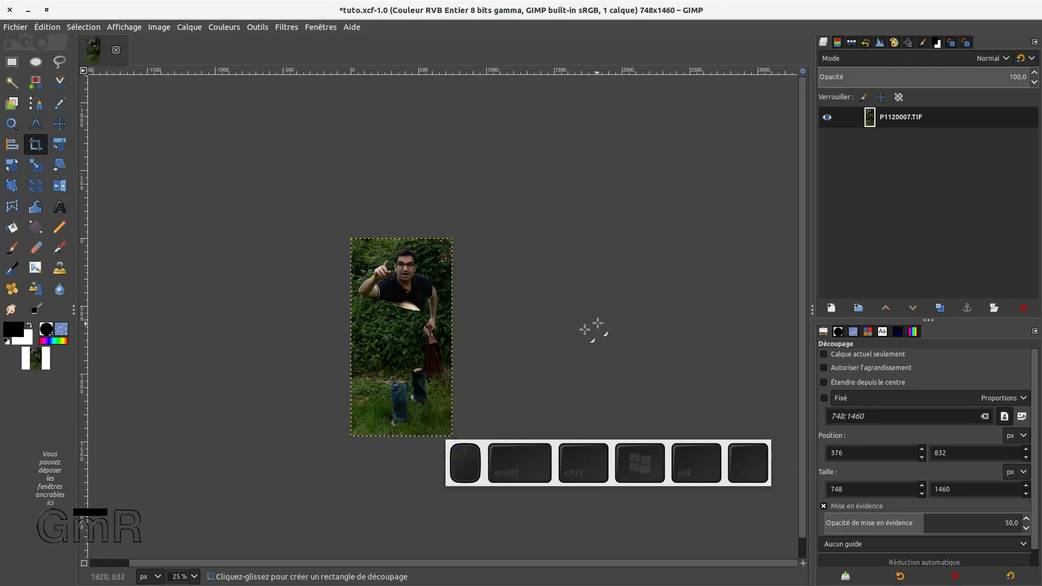
Step: Add a new transparent layer named Calque, 748 × 1460 px, above the flattened photo
scroll(522, 332, up, 2)
scroll(471, 308, down, 1)
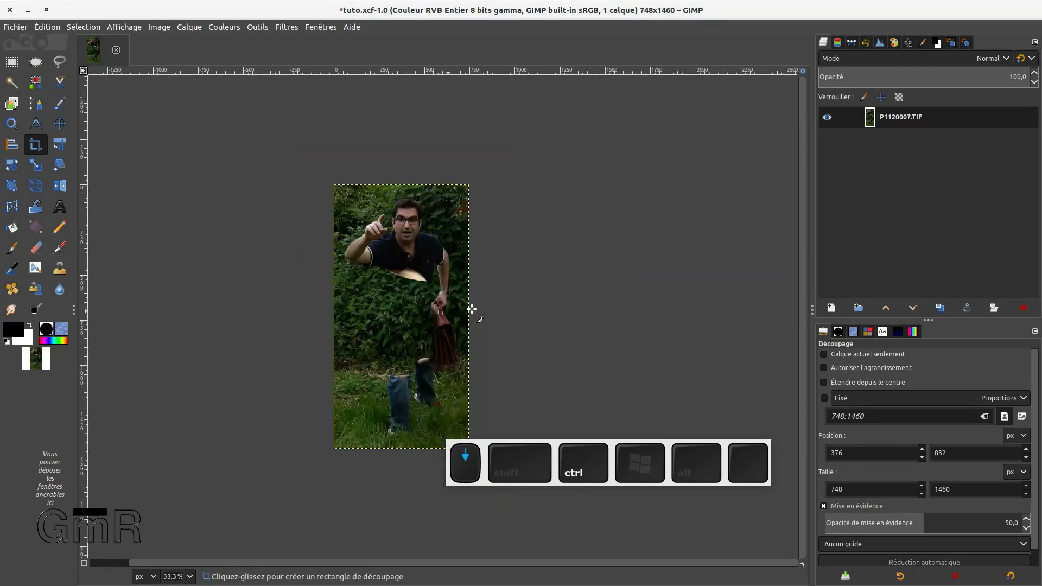
scroll(504, 322, up, 1)
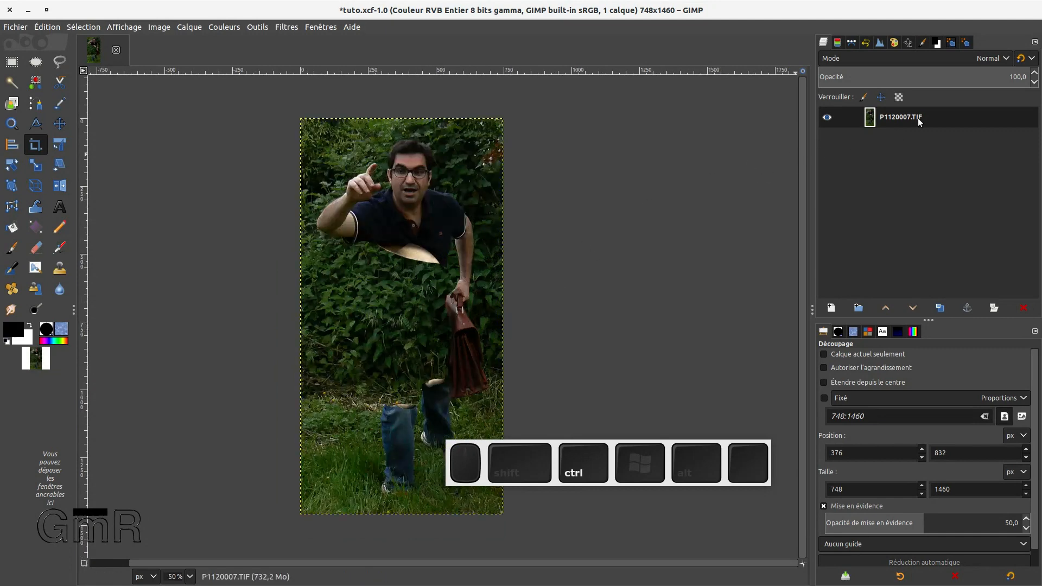
click(831, 308)
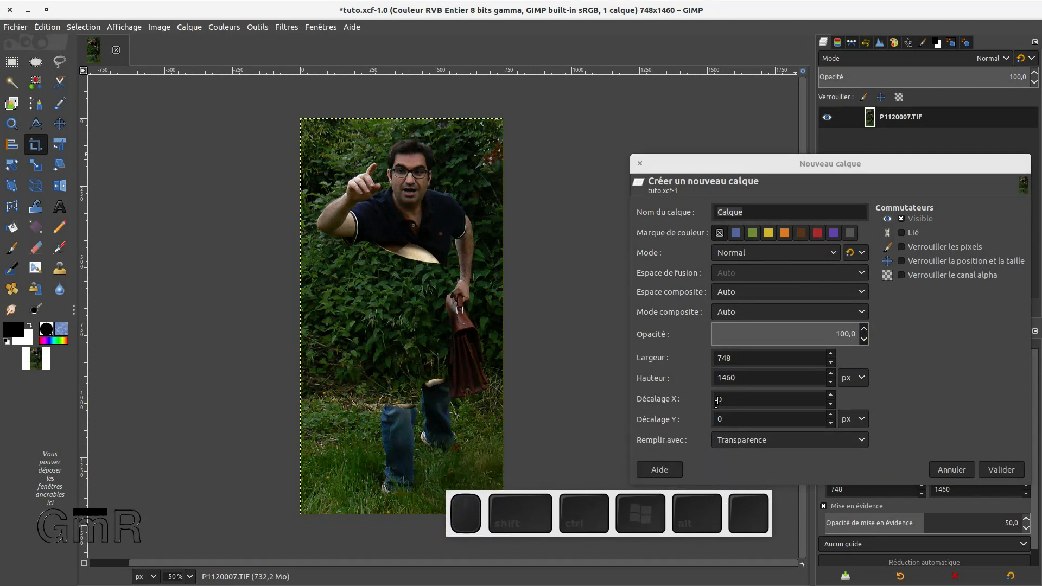
click(992, 470)
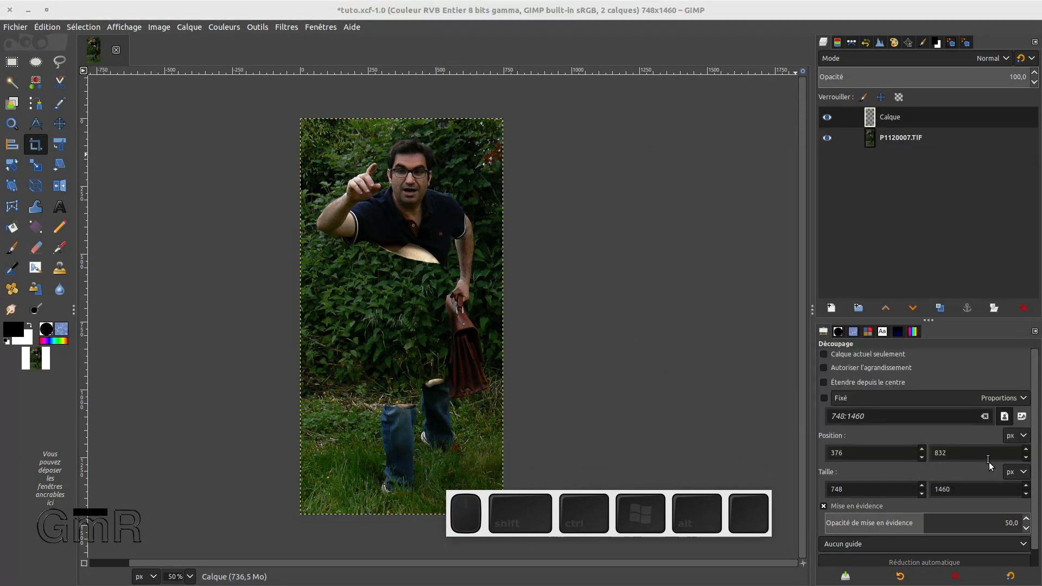
Step: Try to darken the torso's opening with black Paintbrush strokes at 26.1 opacity on the Calque layer
click(11, 248)
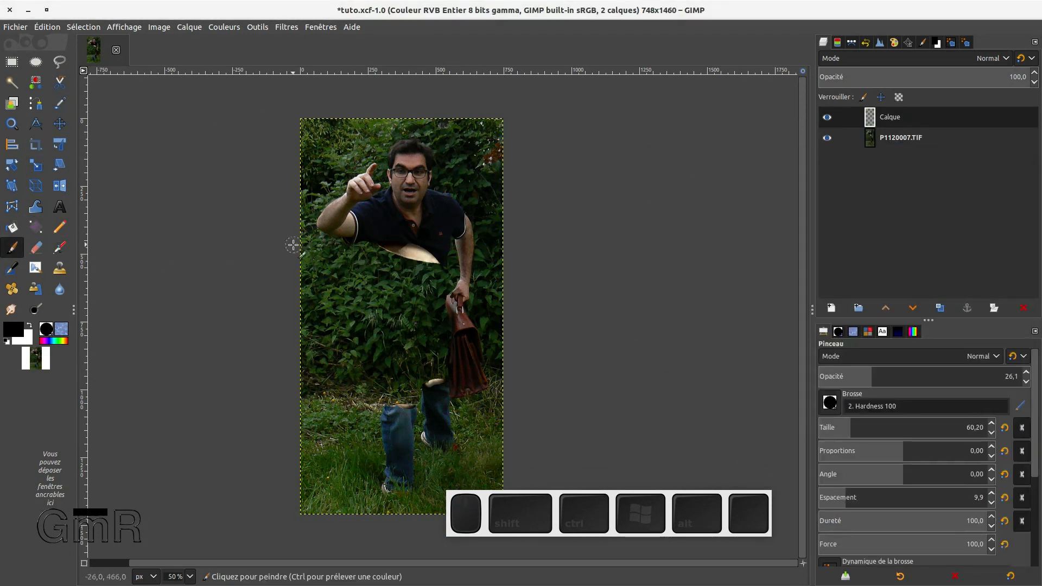
click(410, 251)
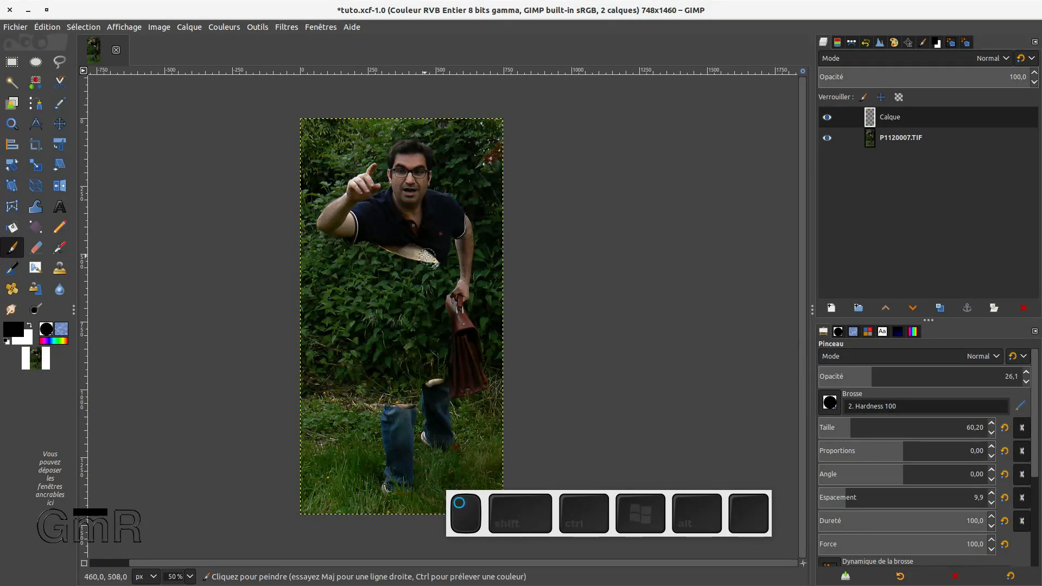
drag(396, 244, 424, 249)
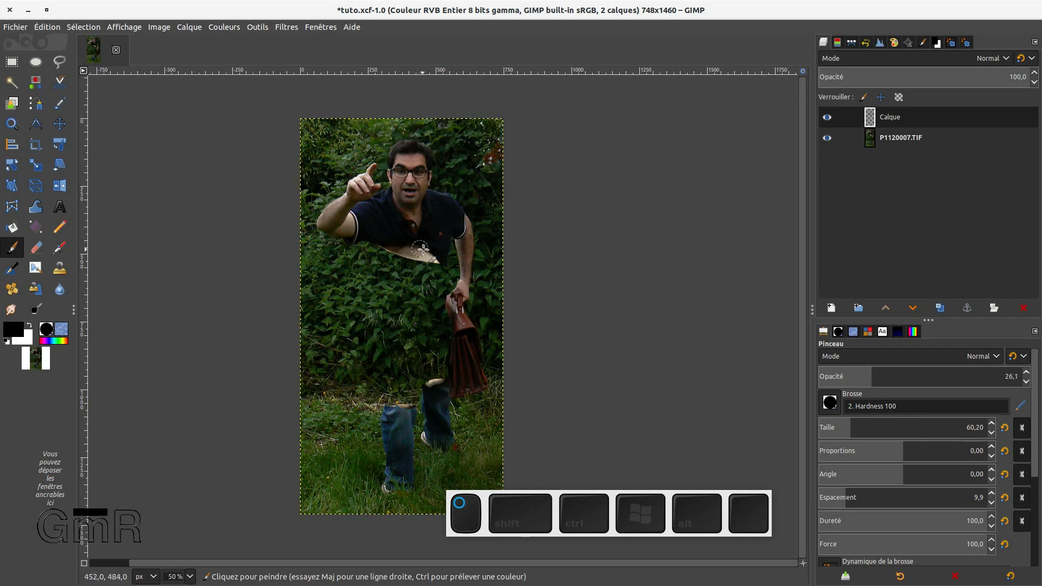
Step: Switch the Paintbrush to the 2. Hardness 075 brush and reduce its size to 5.52 for work on the leg openings
ctrl+scroll(402, 401, up, 4)
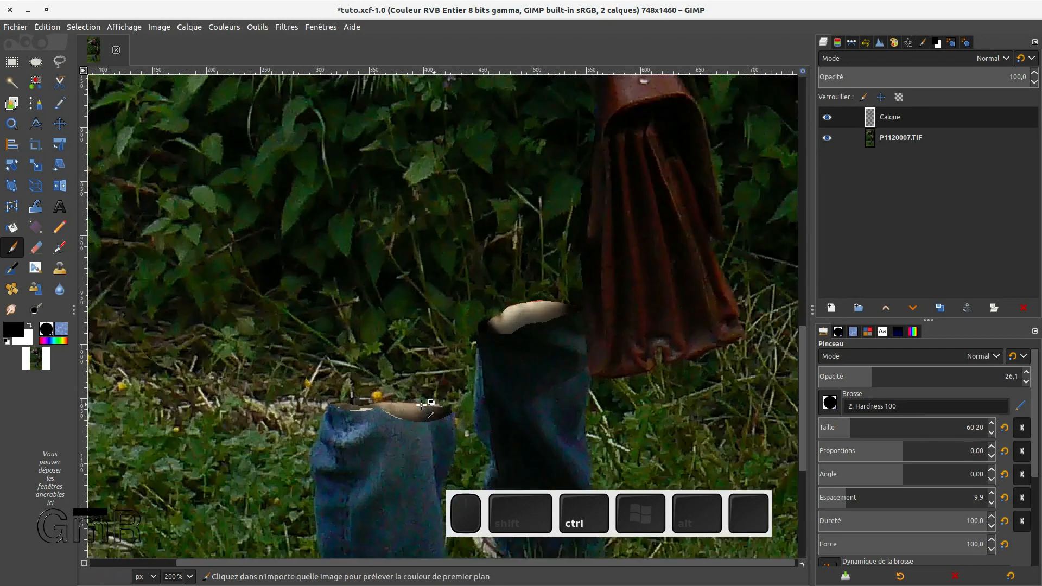
click(830, 426)
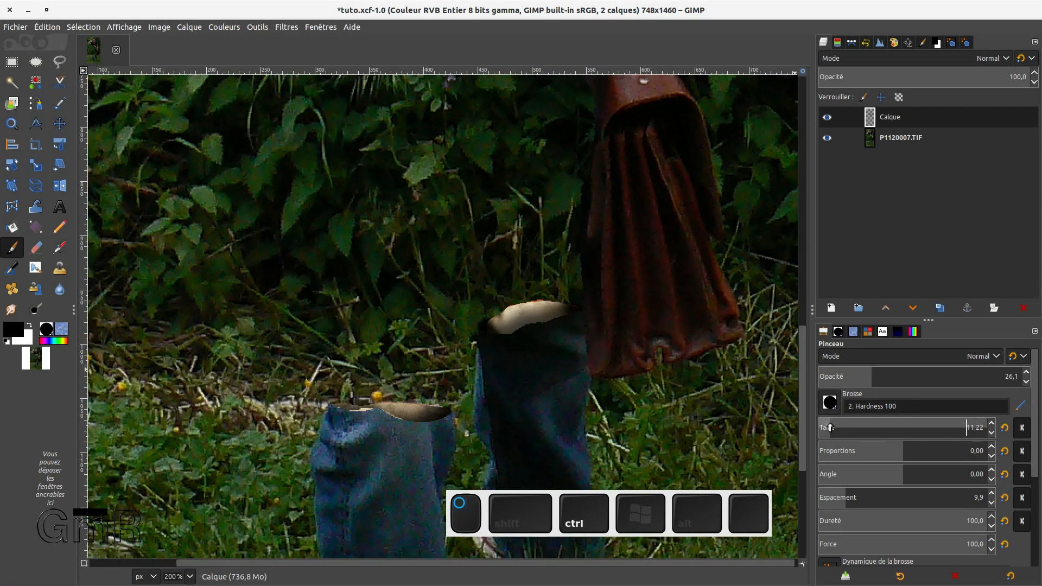
click(827, 428)
click(831, 402)
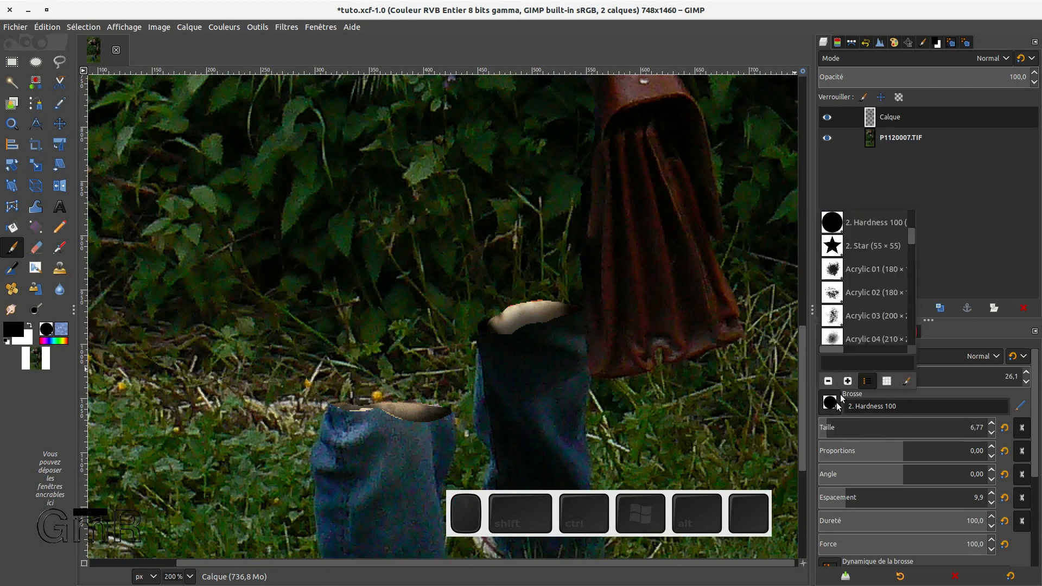
scroll(857, 248, up, 1)
click(831, 224)
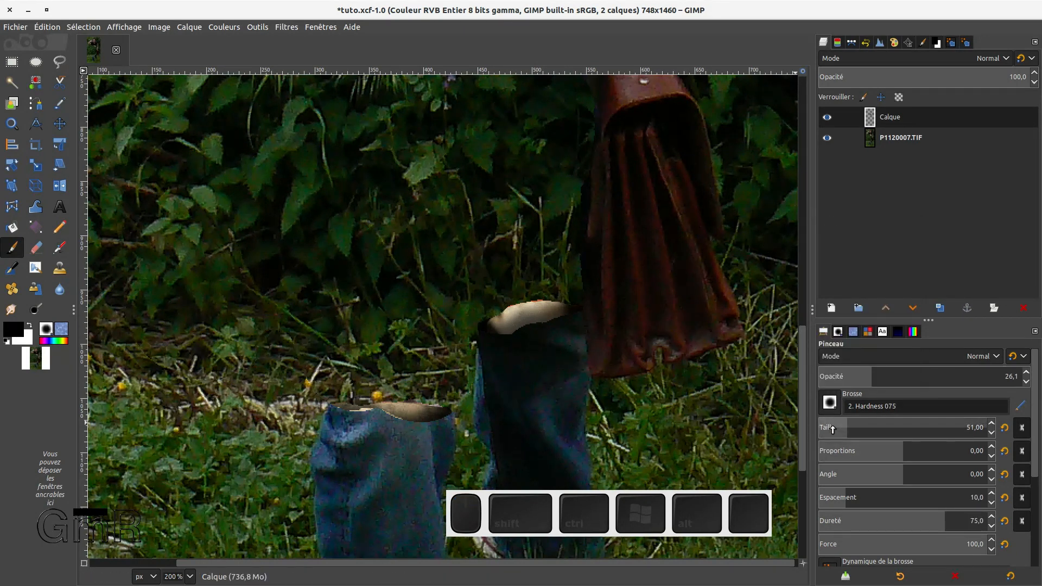
drag(832, 432, 821, 432)
scroll(551, 363, up, 2)
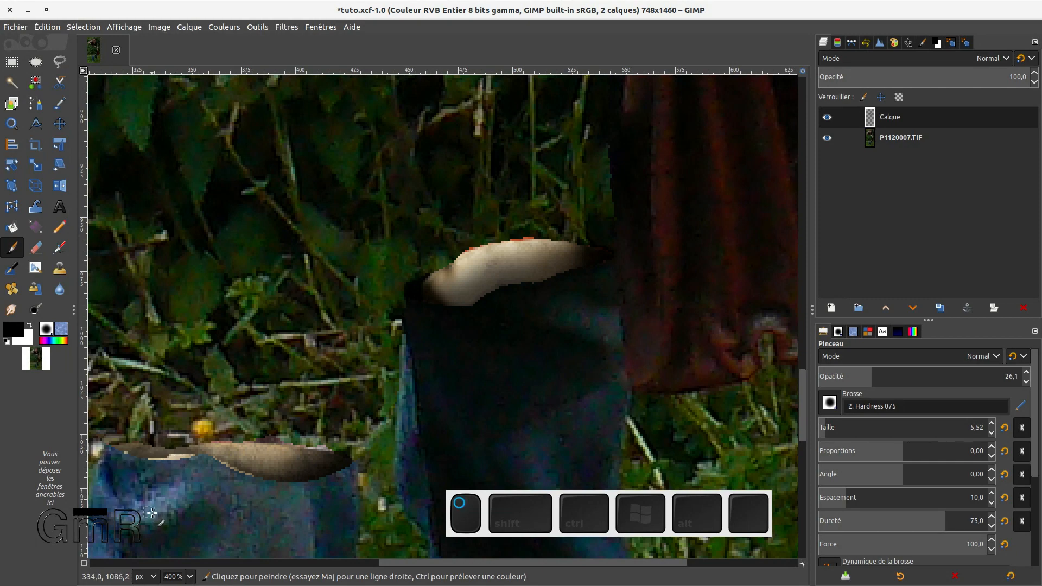
Step: Set the brush size to 32.89 and shade the sides of the front leg's jeans in black, undoing an unwanted stroke
ctrl+scroll(169, 508, down, 3)
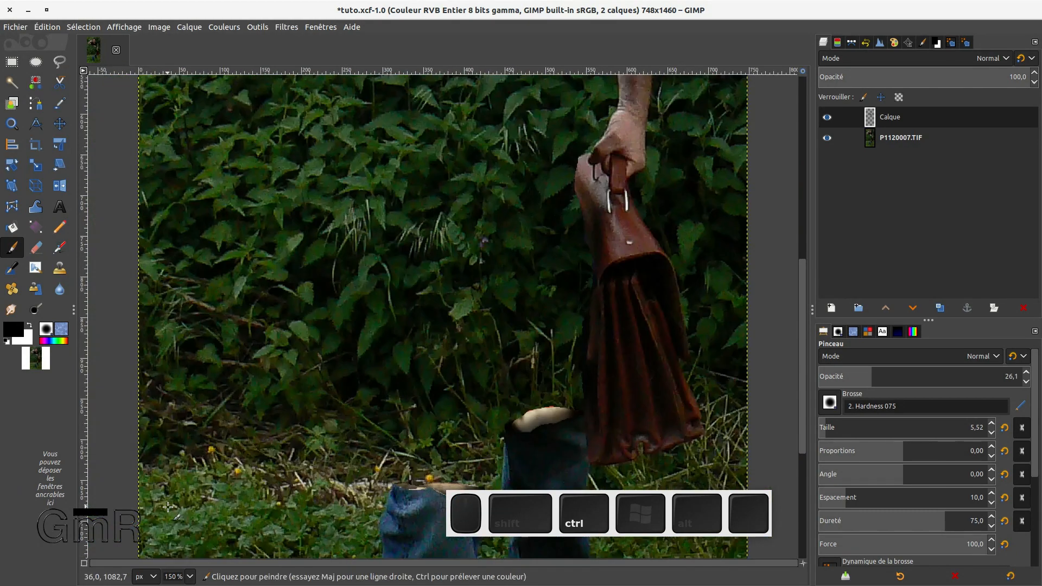
scroll(364, 488, up, 1)
scroll(368, 487, down, 3)
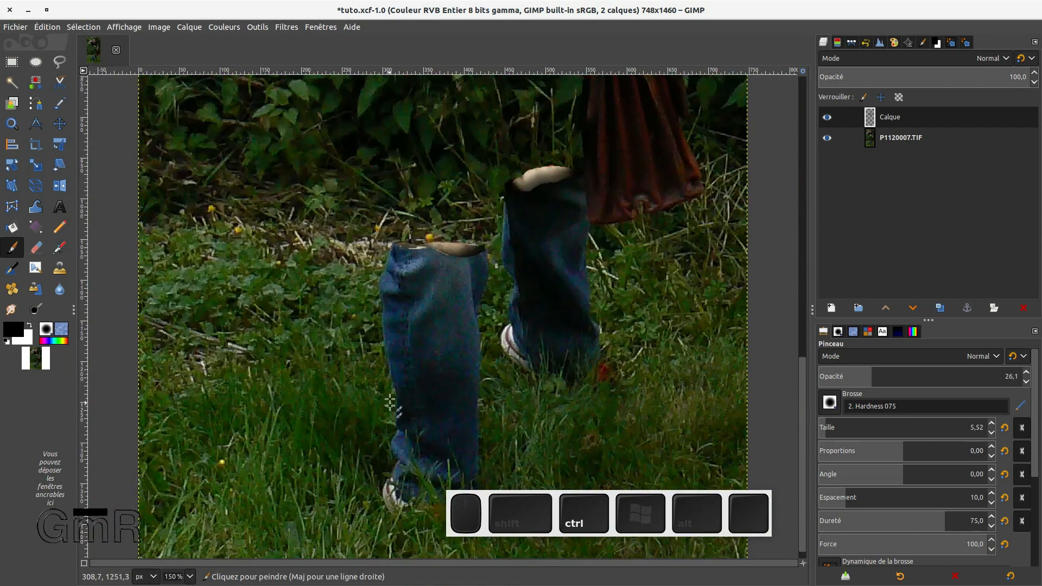
ctrl+scroll(391, 385, up, 1)
ctrl+scroll(392, 384, up, 1)
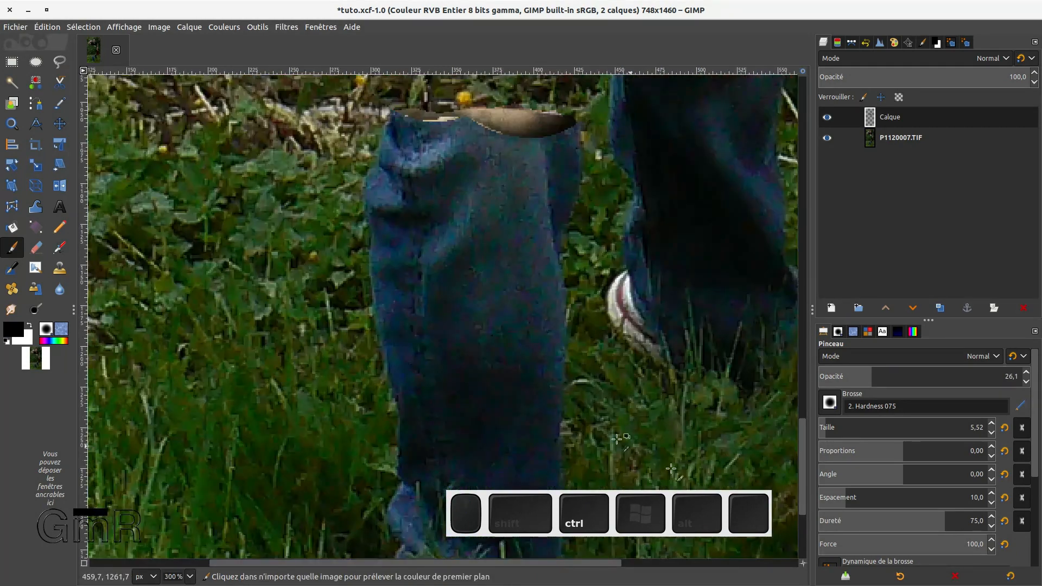
click(840, 427)
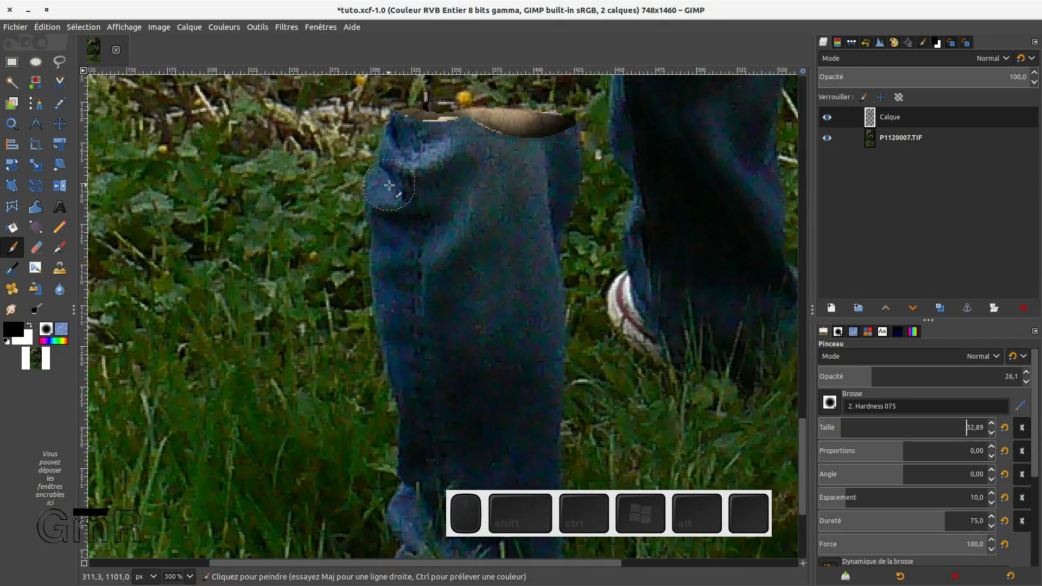
mouse_move(389, 185)
mouse_down()
mouse_move(457, 182)
mouse_move(420, 201)
mouse_move(411, 233)
mouse_move(395, 226)
mouse_move(388, 235)
mouse_move(403, 238)
mouse_move(389, 273)
mouse_move(404, 272)
mouse_move(401, 288)
mouse_move(409, 288)
mouse_move(418, 456)
mouse_up()
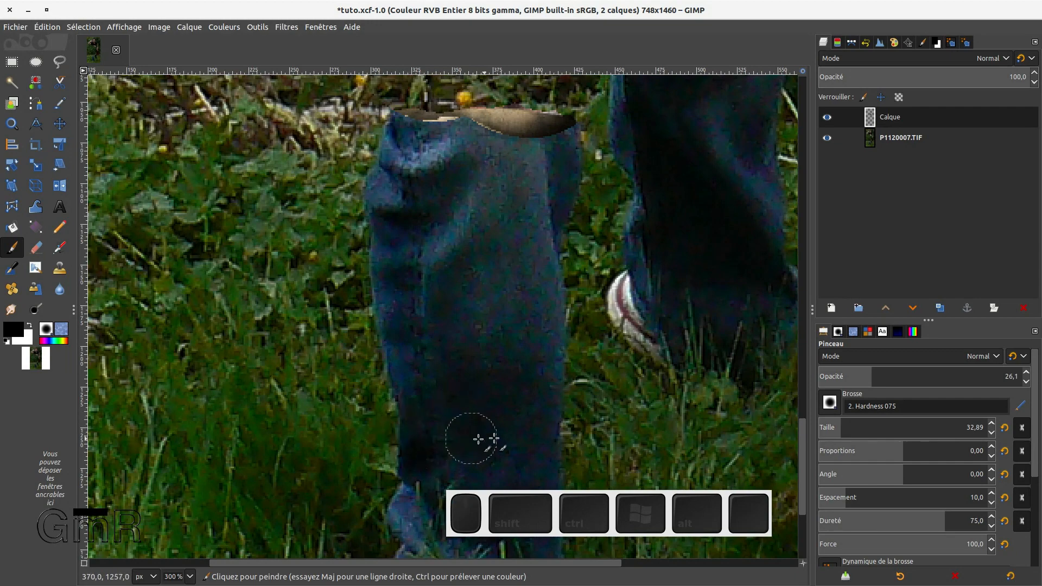
key(ctrl+z)
scroll(467, 411, up, 5)
scroll(493, 409, down, 5)
drag(554, 172, 558, 220)
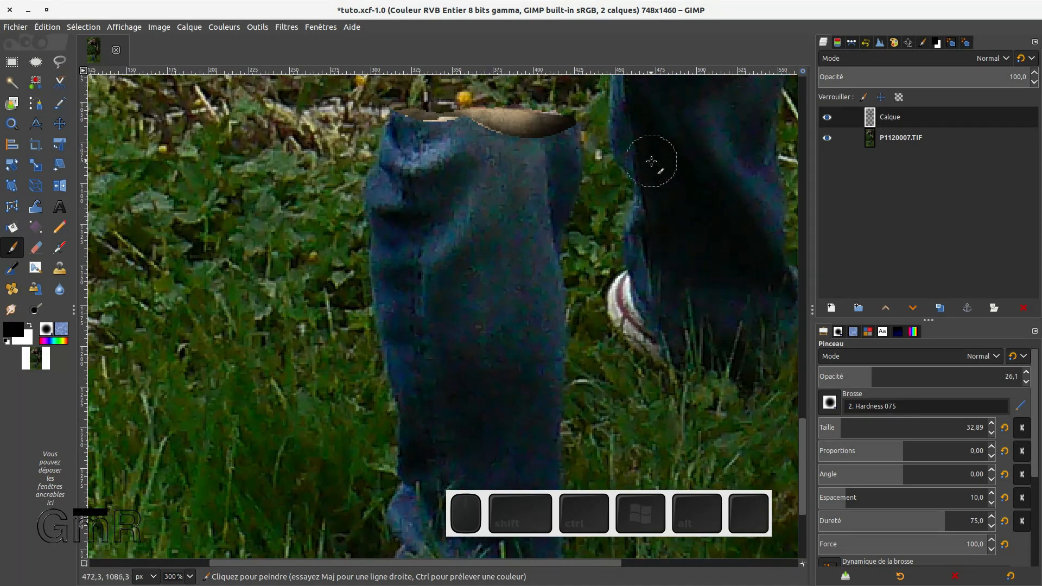
Step: Shade the jeans of the leg beside the bag with black strokes, from below its opening down to the shoe
mouse_move(652, 163)
mouse_down()
mouse_move(756, 268)
mouse_move(752, 233)
mouse_up()
scroll(764, 178, up, 2)
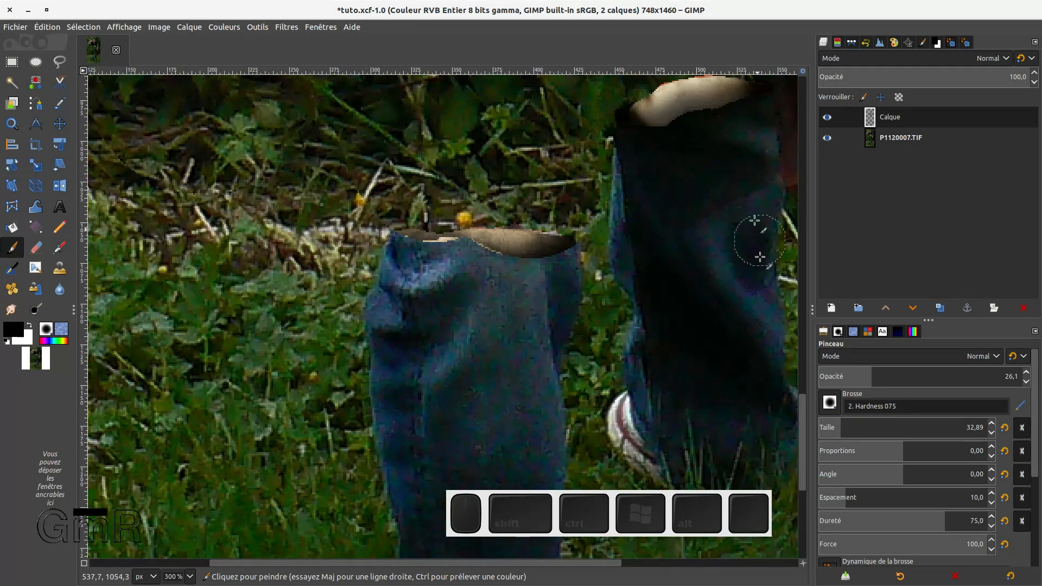
mouse_move(724, 170)
mouse_down()
mouse_move(715, 169)
mouse_move(734, 172)
mouse_up()
scroll(739, 174, up, 1)
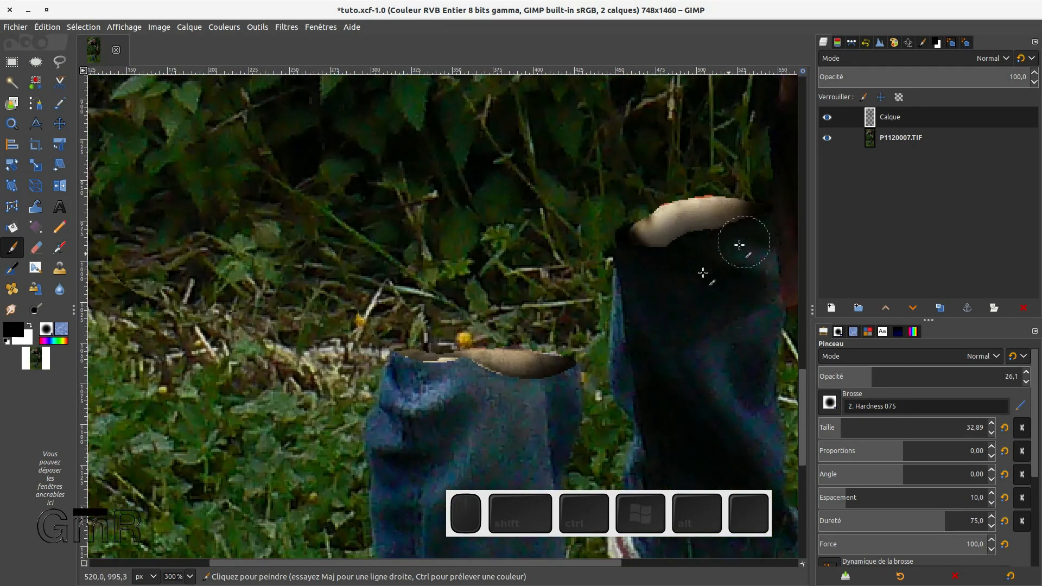
scroll(682, 313, down, 4)
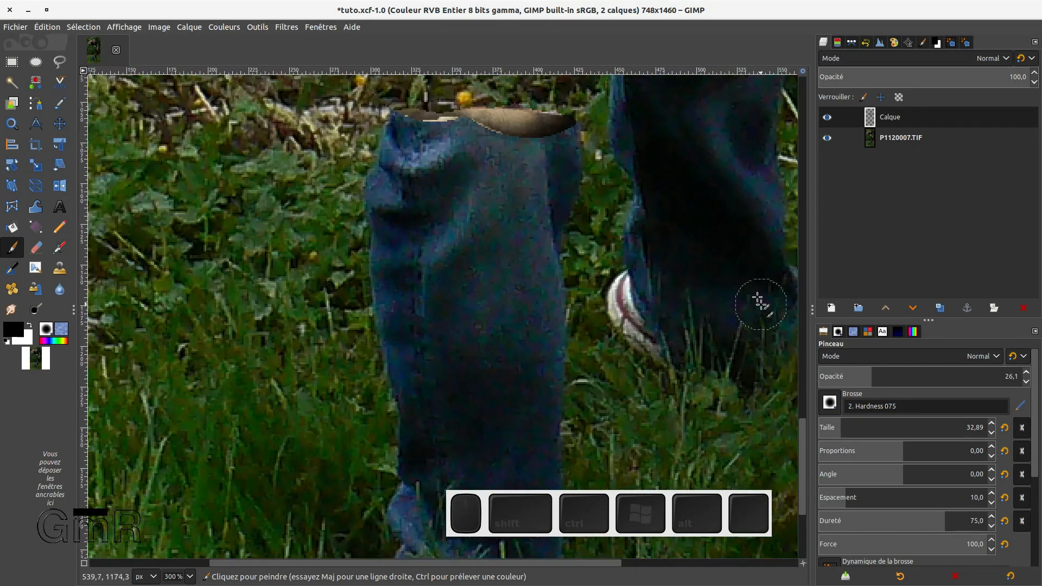
drag(758, 303, 714, 286)
Step: Shade the front and lower edge of the shirt in black, and erase the paint covering the torso's opening
scroll(714, 286, up, 5)
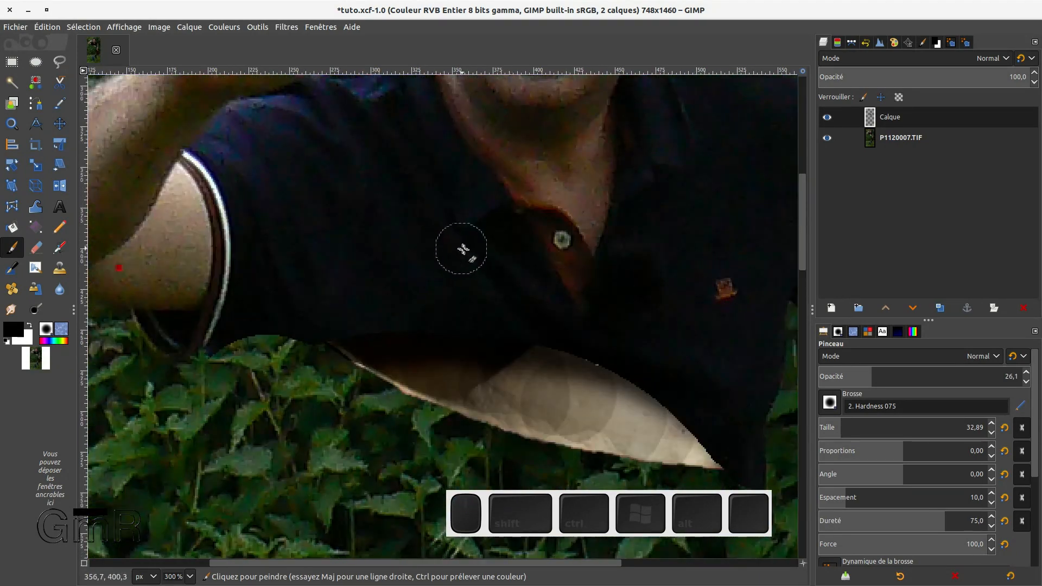
mouse_move(463, 249)
mouse_down()
mouse_move(556, 328)
mouse_move(629, 309)
mouse_move(718, 402)
mouse_move(699, 397)
mouse_up()
mouse_move(327, 326)
mouse_down()
mouse_move(379, 315)
mouse_move(362, 318)
mouse_move(367, 326)
mouse_move(511, 334)
mouse_move(607, 361)
mouse_move(621, 370)
mouse_move(599, 365)
mouse_move(665, 389)
mouse_move(730, 472)
mouse_up()
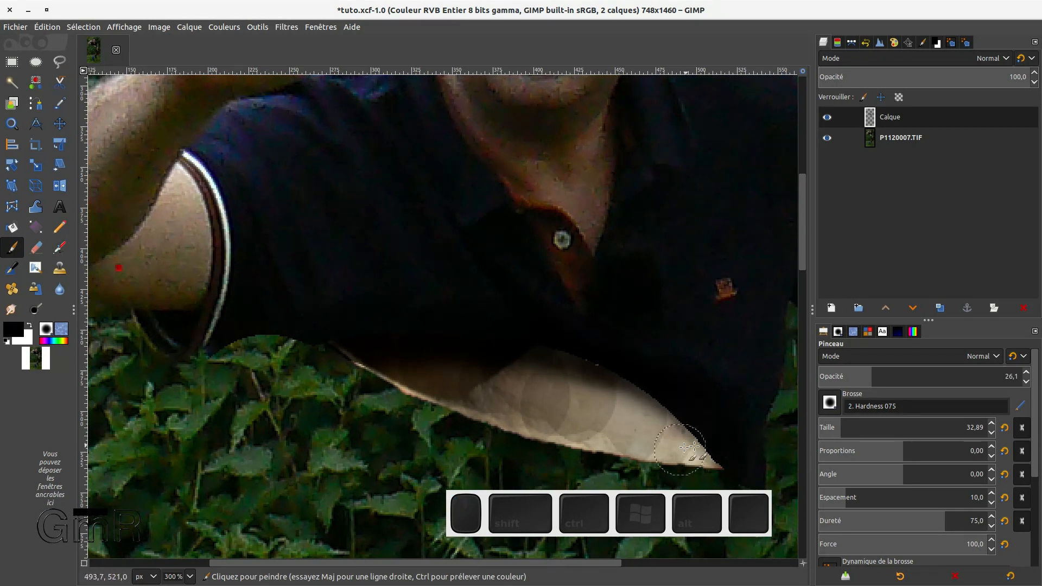
click(41, 247)
mouse_move(471, 362)
mouse_down()
mouse_move(484, 384)
mouse_move(613, 407)
mouse_move(559, 375)
mouse_move(482, 377)
mouse_move(537, 374)
mouse_move(597, 394)
mouse_move(687, 448)
mouse_move(461, 415)
mouse_move(391, 372)
mouse_move(282, 367)
mouse_up()
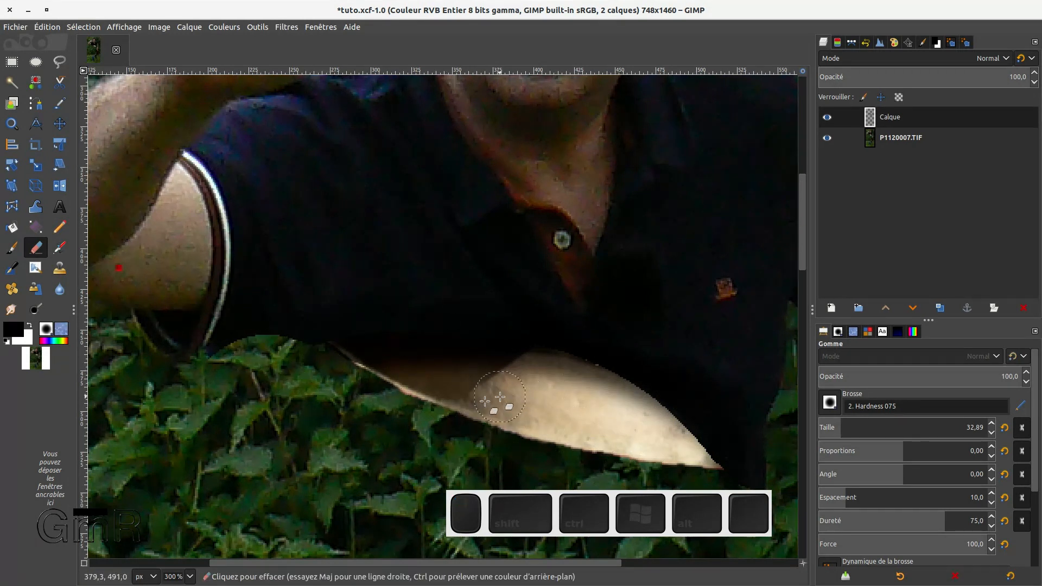
Step: Darken the shirt beside the raised arm's sleeve, the hair and the side of the nose with black Paintbrush strokes
click(12, 248)
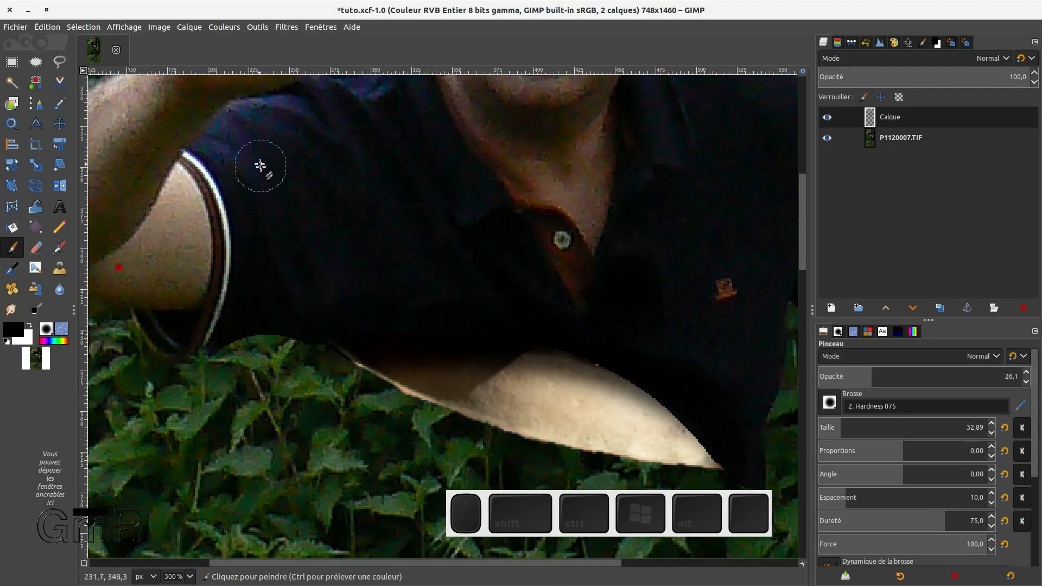
mouse_move(300, 146)
mouse_down()
mouse_move(288, 193)
mouse_move(303, 181)
mouse_move(350, 257)
mouse_move(306, 243)
mouse_move(305, 274)
mouse_up()
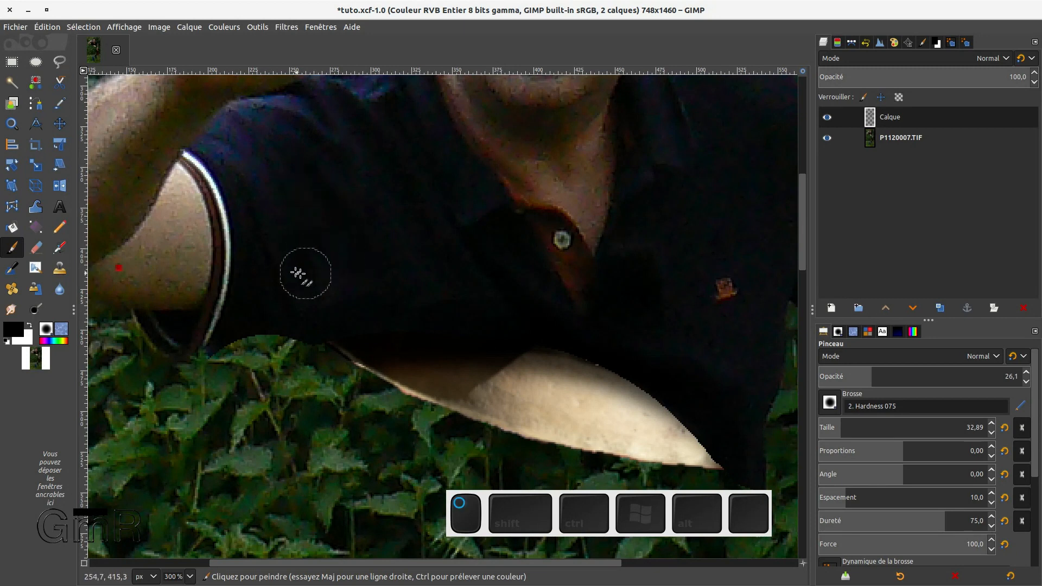
scroll(346, 223, up, 7)
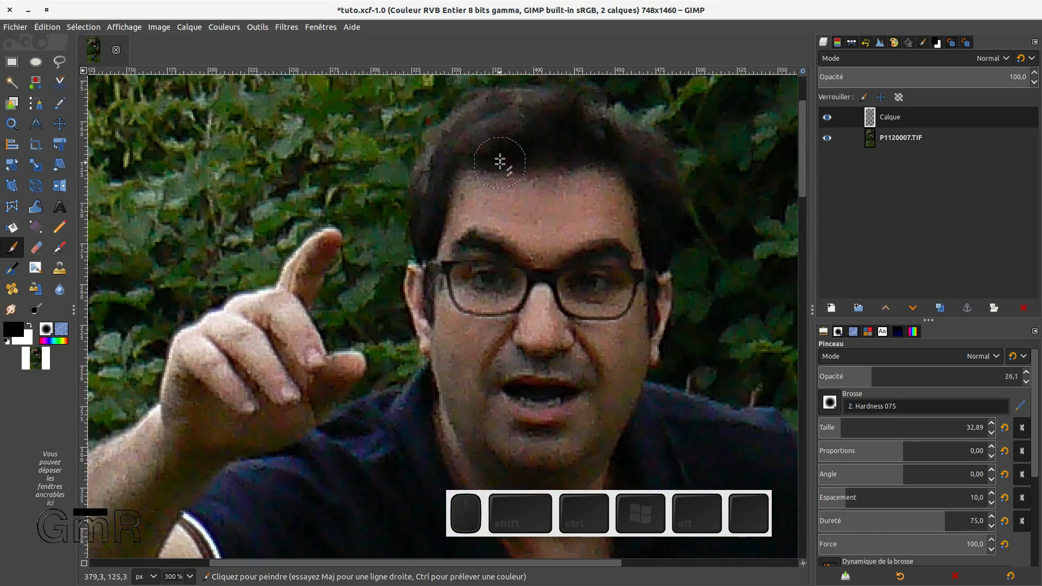
mouse_move(500, 161)
mouse_down()
mouse_move(561, 146)
mouse_move(577, 126)
mouse_move(681, 235)
mouse_move(675, 262)
mouse_move(679, 240)
mouse_move(655, 233)
mouse_up()
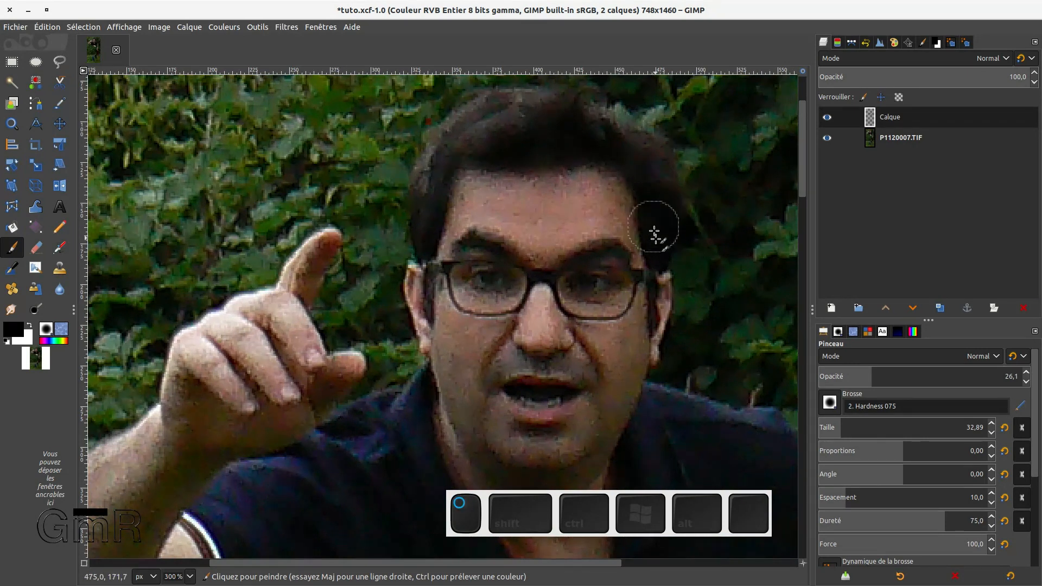
mouse_move(467, 169)
mouse_down()
mouse_move(429, 204)
mouse_move(422, 232)
mouse_move(469, 159)
mouse_move(496, 228)
mouse_up()
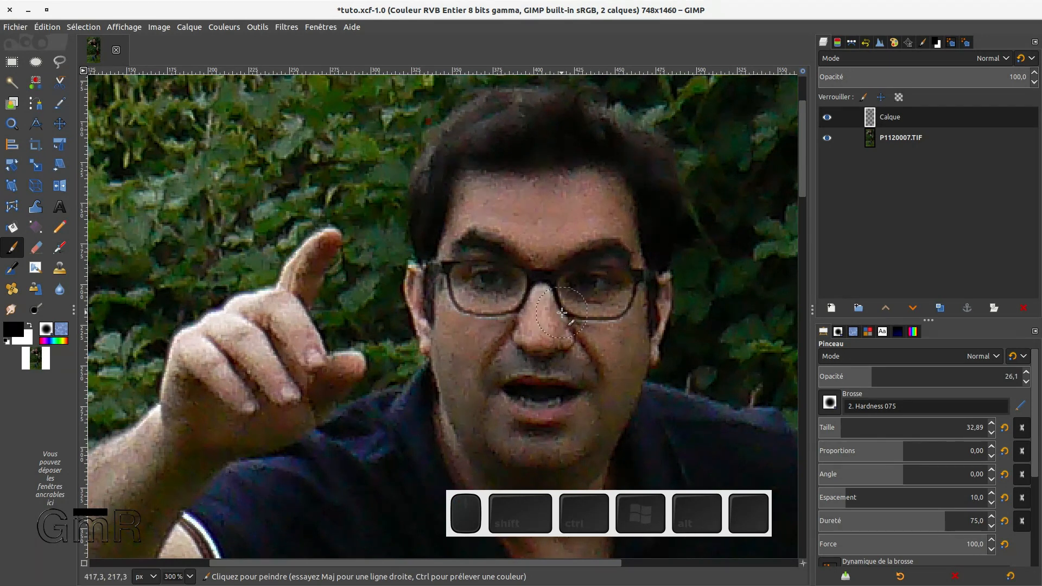
mouse_move(548, 310)
mouse_down()
mouse_move(568, 343)
mouse_move(553, 288)
mouse_move(562, 271)
mouse_move(565, 305)
mouse_move(592, 321)
mouse_move(564, 295)
mouse_move(624, 310)
mouse_move(570, 295)
mouse_move(561, 325)
mouse_move(586, 360)
mouse_move(554, 293)
mouse_move(548, 320)
mouse_move(562, 307)
mouse_move(570, 335)
mouse_move(565, 295)
mouse_move(578, 293)
mouse_up()
Step: Set the brush size to 4.95 and paint a white highlight down the bridge of the nose, undoing an unwanted stroke
drag(824, 427, 821, 427)
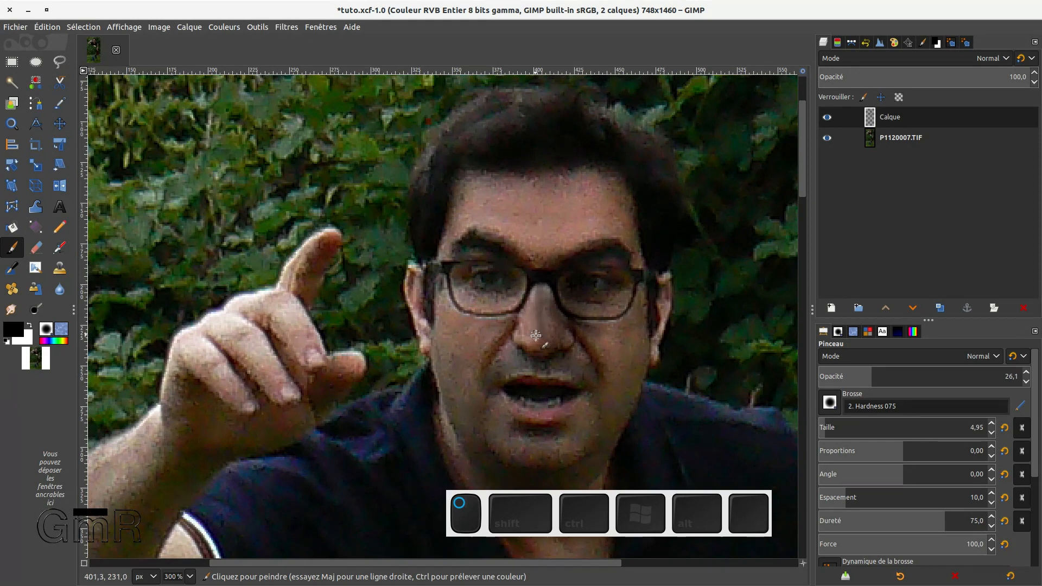
key(x)
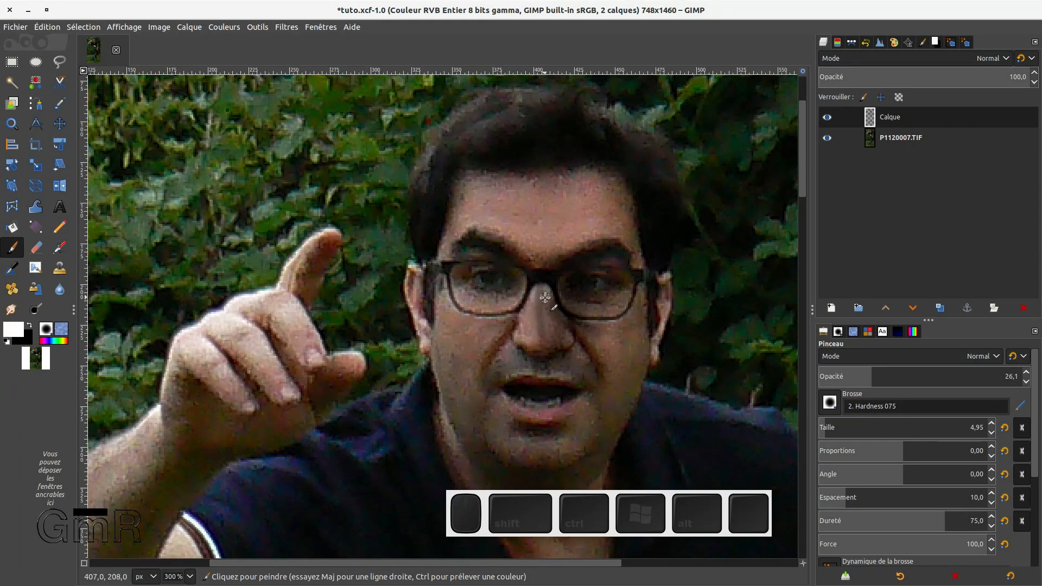
key(ctrl+z)
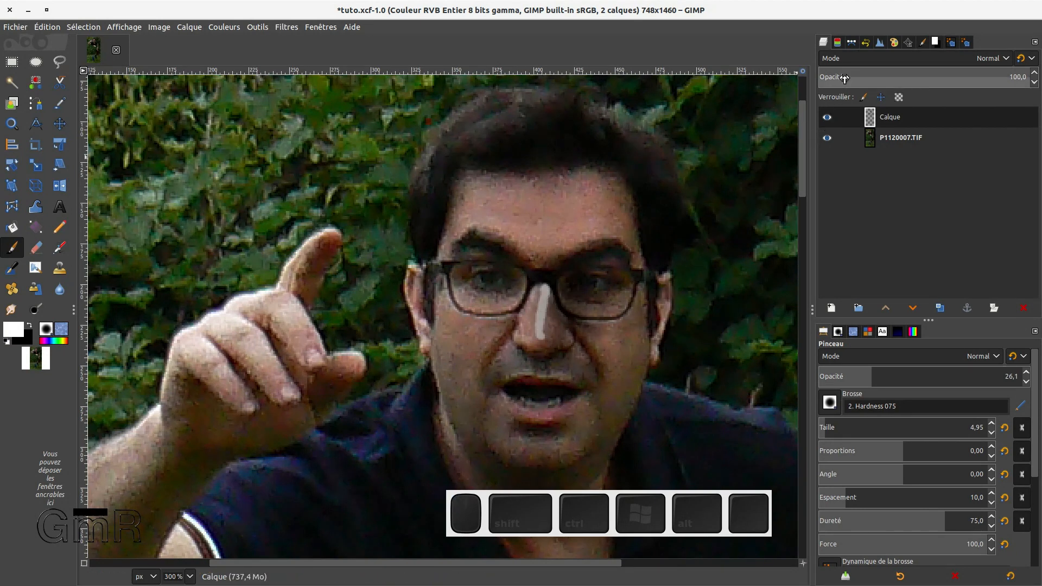
Step: Set the shading layer's mode to Multiplier, try a white stroke on the nose, and restore black as the foreground colour
click(847, 57)
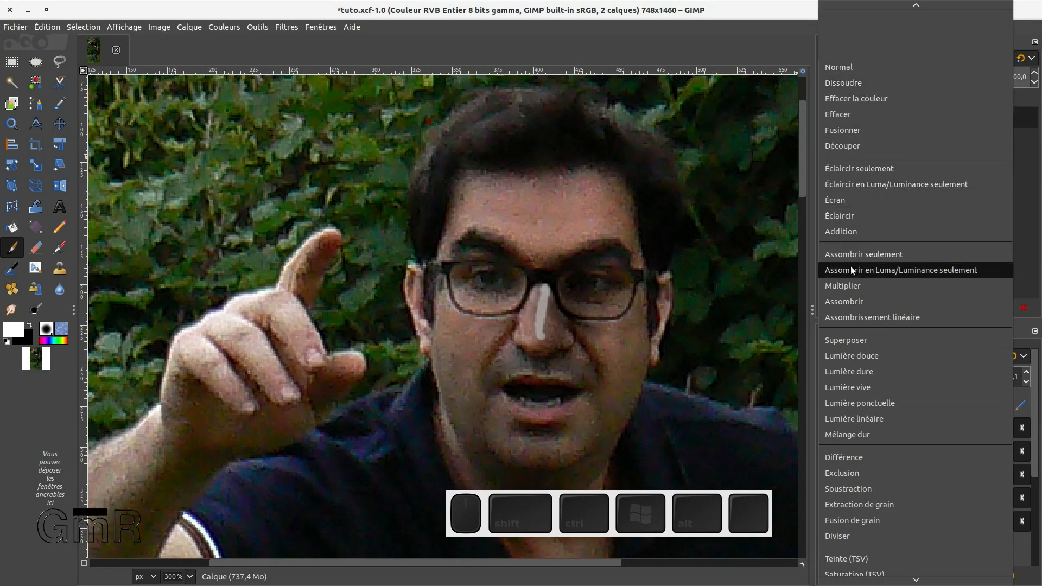
click(847, 290)
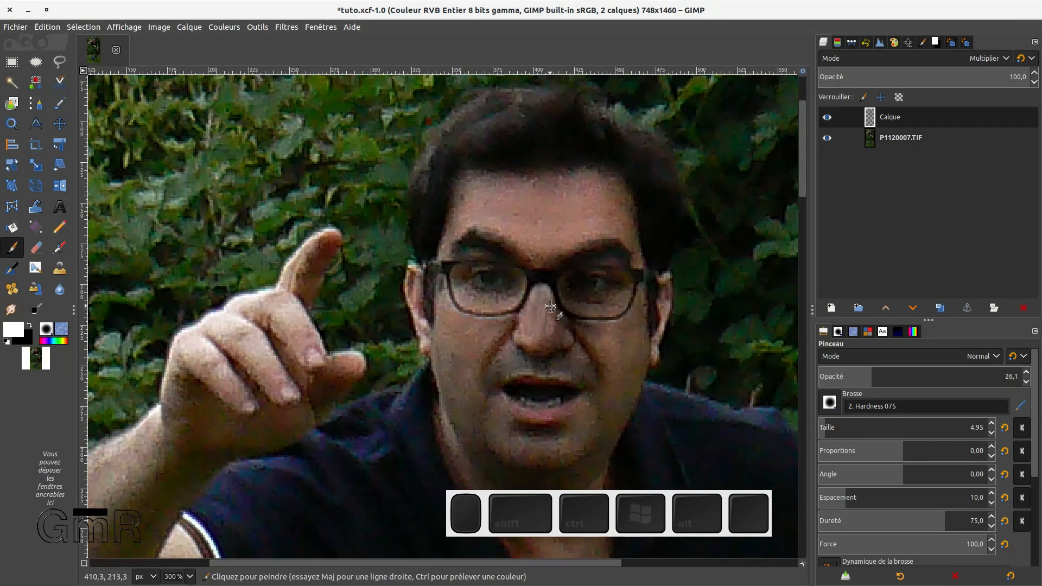
drag(545, 303, 541, 332)
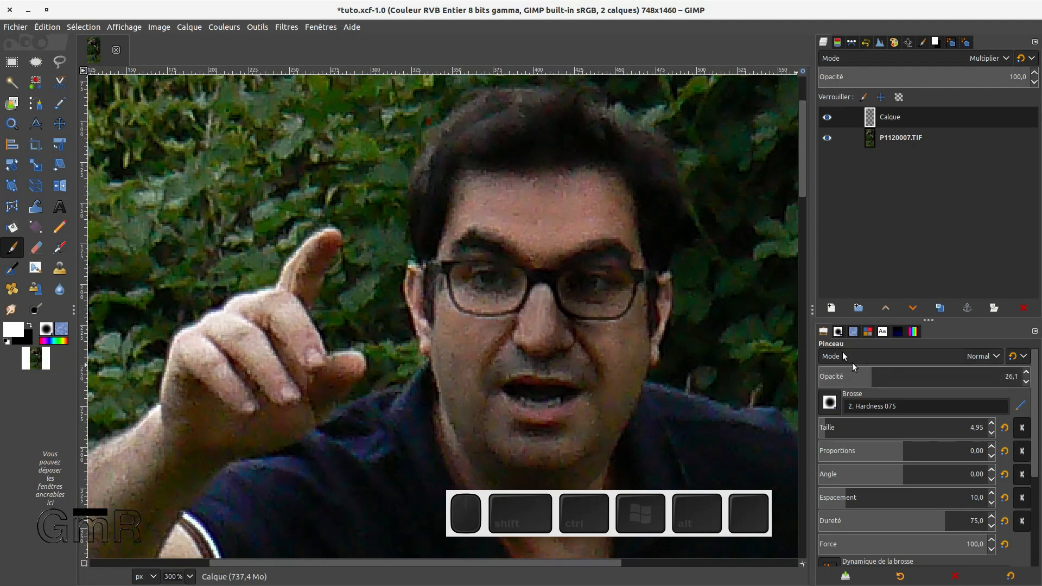
key(x)
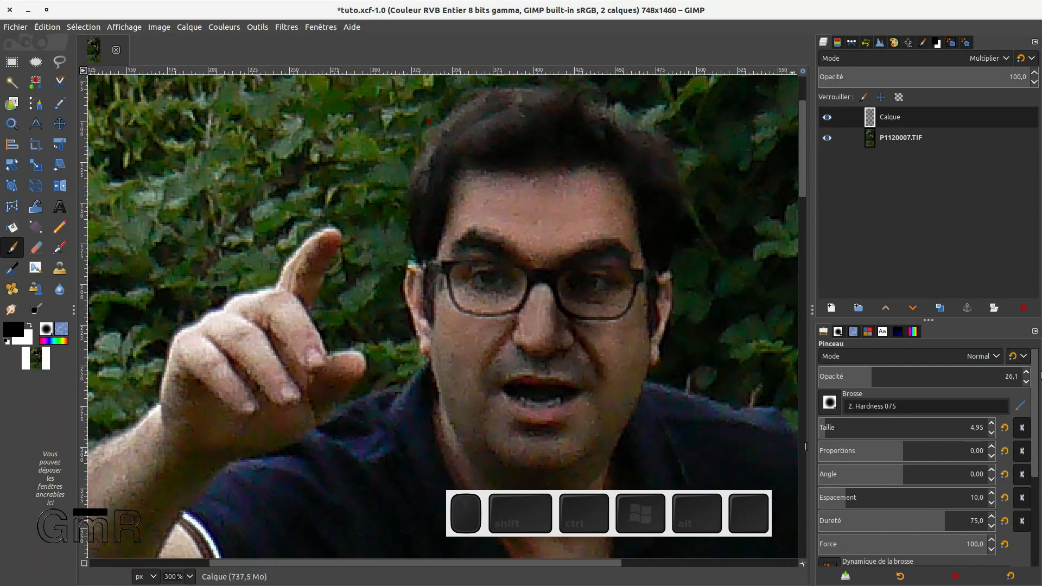
Step: Set the brush size to 68.98 and shade the cheek and both sides of the forehead in black
click(846, 428)
drag(846, 429, 853, 427)
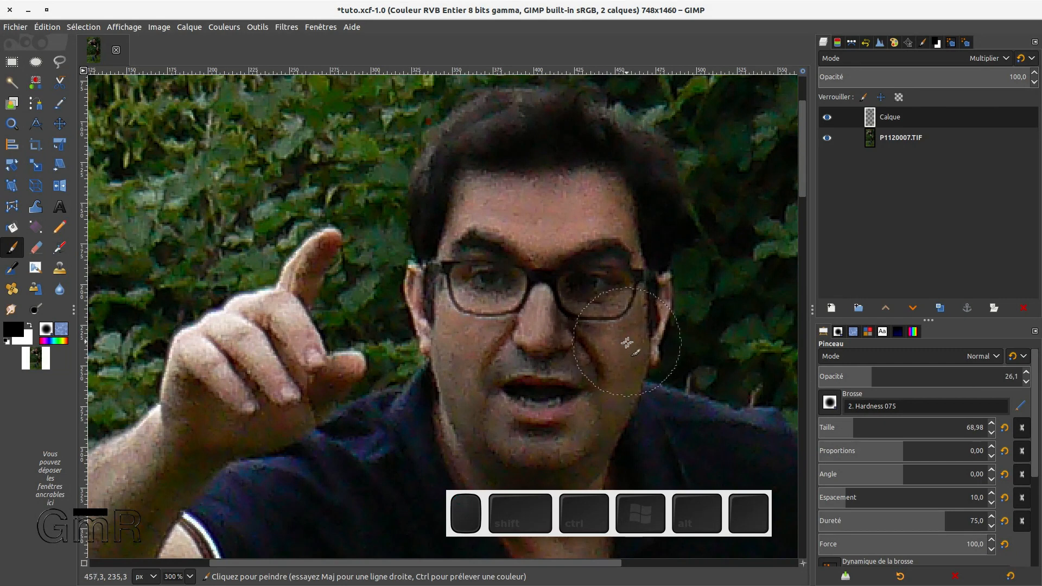
mouse_move(624, 367)
mouse_down()
mouse_move(630, 246)
mouse_move(610, 190)
mouse_move(645, 235)
mouse_move(646, 344)
mouse_up()
click(629, 212)
click(617, 196)
click(614, 191)
click(619, 200)
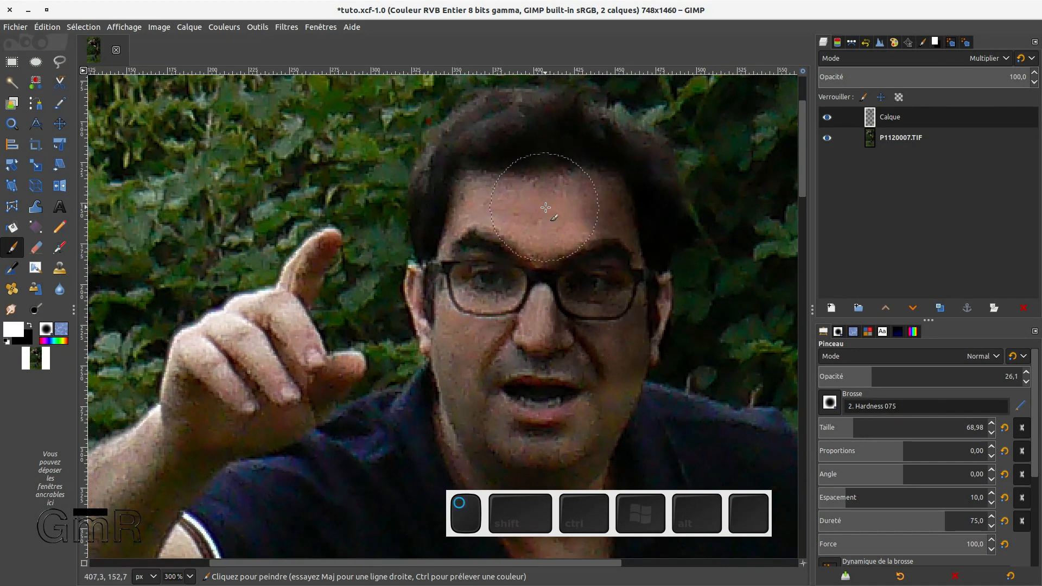
key(x)
drag(483, 207, 468, 204)
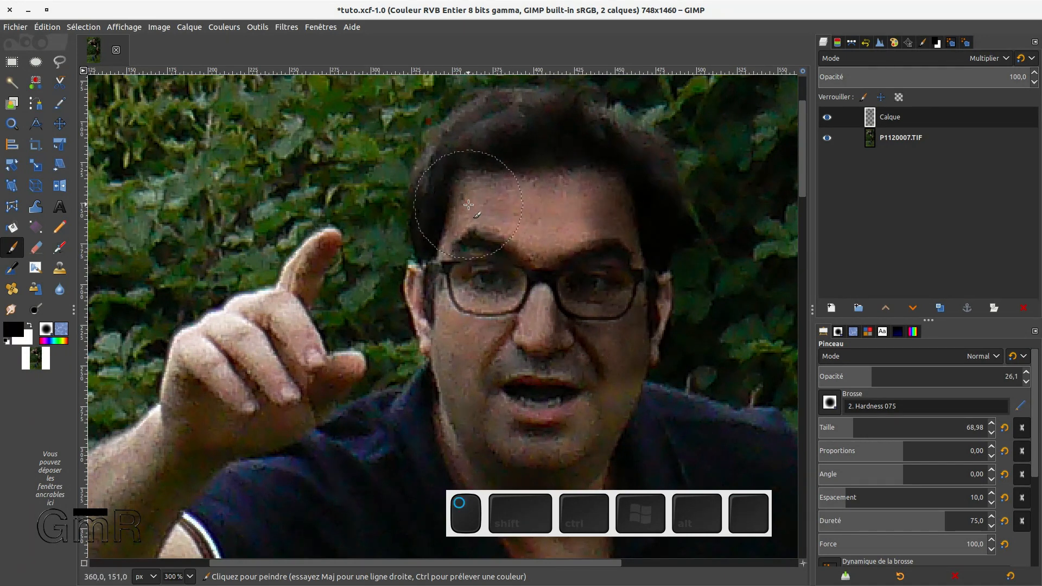
Step: Shade the shirt around the chest and down the side above the bag arm with broad black strokes
ctrl+scroll(581, 388, down, 2)
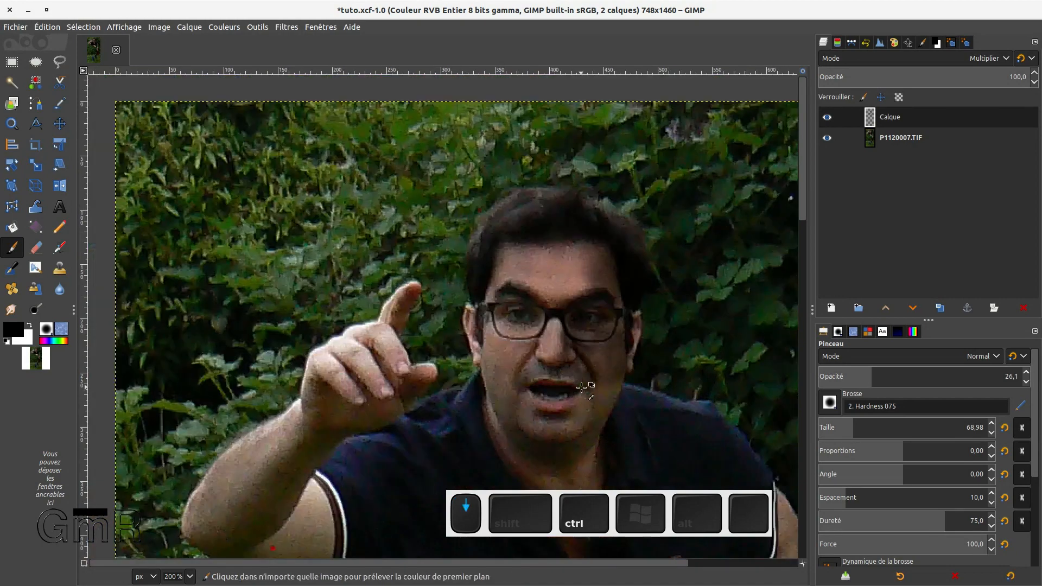
scroll(581, 387, down, 1)
drag(505, 228, 489, 242)
drag(497, 201, 504, 189)
mouse_move(580, 203)
mouse_down()
mouse_move(585, 227)
mouse_move(567, 200)
mouse_move(611, 253)
mouse_move(568, 286)
mouse_move(554, 344)
mouse_move(570, 305)
mouse_up()
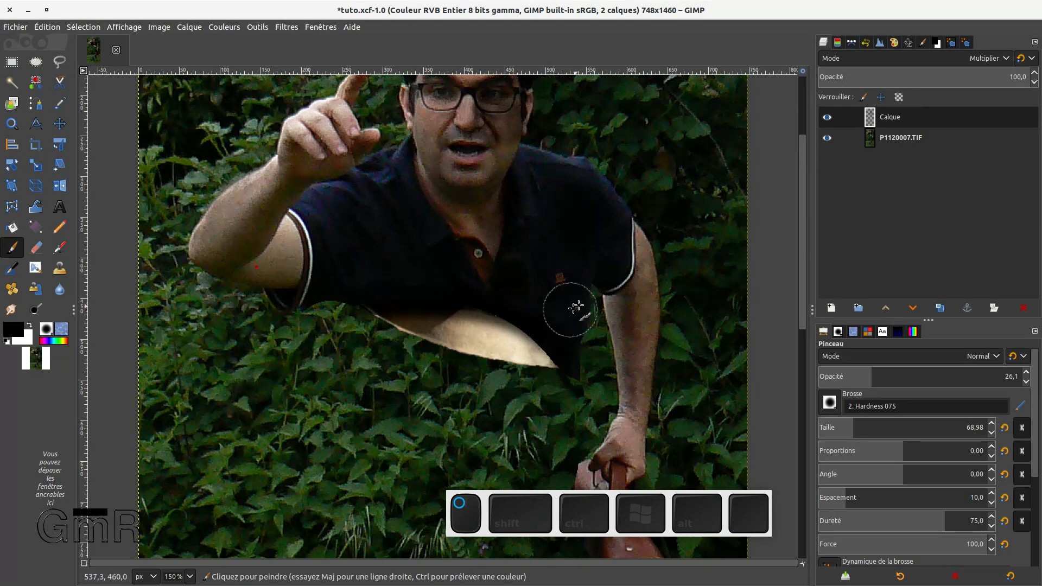
Step: Shade the arm holding the bag in black, from the sleeve down to the wrist
scroll(579, 305, down, 5)
scroll(643, 217, up, 5)
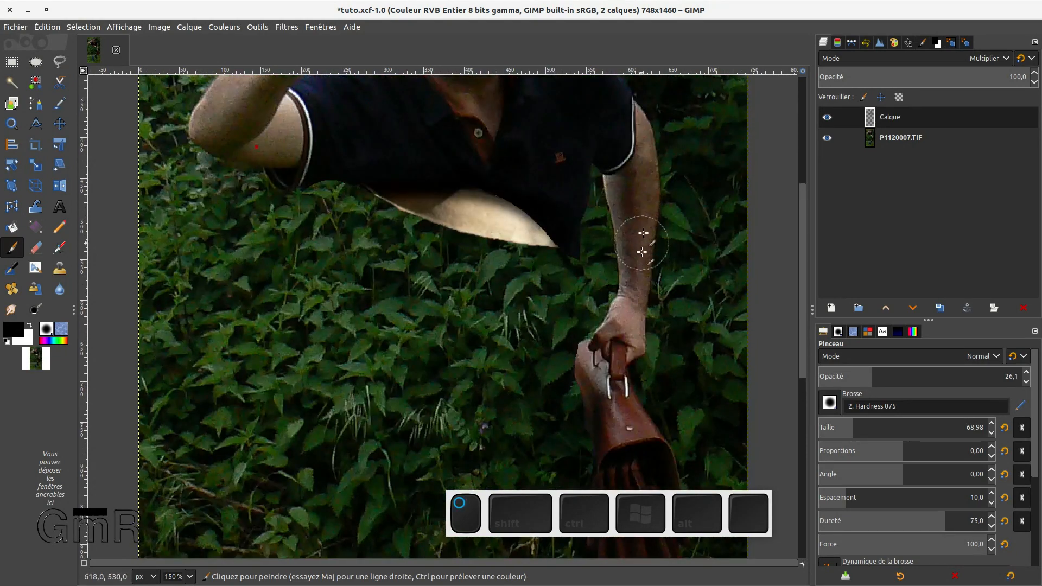
mouse_move(641, 177)
mouse_down()
mouse_move(632, 133)
mouse_move(623, 169)
mouse_move(640, 224)
mouse_move(643, 306)
mouse_up()
click(644, 153)
click(638, 137)
click(632, 134)
Step: Add a new full-size transparent layer in Normal mode and draw a freehand black Pencil outline around the bag and the adjoining leg
scroll(643, 307, down, 2)
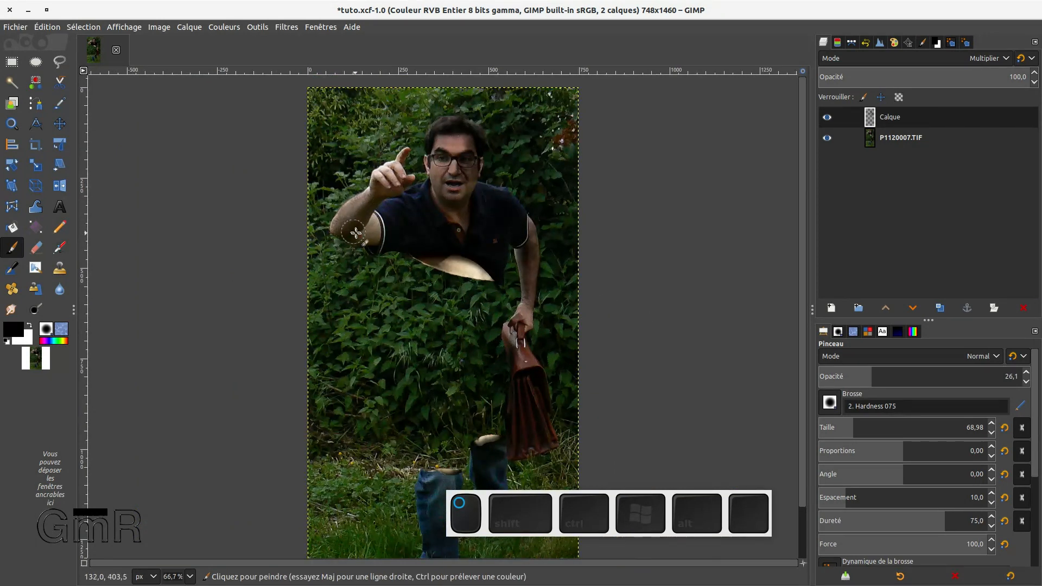
scroll(666, 304, down, 1)
scroll(667, 303, down, 1)
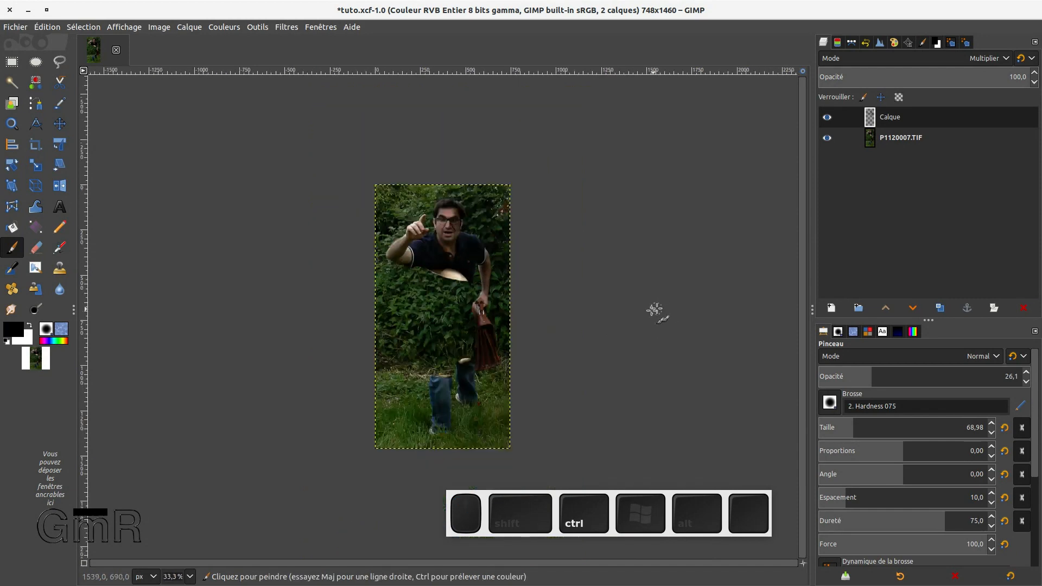
scroll(633, 319, up, 2)
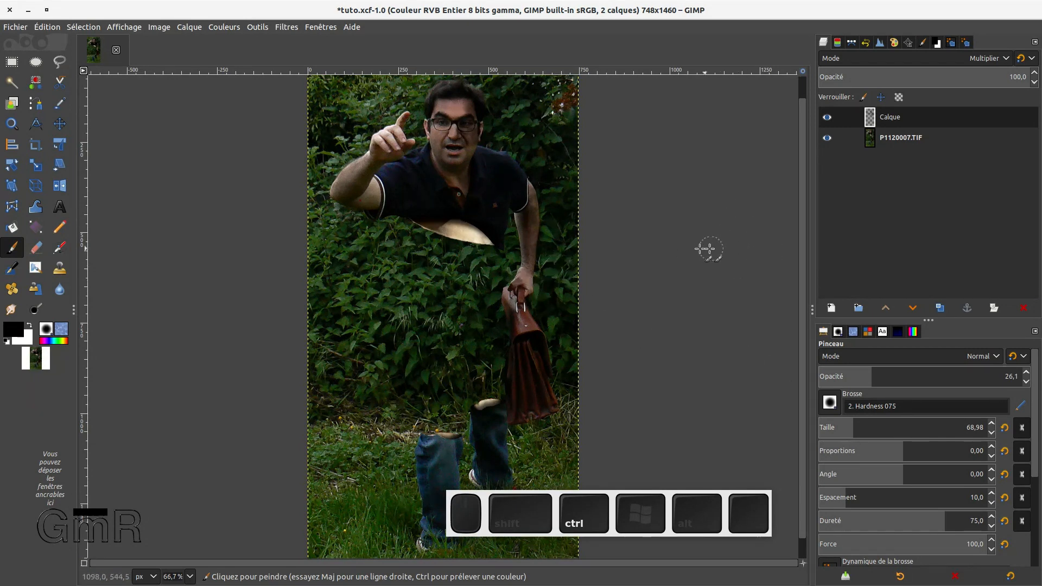
scroll(663, 259, down, 1)
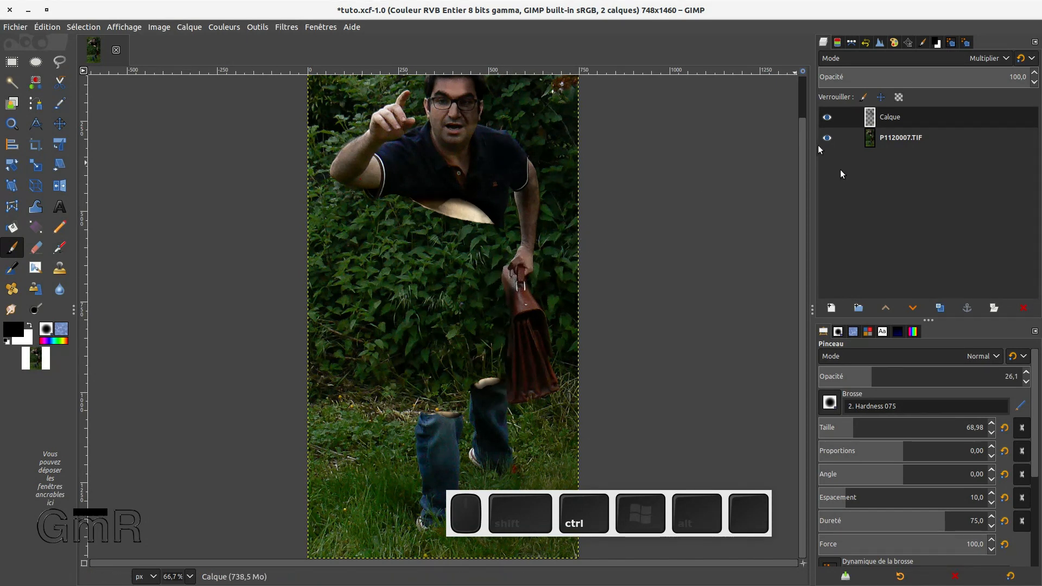
click(832, 307)
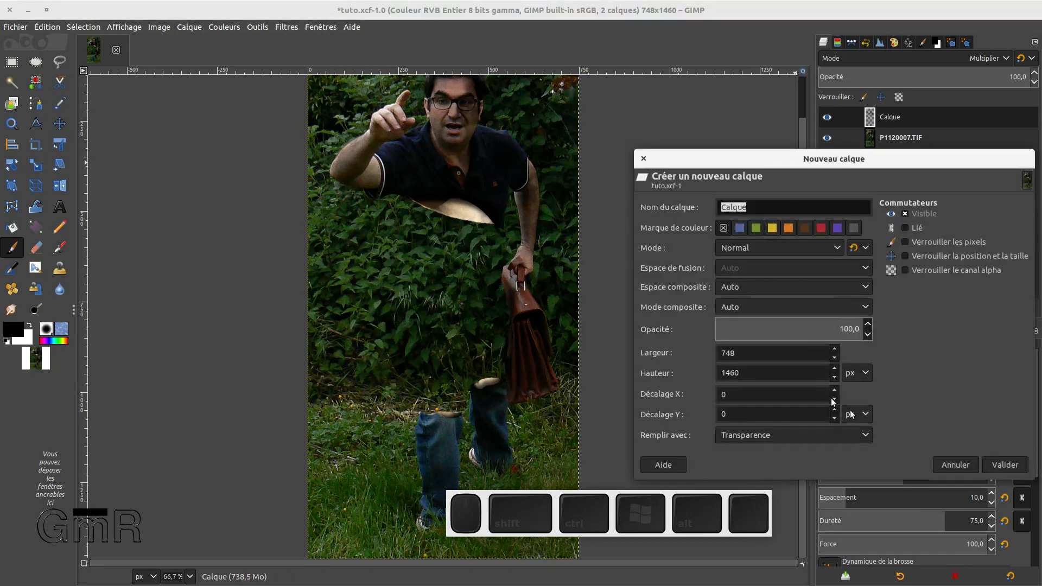
click(1005, 465)
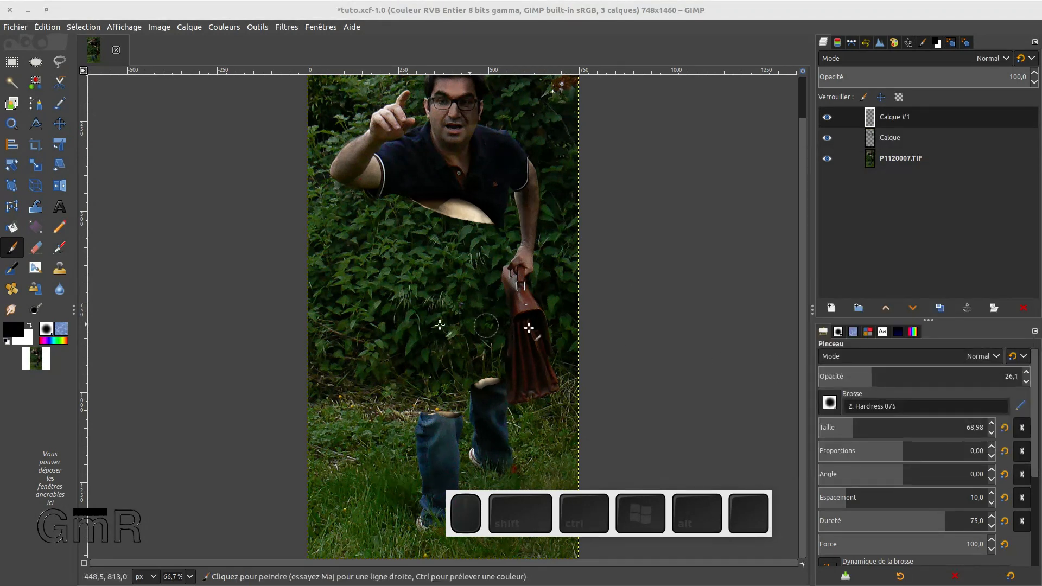
key(n)
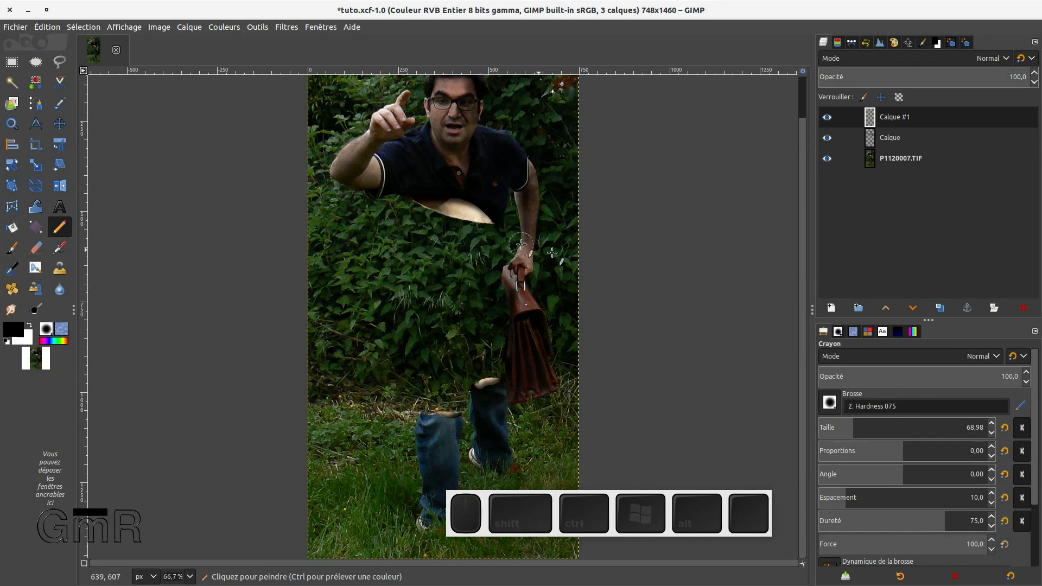
mouse_move(559, 243)
mouse_down()
mouse_move(478, 359)
mouse_move(495, 456)
mouse_move(548, 377)
mouse_move(578, 357)
mouse_move(584, 279)
mouse_move(562, 266)
mouse_move(570, 353)
mouse_up()
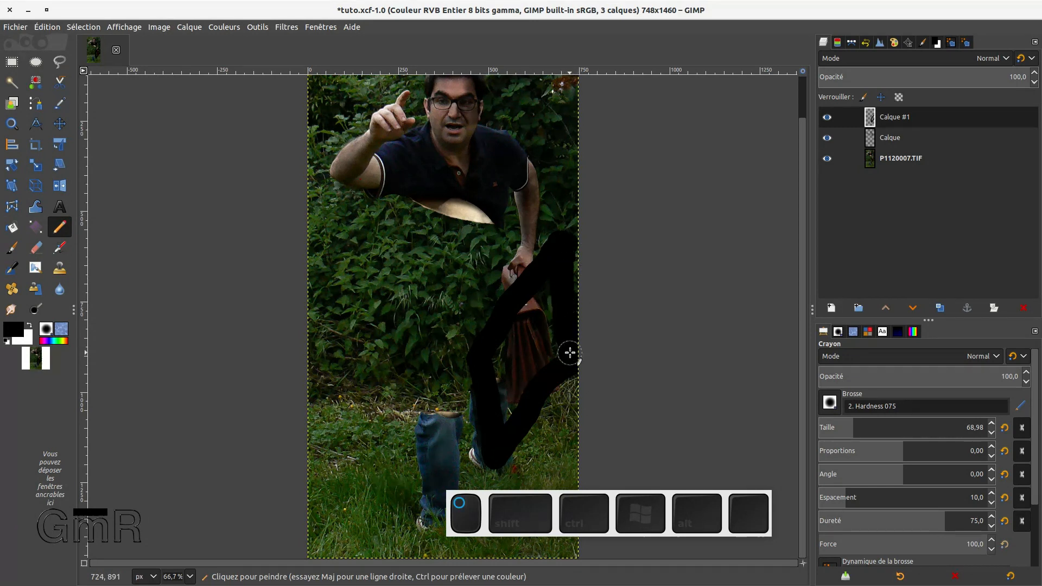